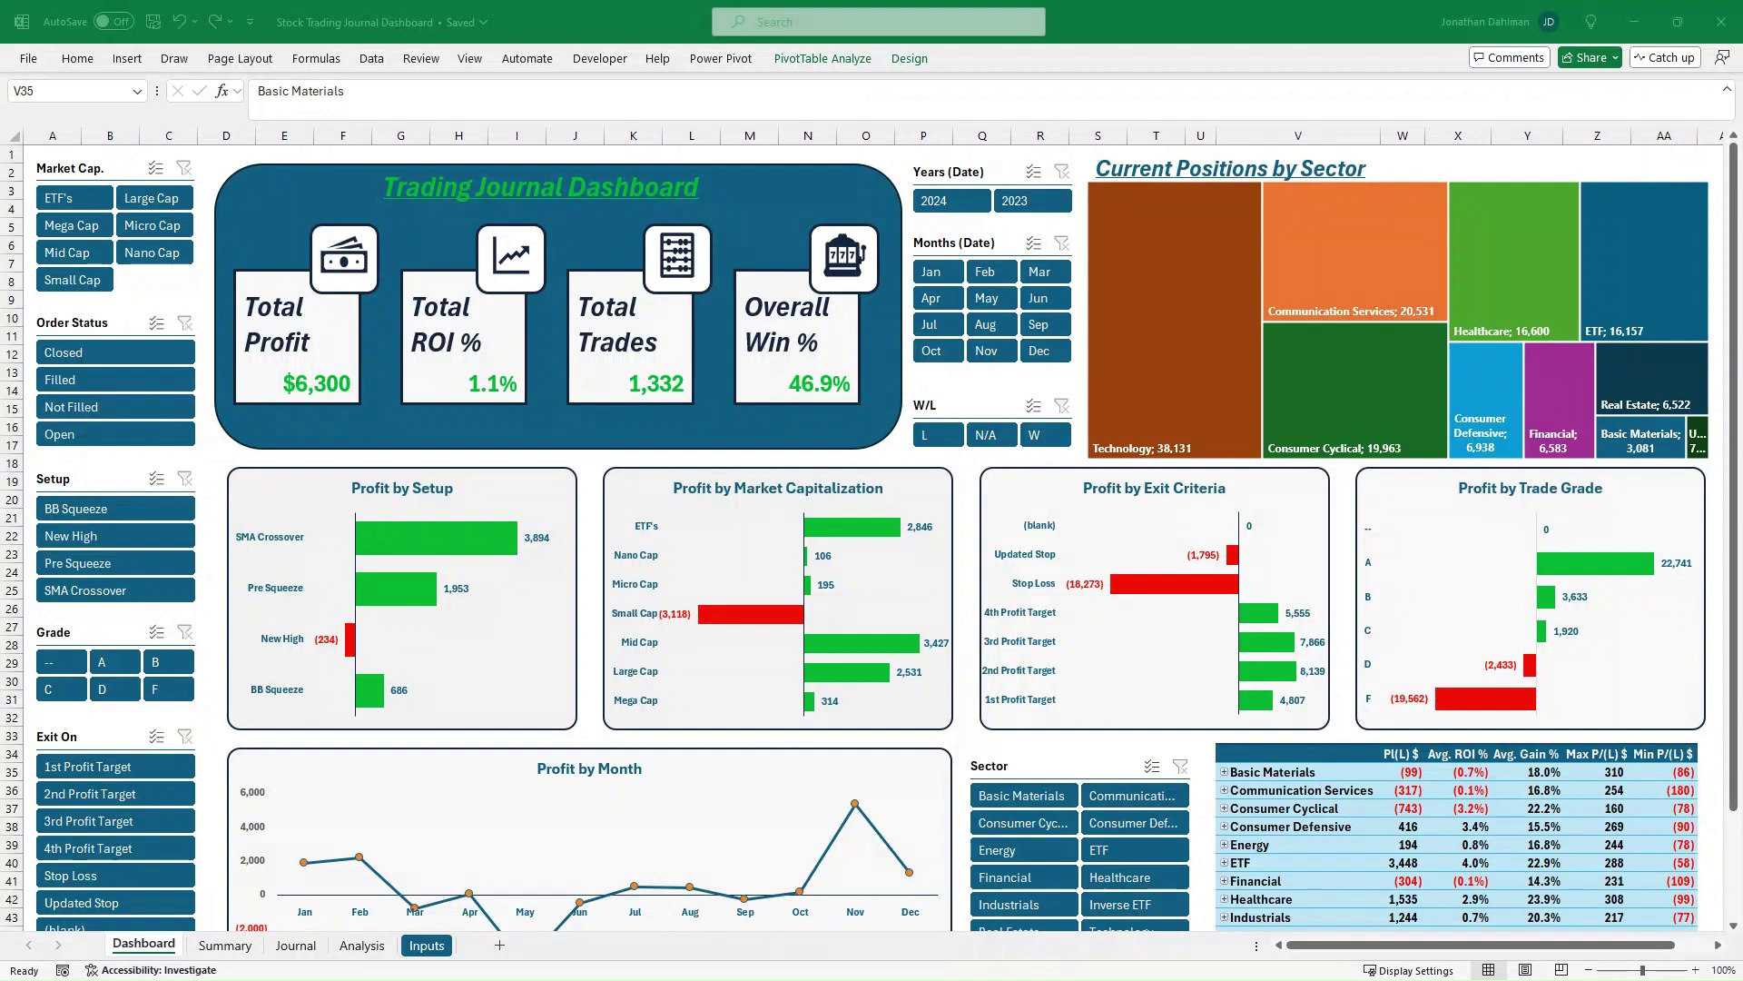
View the dashboard filtered by Closed orders, by Mega Cap and by Large Cap, clearing each filter before applying another.
left_click(114, 353)
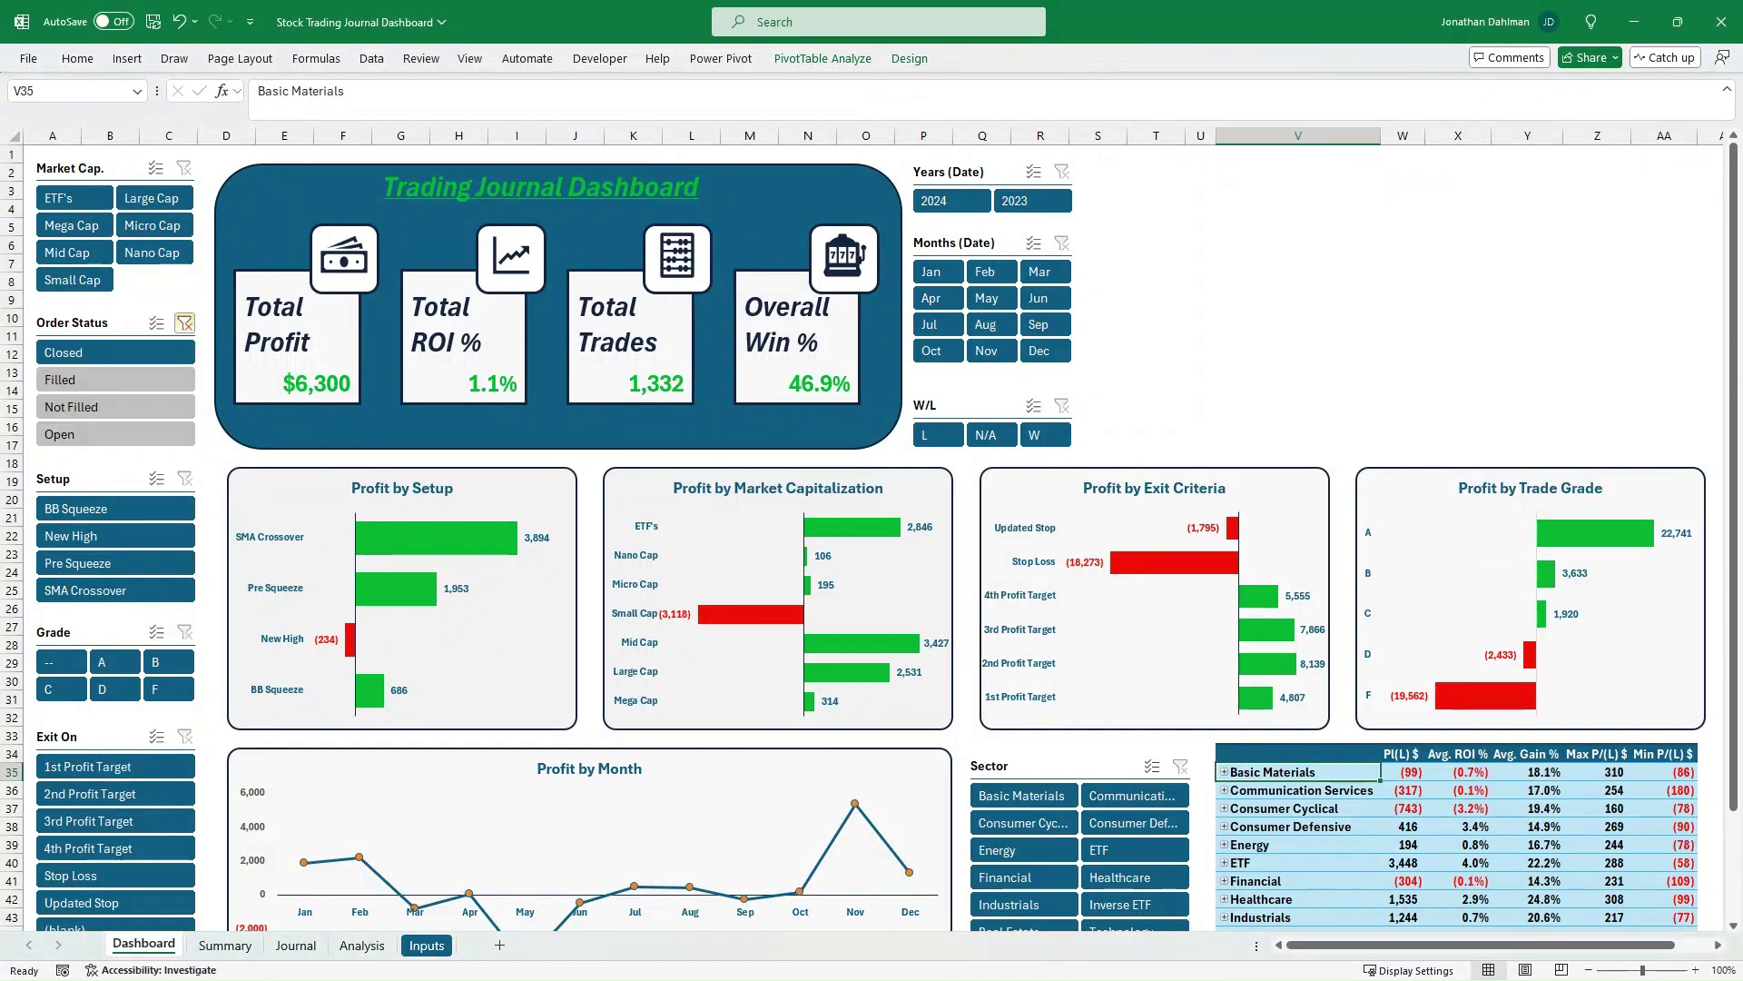
left_click(184, 322)
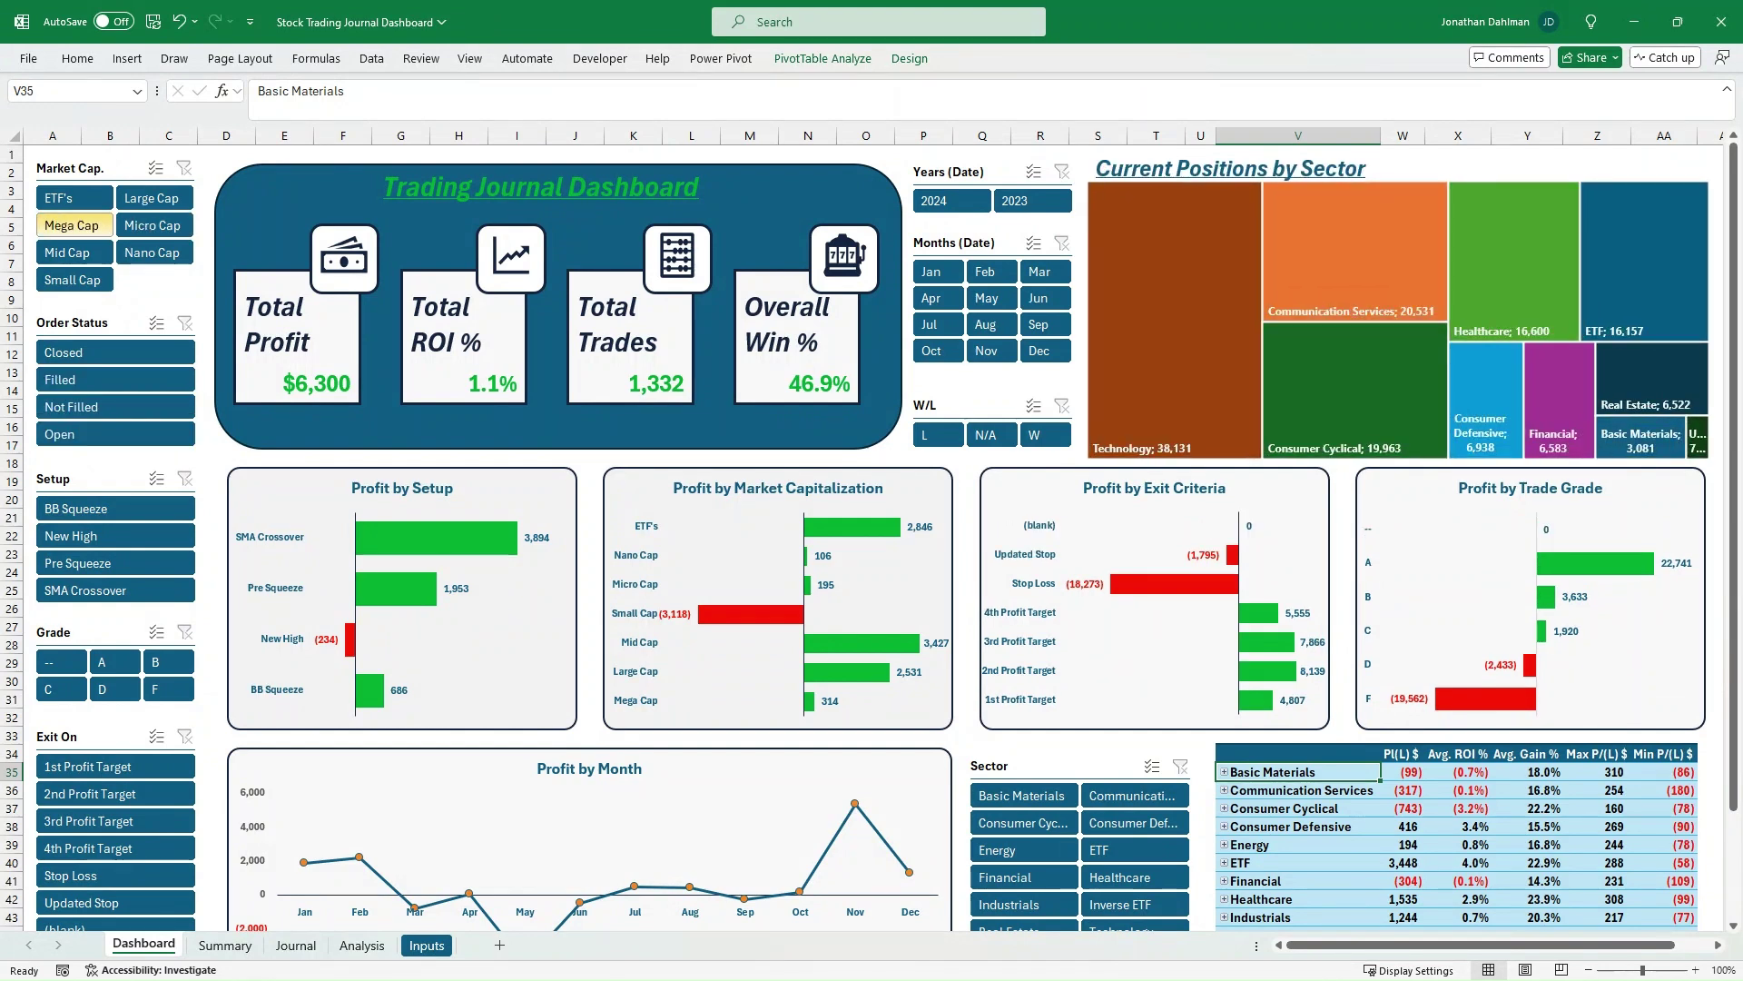
left_click(74, 226)
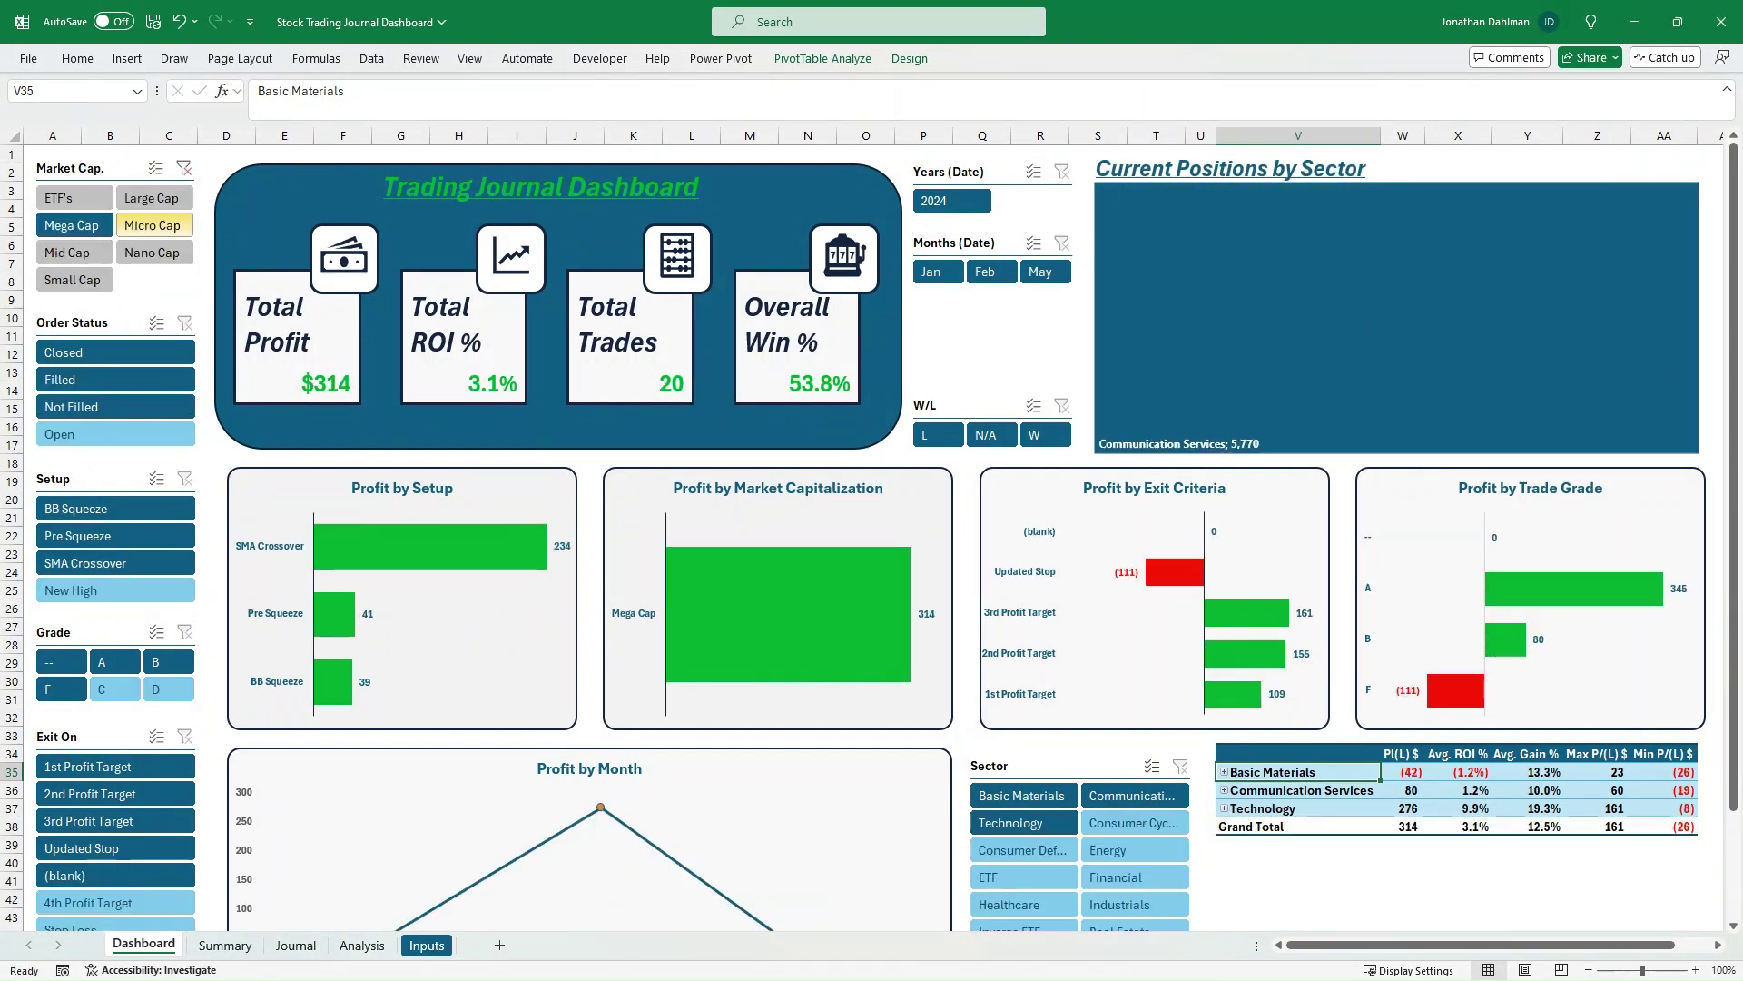
left_click(184, 168)
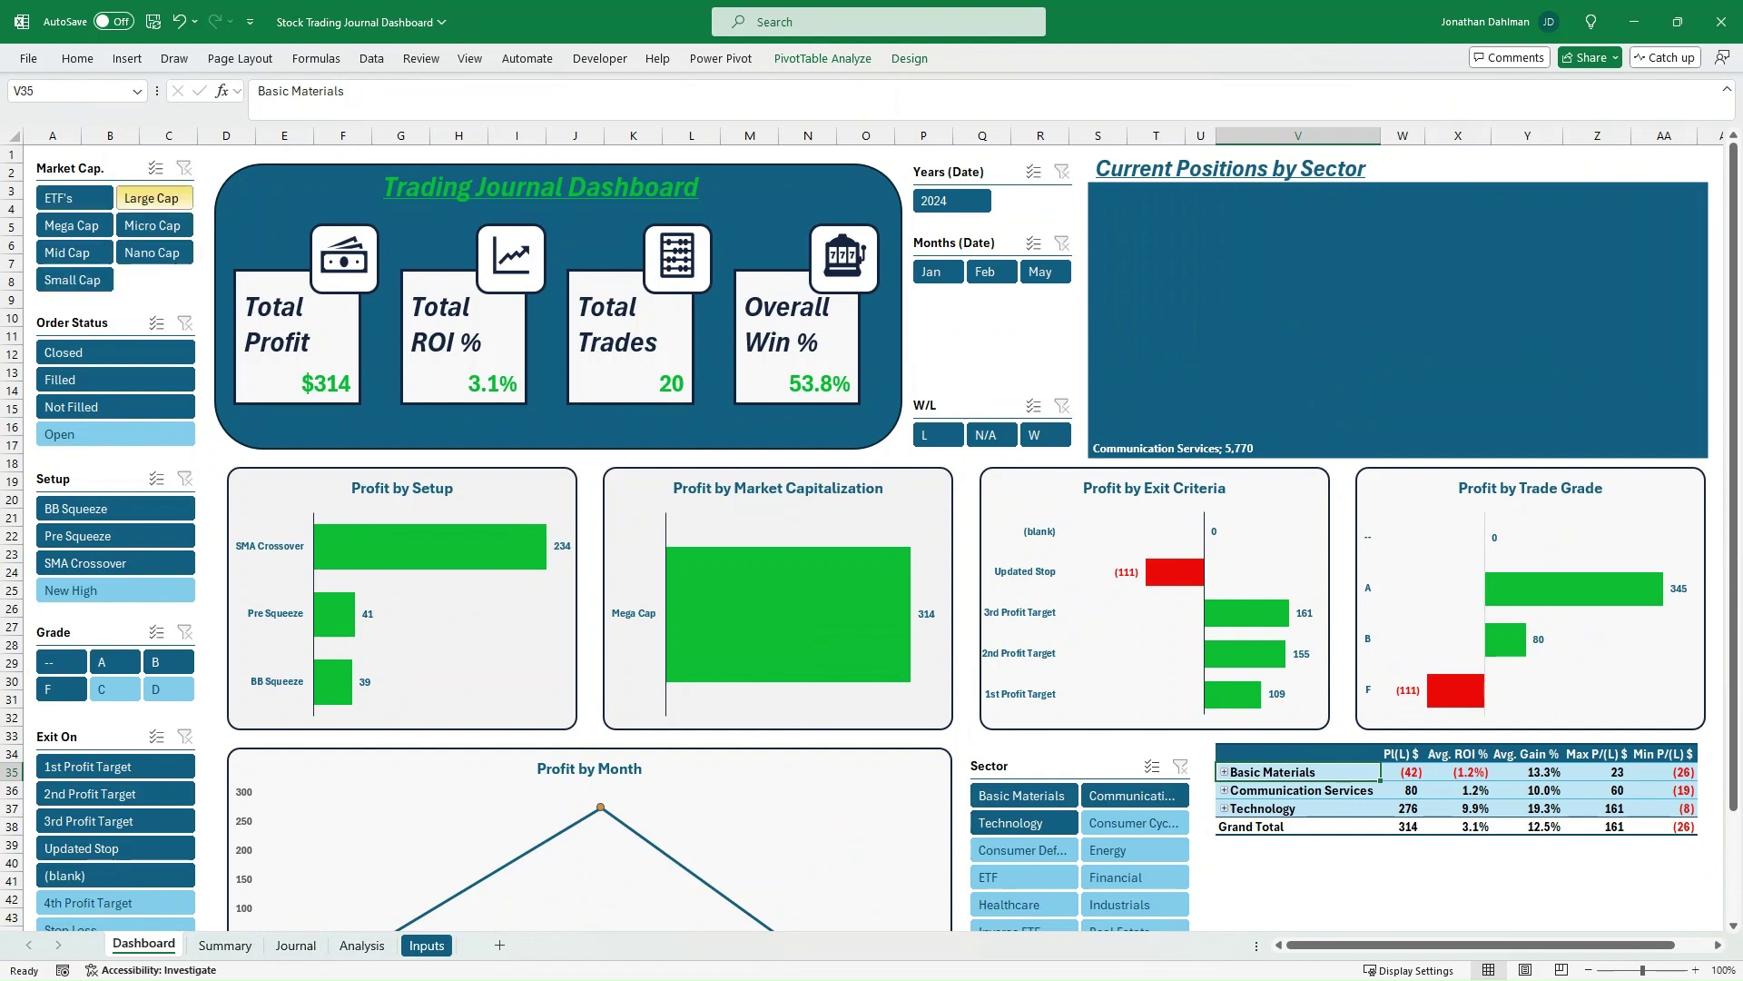
left_click(151, 198)
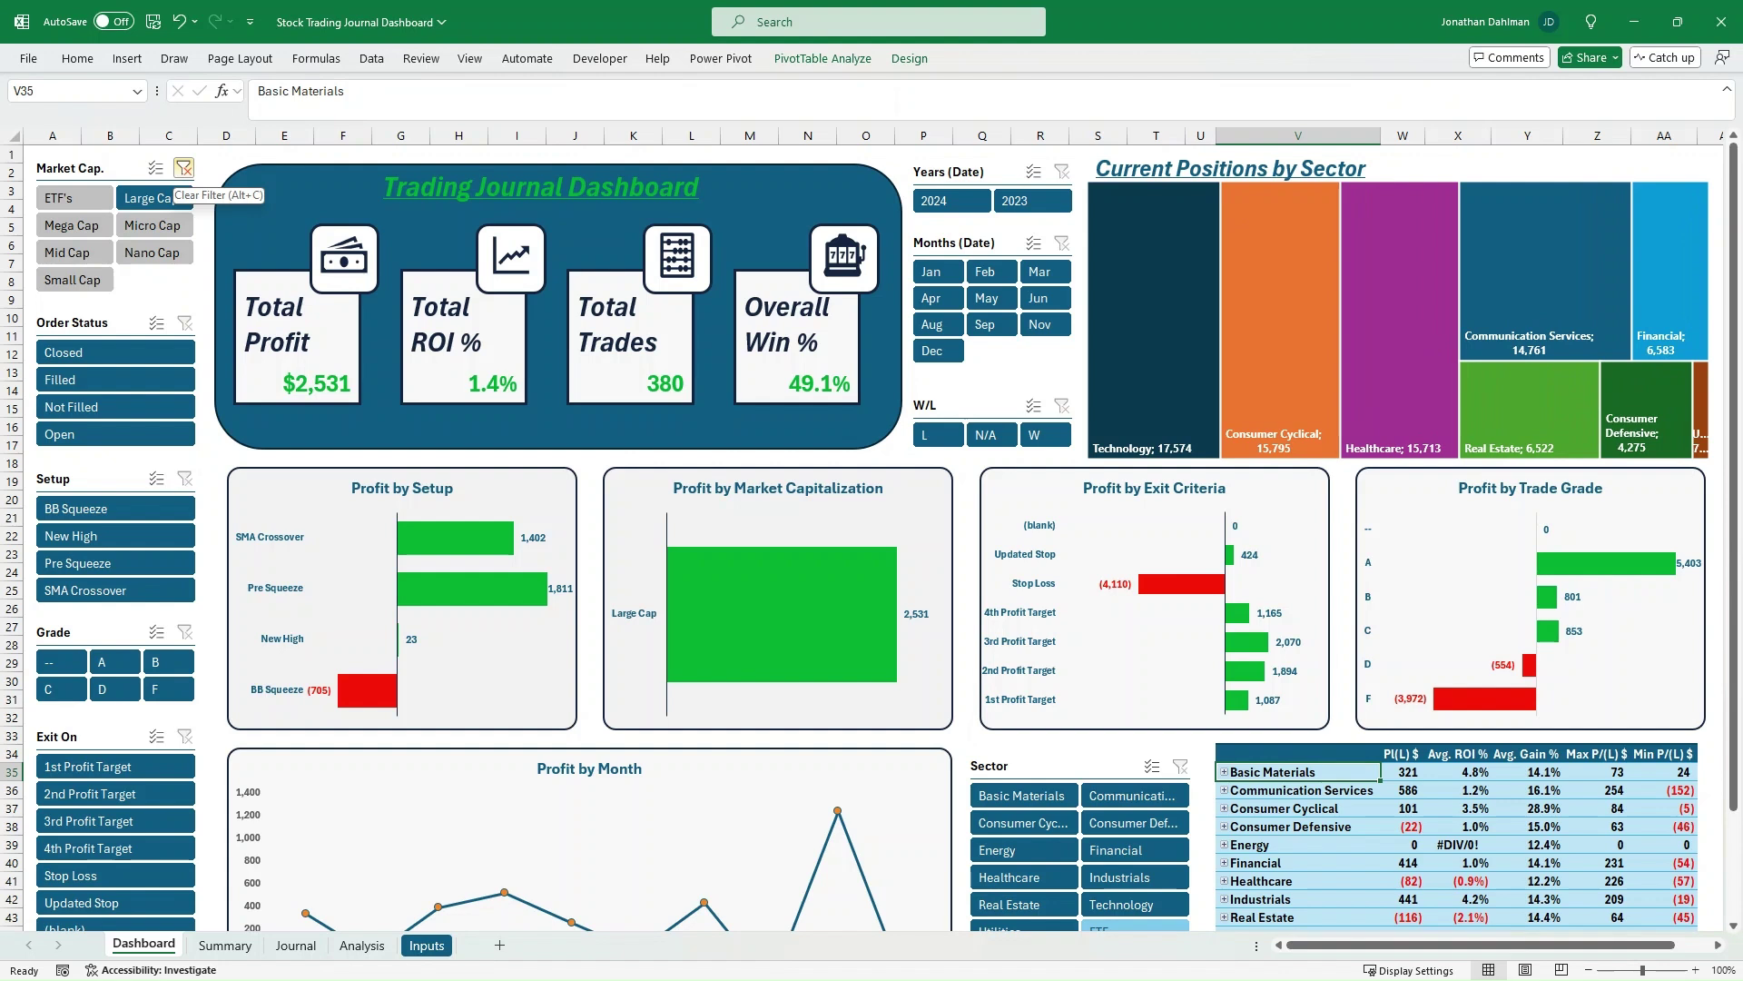
left_click(184, 168)
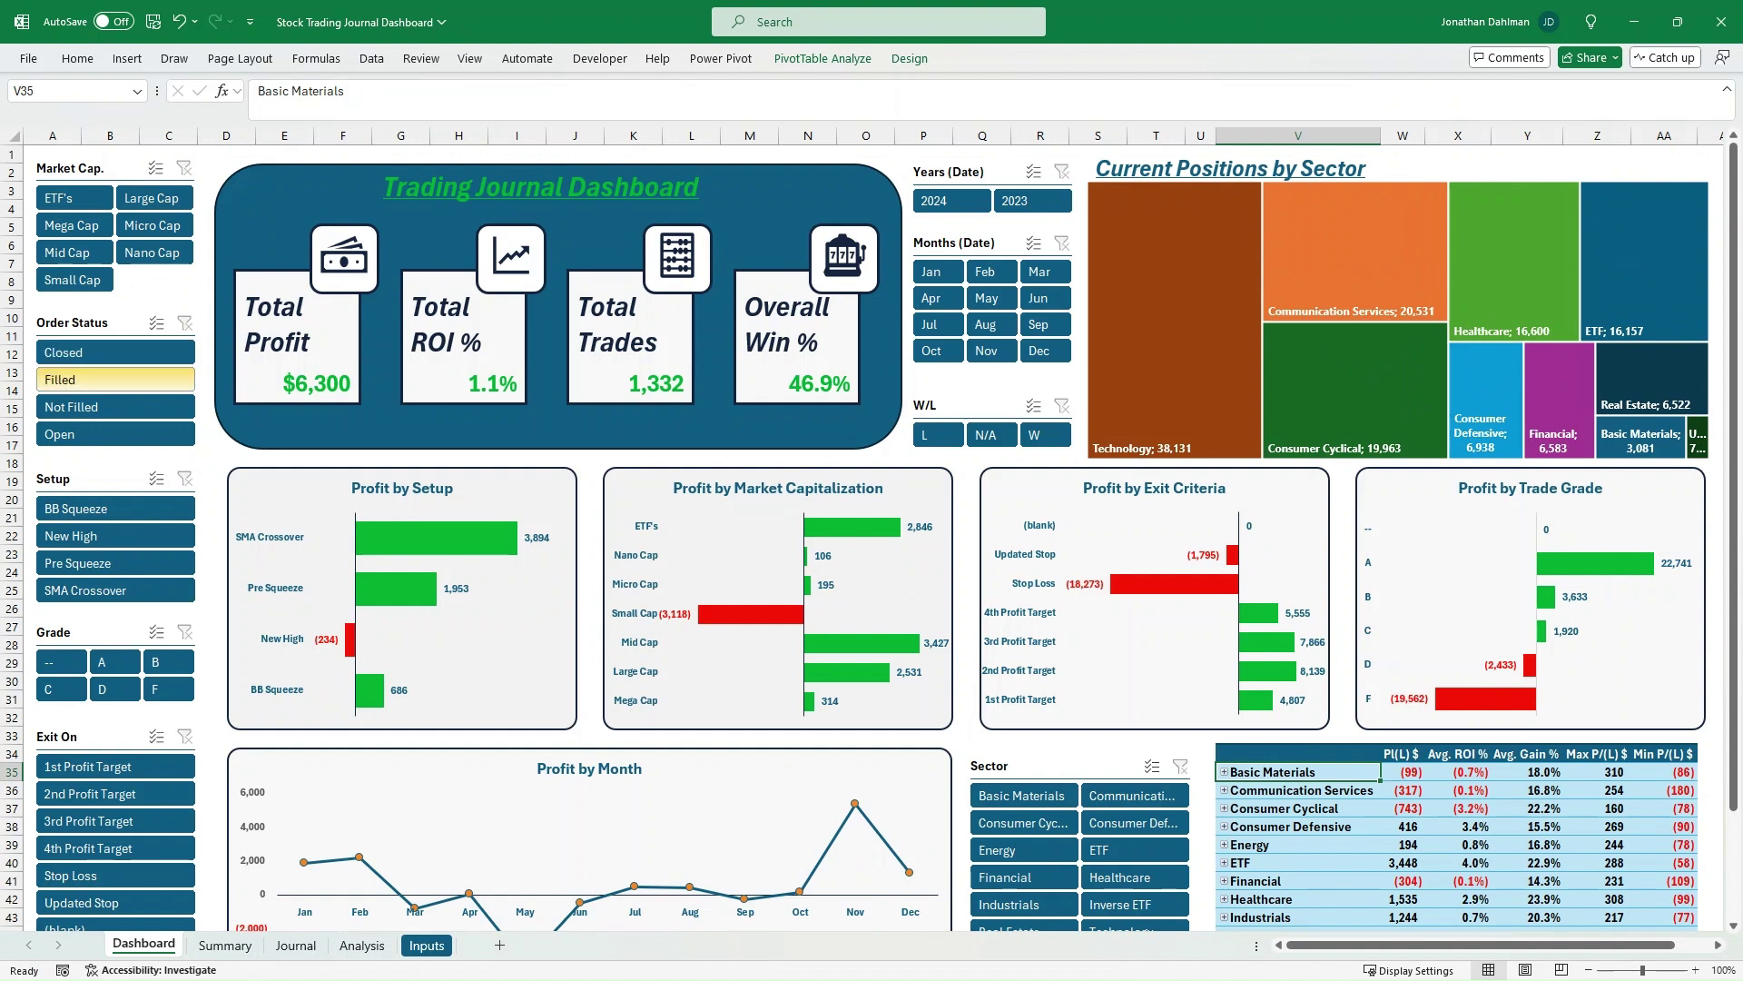
View the dashboard filtered by the BB Squeeze setup and by grade A, clearing each filter after viewing it.
left_click(116, 509)
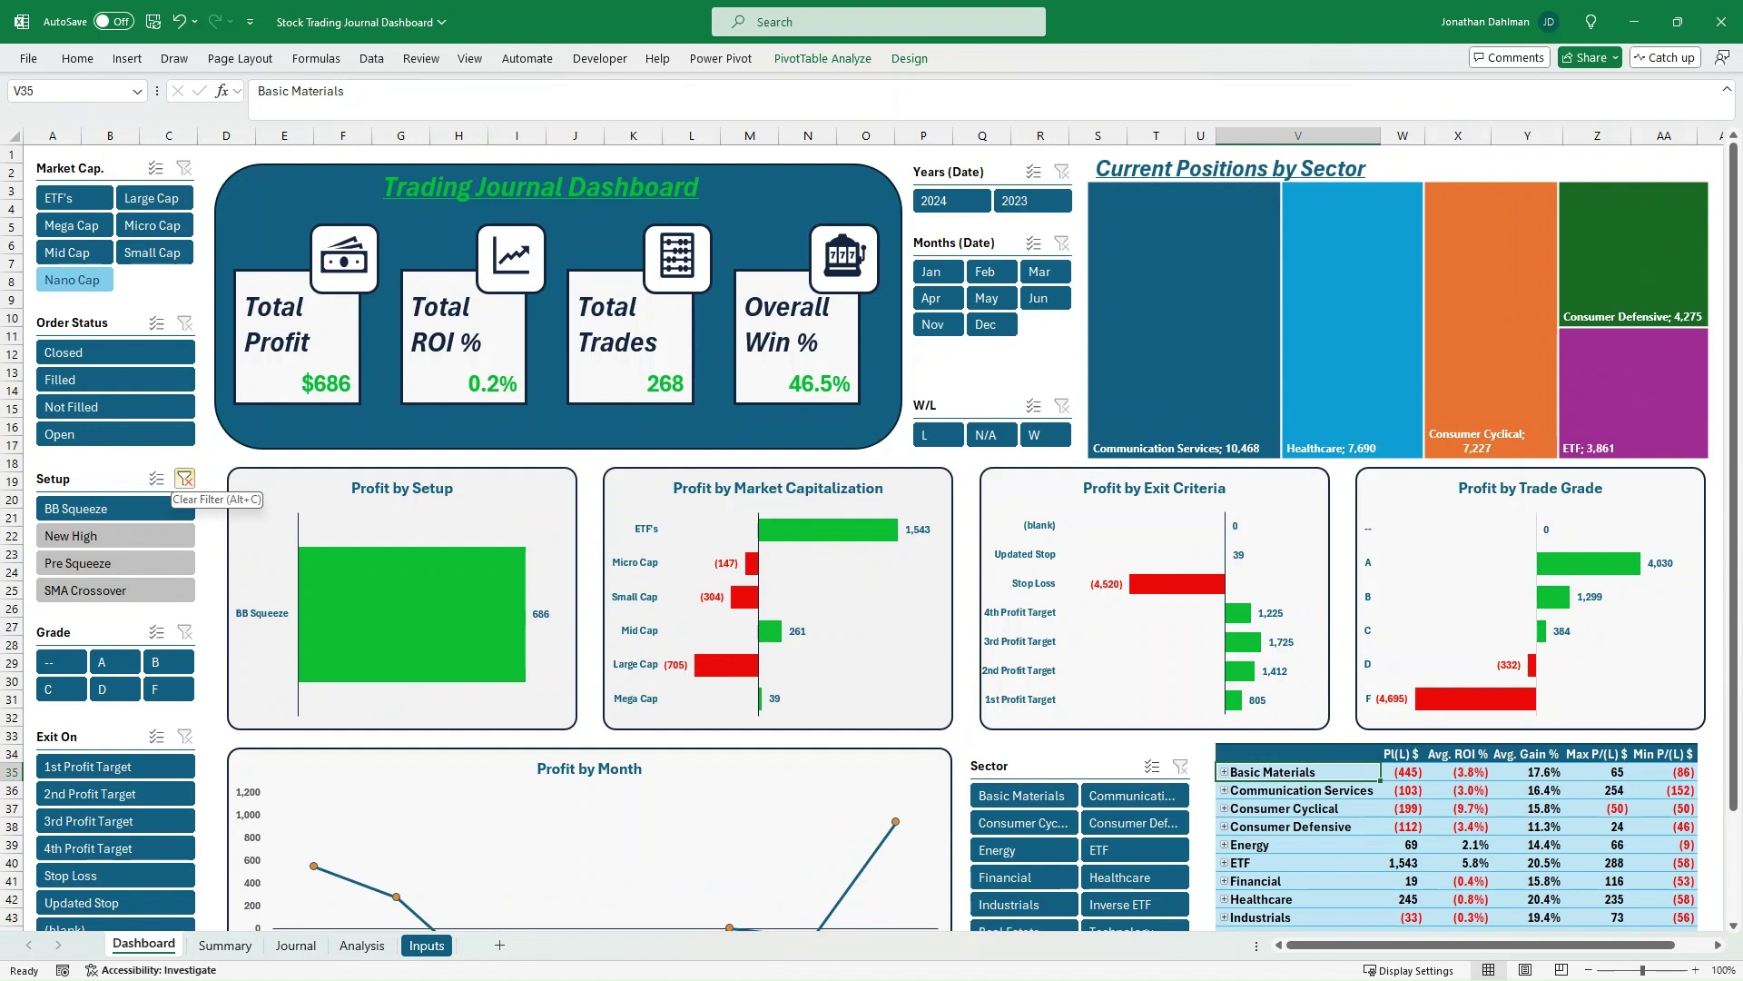
left_click(184, 477)
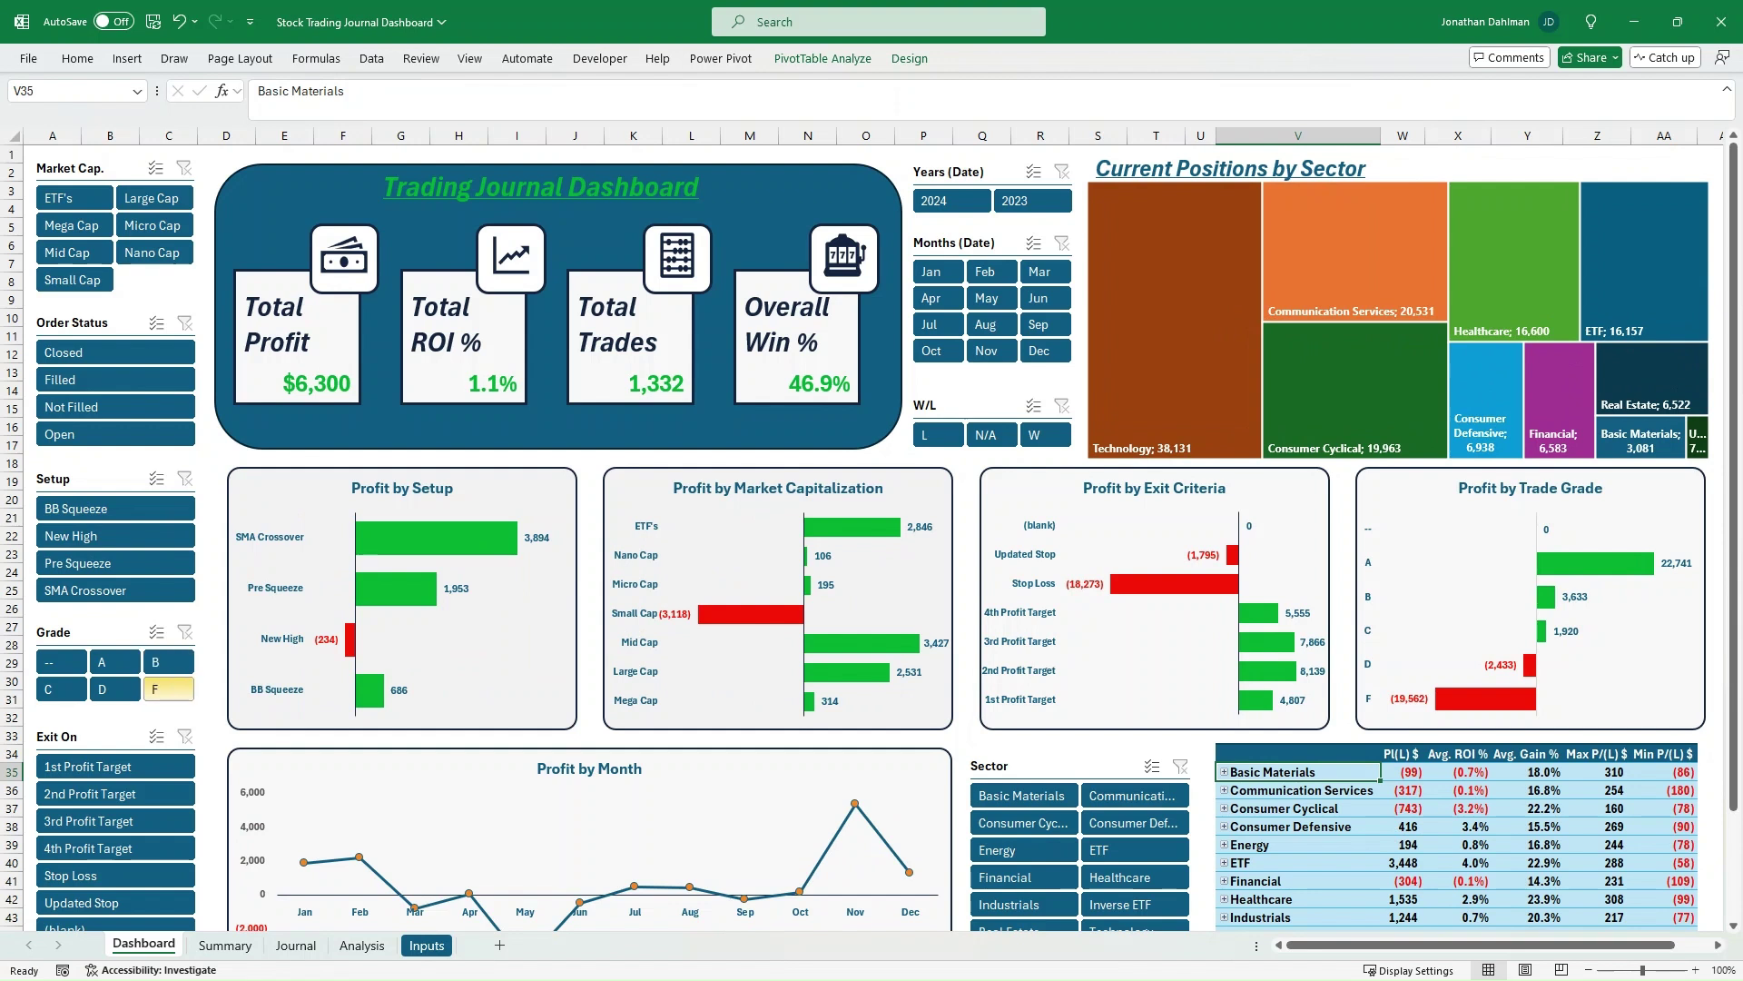
left_click(115, 662)
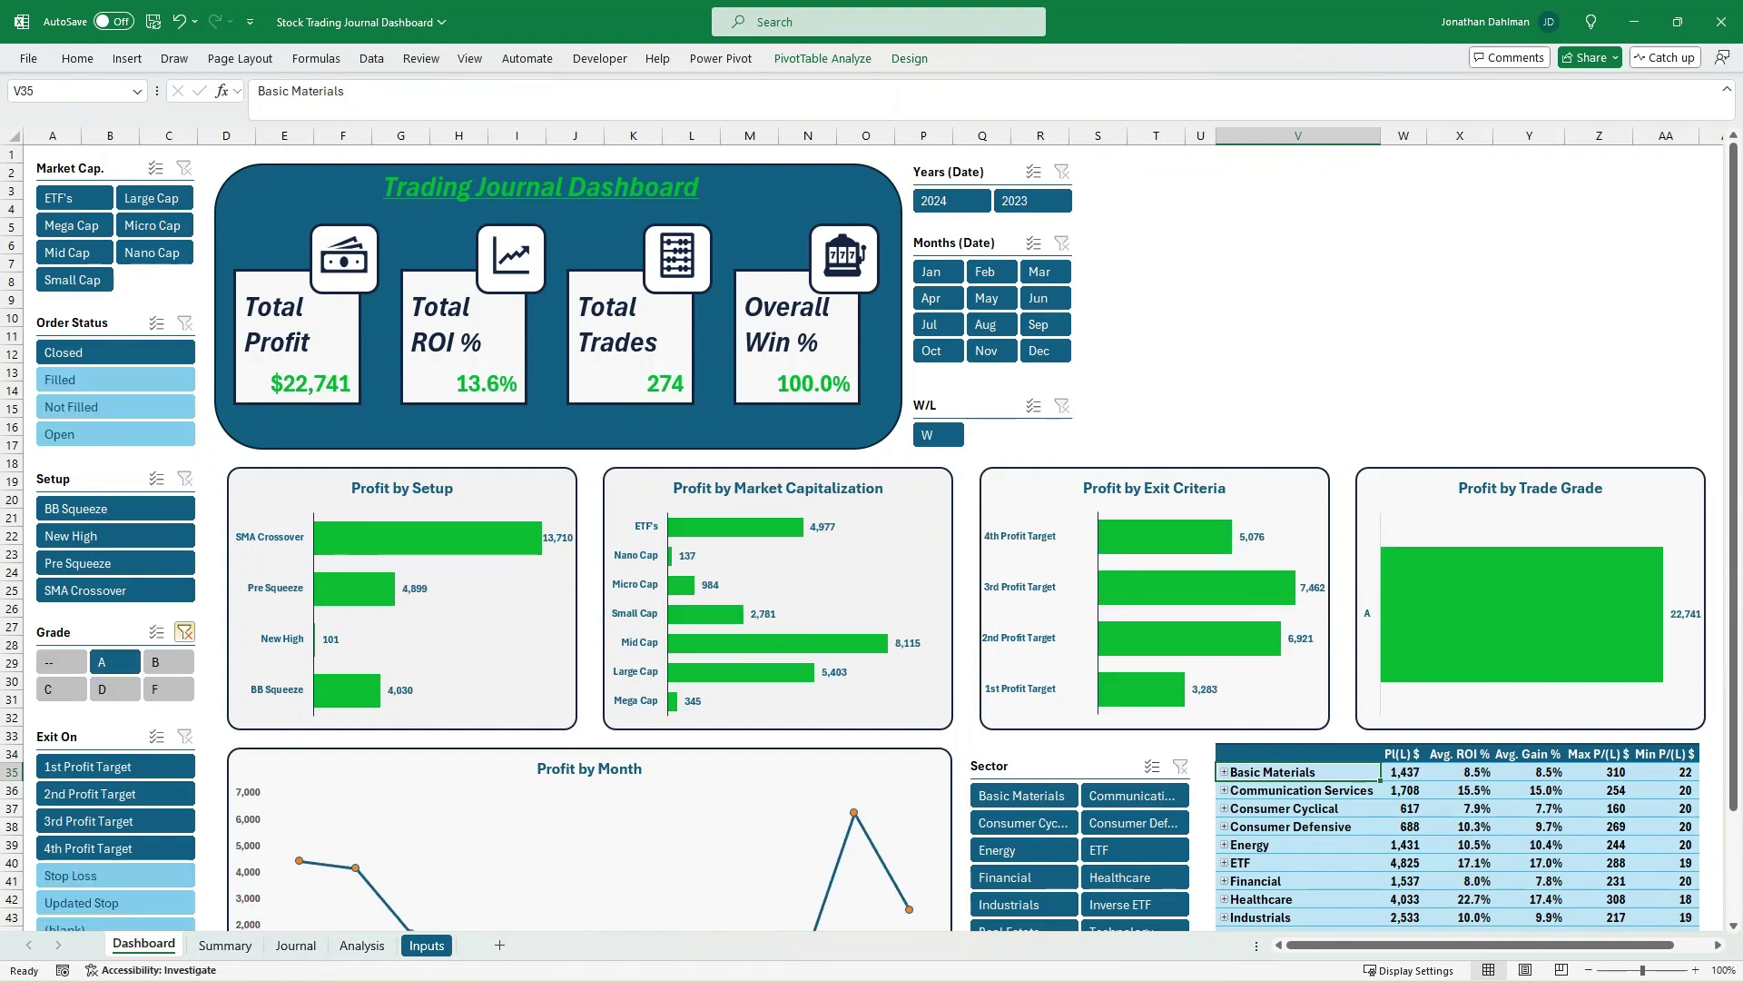
left_click(184, 632)
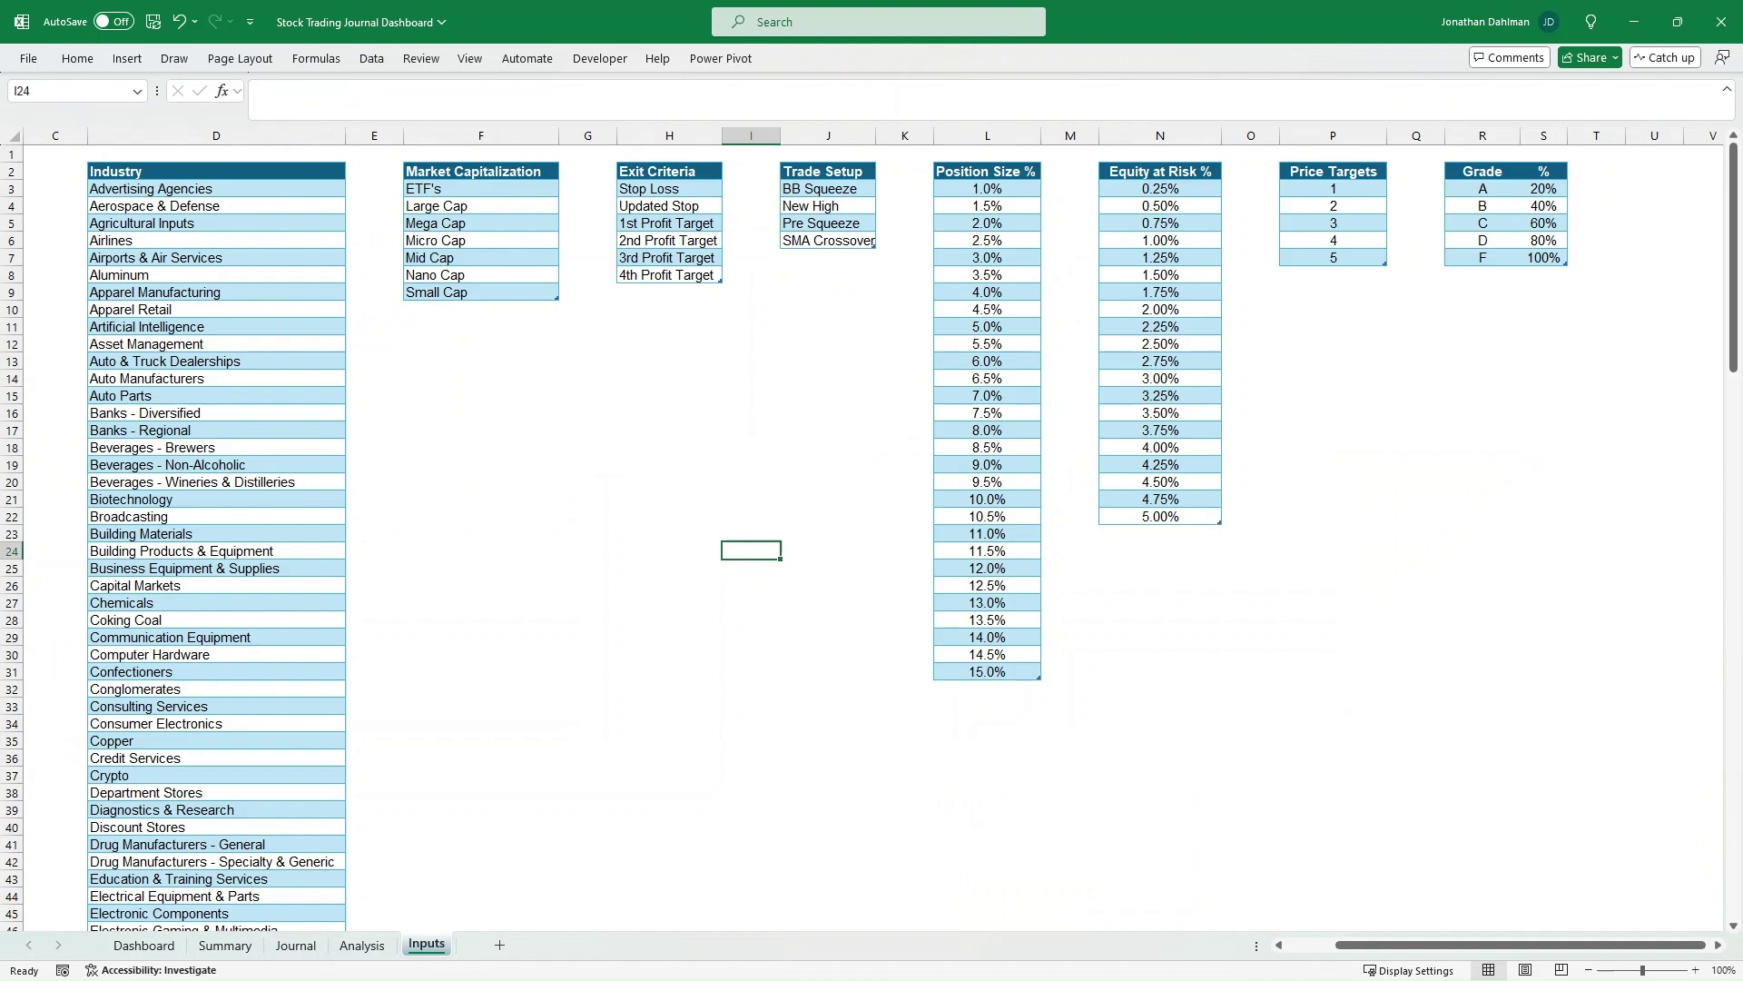
Examine the Account Value and Position Size % inputs on the Analysis sheet and the source lists on the Inputs sheet.
left_click(362, 945)
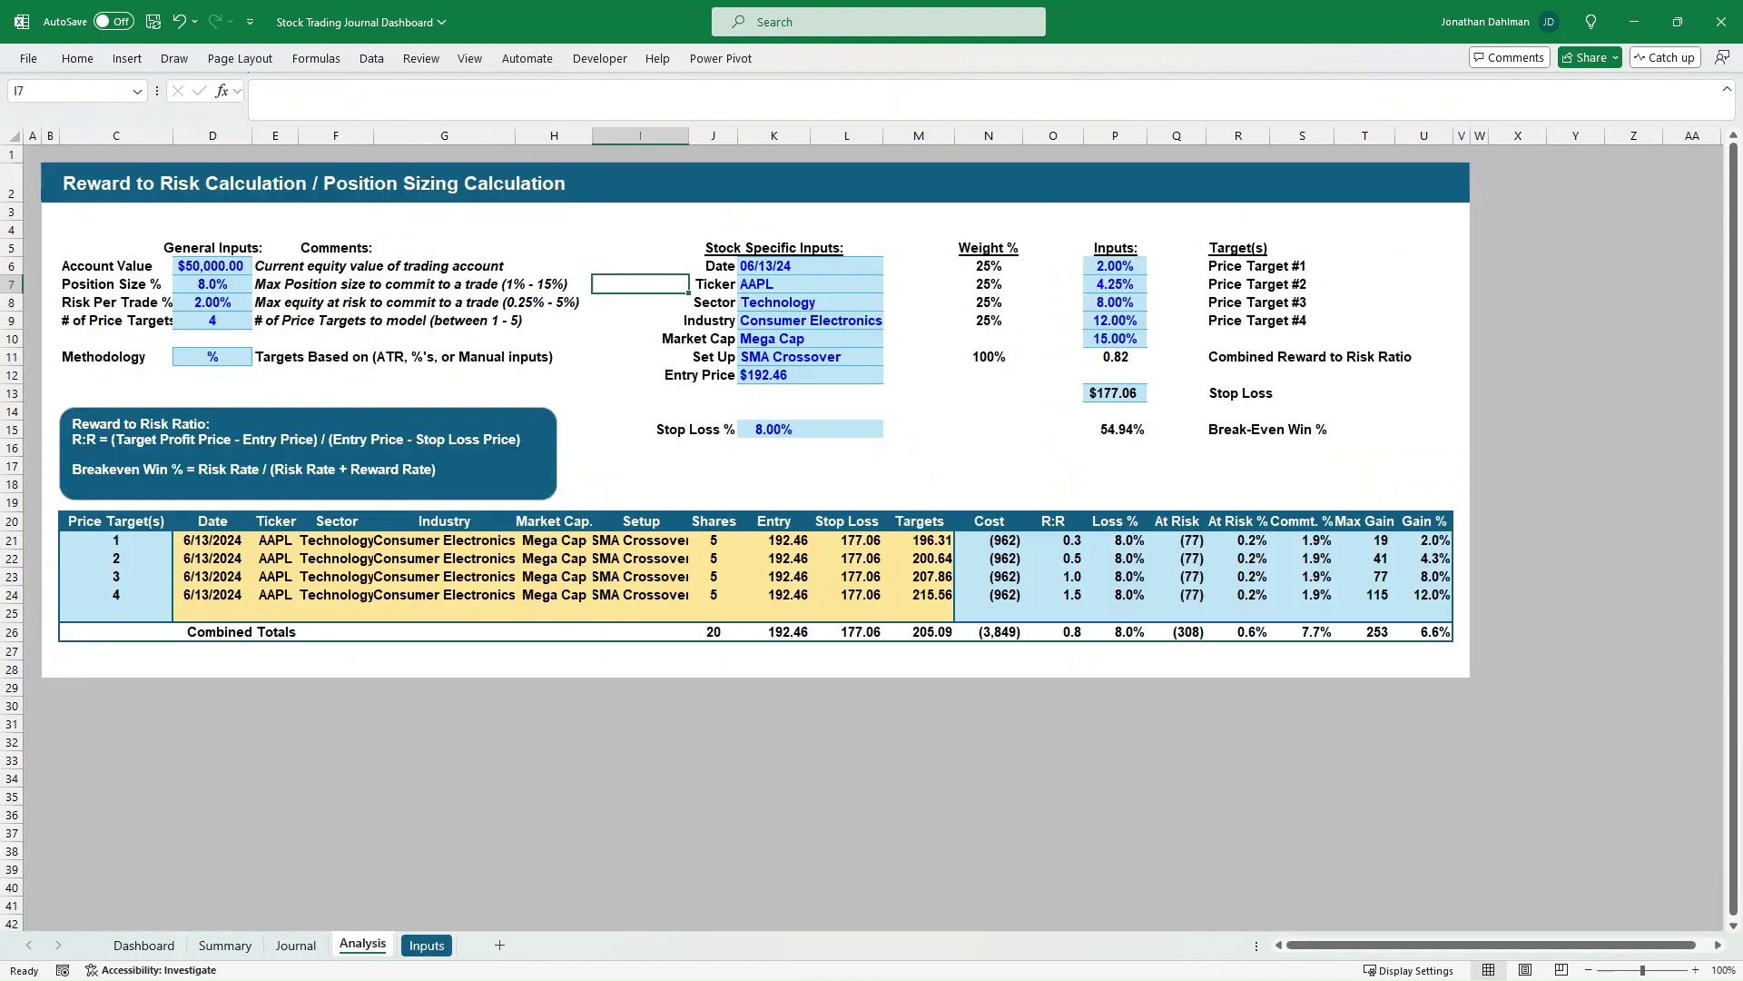
scroll(872, 454, "up", 1, "ctrl")
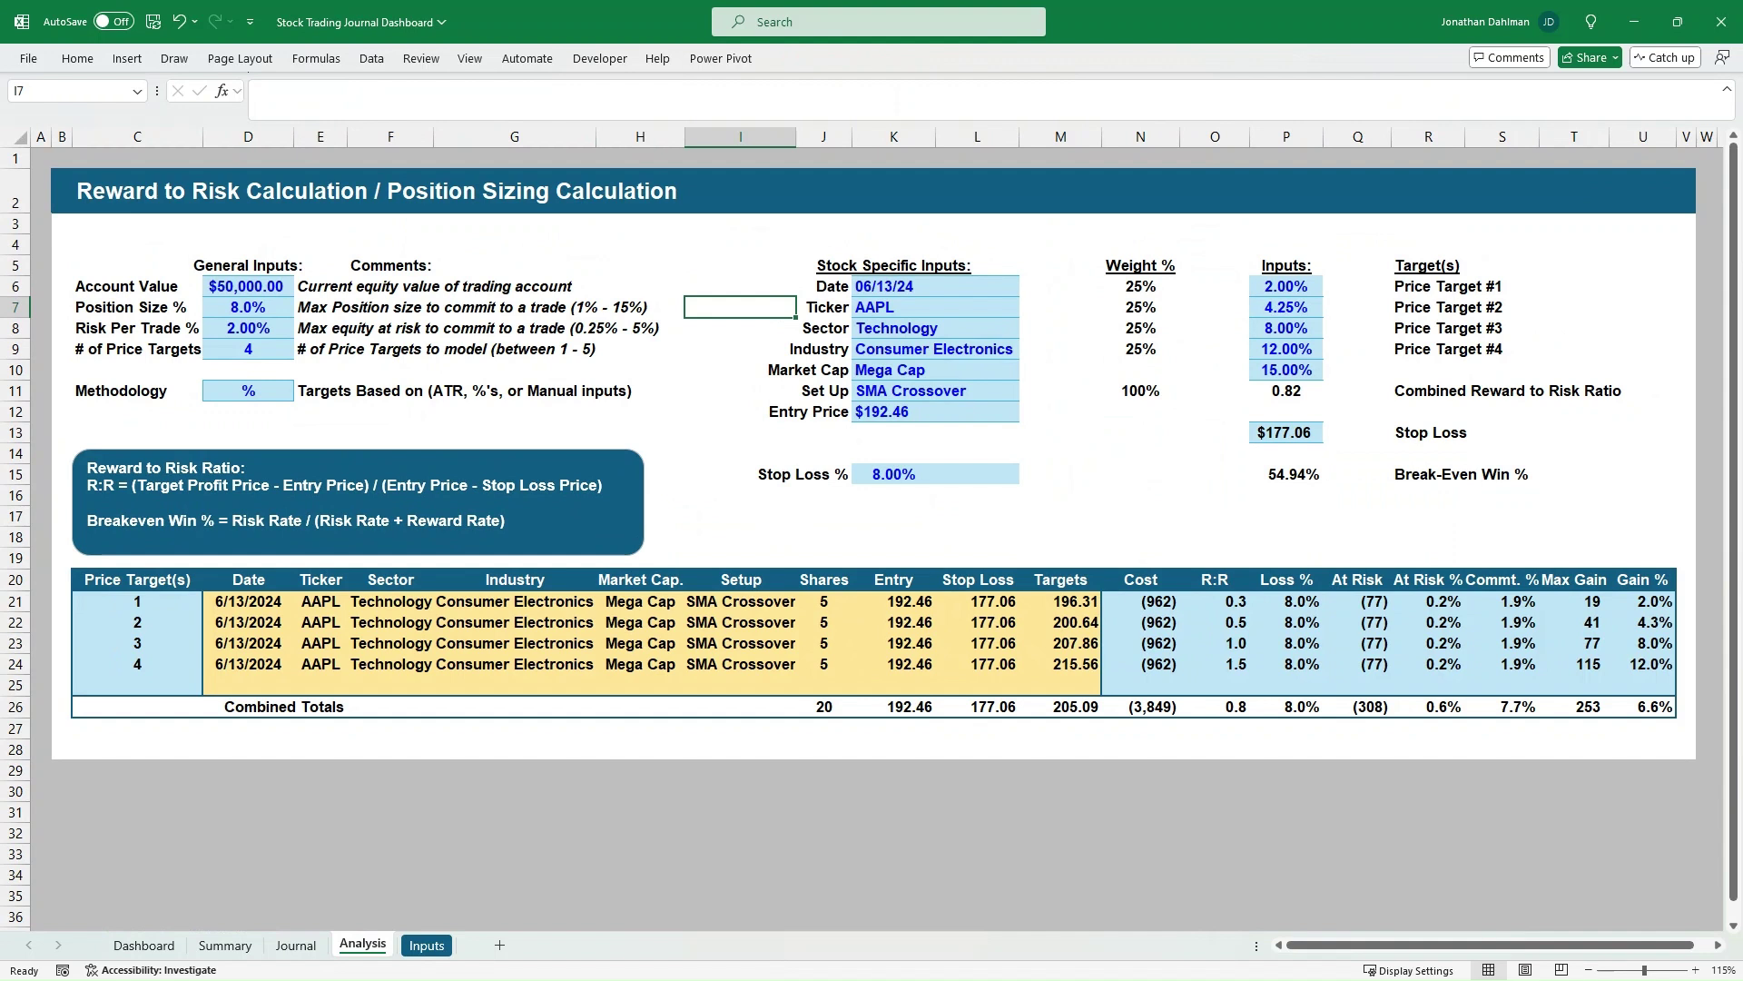
left_click(247, 286)
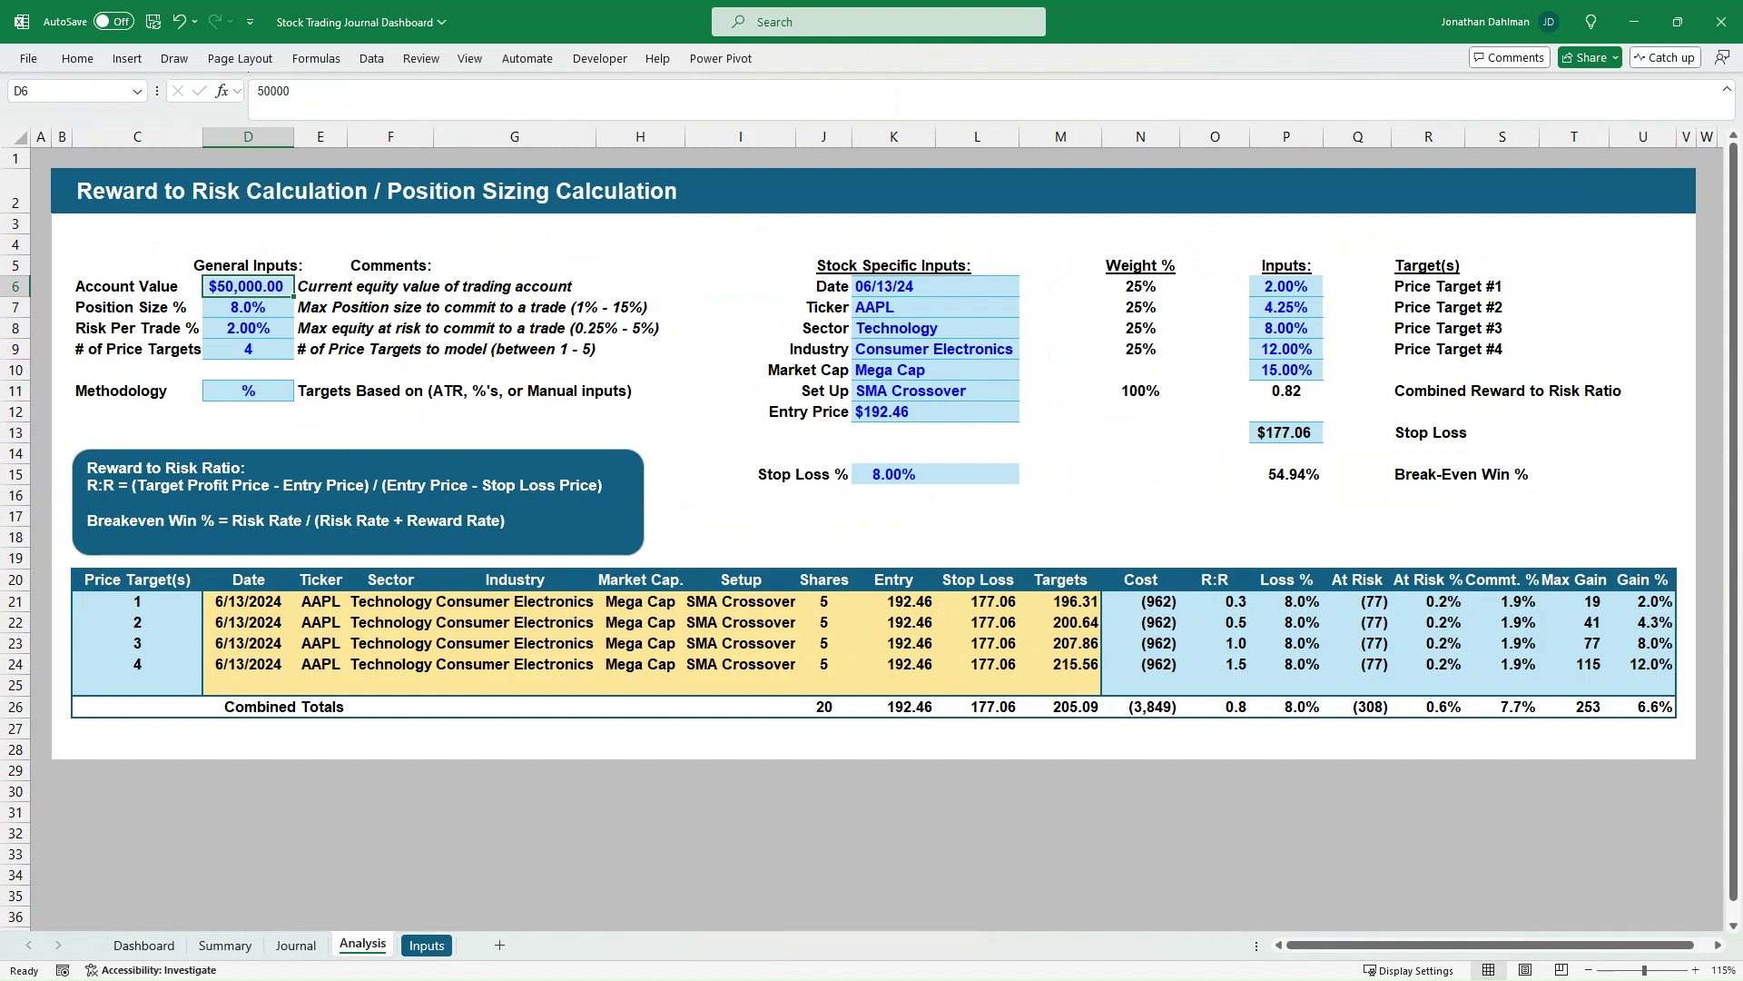
left_click(247, 307)
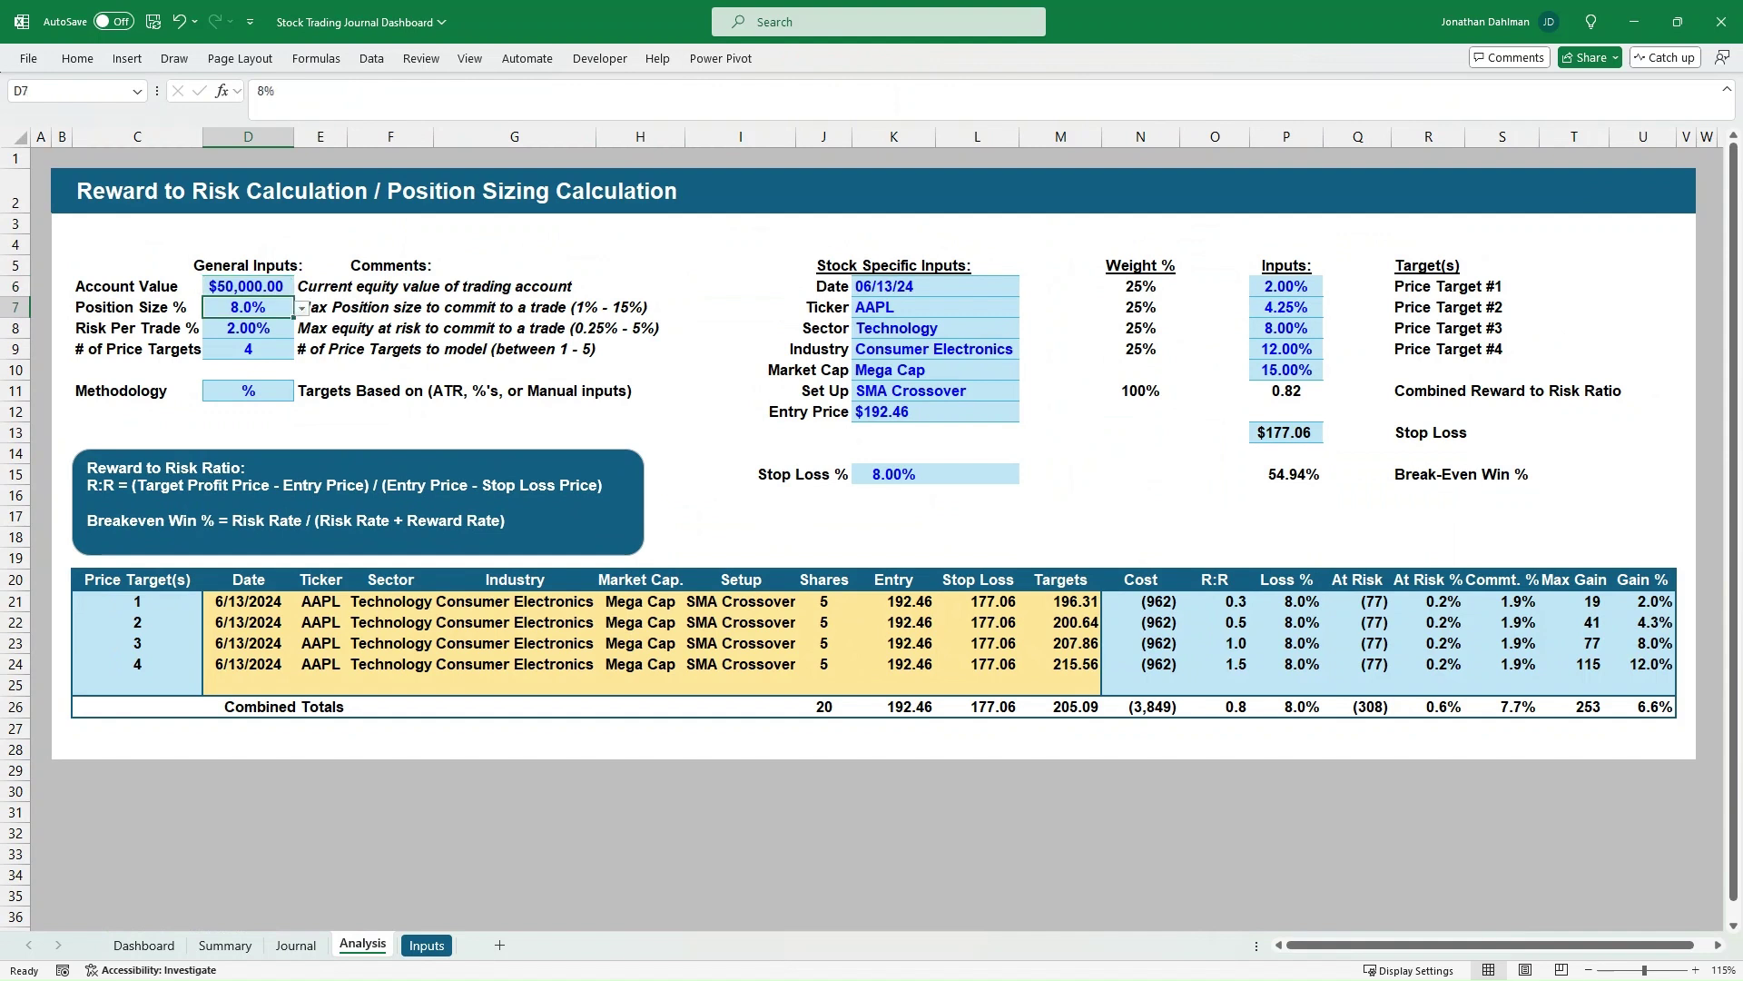
left_click(302, 308)
key("Escape")
double_click(426, 944)
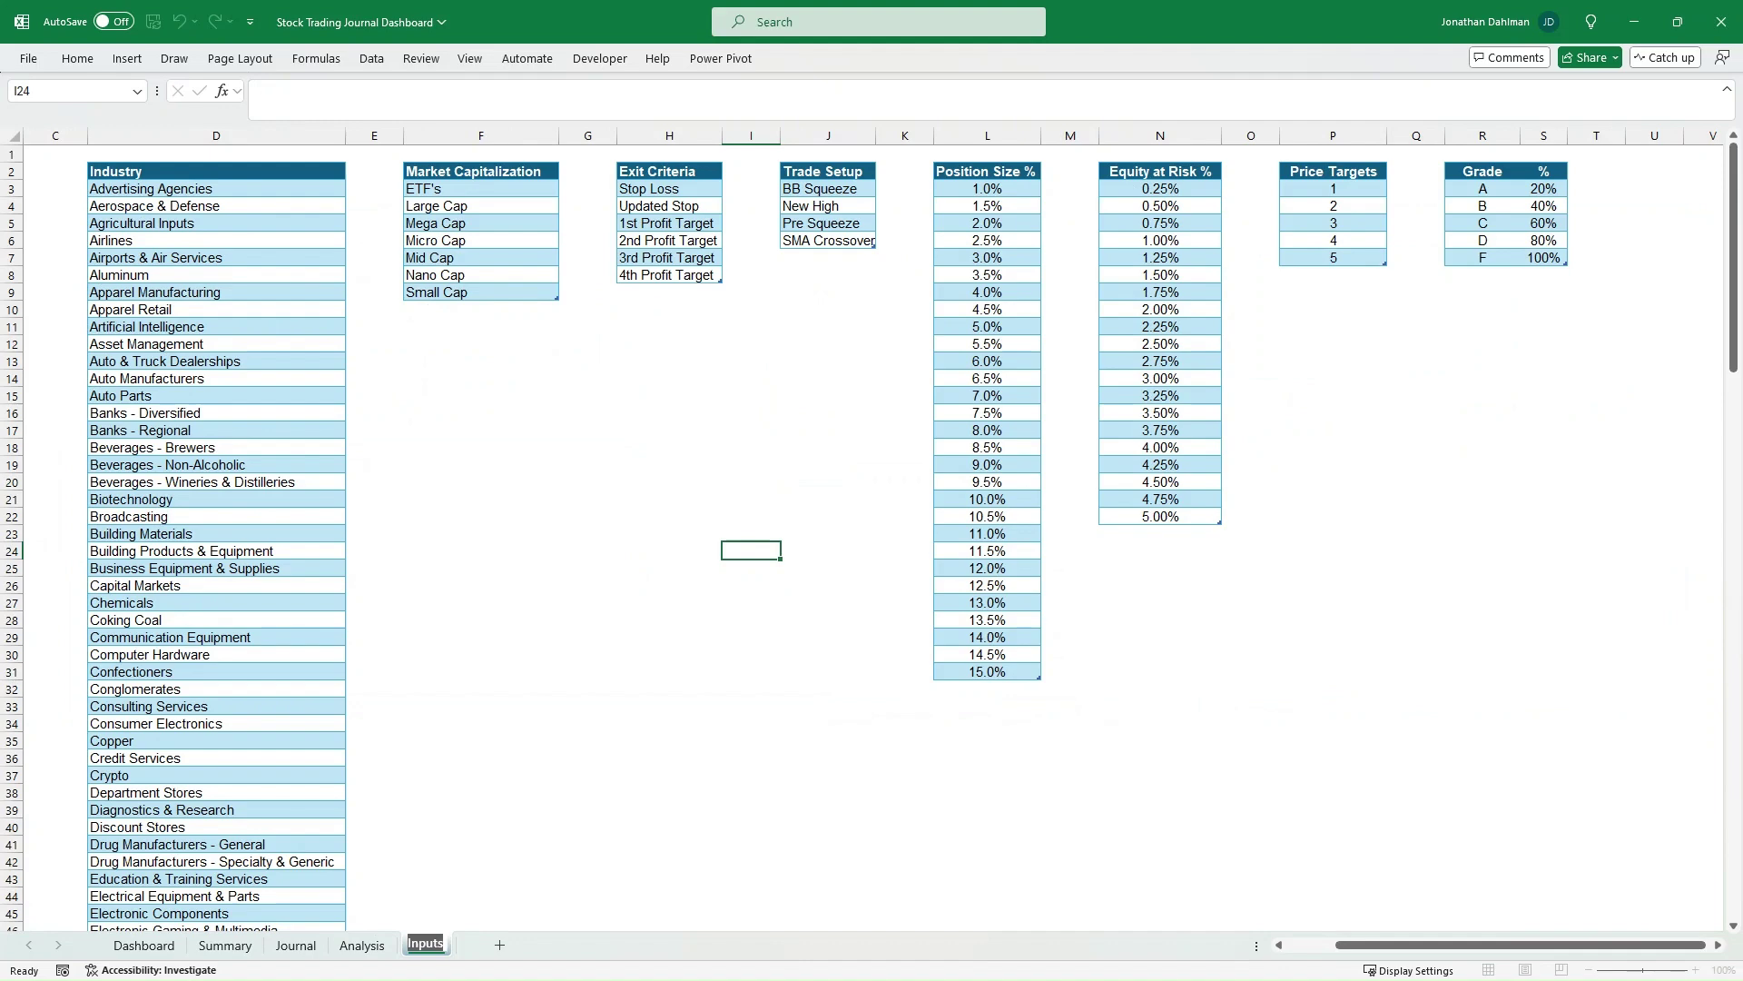
Return to the Analysis sheet and set Position Size % to 4.5%.
key("ctrl+Page_Up")
key("alt+Down")
key("Down")
key("Down")
key("Down")
key("Down")
key("Down")
key("Down")
key("Down")
key("Return")
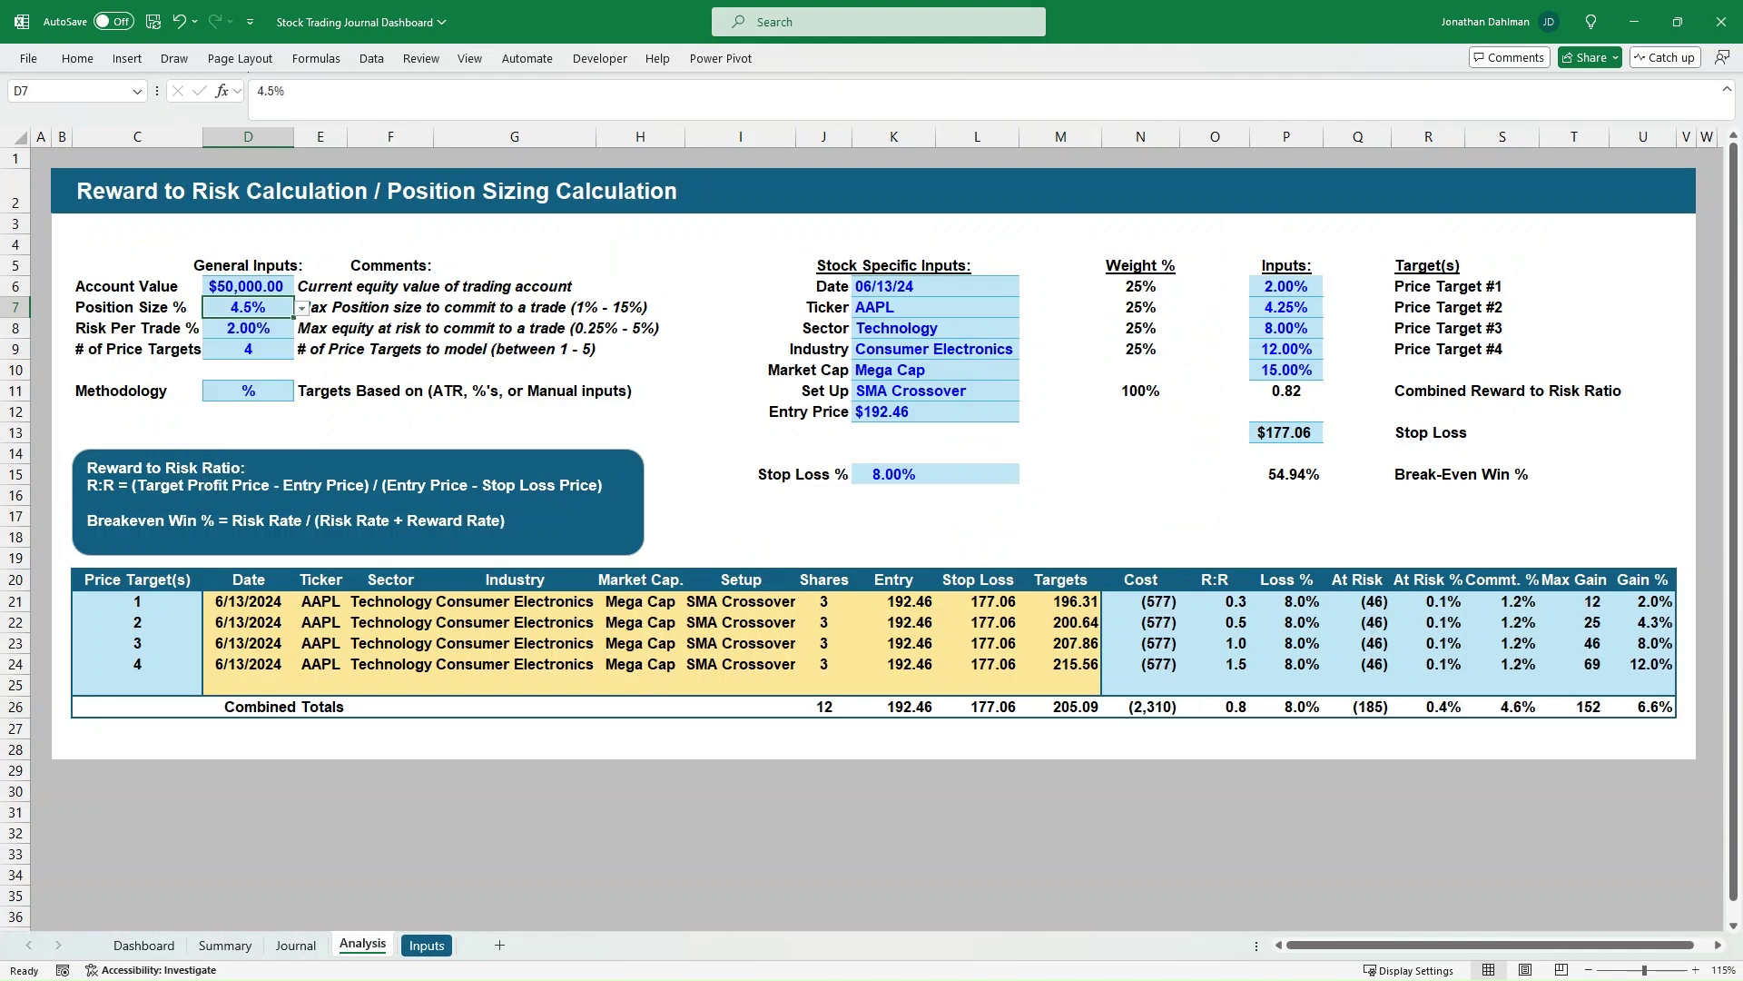
Set Position Size % to 9.0% in the general inputs.
key("alt+Down")
key("Down")
key("Down")
key("Down")
key("Down")
key("Down")
key("Down")
key("Down")
key("Down")
key("Down")
key("Return")
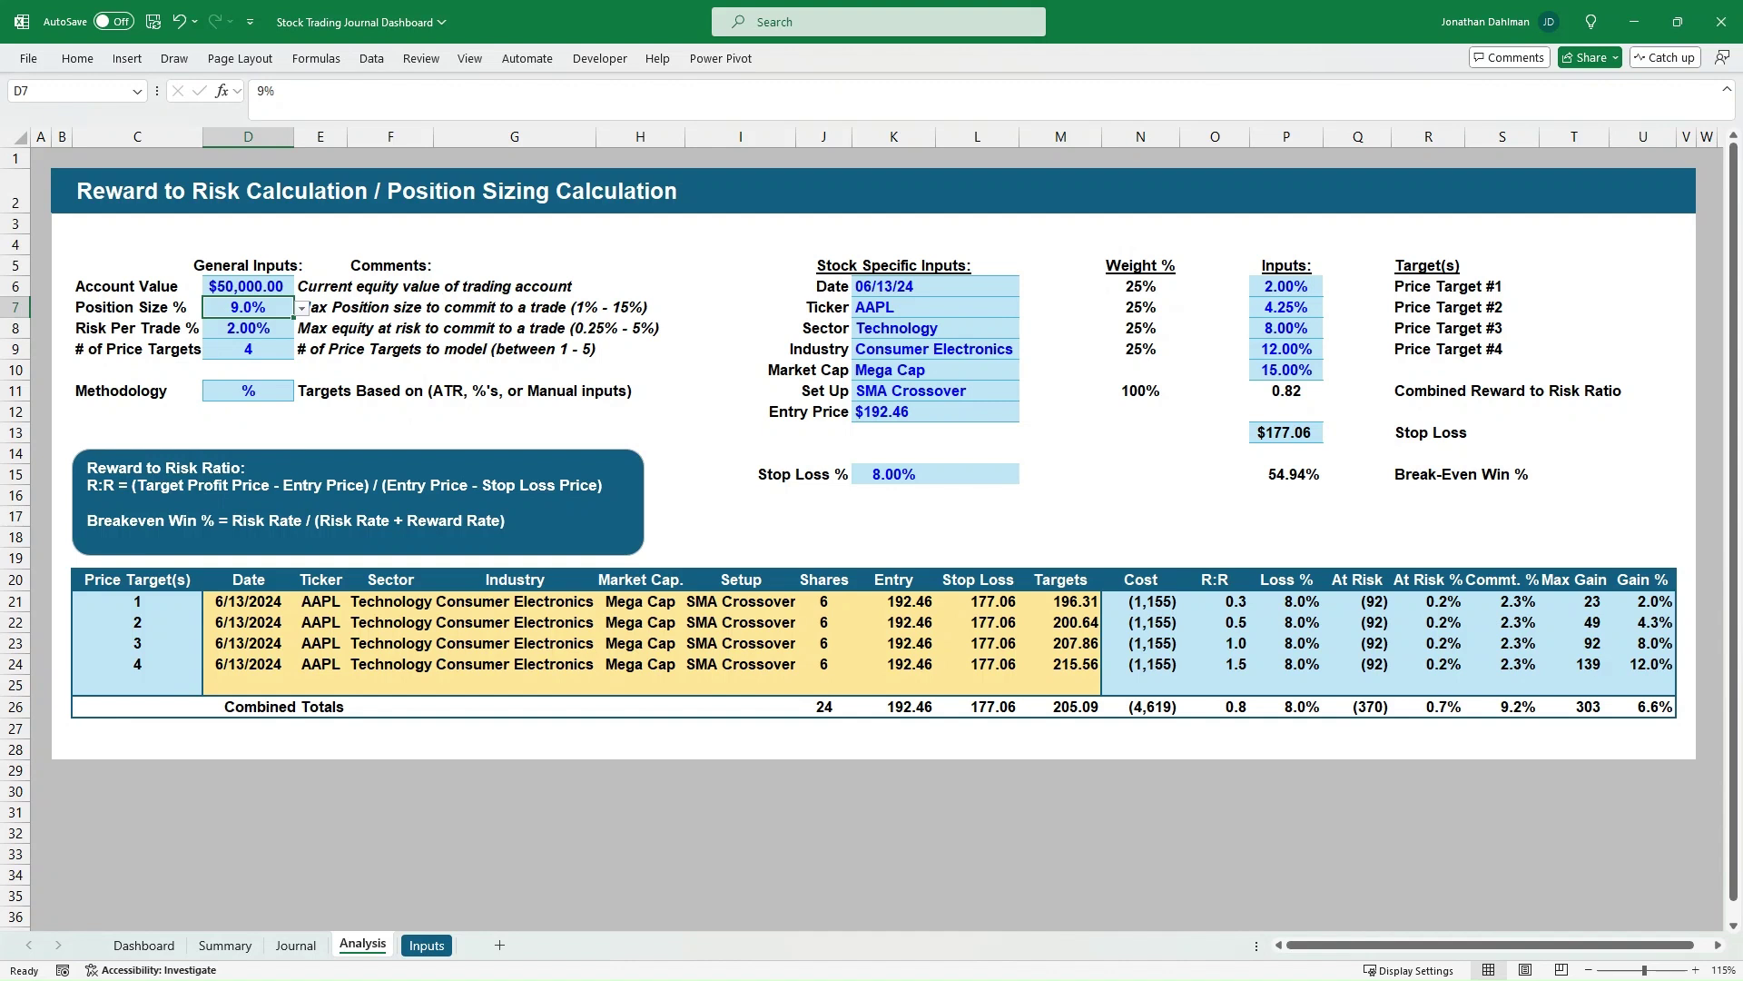
Set Position Size % to 15.0% in the general inputs.
key("alt+Down")
key("Down")
key("Down")
key("Down")
key("Down")
key("Down")
key("Down")
key("Down")
key("Down")
key("Down")
key("Down")
key("Down")
key("Down")
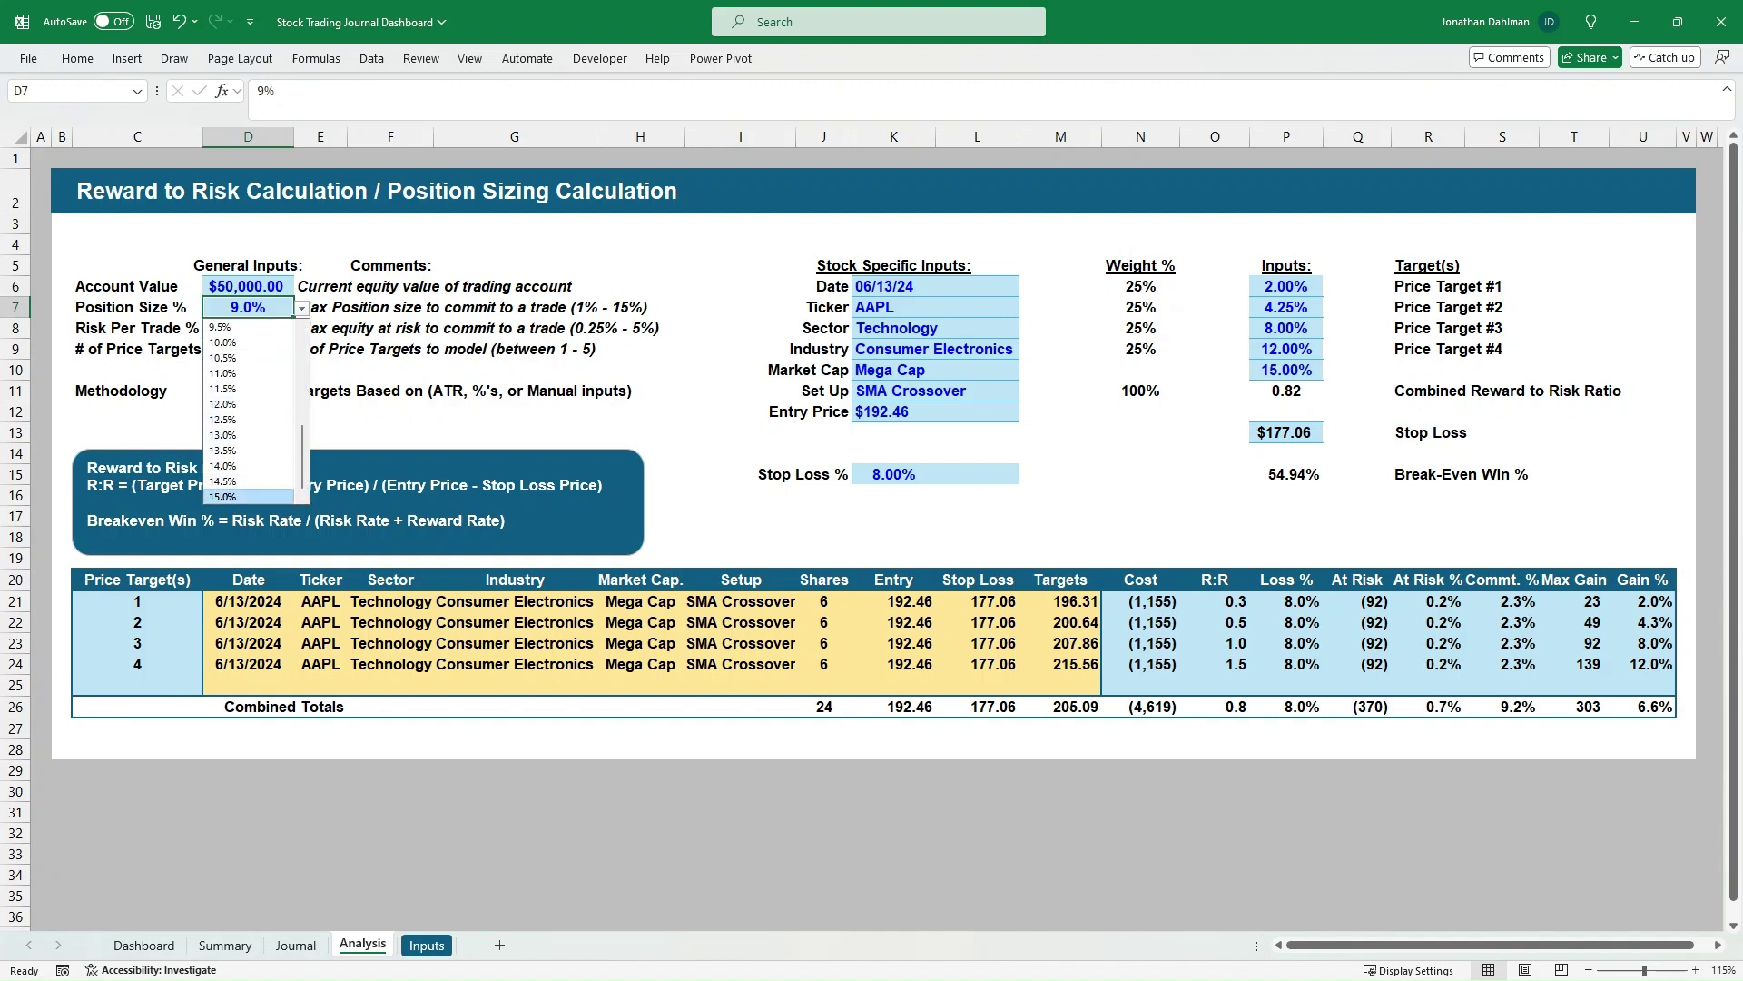
key("Return")
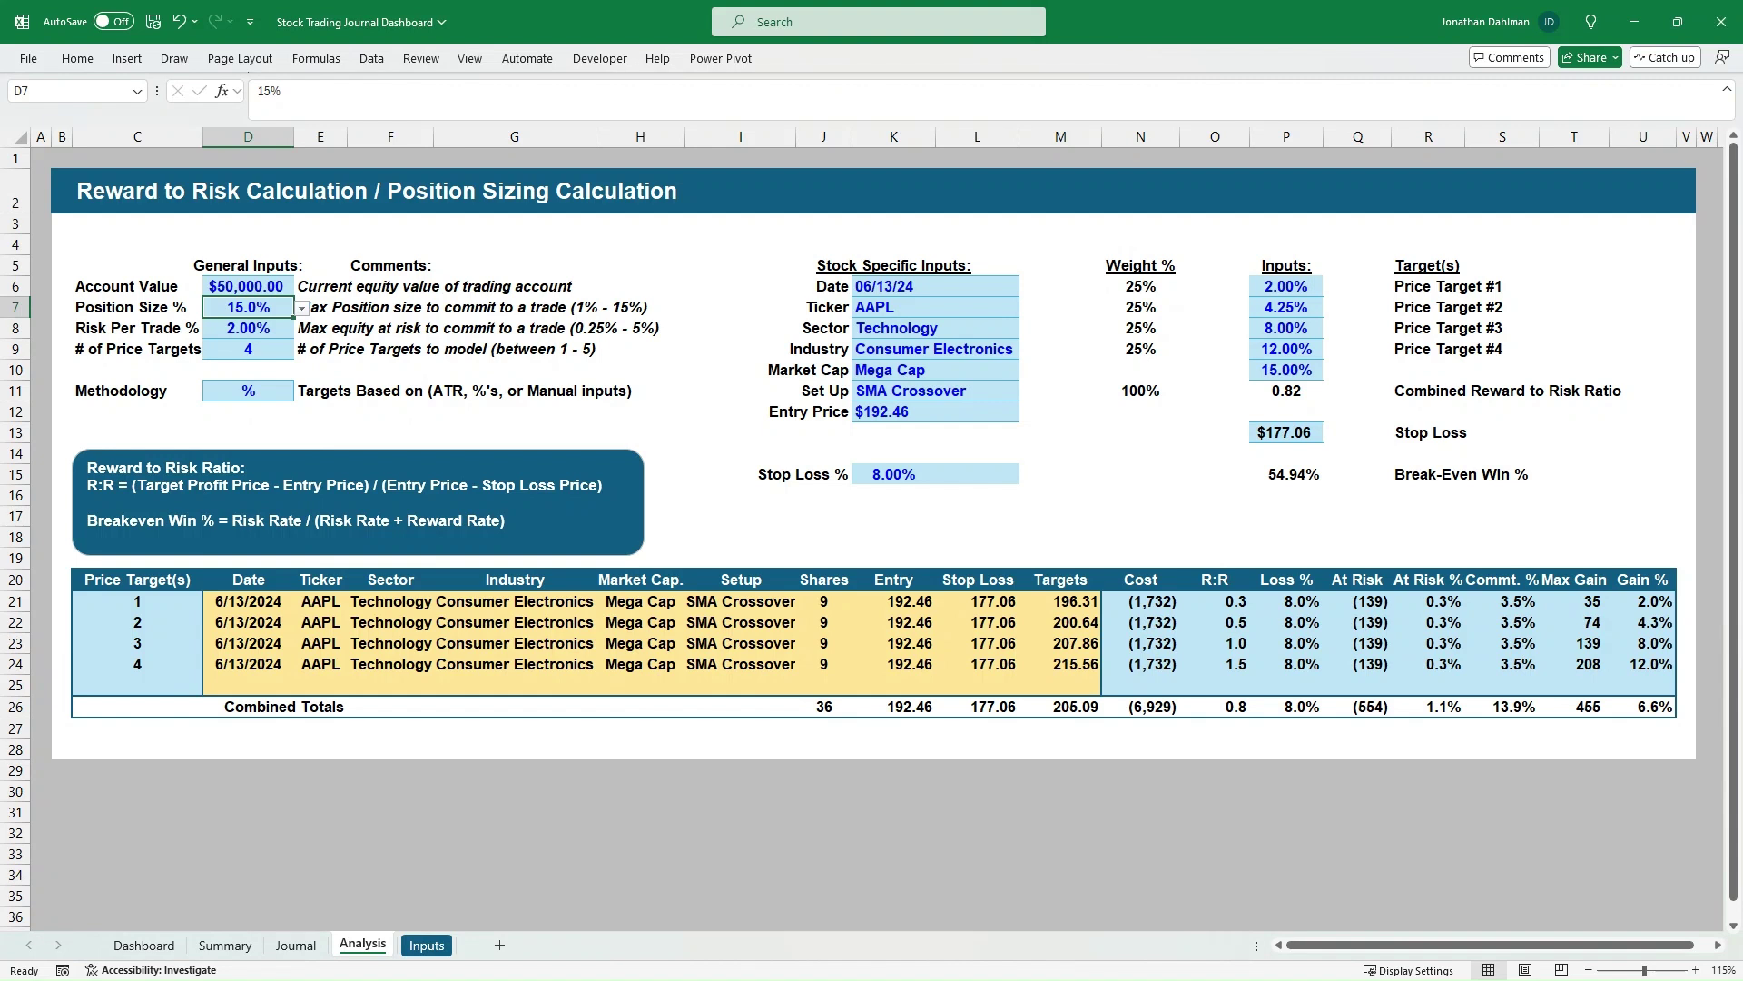
Set Position Size % to 3.5% in the general inputs.
key("alt+Down")
key("Up")
key("Up")
key("Up")
key("Up")
key("Up")
key("Up")
key("Up")
key("Up")
key("Up")
key("Up")
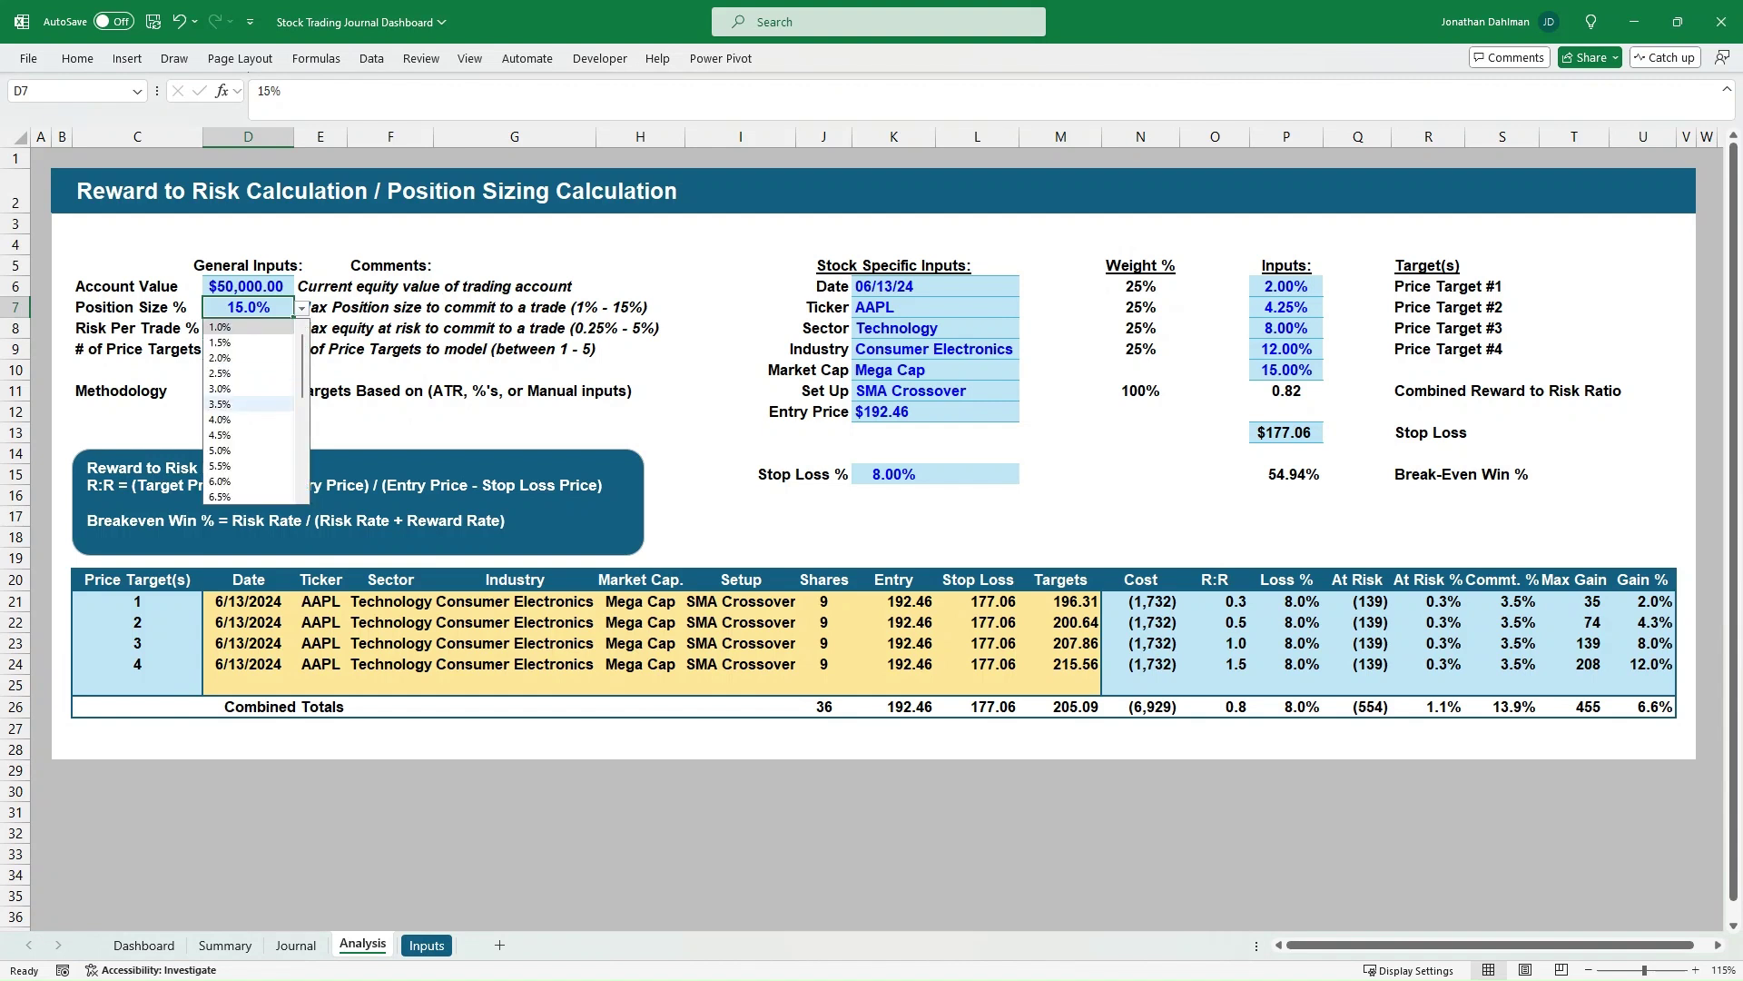
key("Return")
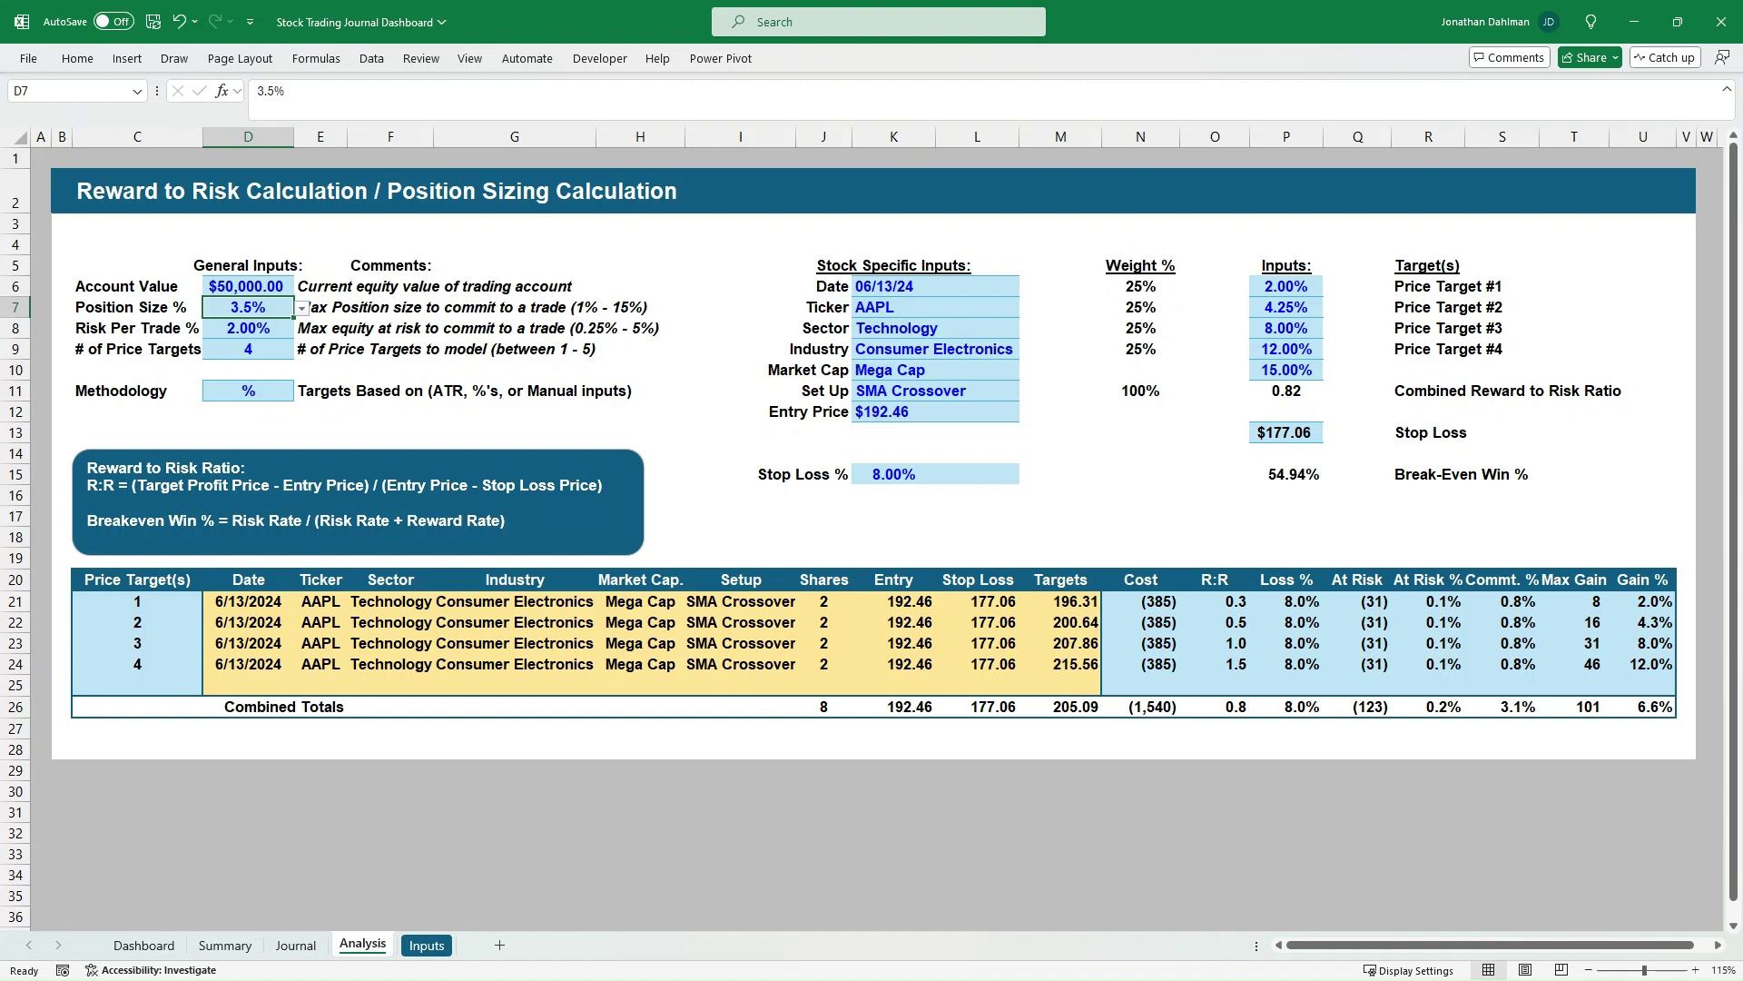
Examine the available Risk Per Trade % options without changing the value.
left_click(248, 327)
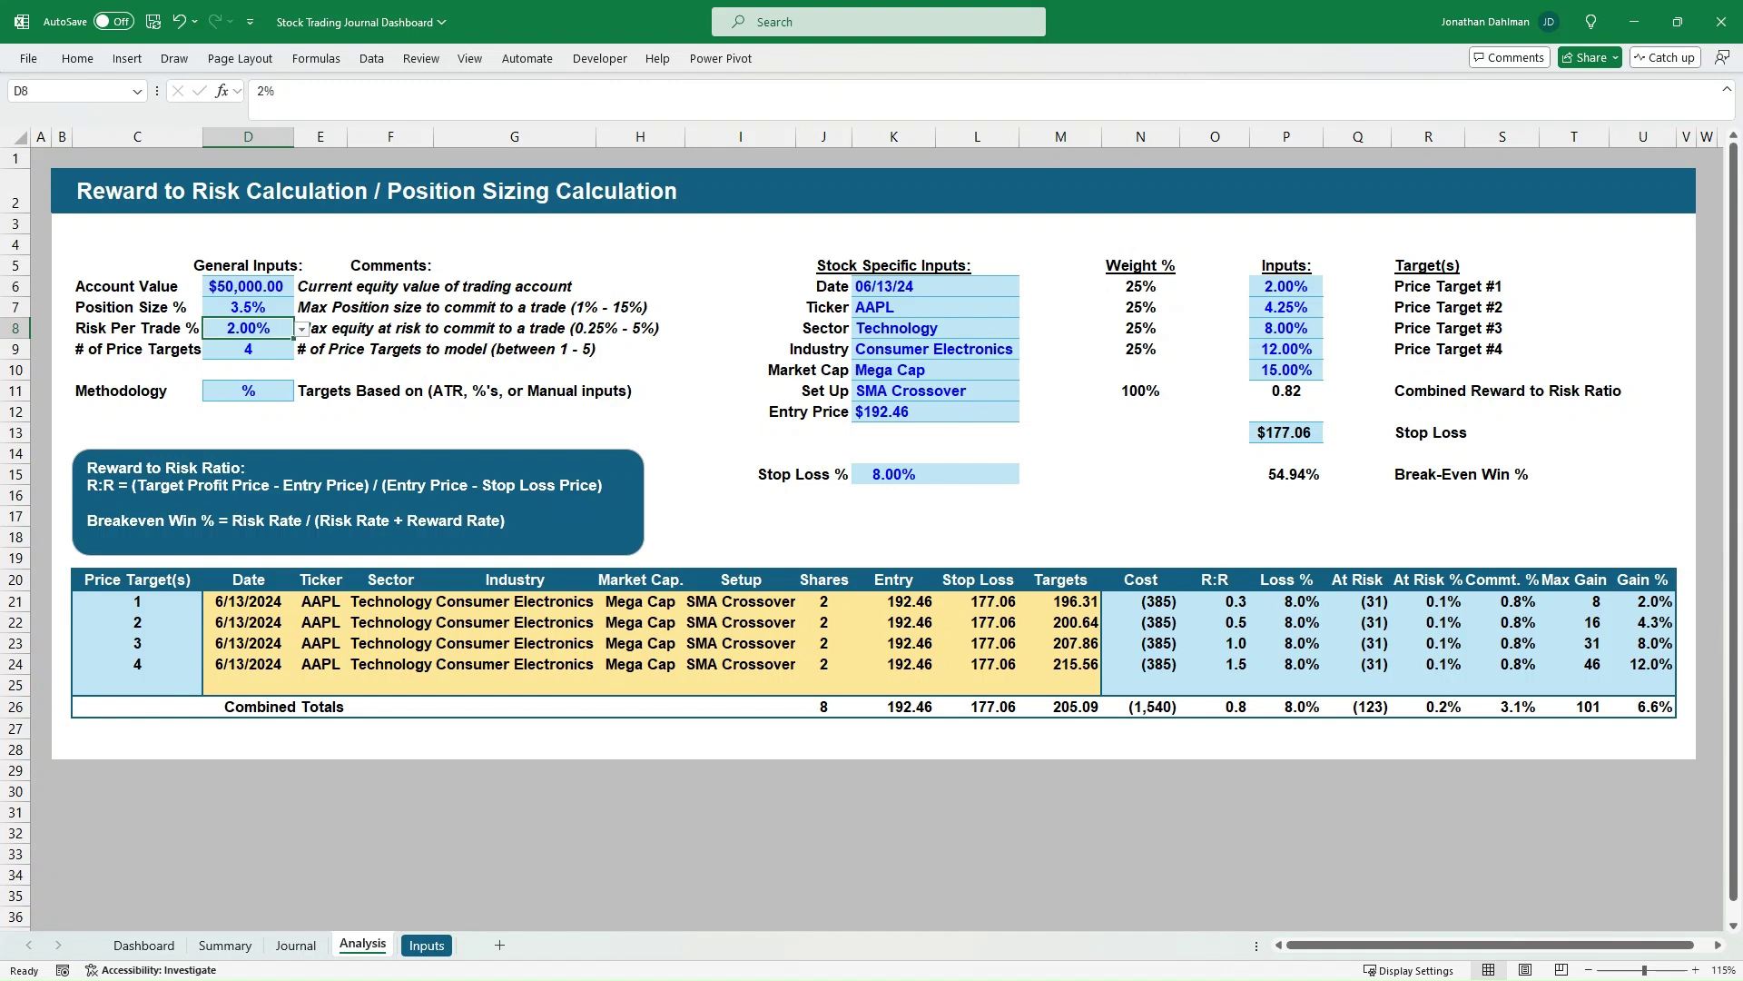
left_click(302, 328)
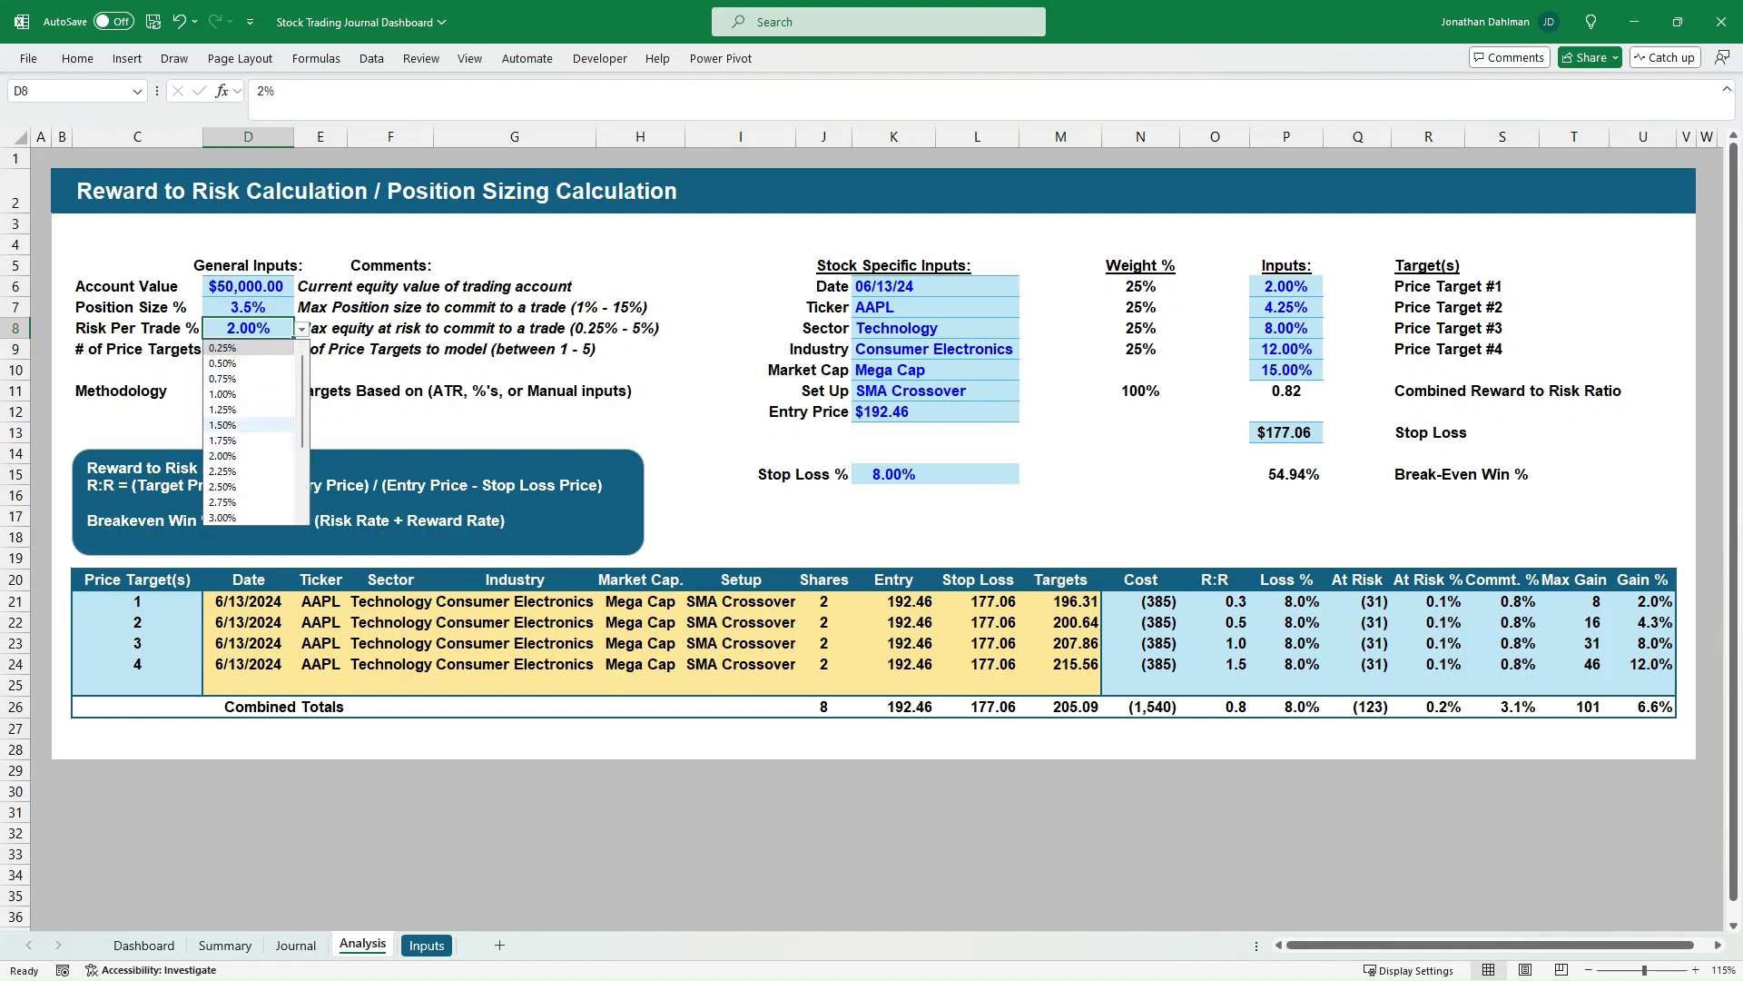
left_click(390, 328)
Set the number of price targets to 2, and return it to 4.
left_click(248, 349)
left_click(302, 350)
left_click(248, 384)
left_click(302, 350)
key("Down")
key("Down")
key("Return")
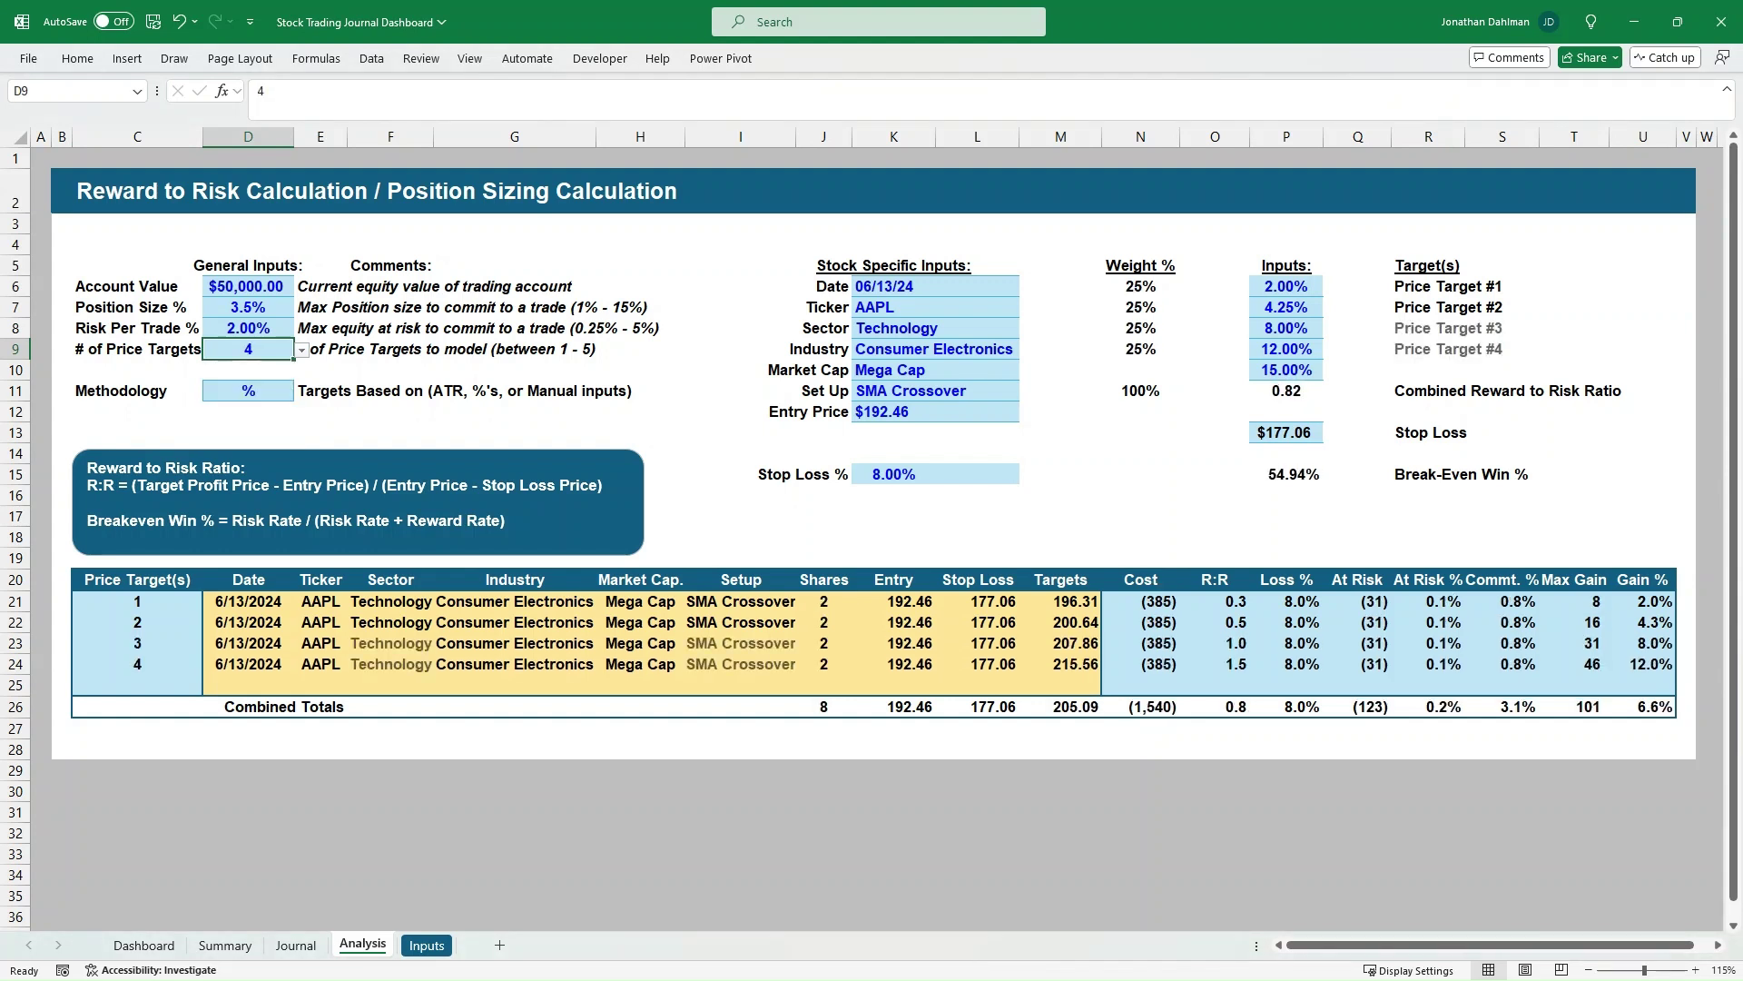
Set the number of price targets to 1, and return it to 4.
key("alt+Down")
key("Up")
key("Up")
key("Up")
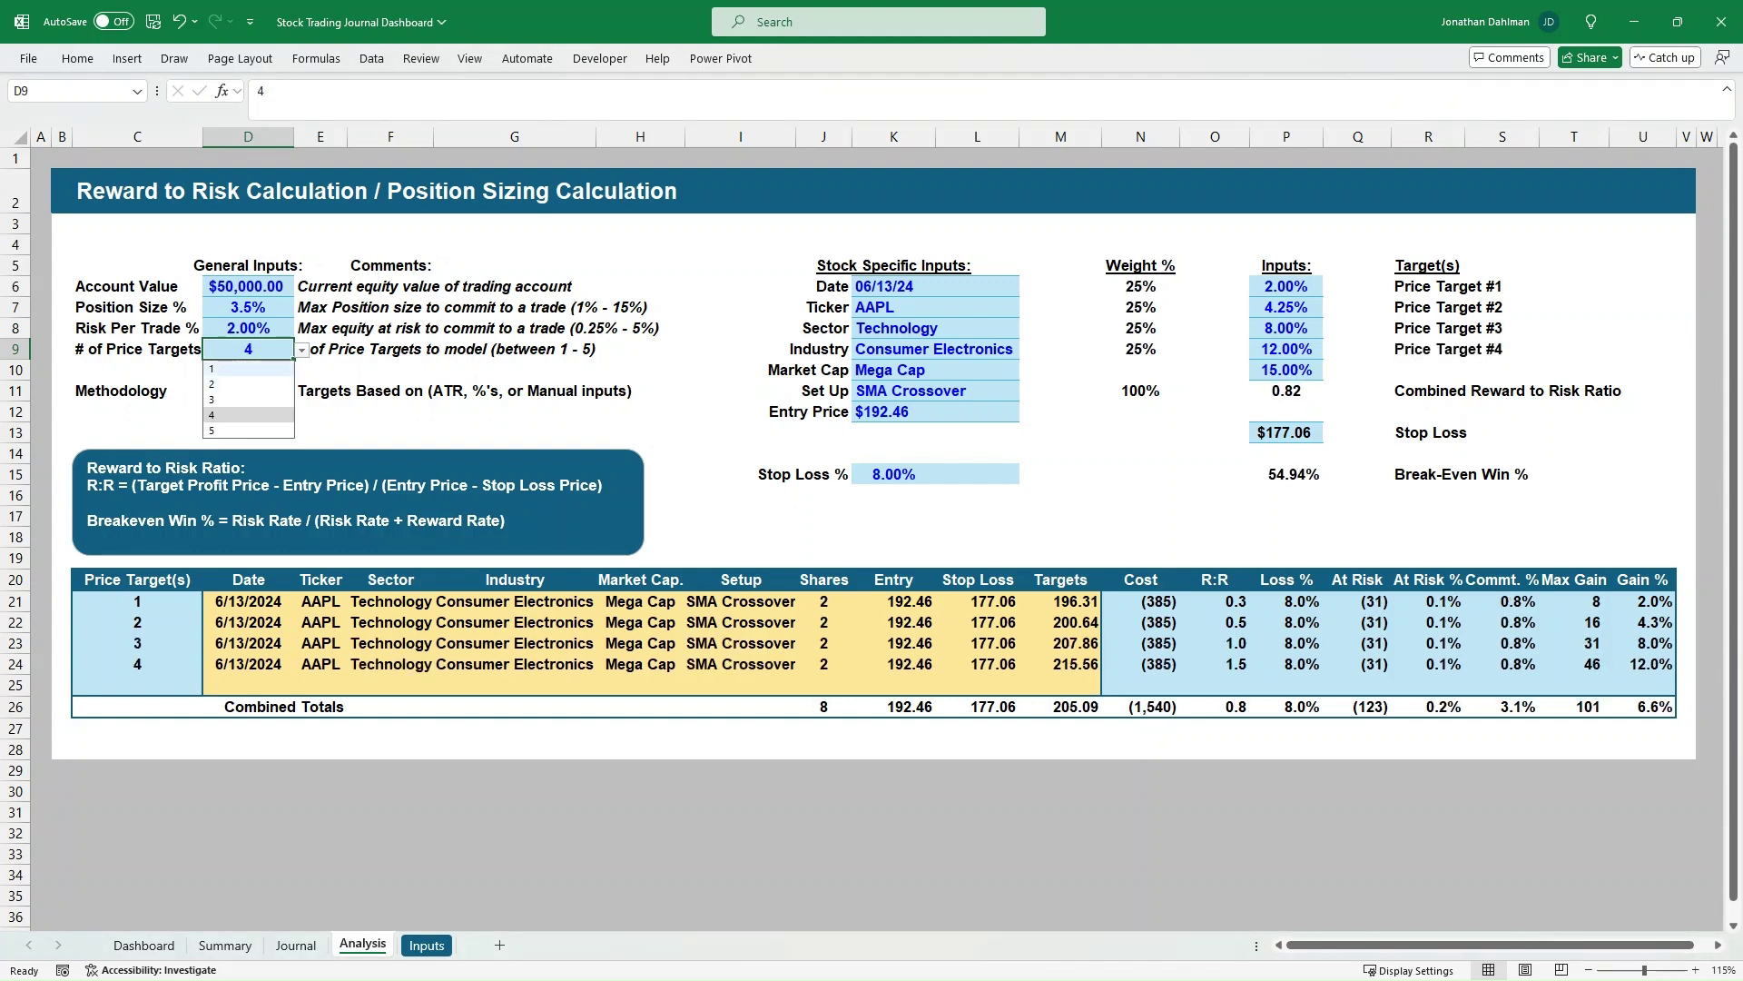
key("Return")
key("alt+Down")
key("Down")
key("Down")
key("Down")
key("Return")
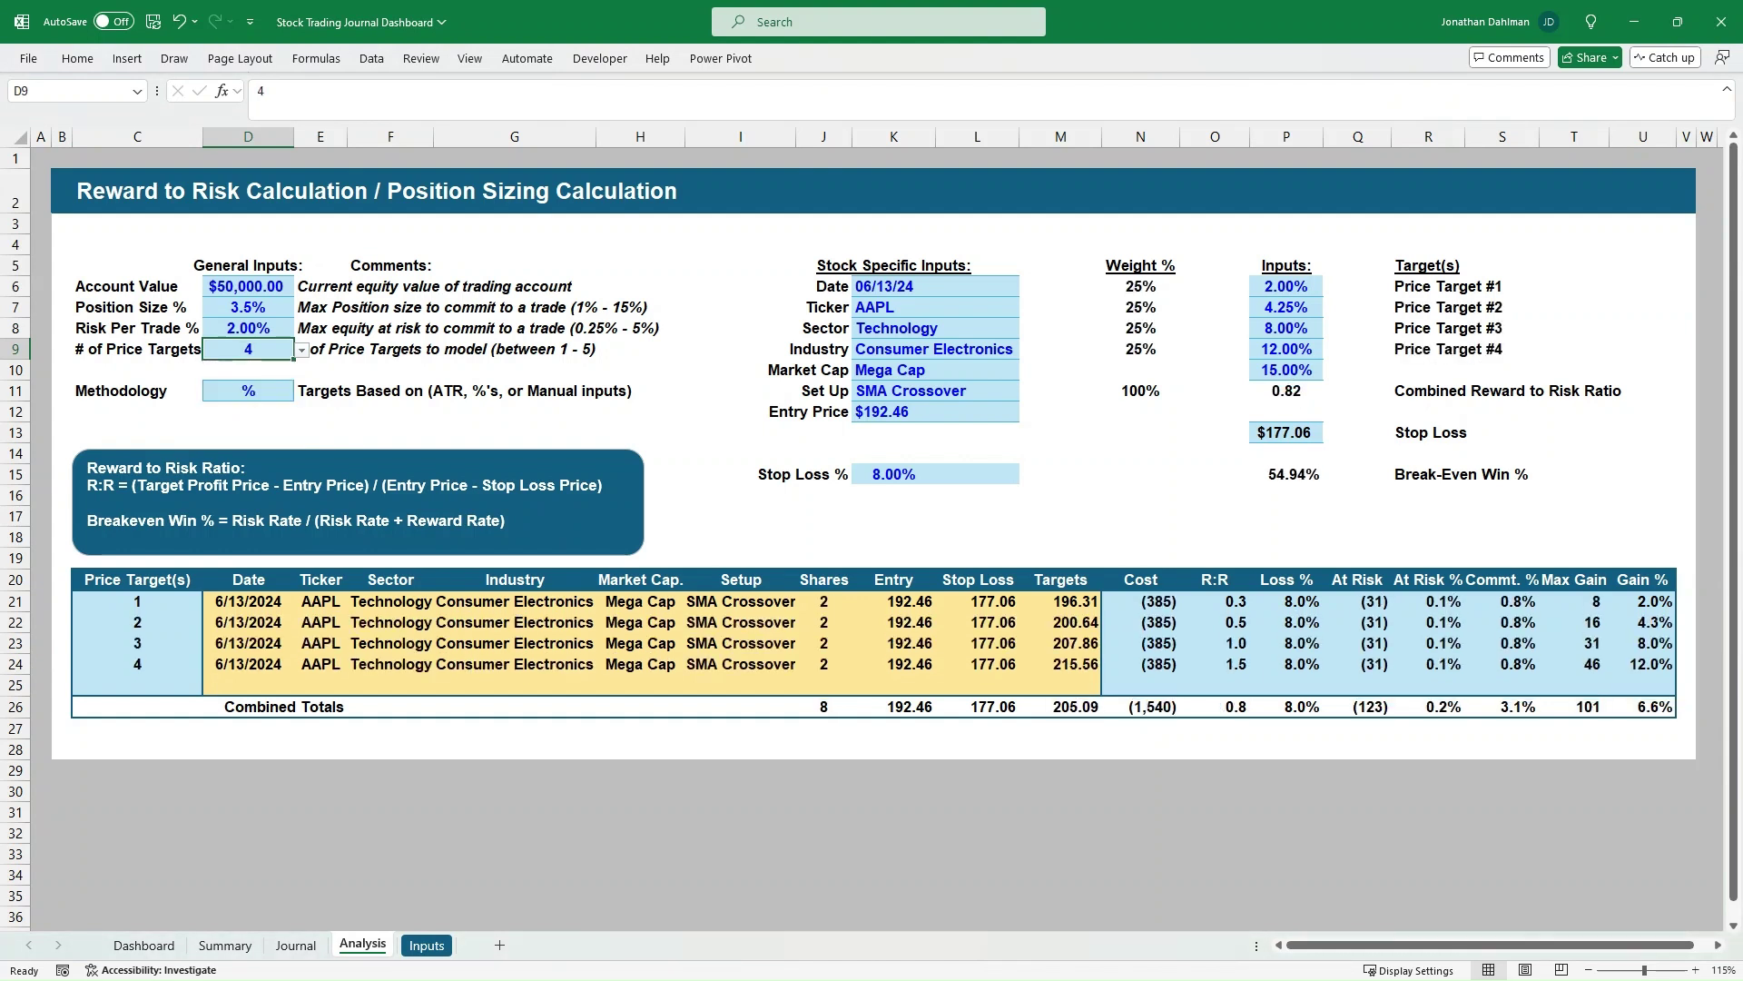
Set the Methodology for the price targets to ATR.
left_click(247, 391)
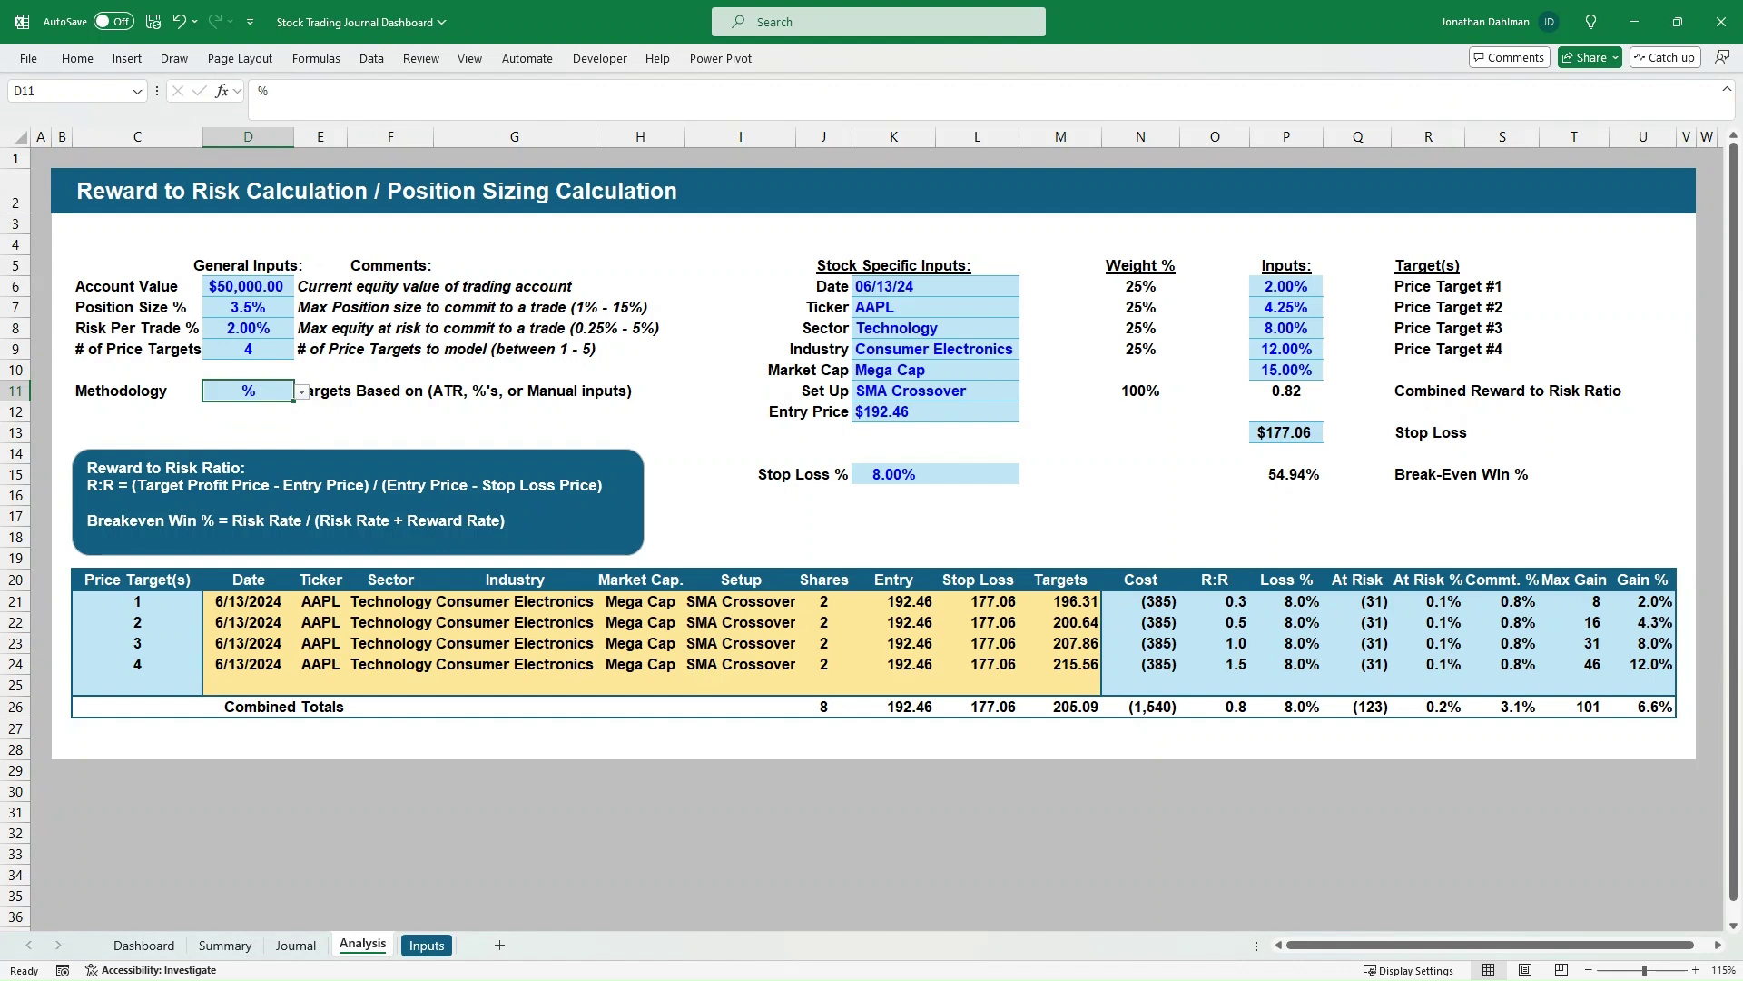
key("alt+Down")
key("Up")
key("Return")
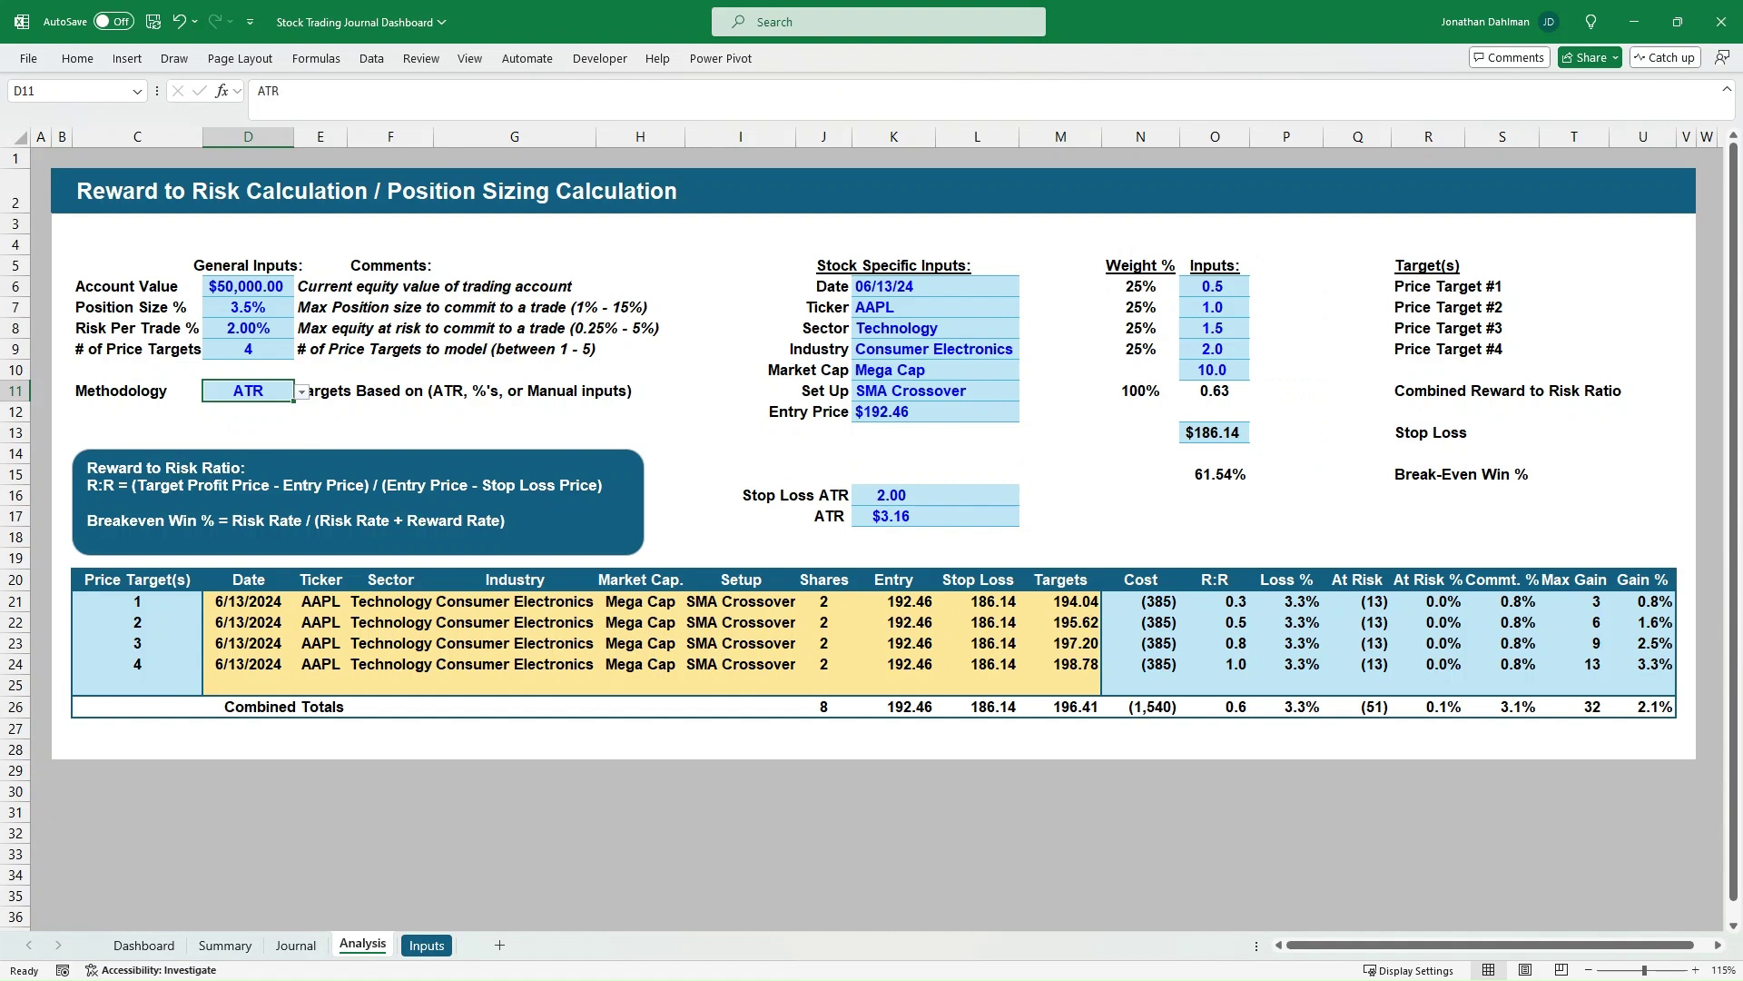
Examine the Entry Price, Stop Loss ATR and ATR inputs and the ATR multiples for price targets 1 to 4.
left_click(893, 411)
left_click(893, 495)
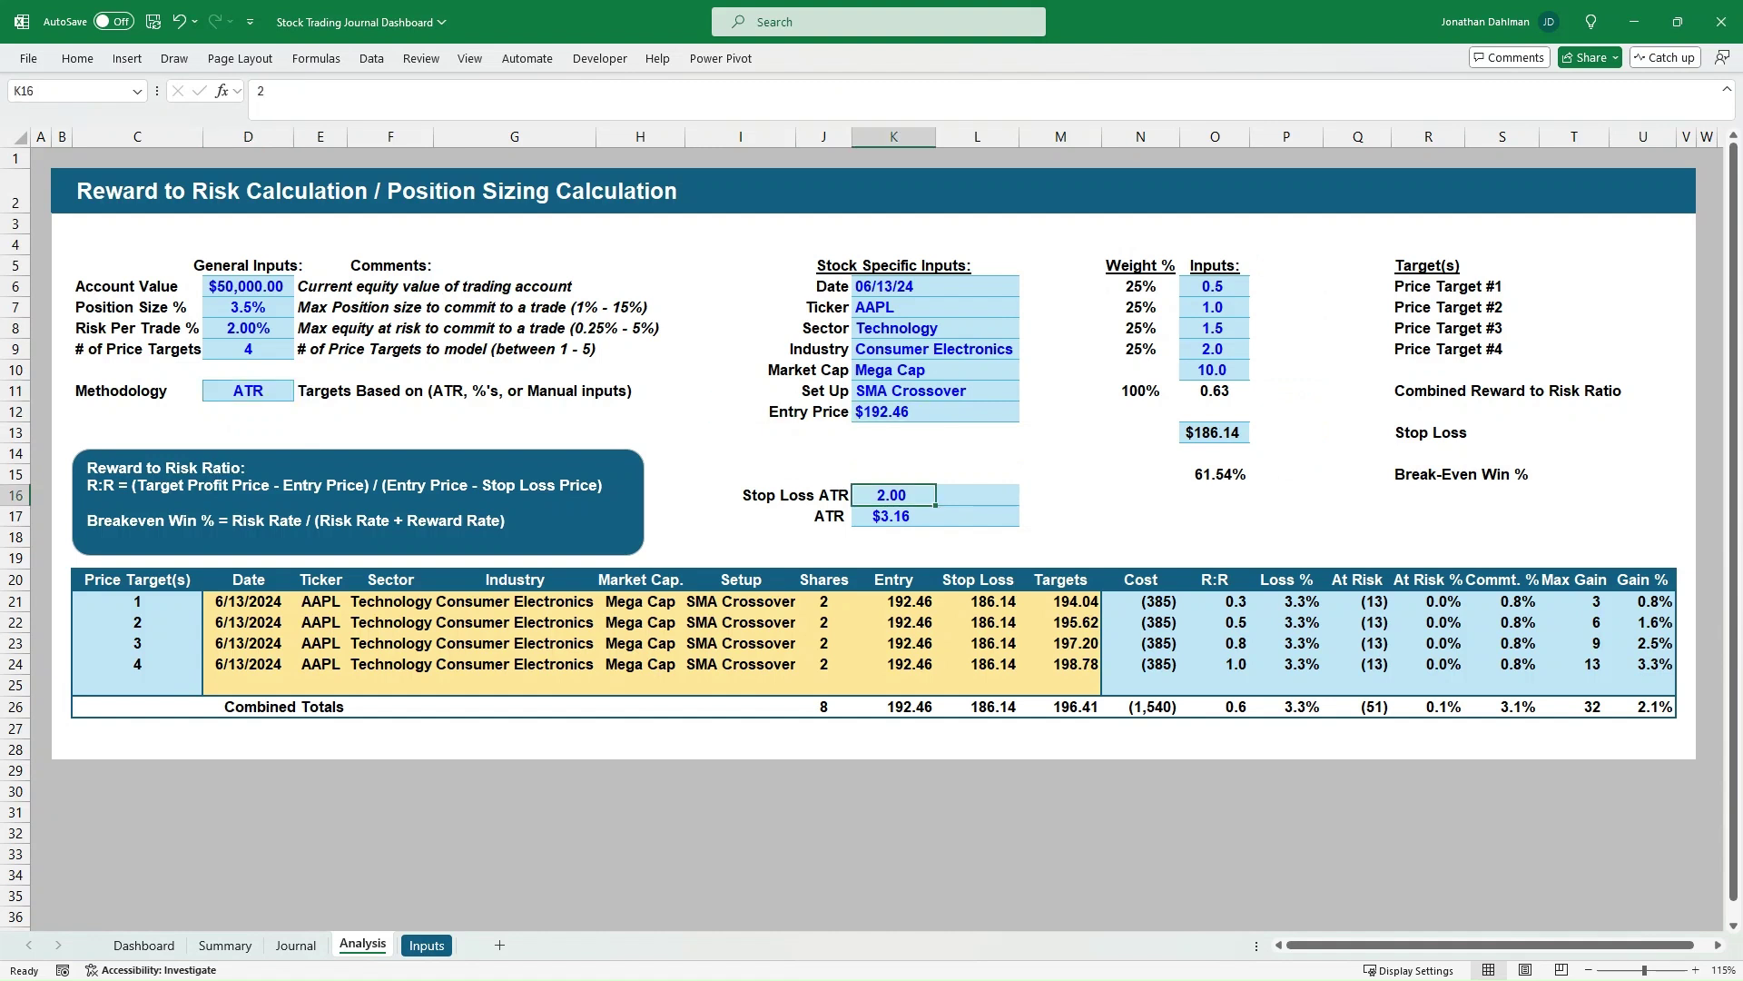
left_click(893, 516)
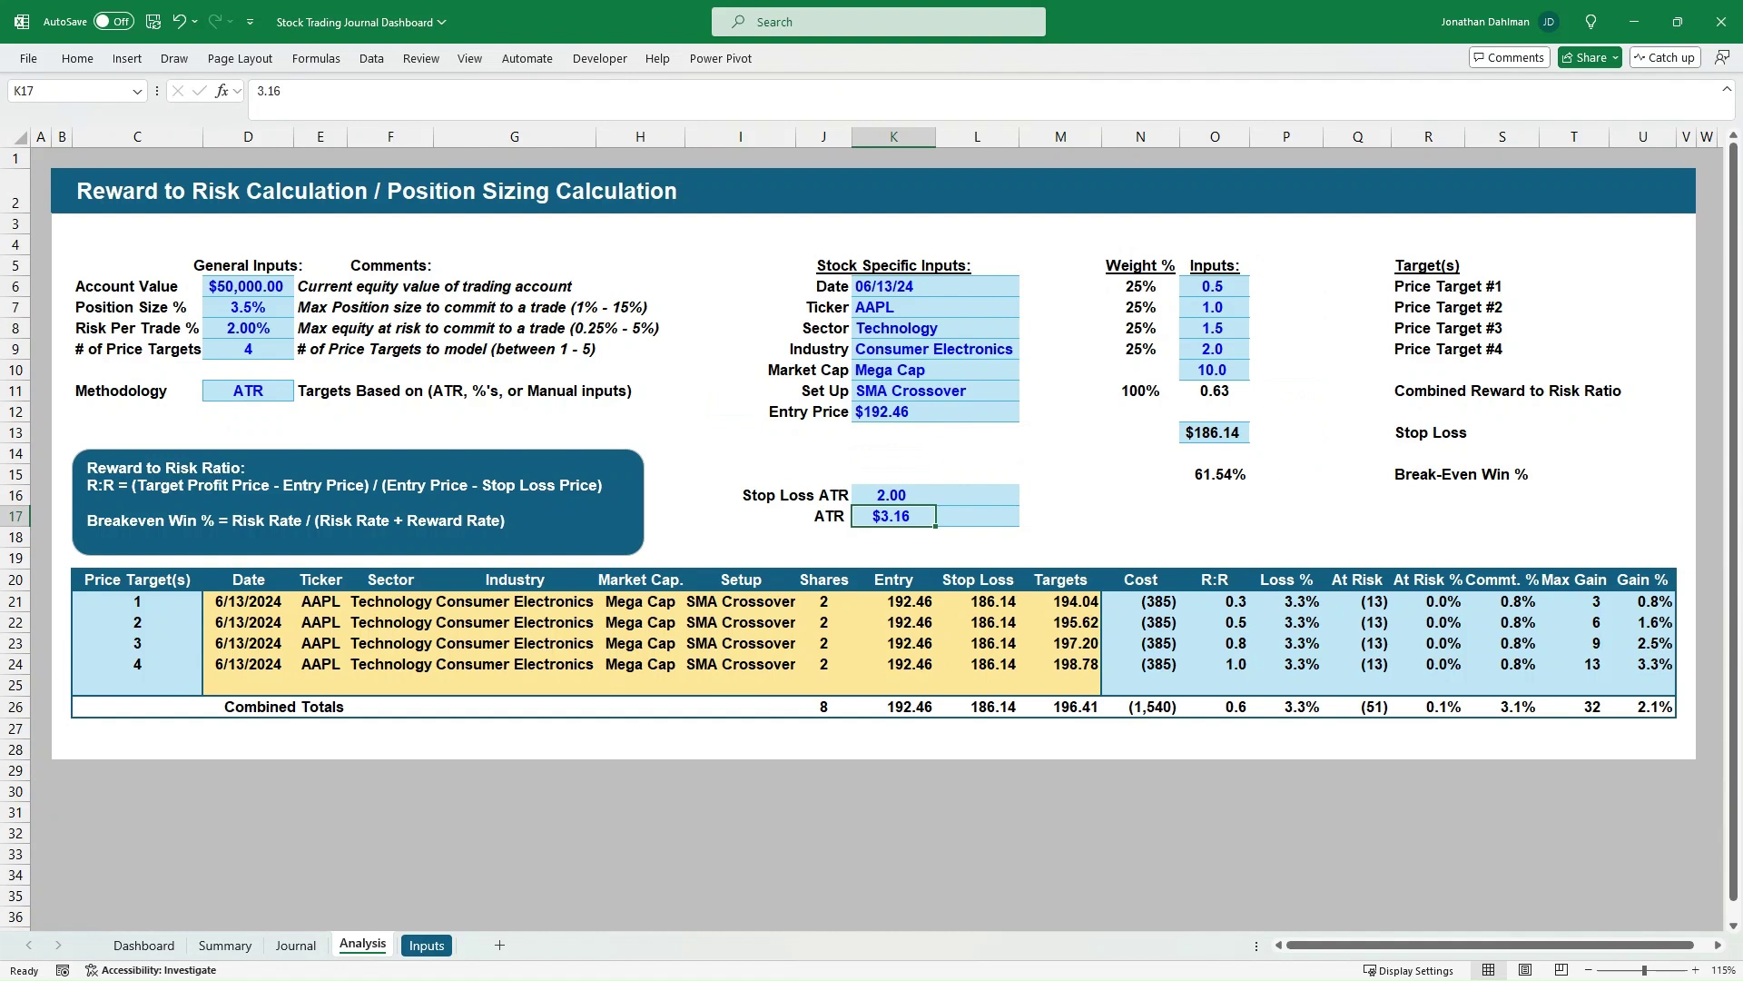
left_click(1213, 286)
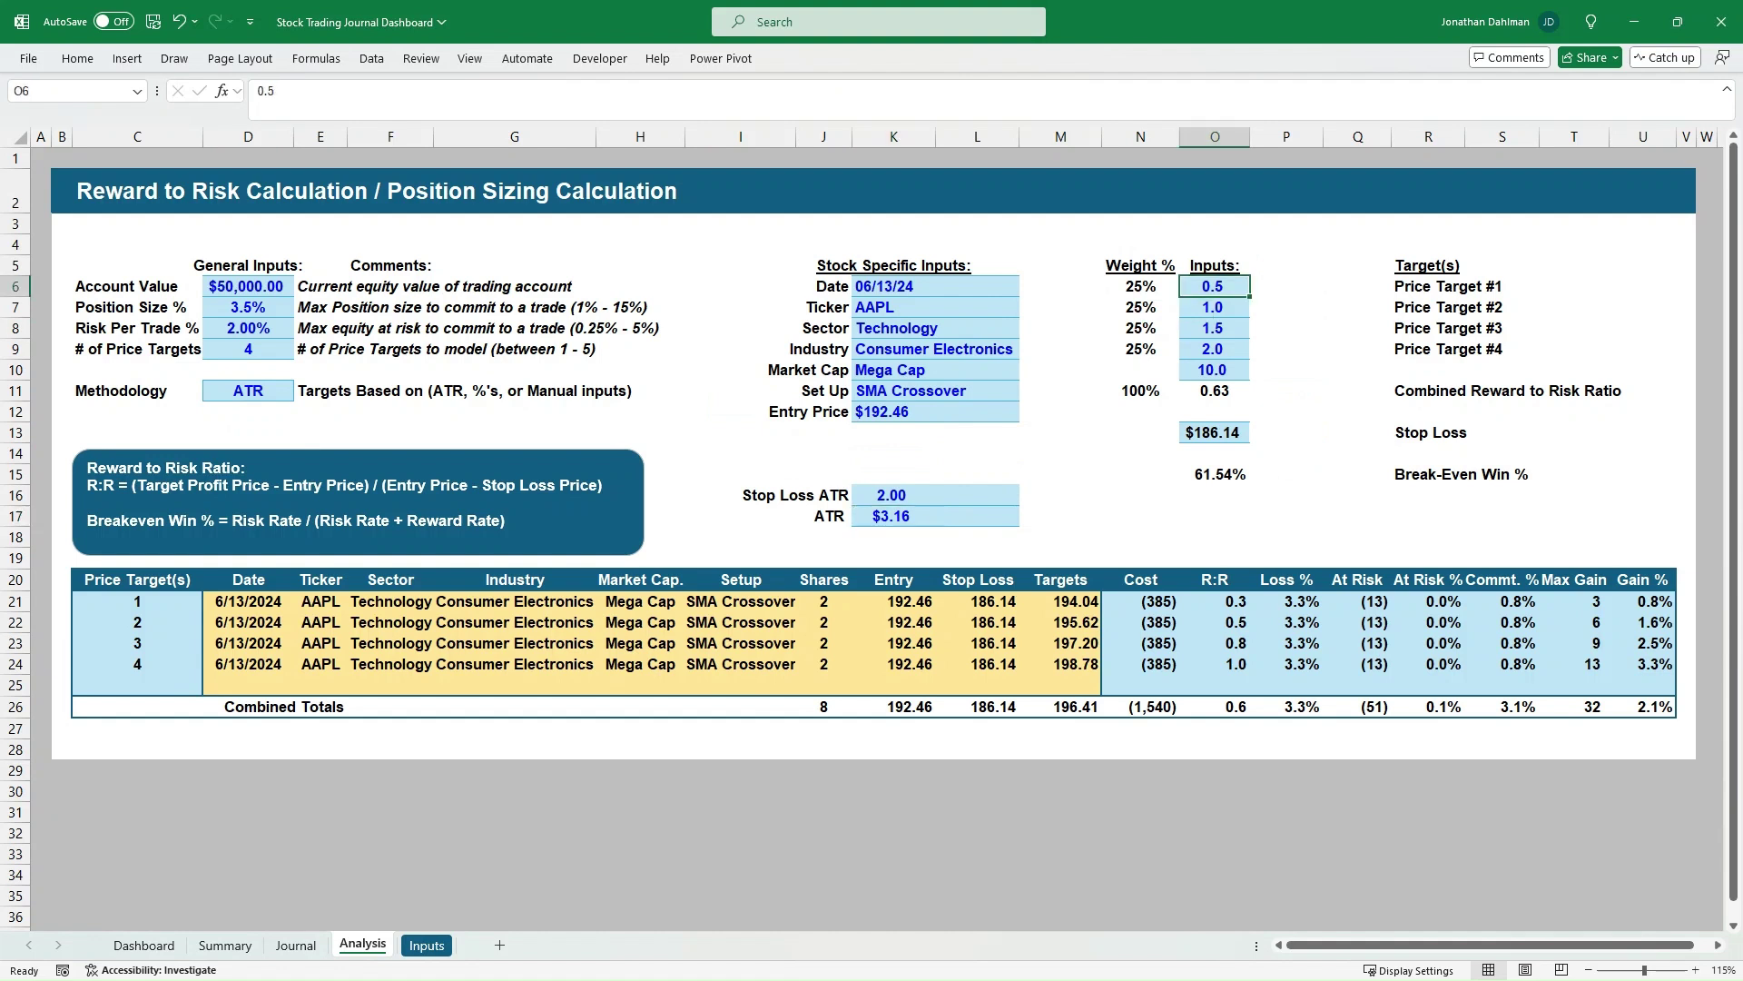
left_click(1213, 307)
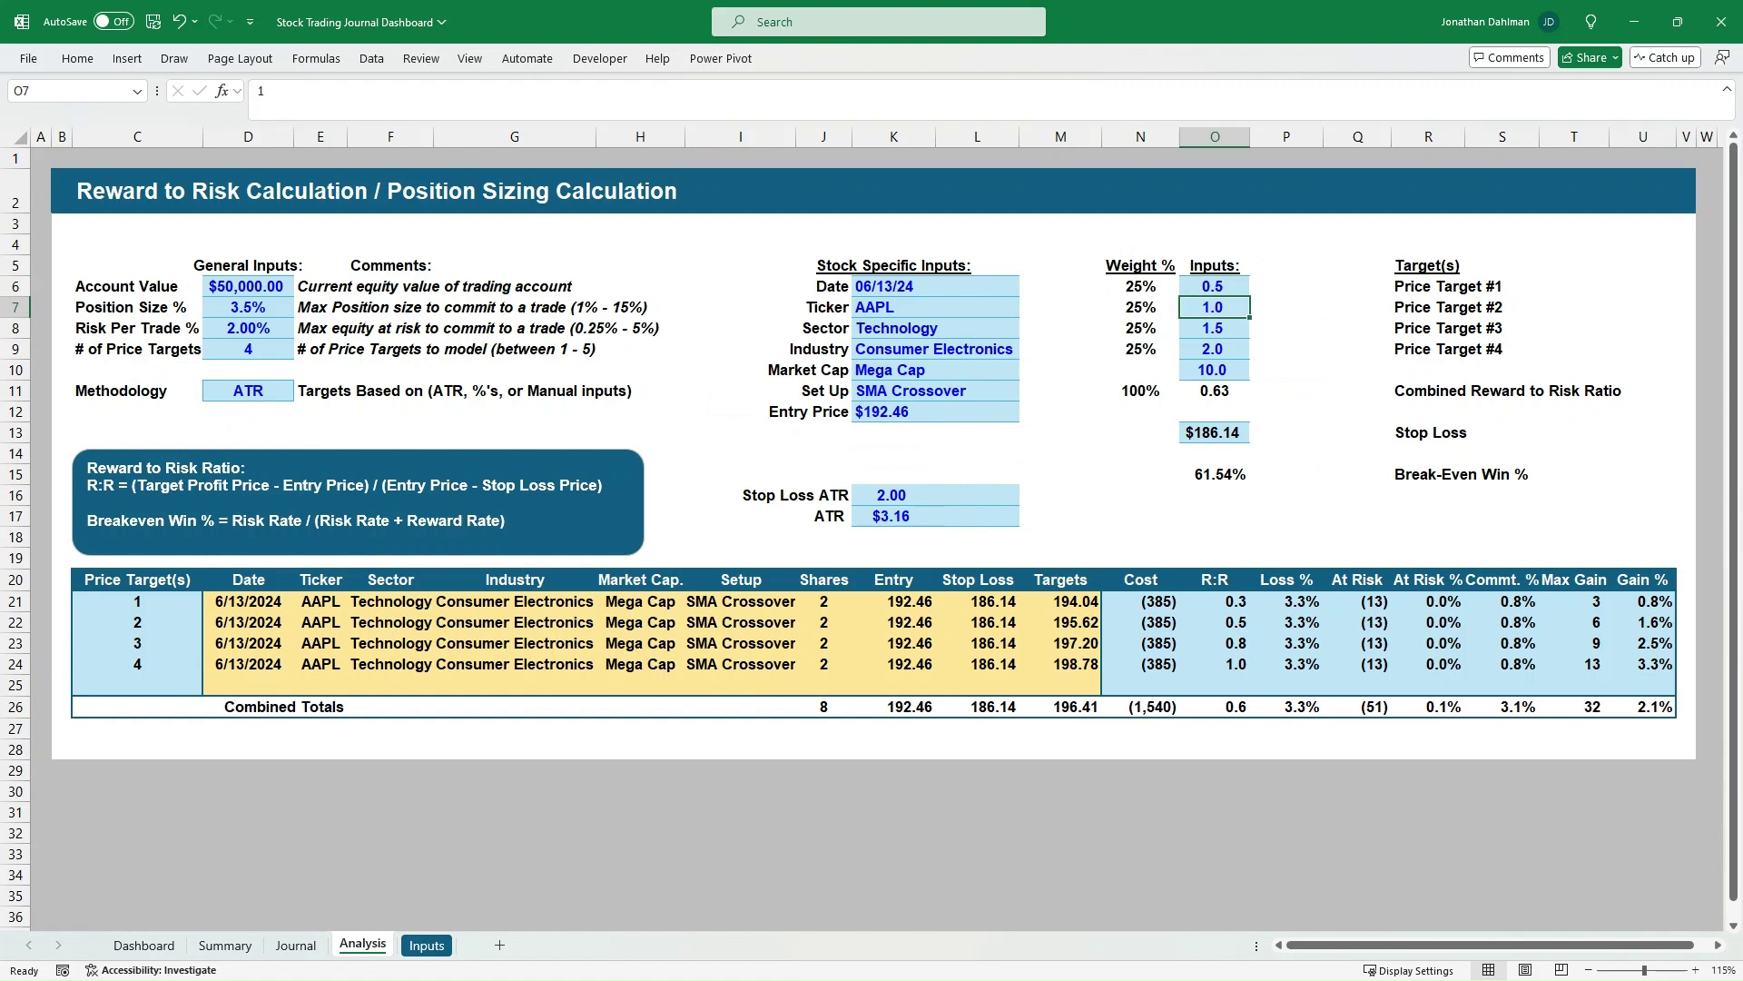
left_click(1213, 328)
left_click(1213, 349)
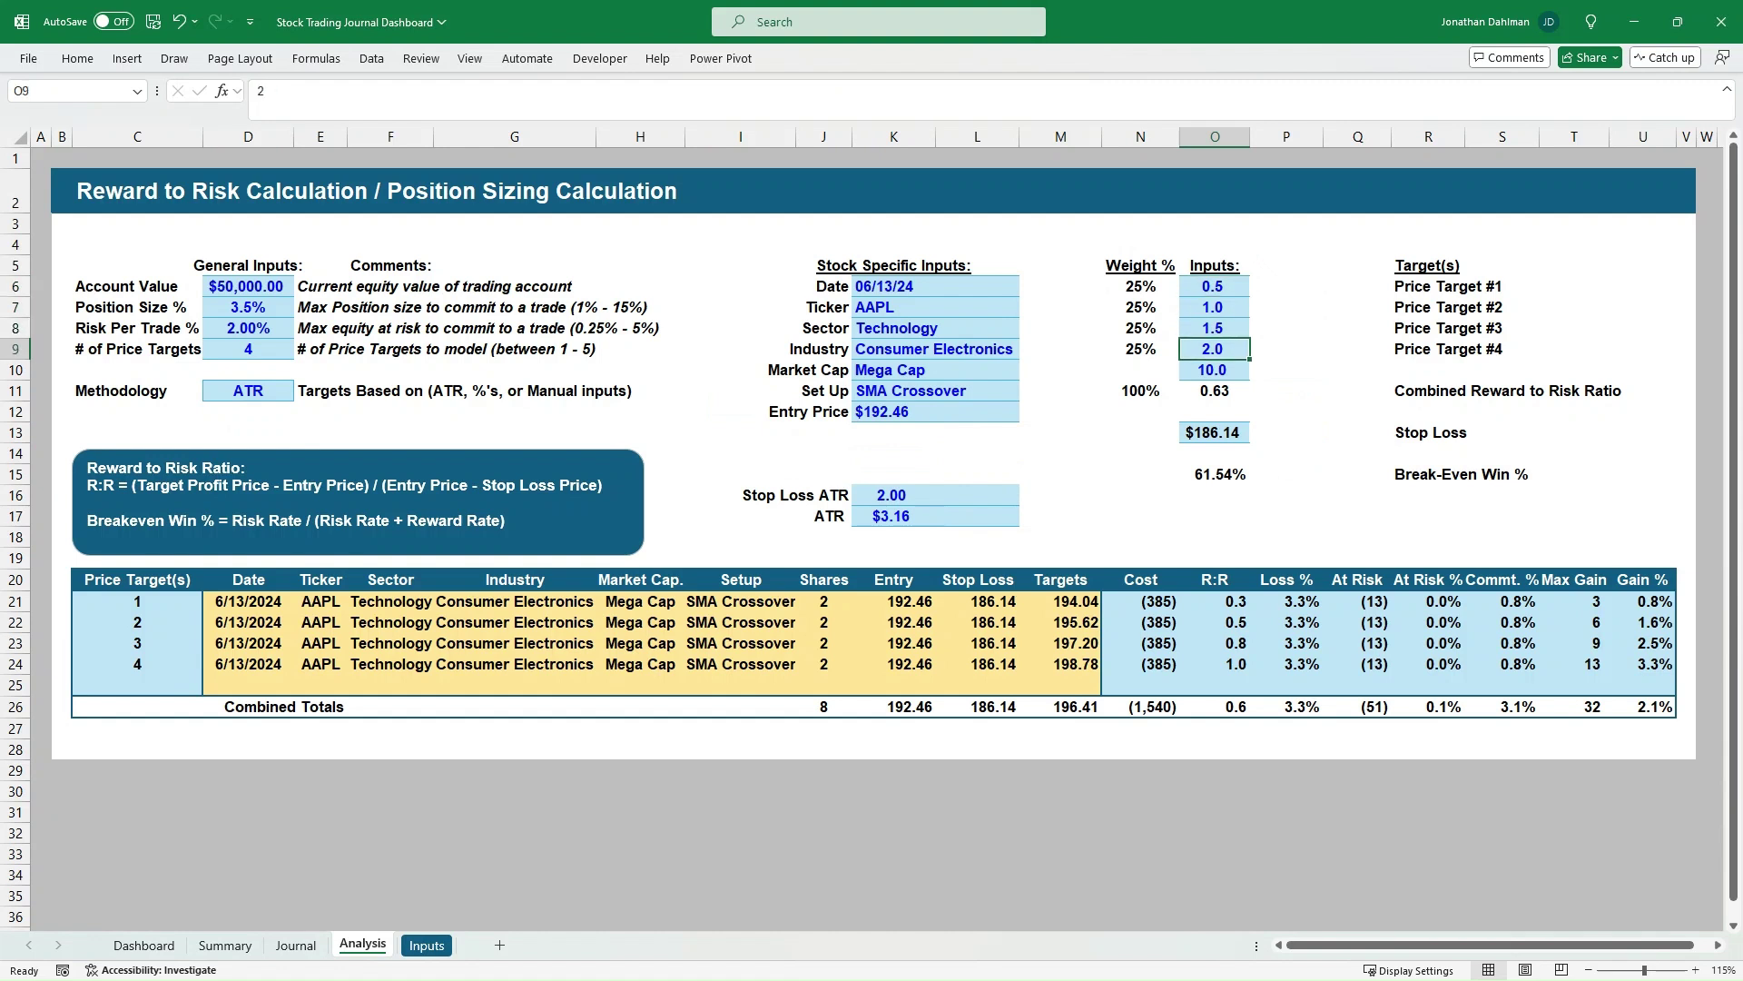
Set the number of price targets to 5 and select the ATR multiple for Price Target #5.
left_click(248, 348)
left_click(302, 349)
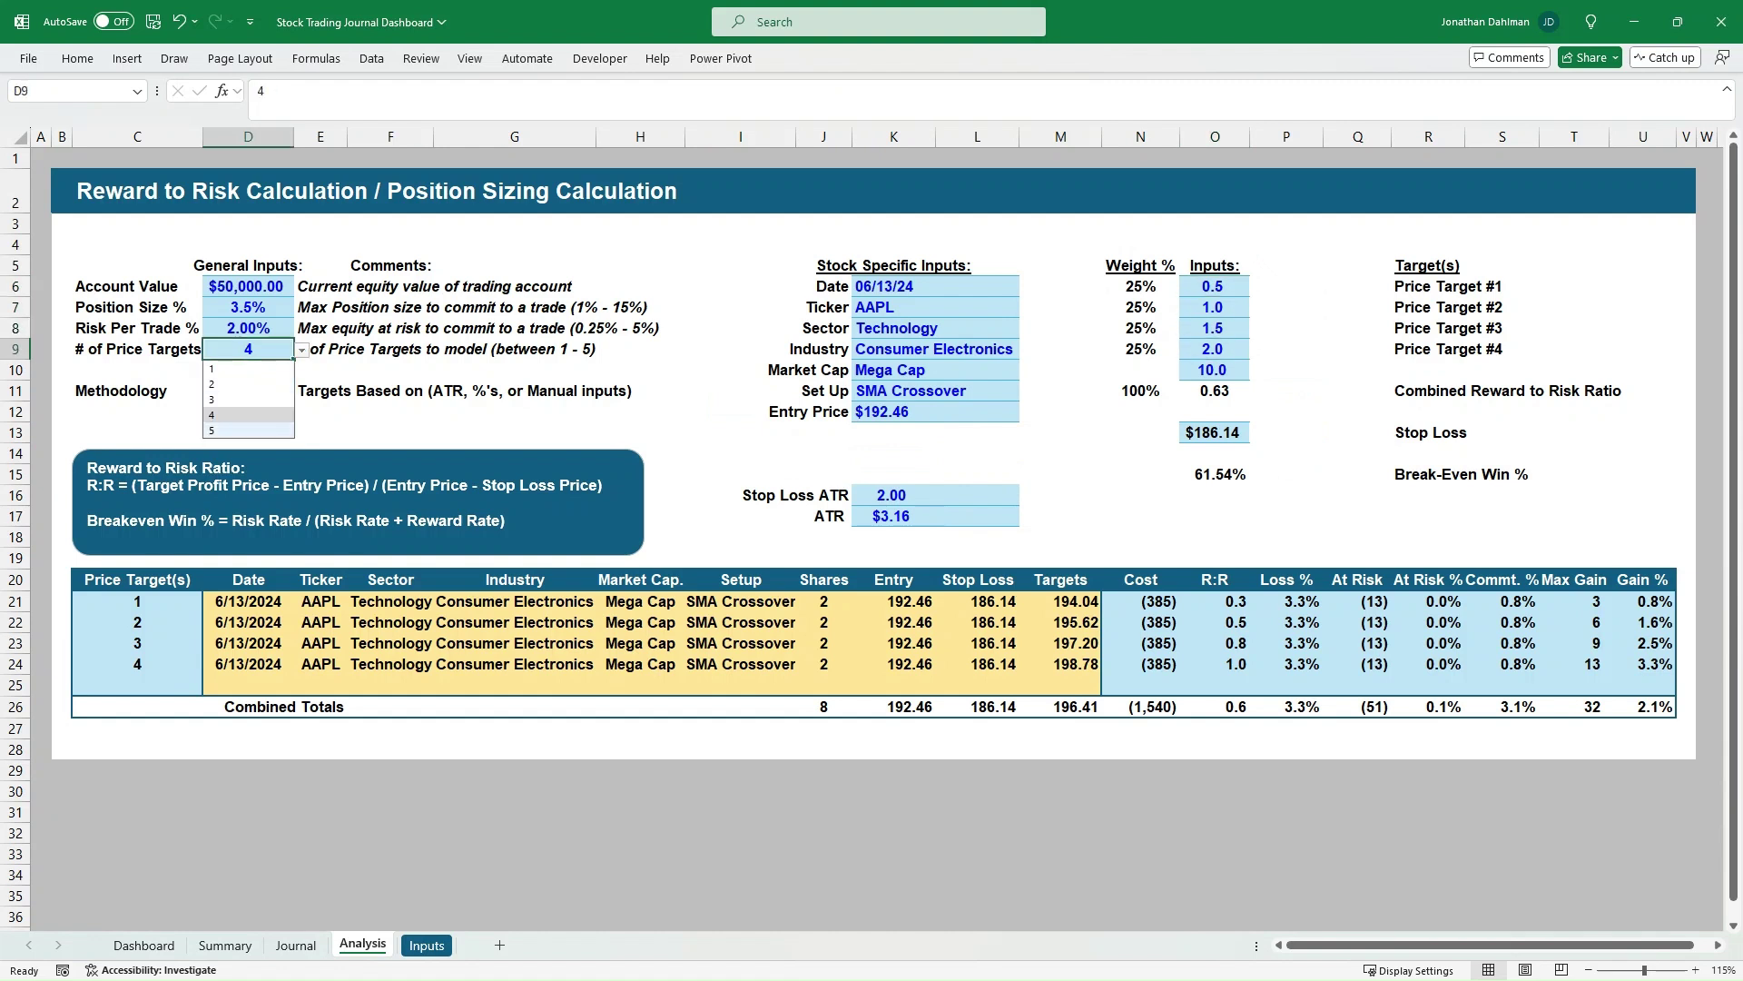
left_click(248, 429)
left_click(1213, 369)
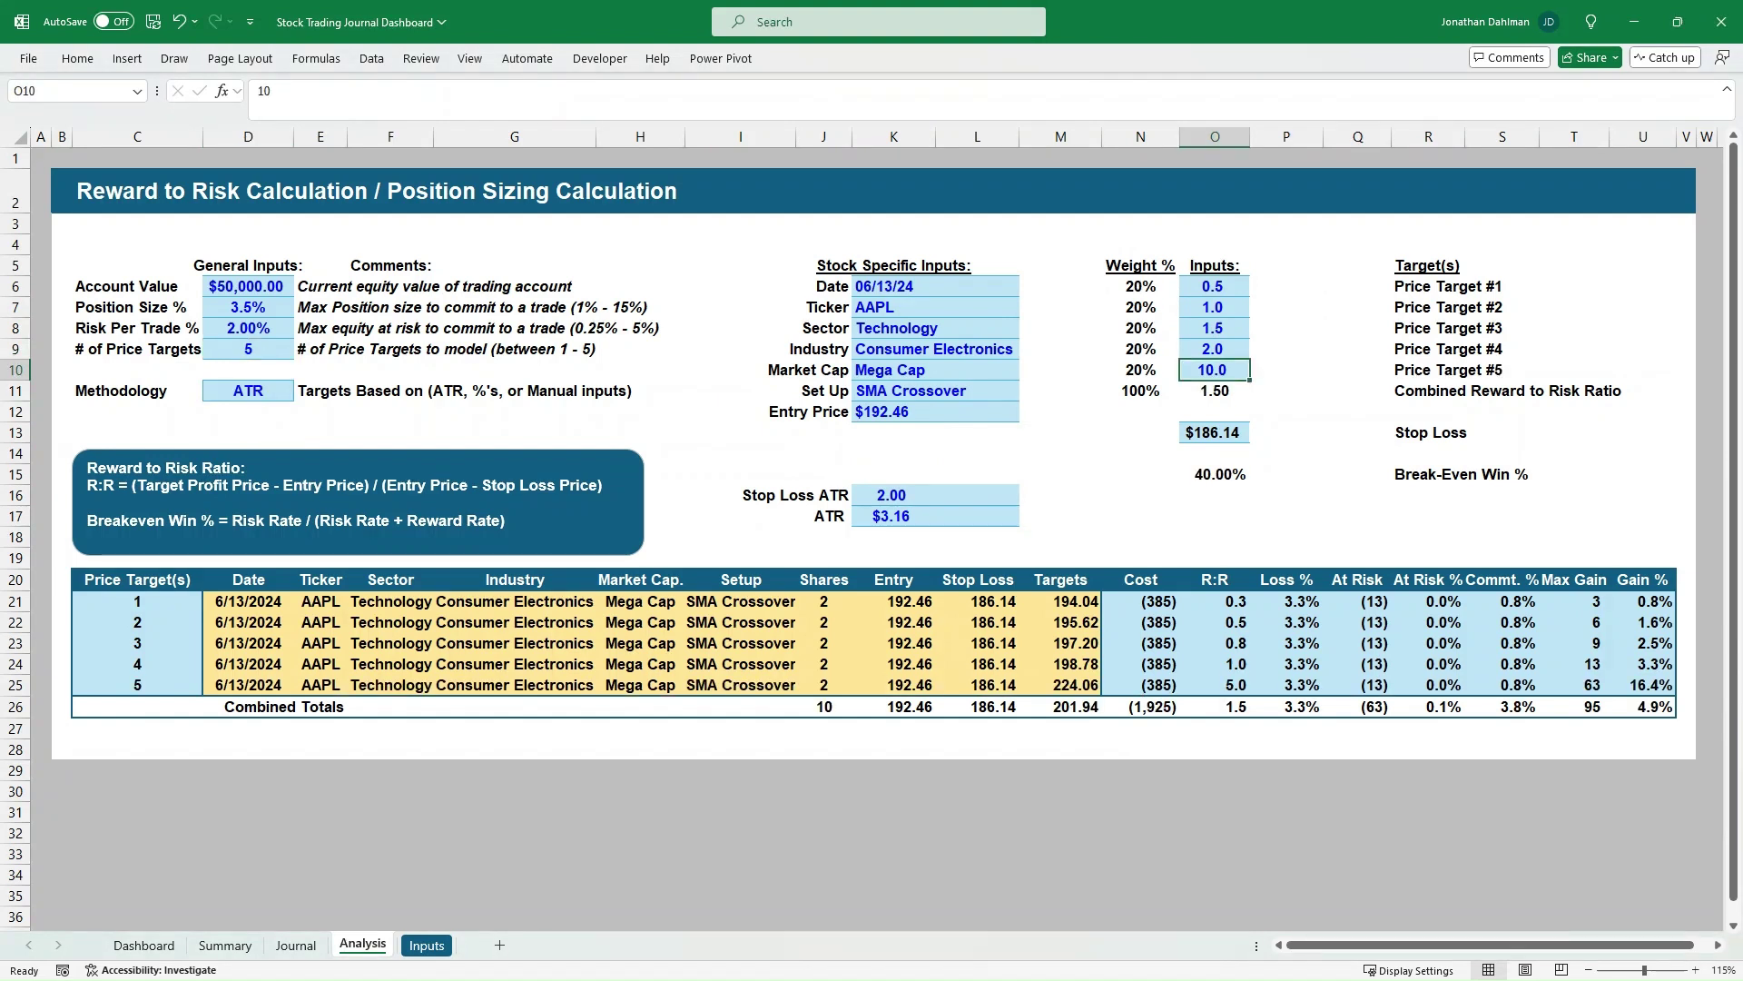
Check the combined reward-to-risk formula and set the Methodology for the price targets to %.
left_click(1213, 390)
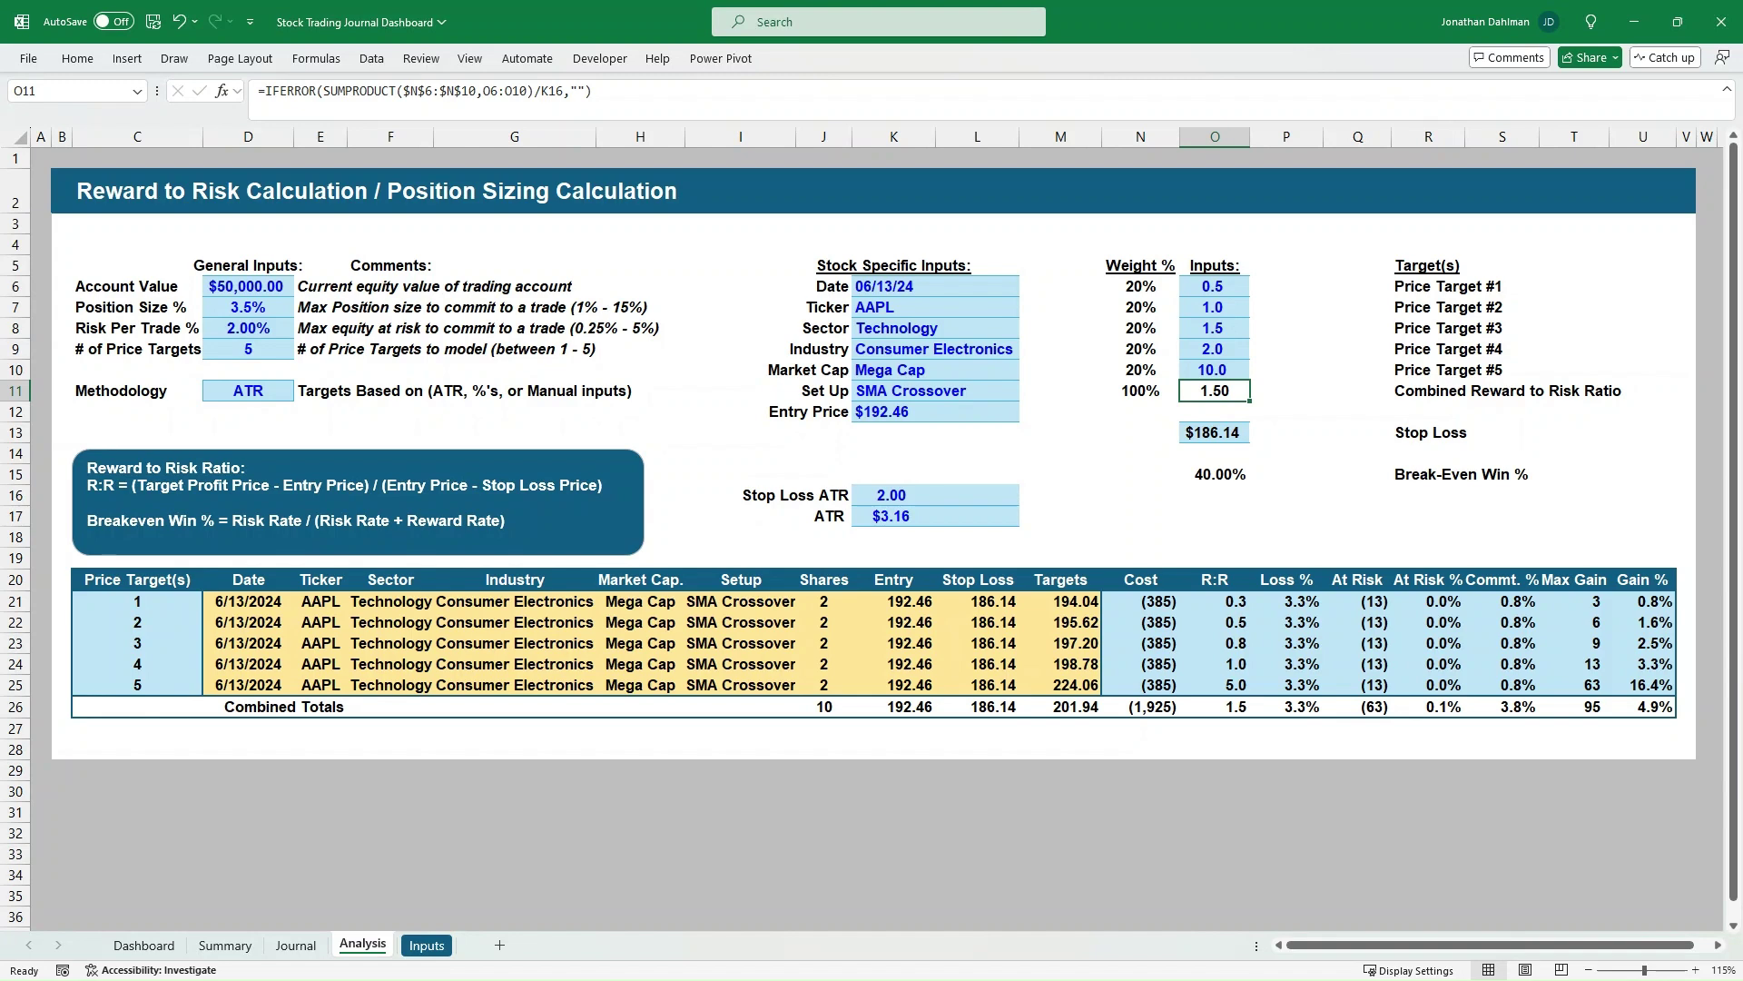
left_click(247, 391)
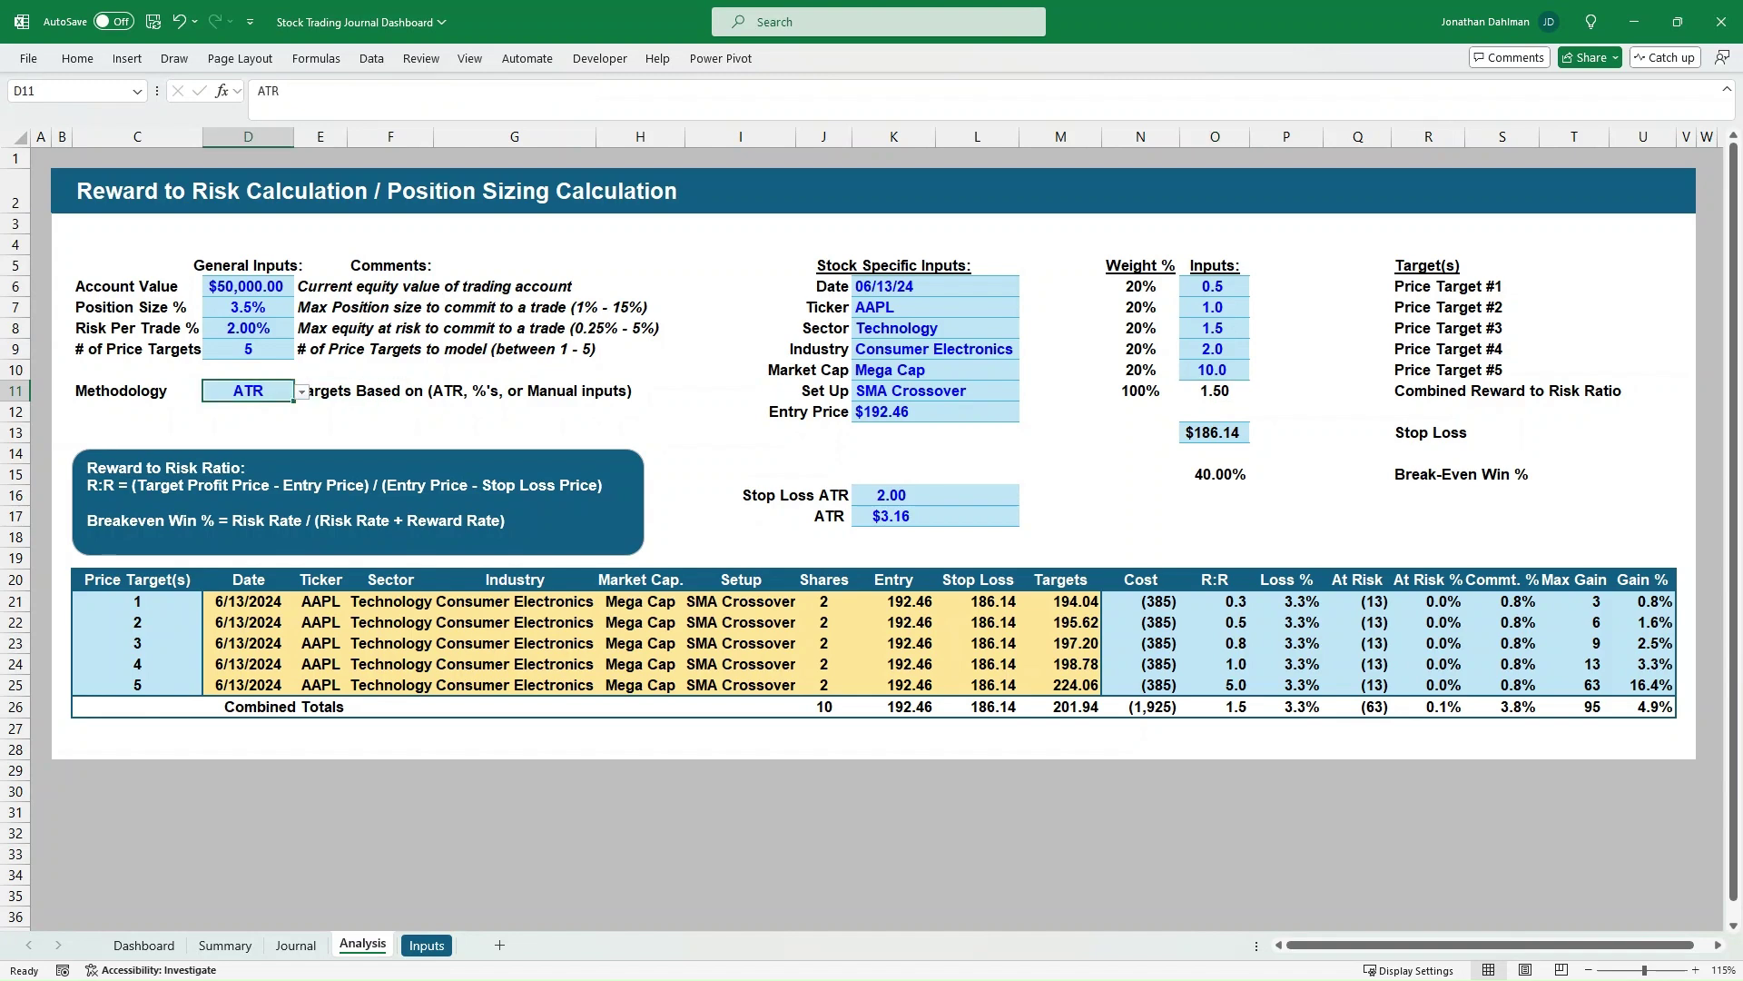
left_click(302, 391)
left_click(248, 426)
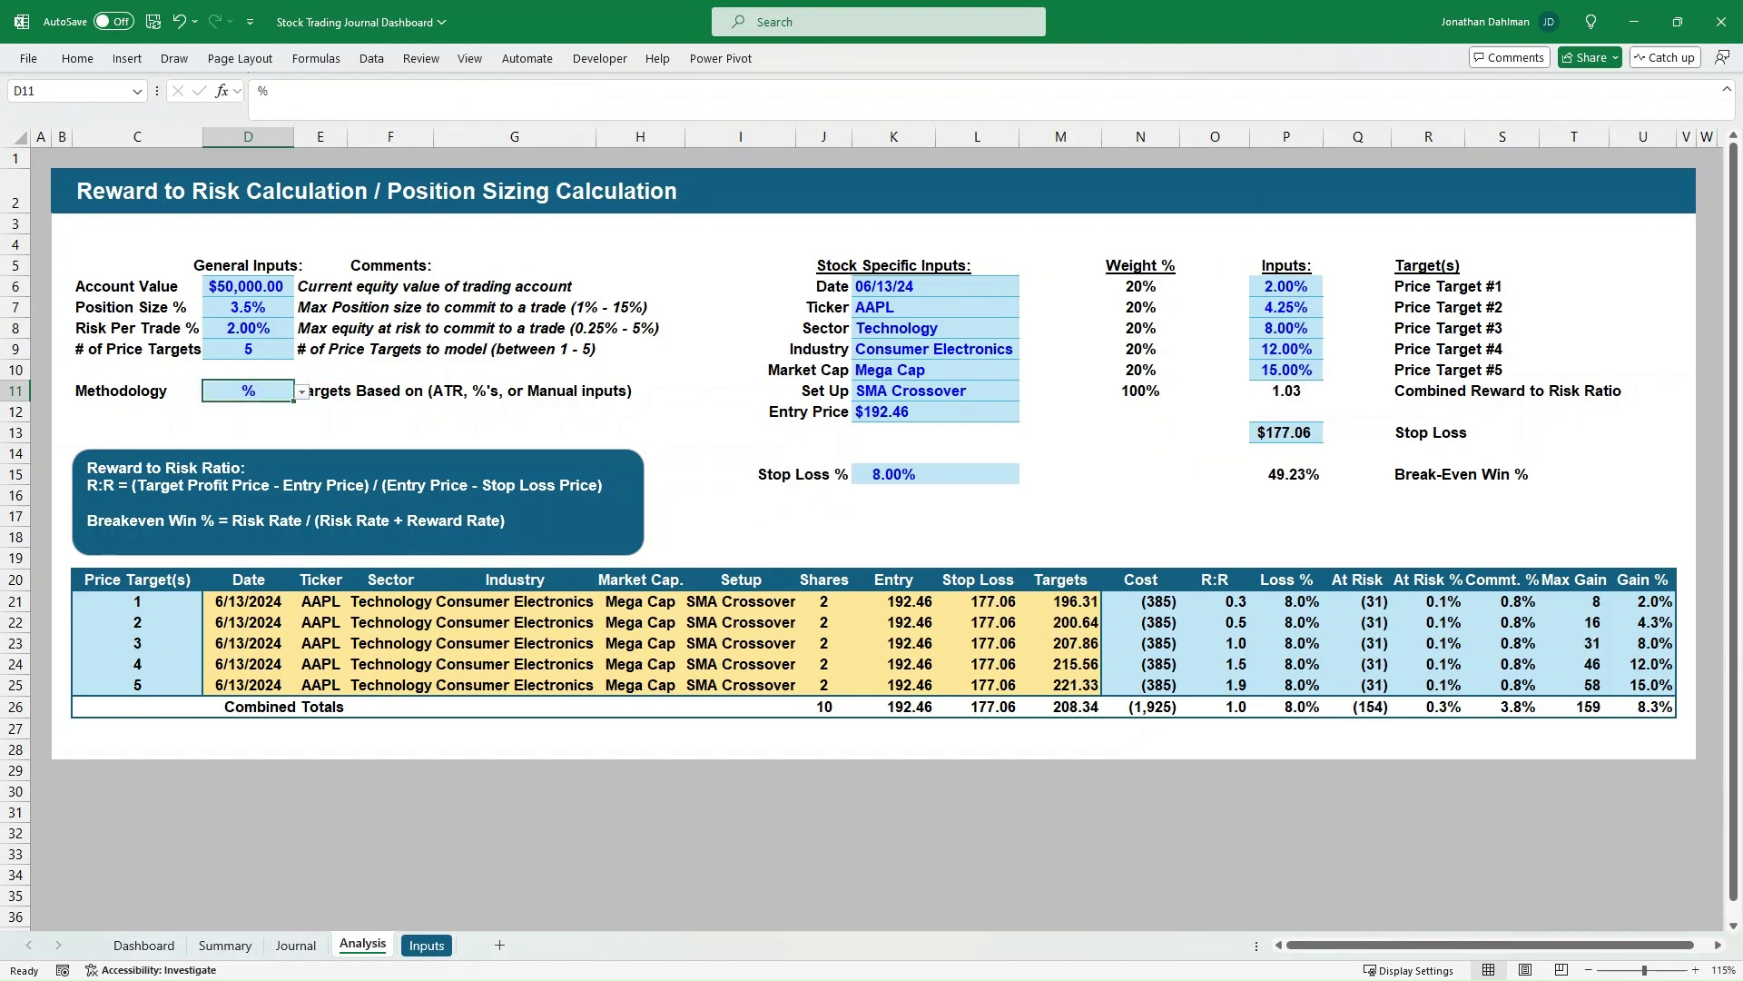
Examine the Entry Price, the Stop Loss % and the percentage inputs for price targets 1 to 4.
left_click(514, 411)
left_click(894, 412)
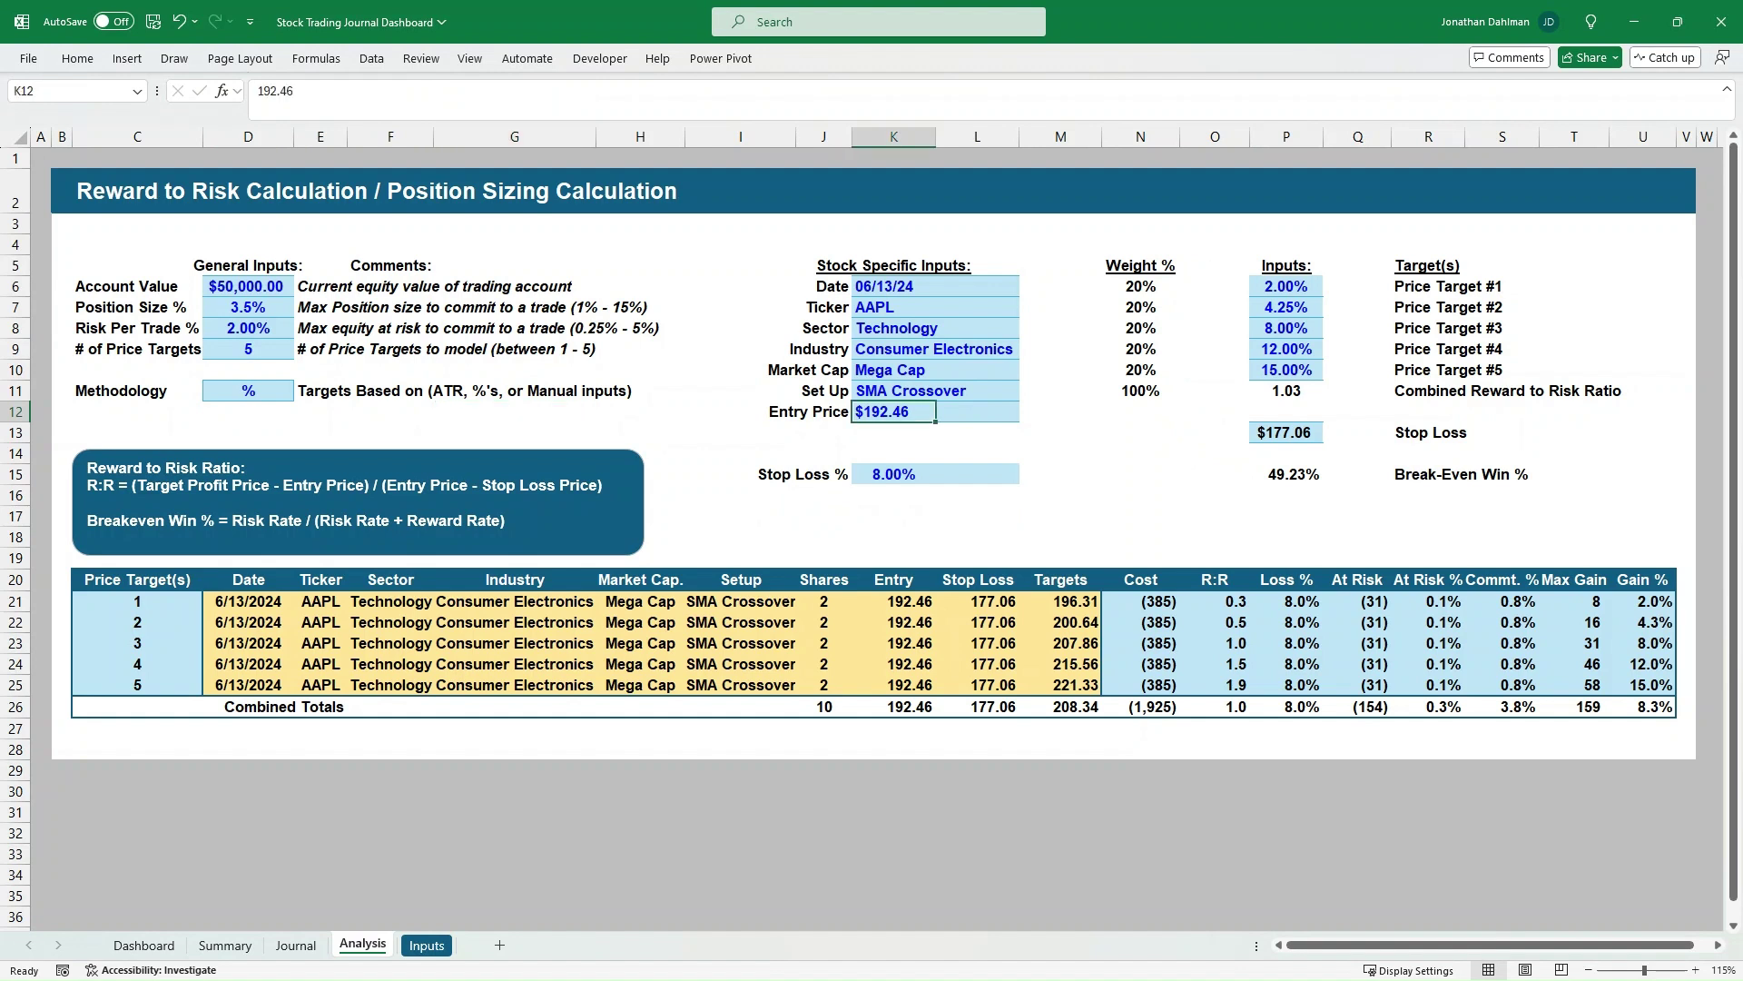
left_click(893, 474)
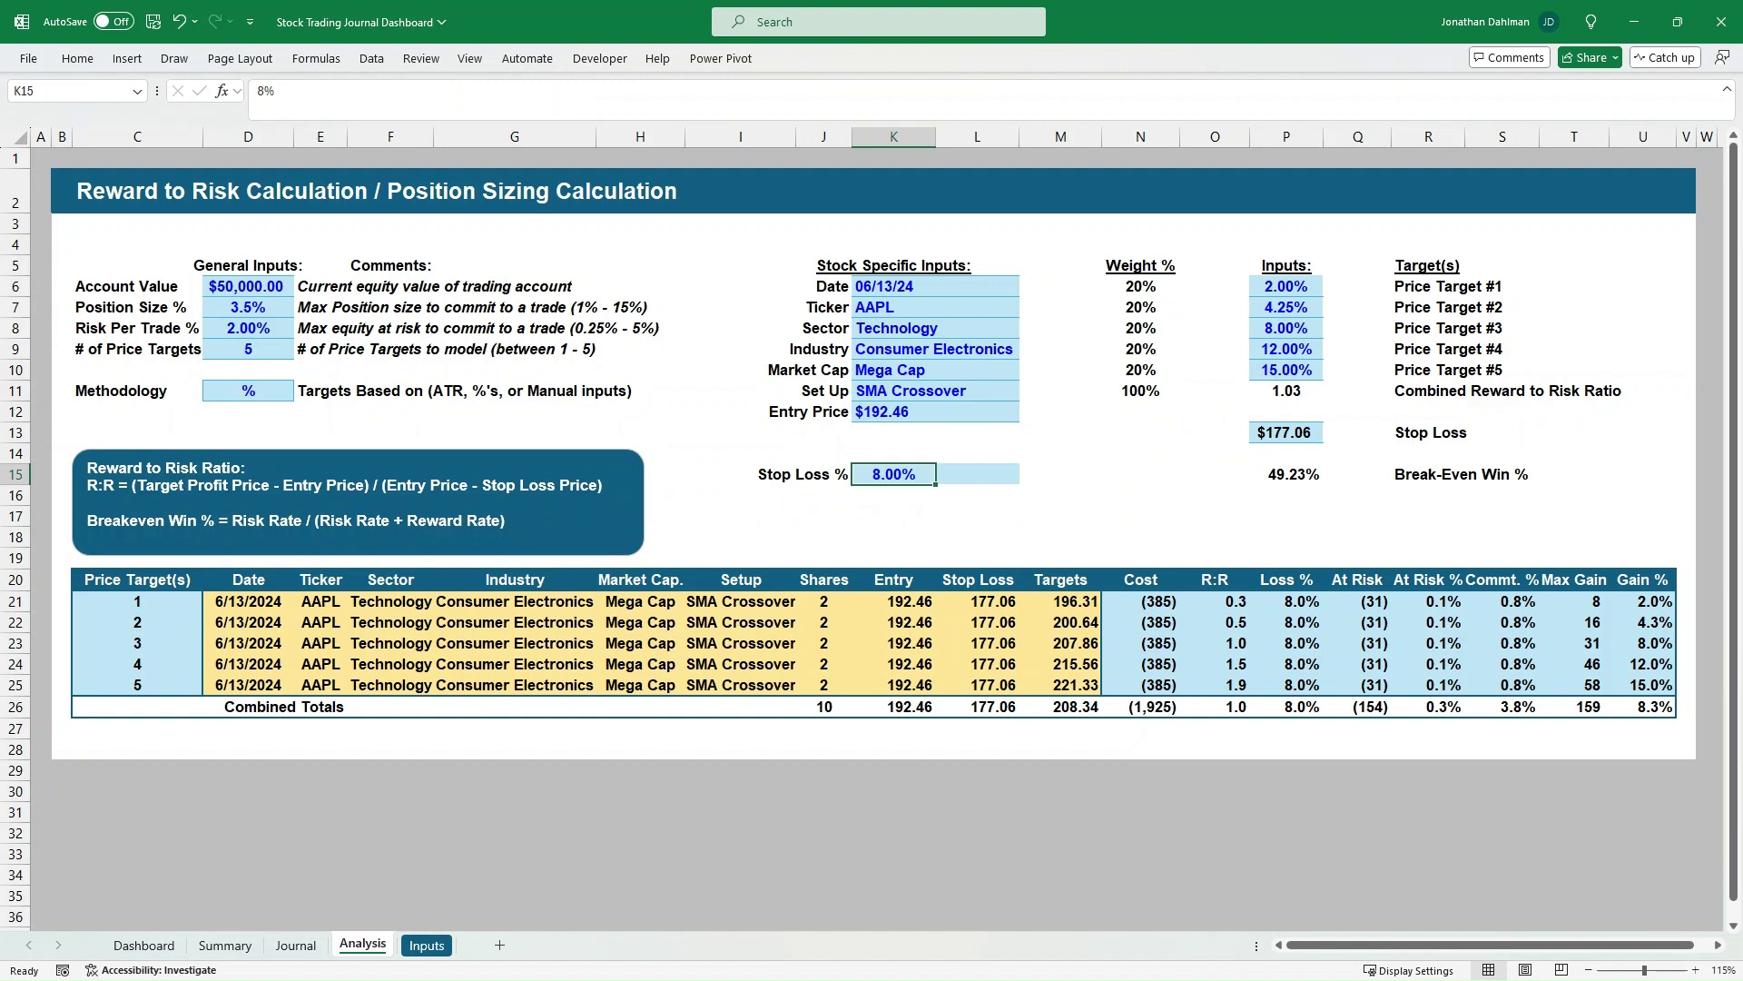
left_click(1286, 286)
key("Down")
key("Down")
key("Down")
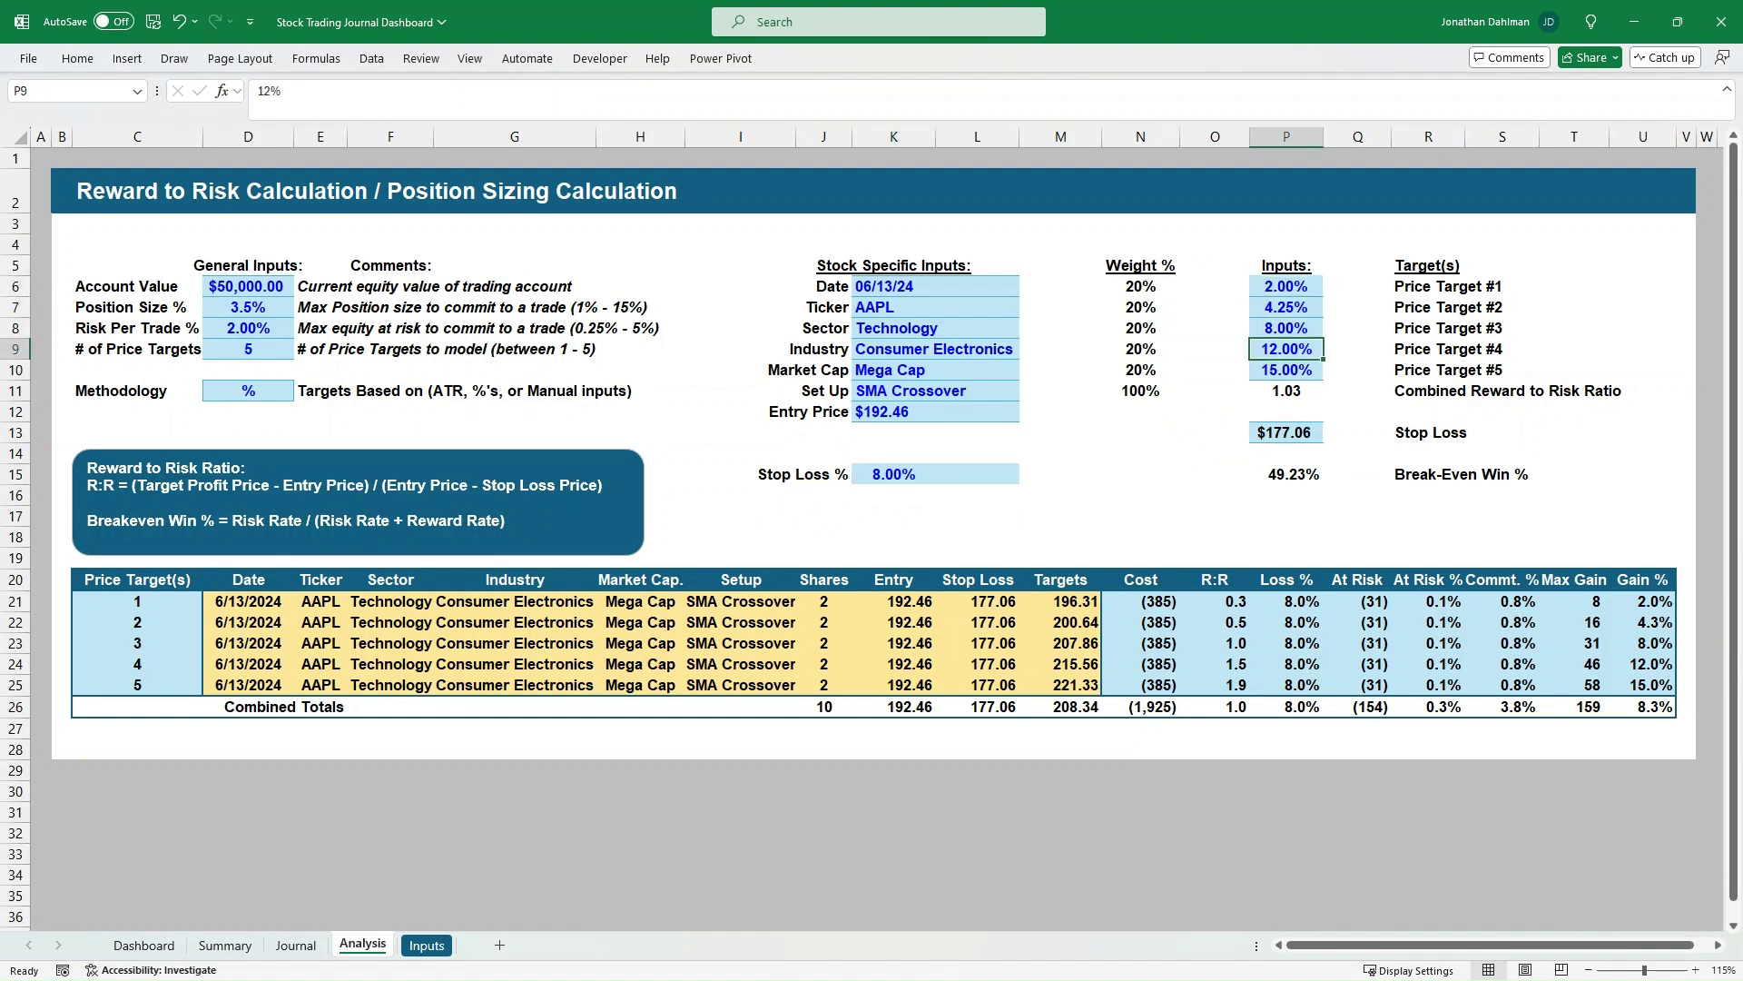
Set the Methodology for the price targets to Manual.
left_click(248, 391)
key("alt+Down")
key("Down")
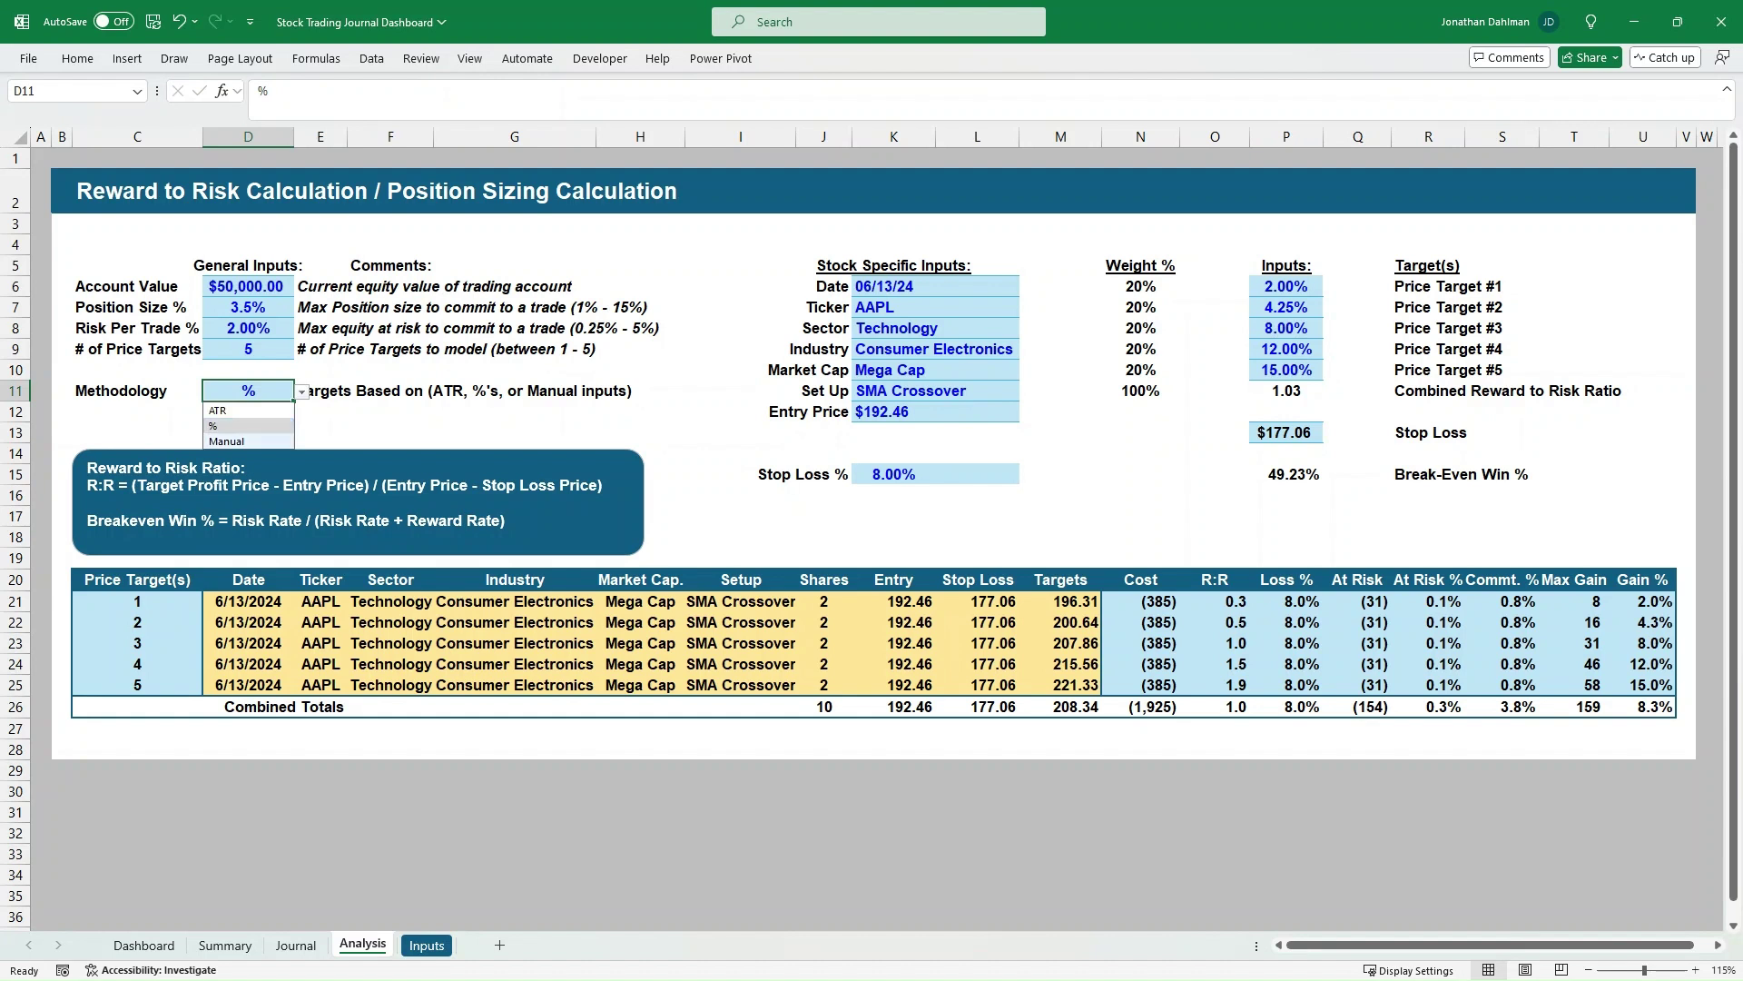
key("Return")
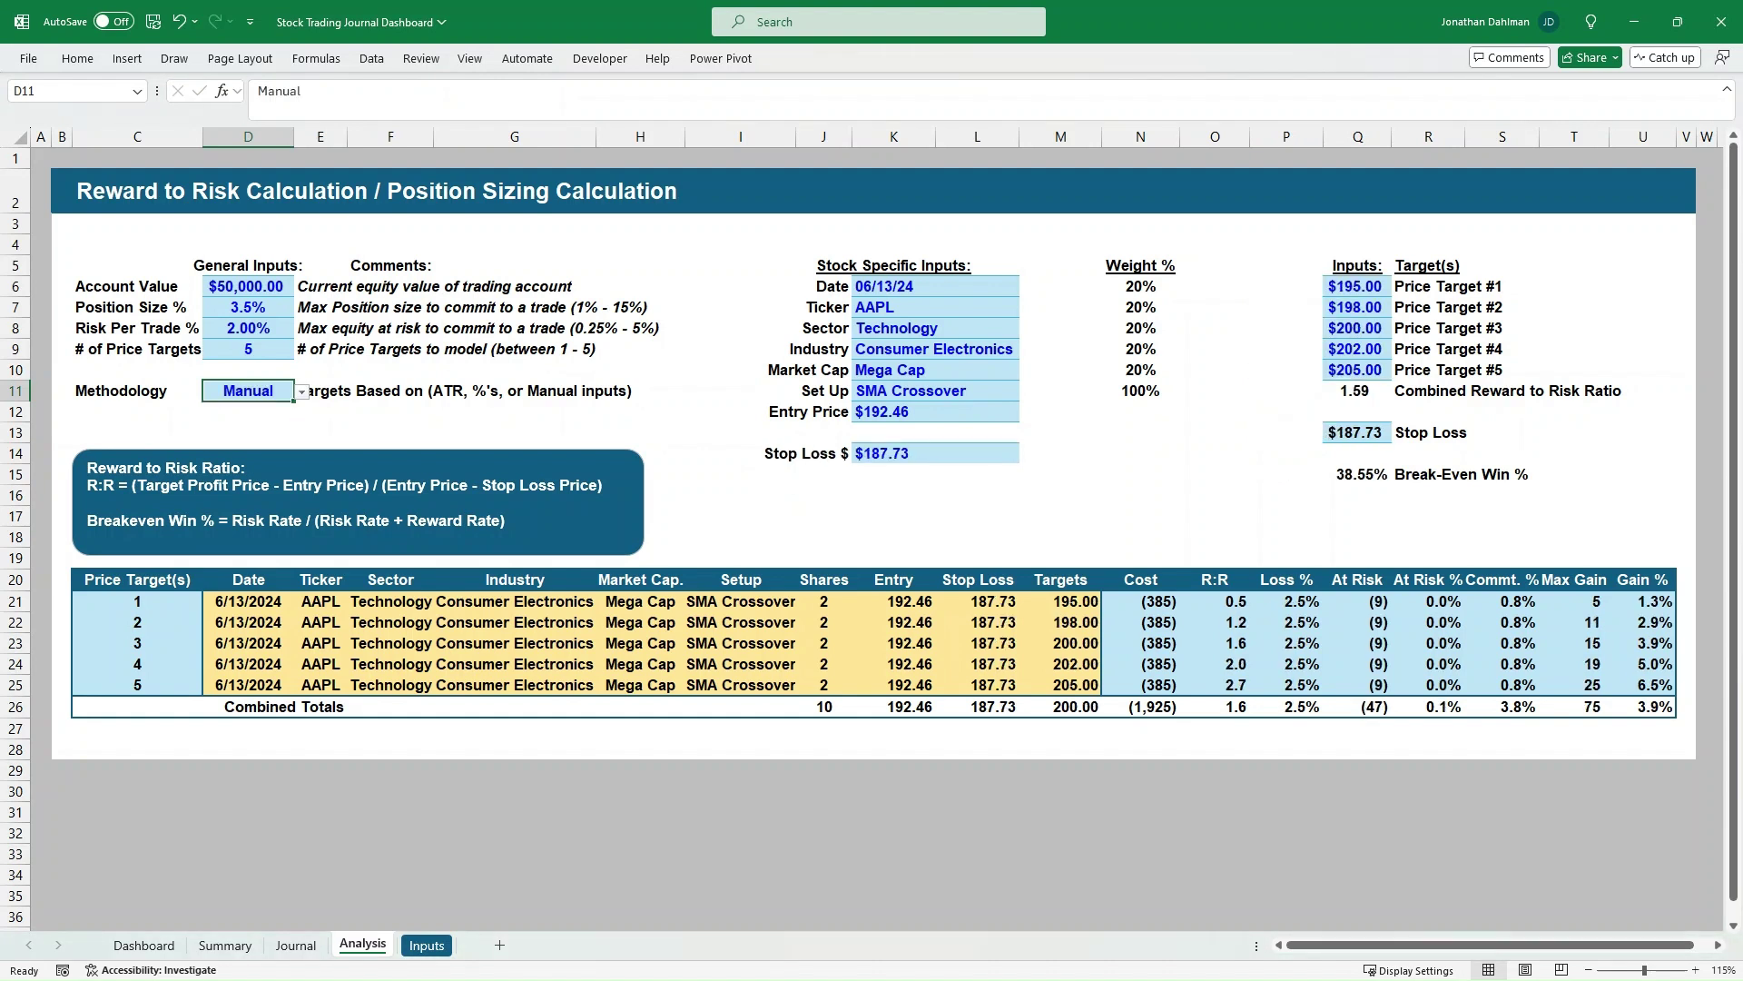
Examine the Entry Price, the Stop Loss $ and the manually entered prices for price targets 1 to 5.
left_click(893, 412)
left_click(893, 453)
left_click(1357, 286)
left_click(1357, 307)
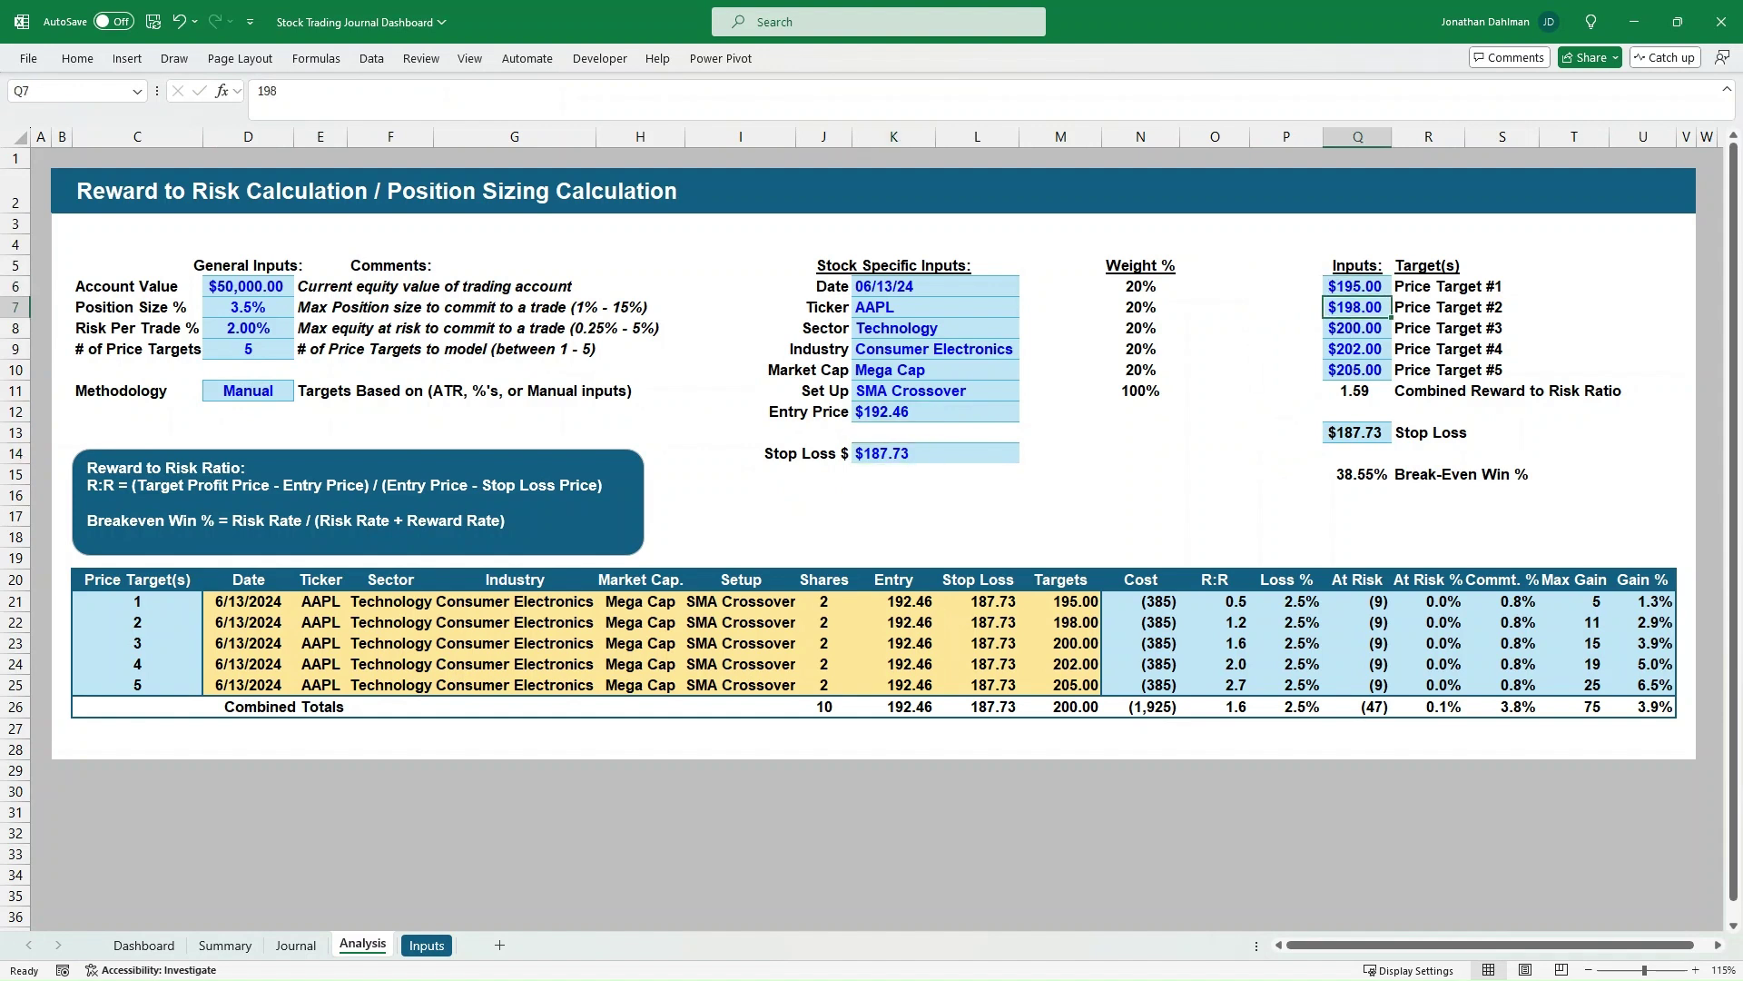
left_click(1356, 328)
left_click(1356, 349)
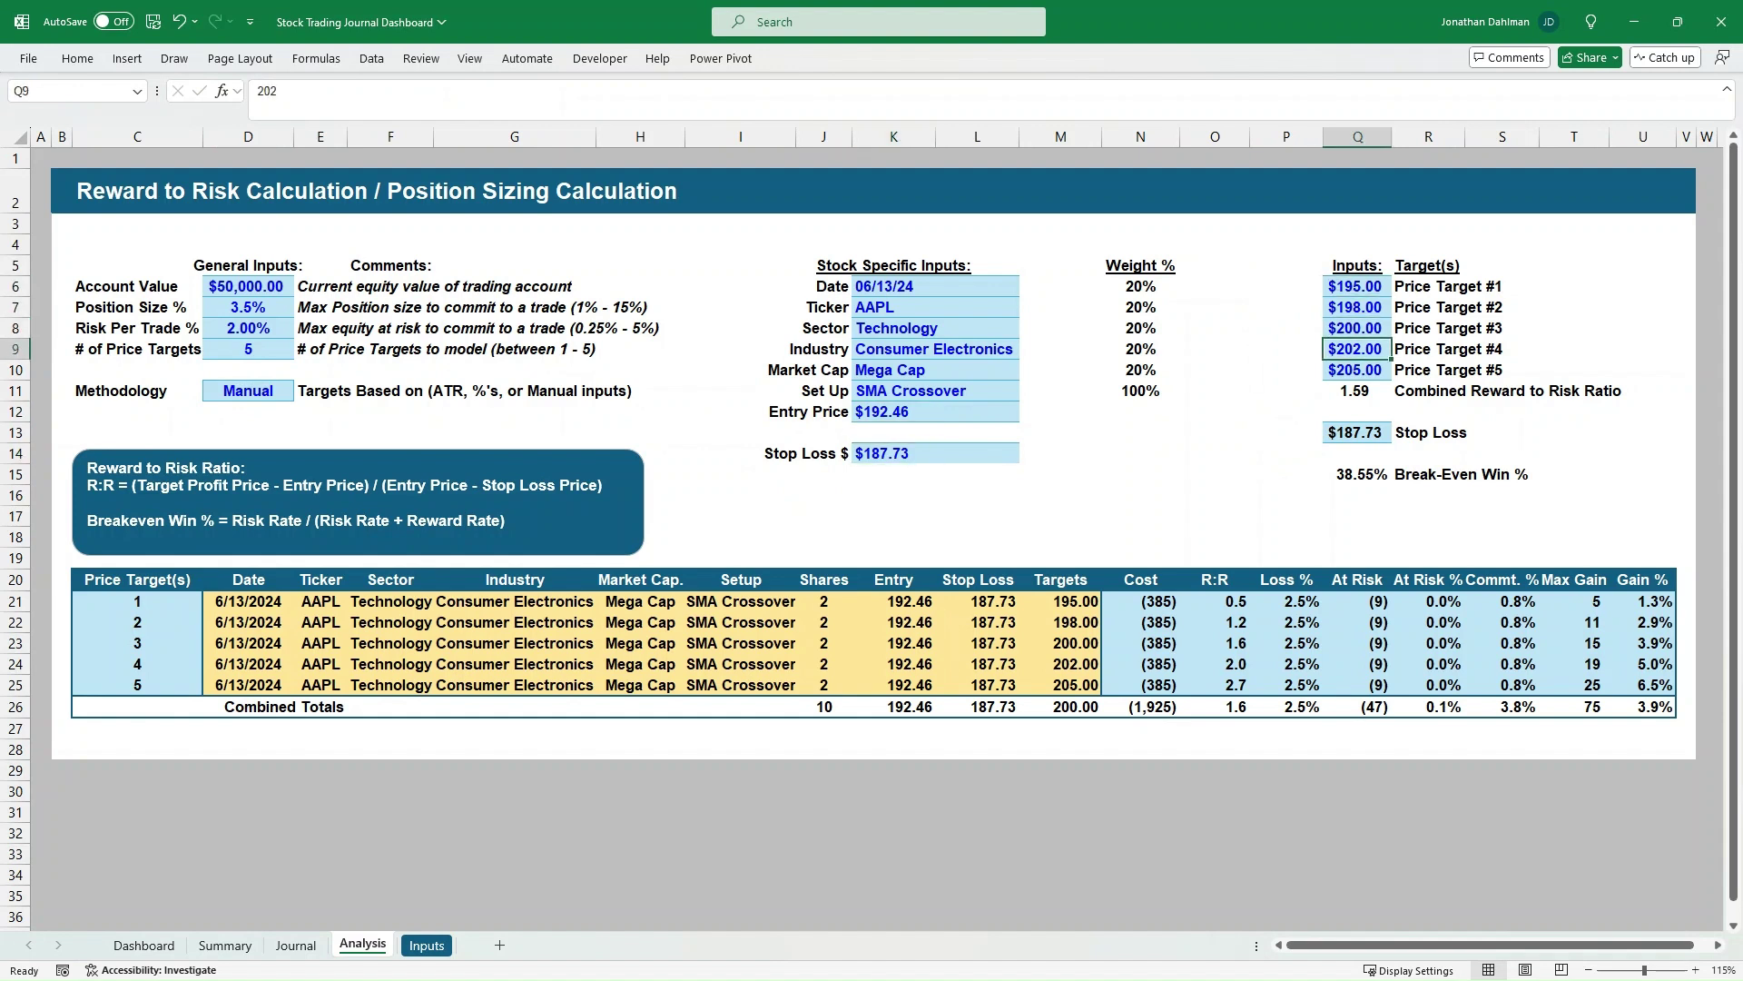
left_click(1357, 370)
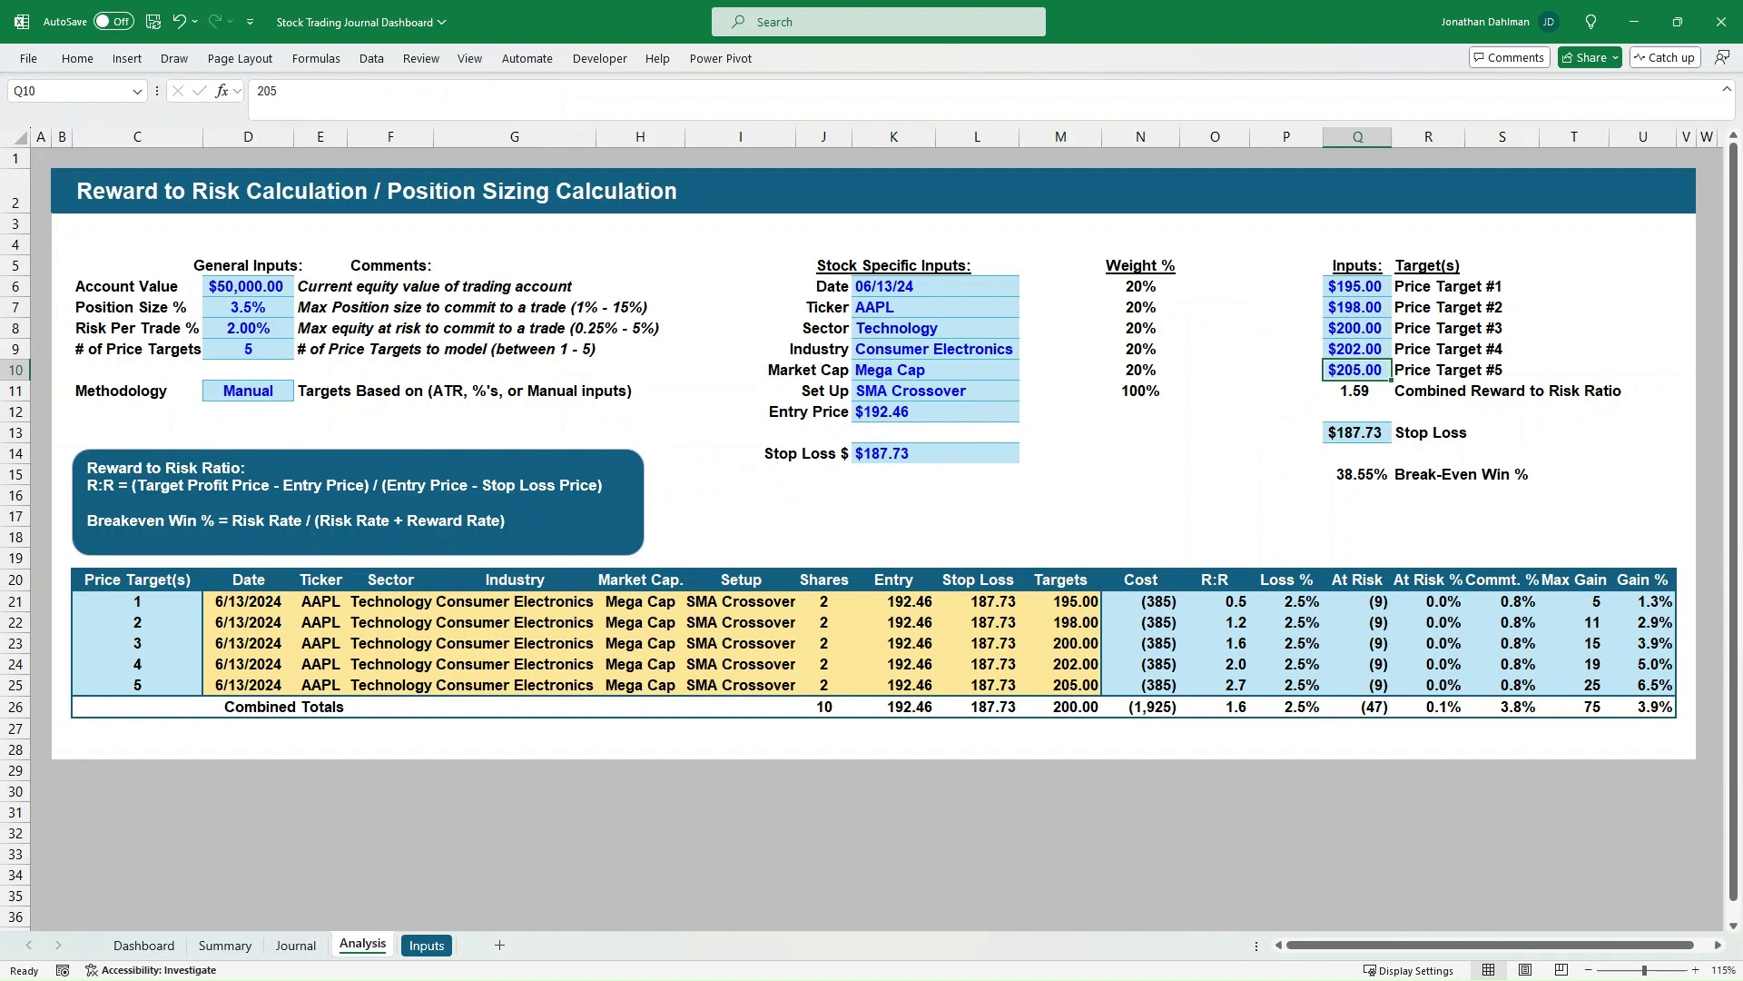
Switch the Methodology for the price targets to %, and return it to ATR.
left_click(247, 390)
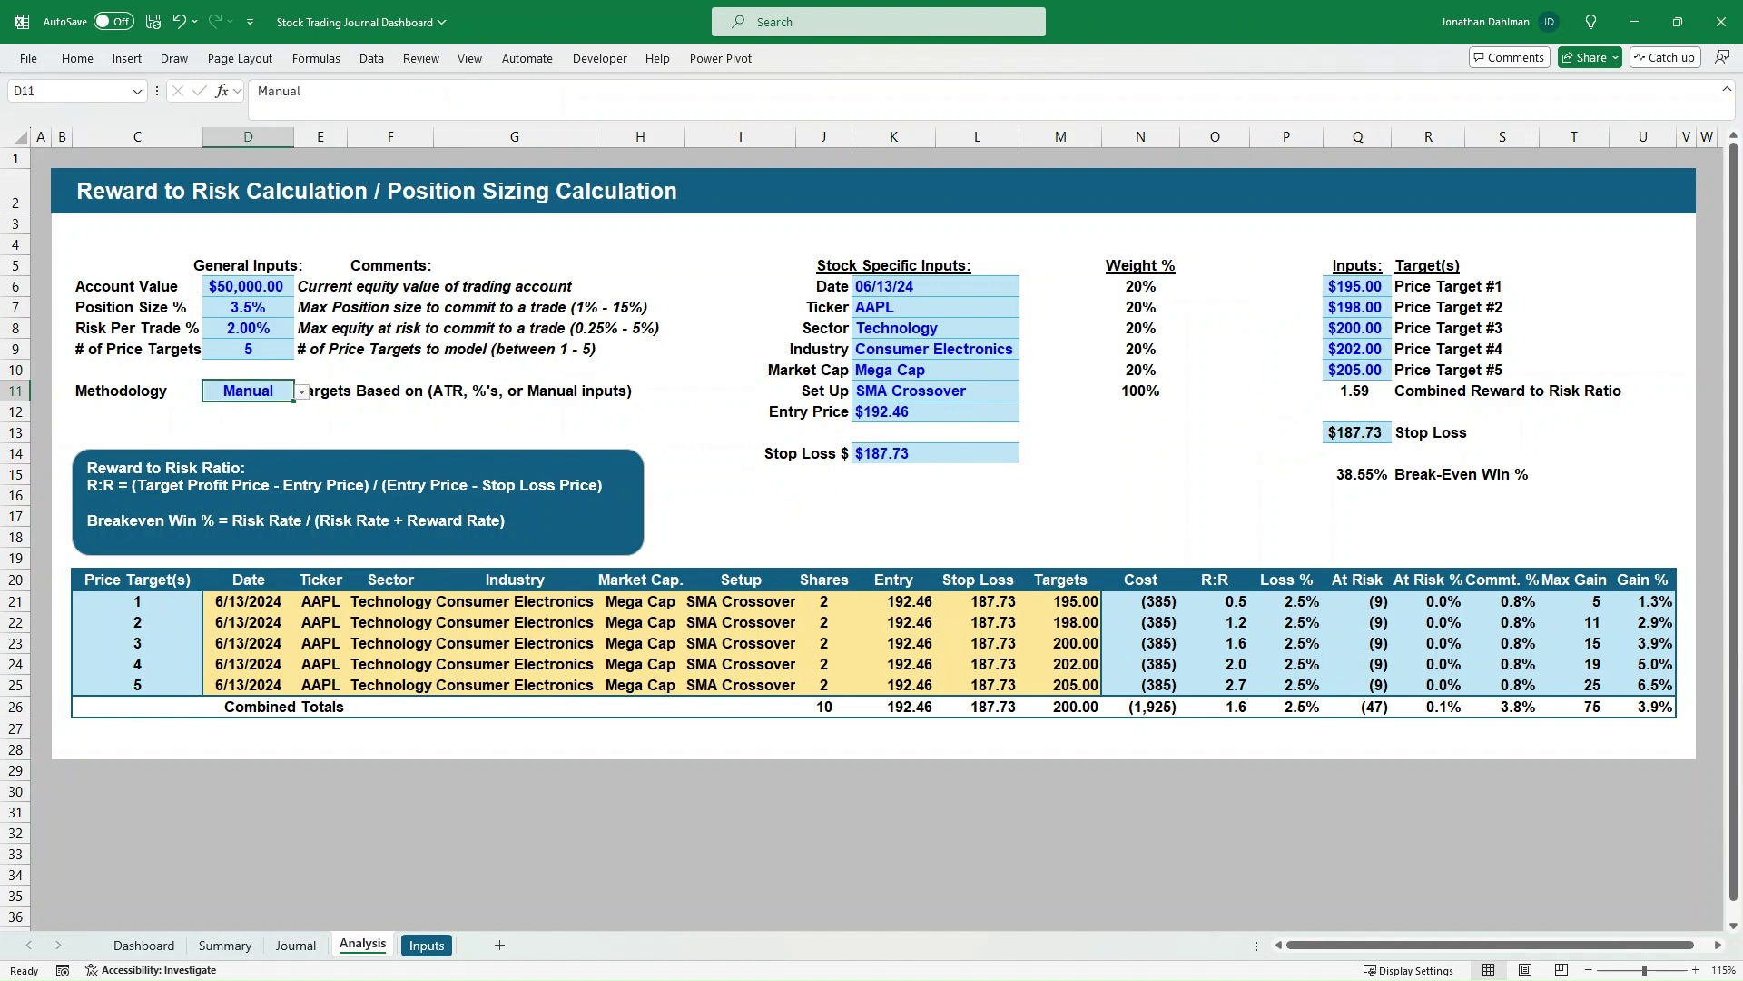
key("alt+Down")
key("Down")
key("Return")
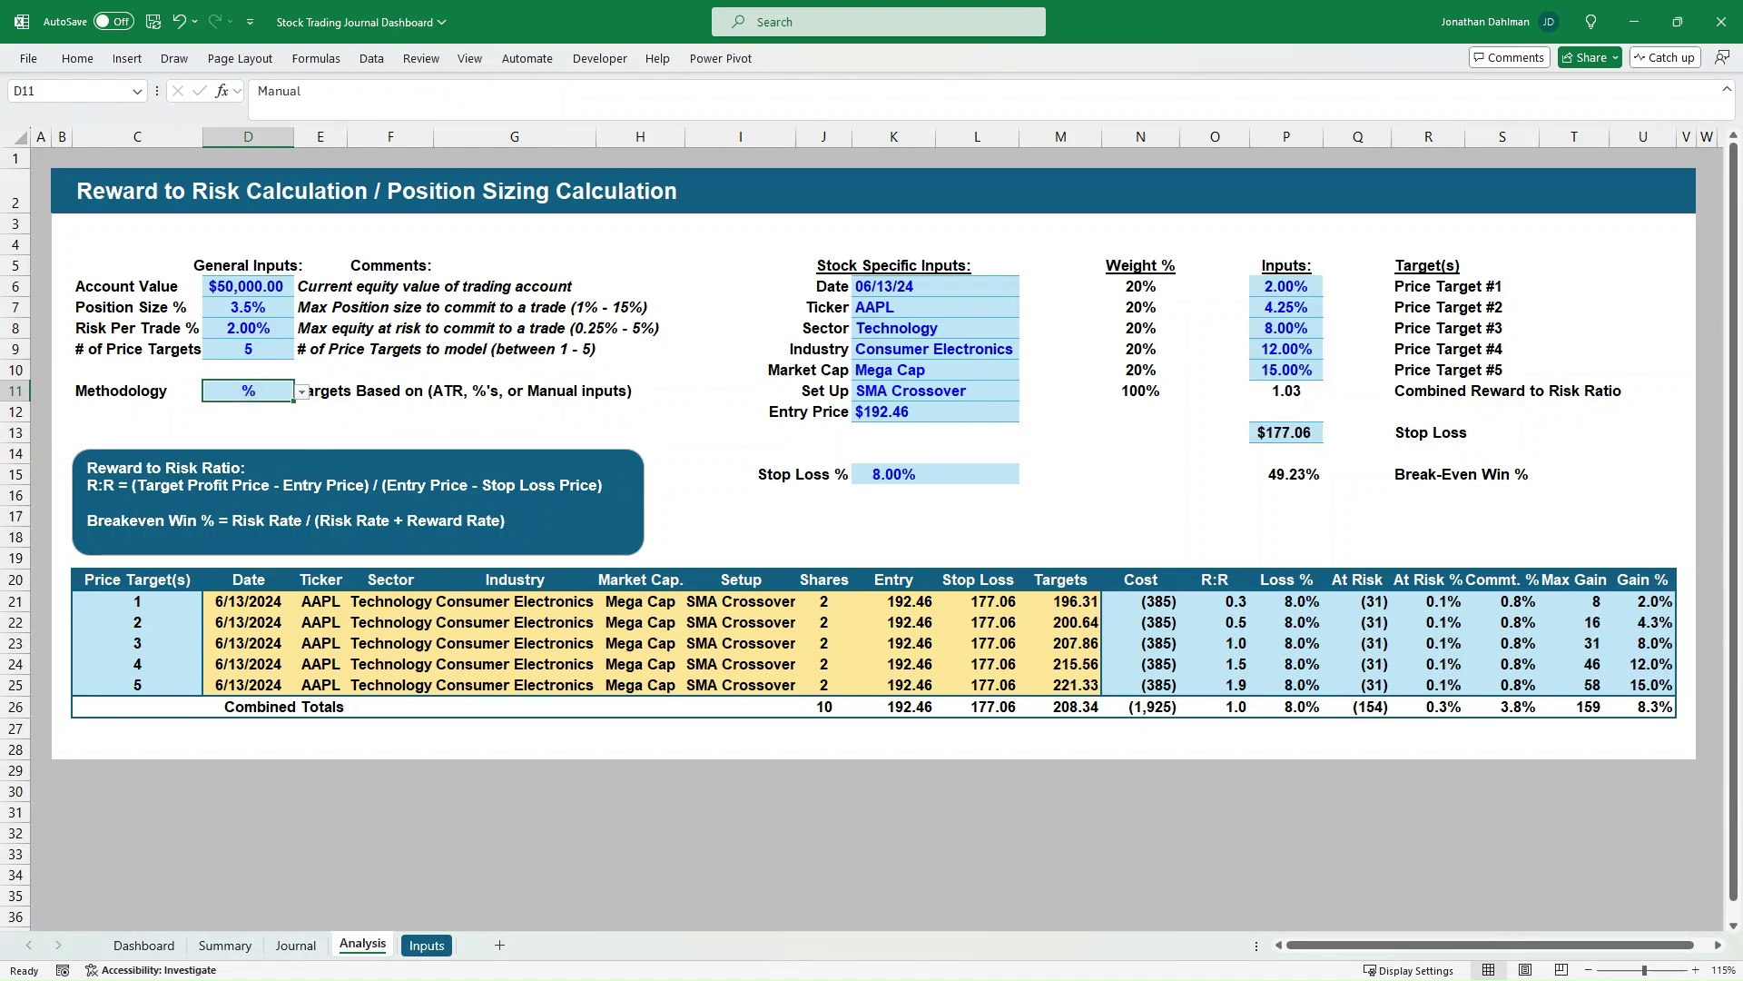
key("alt+Down")
key("Down")
key("Return")
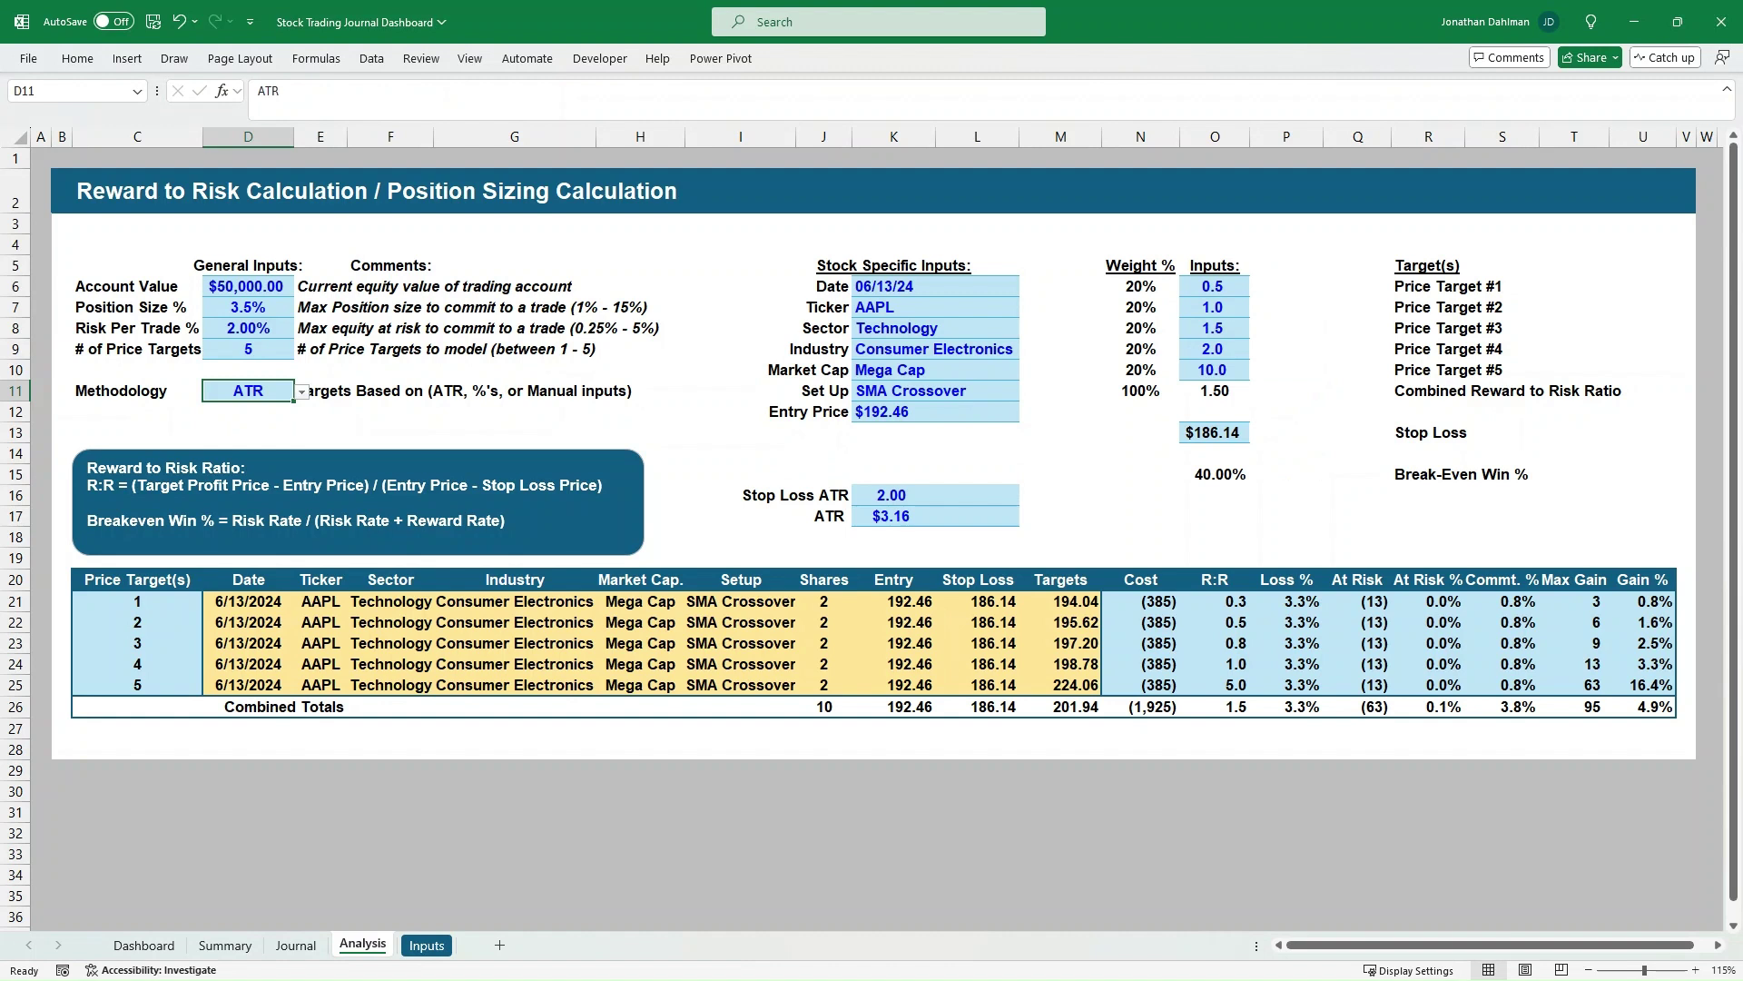
Examine the stock-specific inputs from Date through Entry Price, plus the Stop Loss ATR and ATR values.
left_click(892, 286)
left_click(893, 307)
left_click(934, 329)
left_click(934, 350)
left_click(892, 369)
left_click(892, 391)
left_click(892, 411)
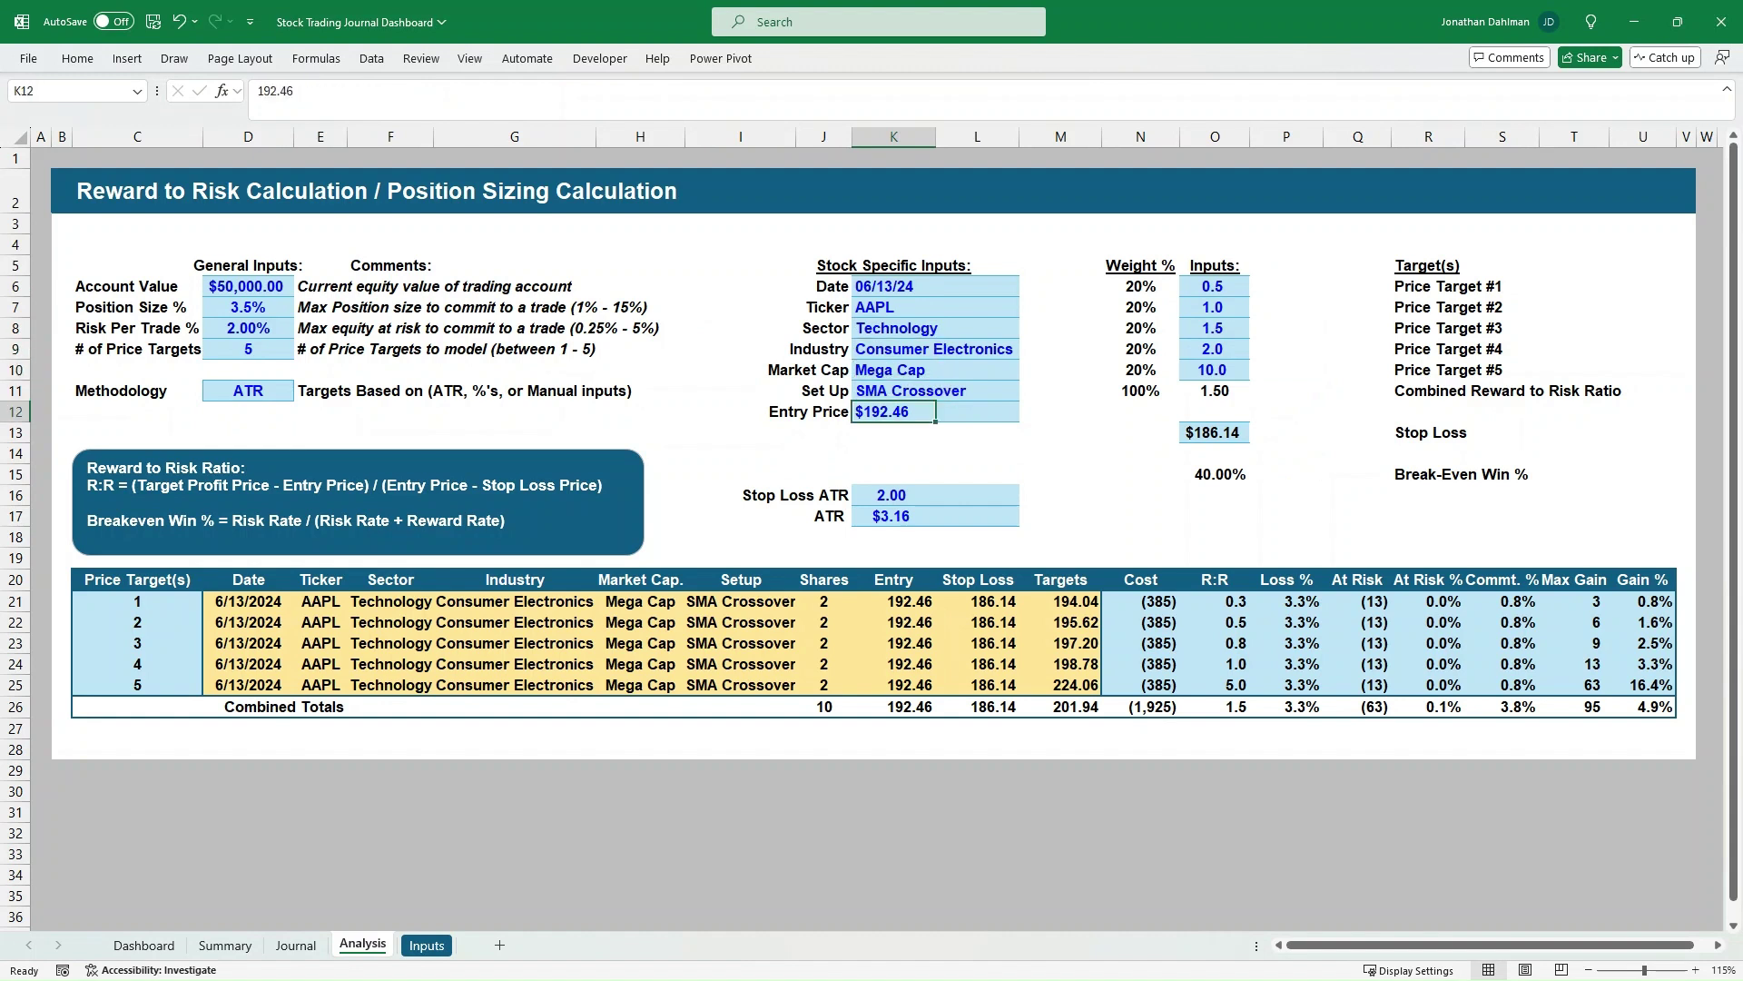
left_click(893, 494)
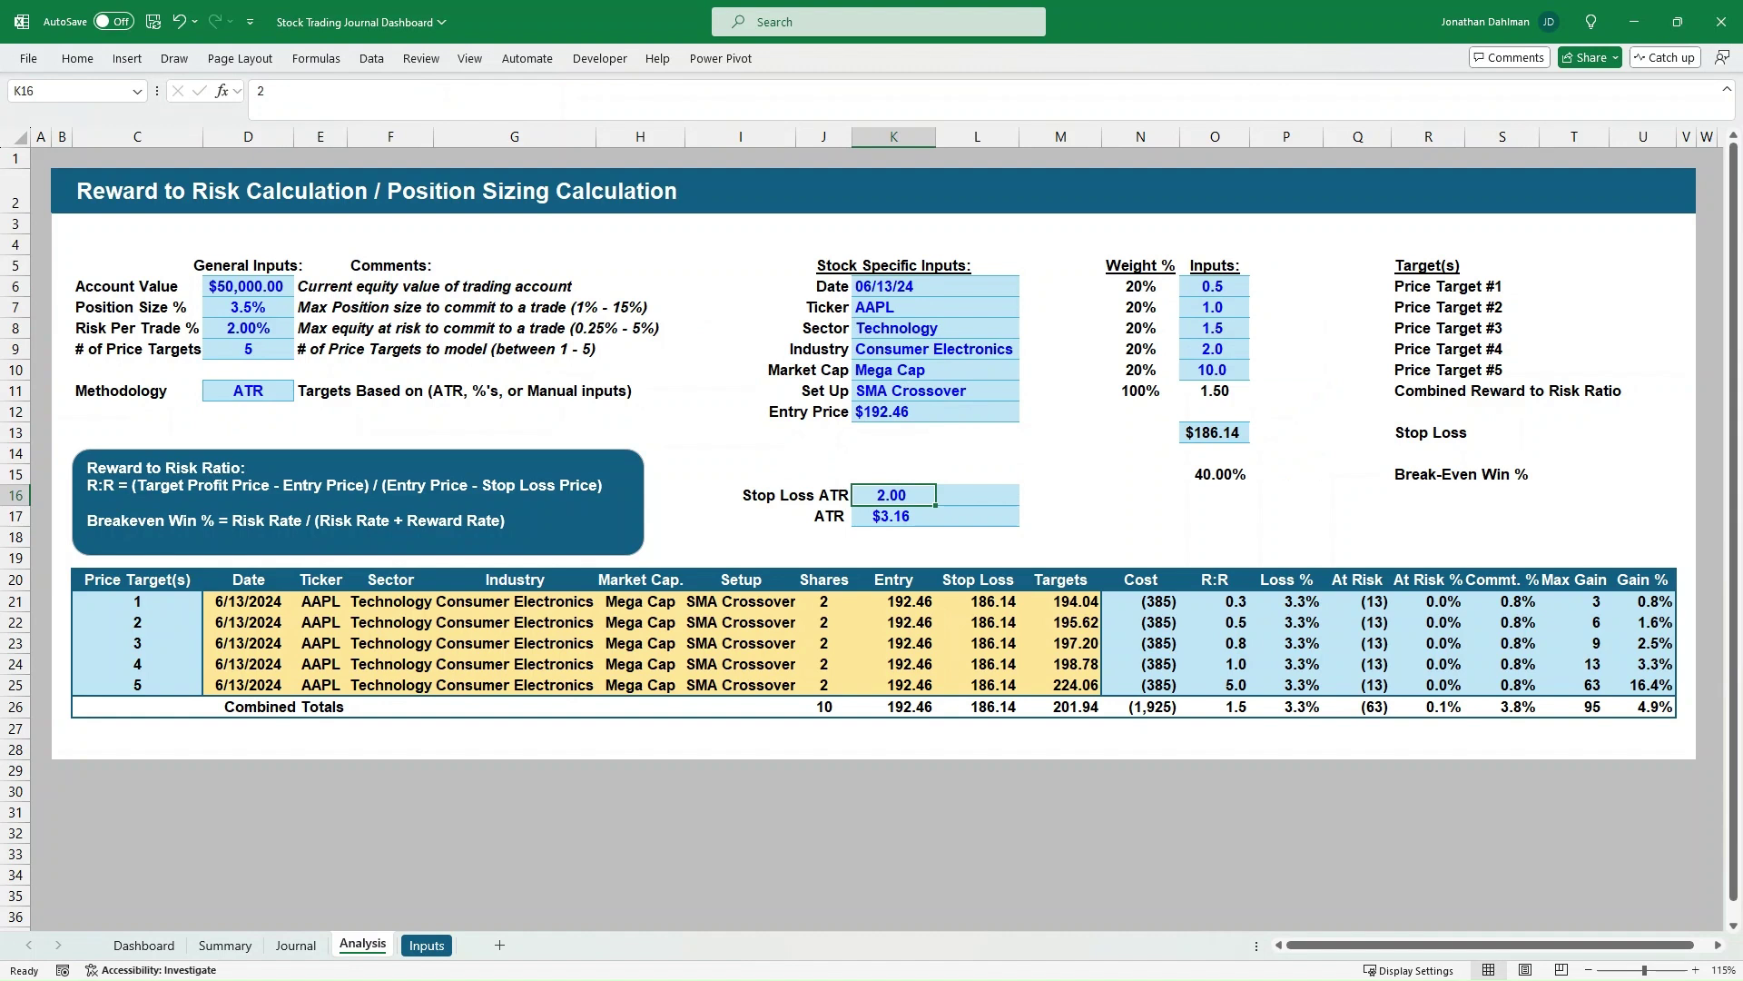
left_click(892, 516)
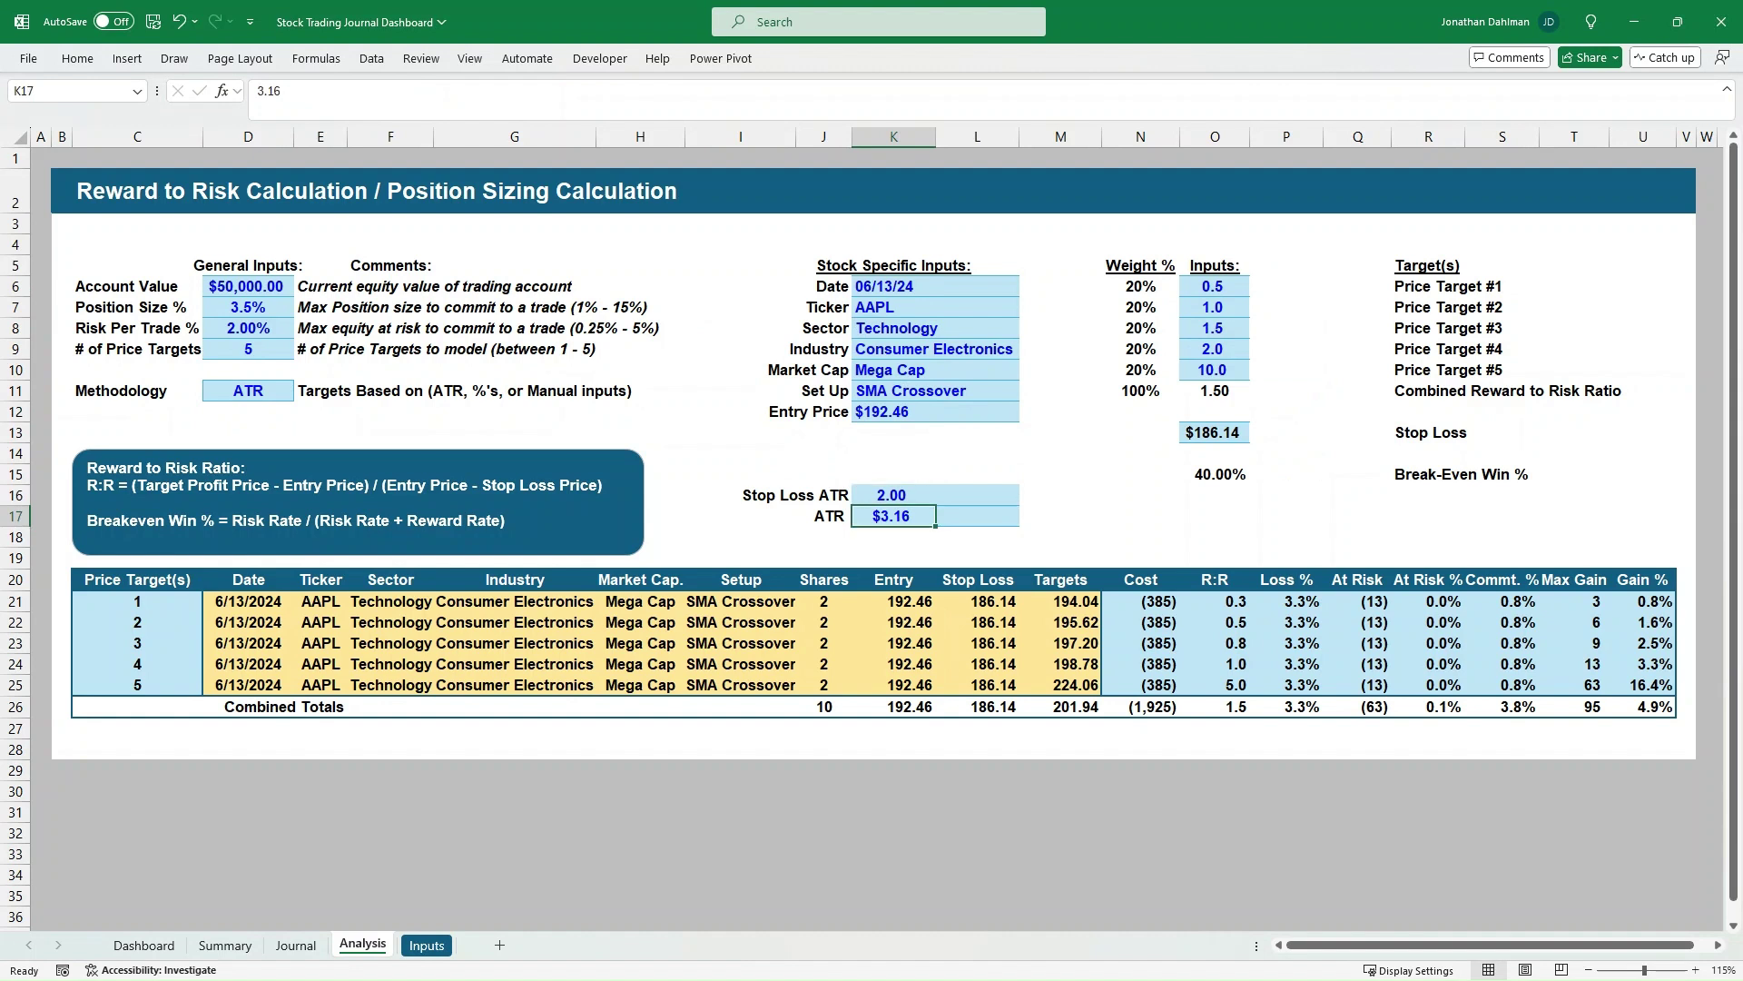
Examine the Date, Shares and Targets columns of the price target table and their formulas.
left_click_drag(248, 601, 247, 685)
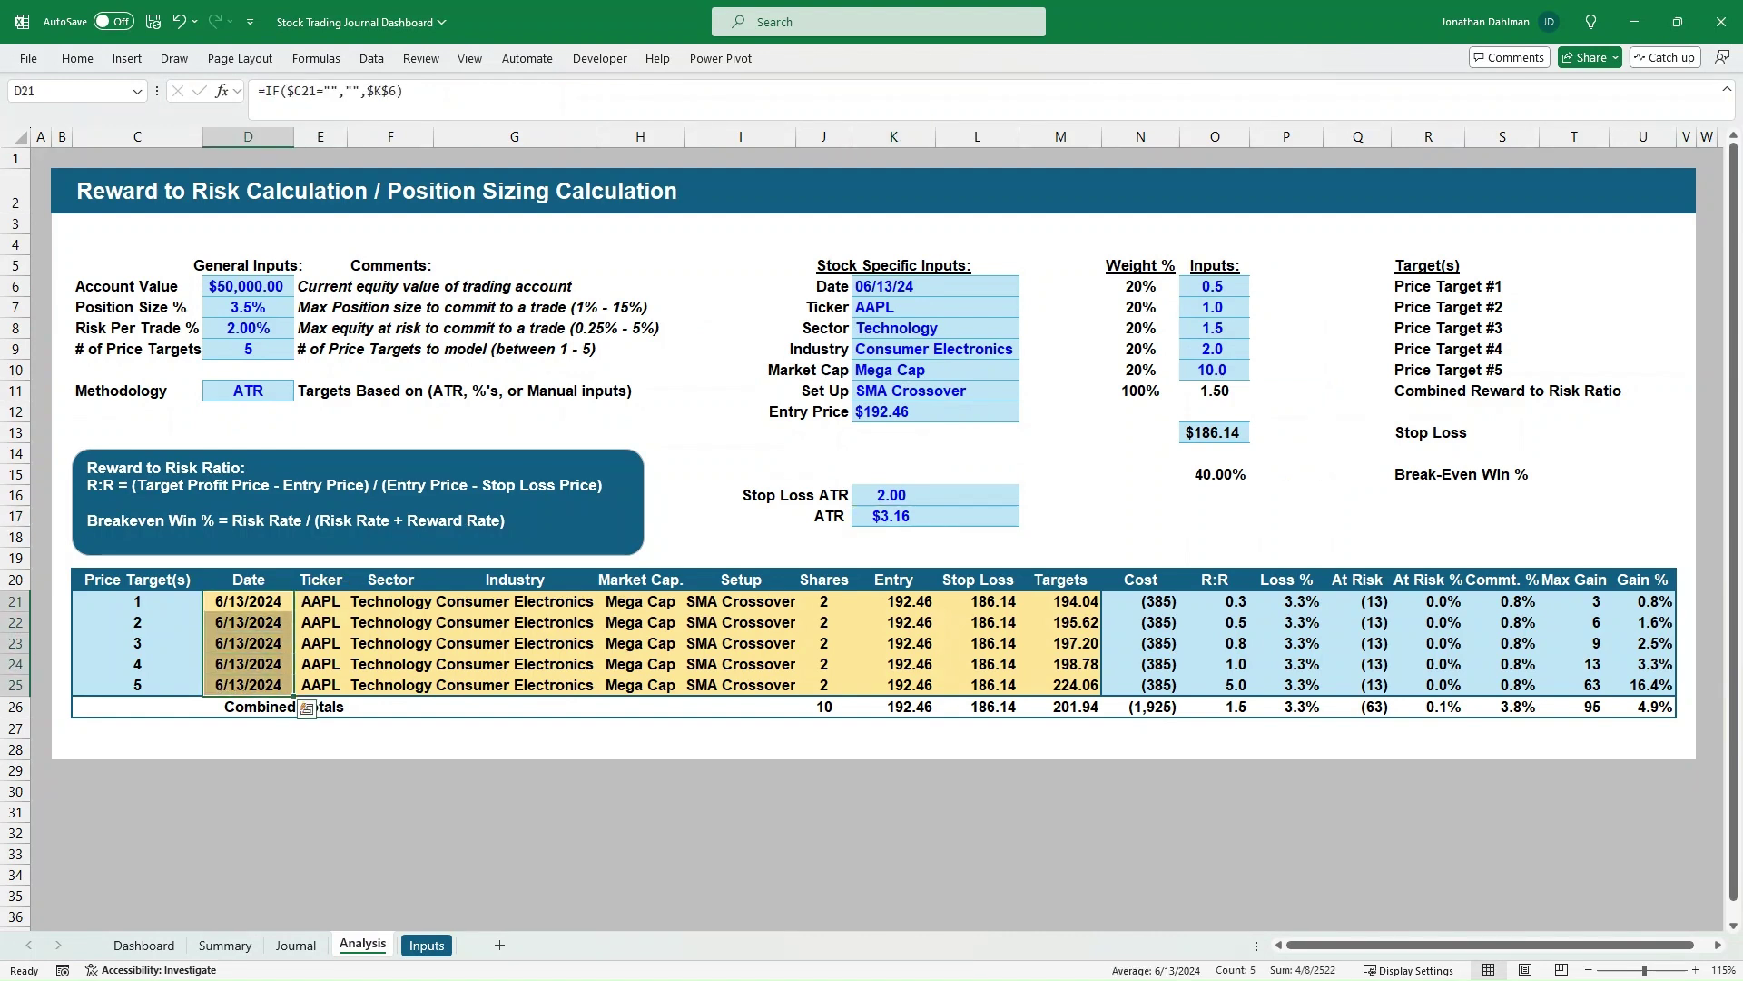
left_click(822, 601)
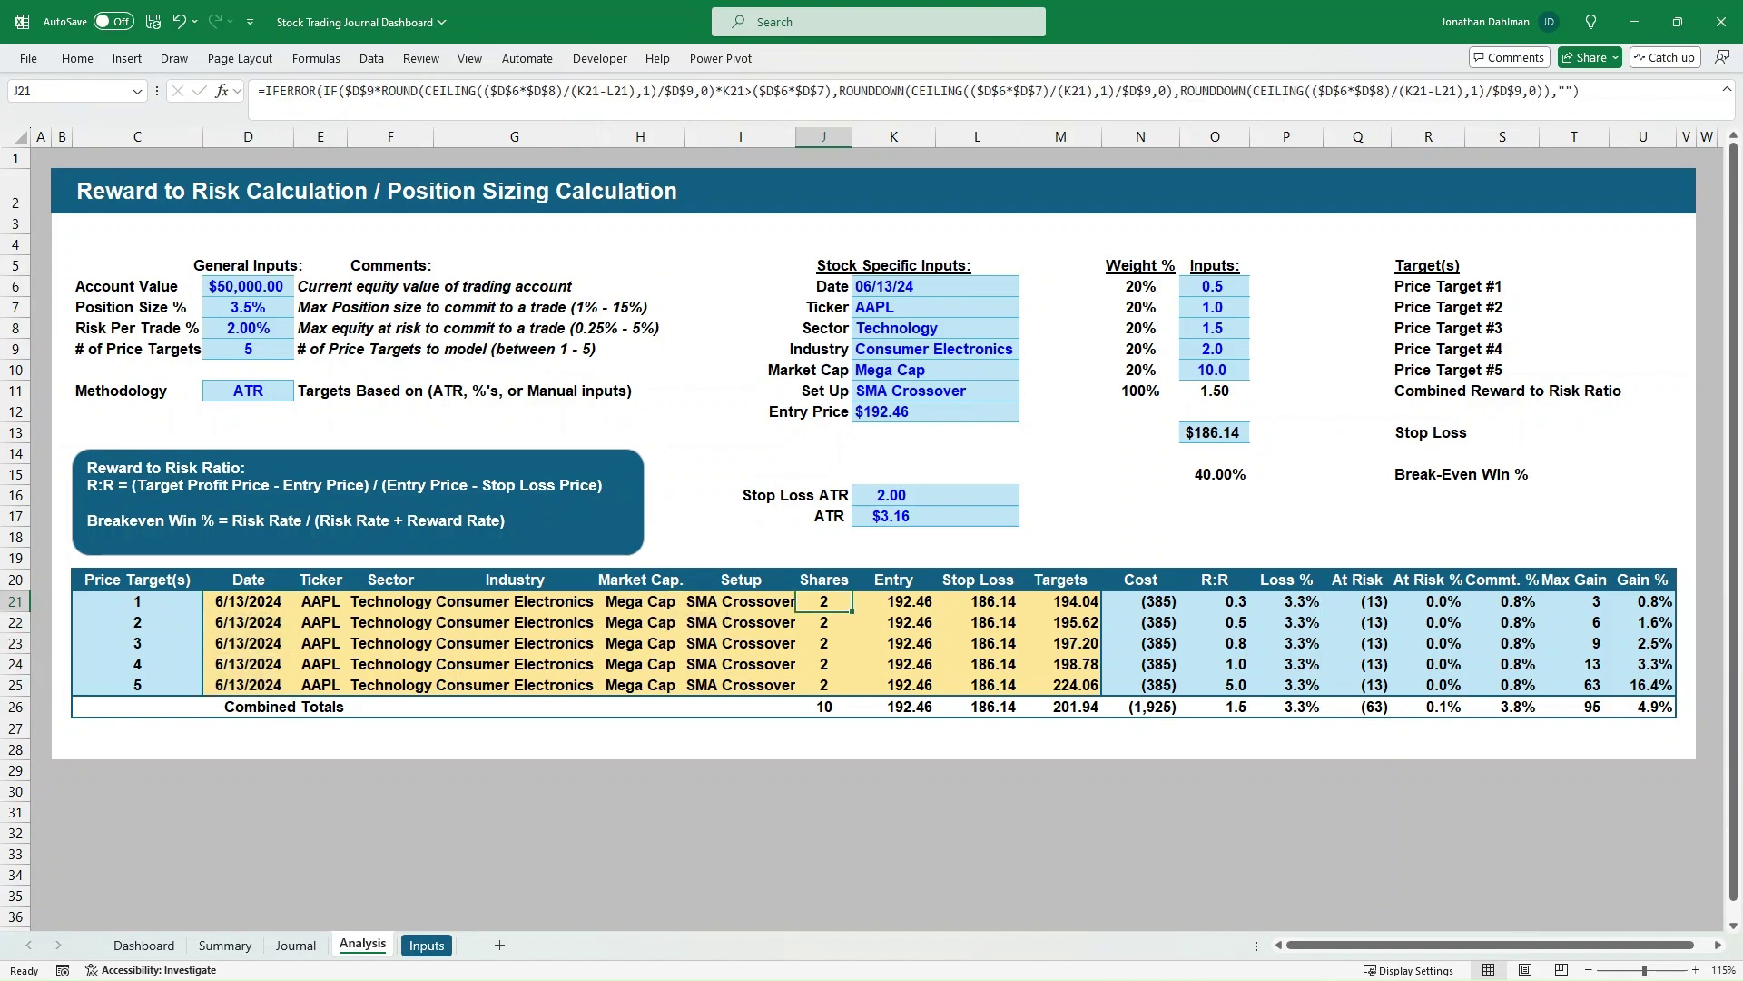
left_click(823, 684)
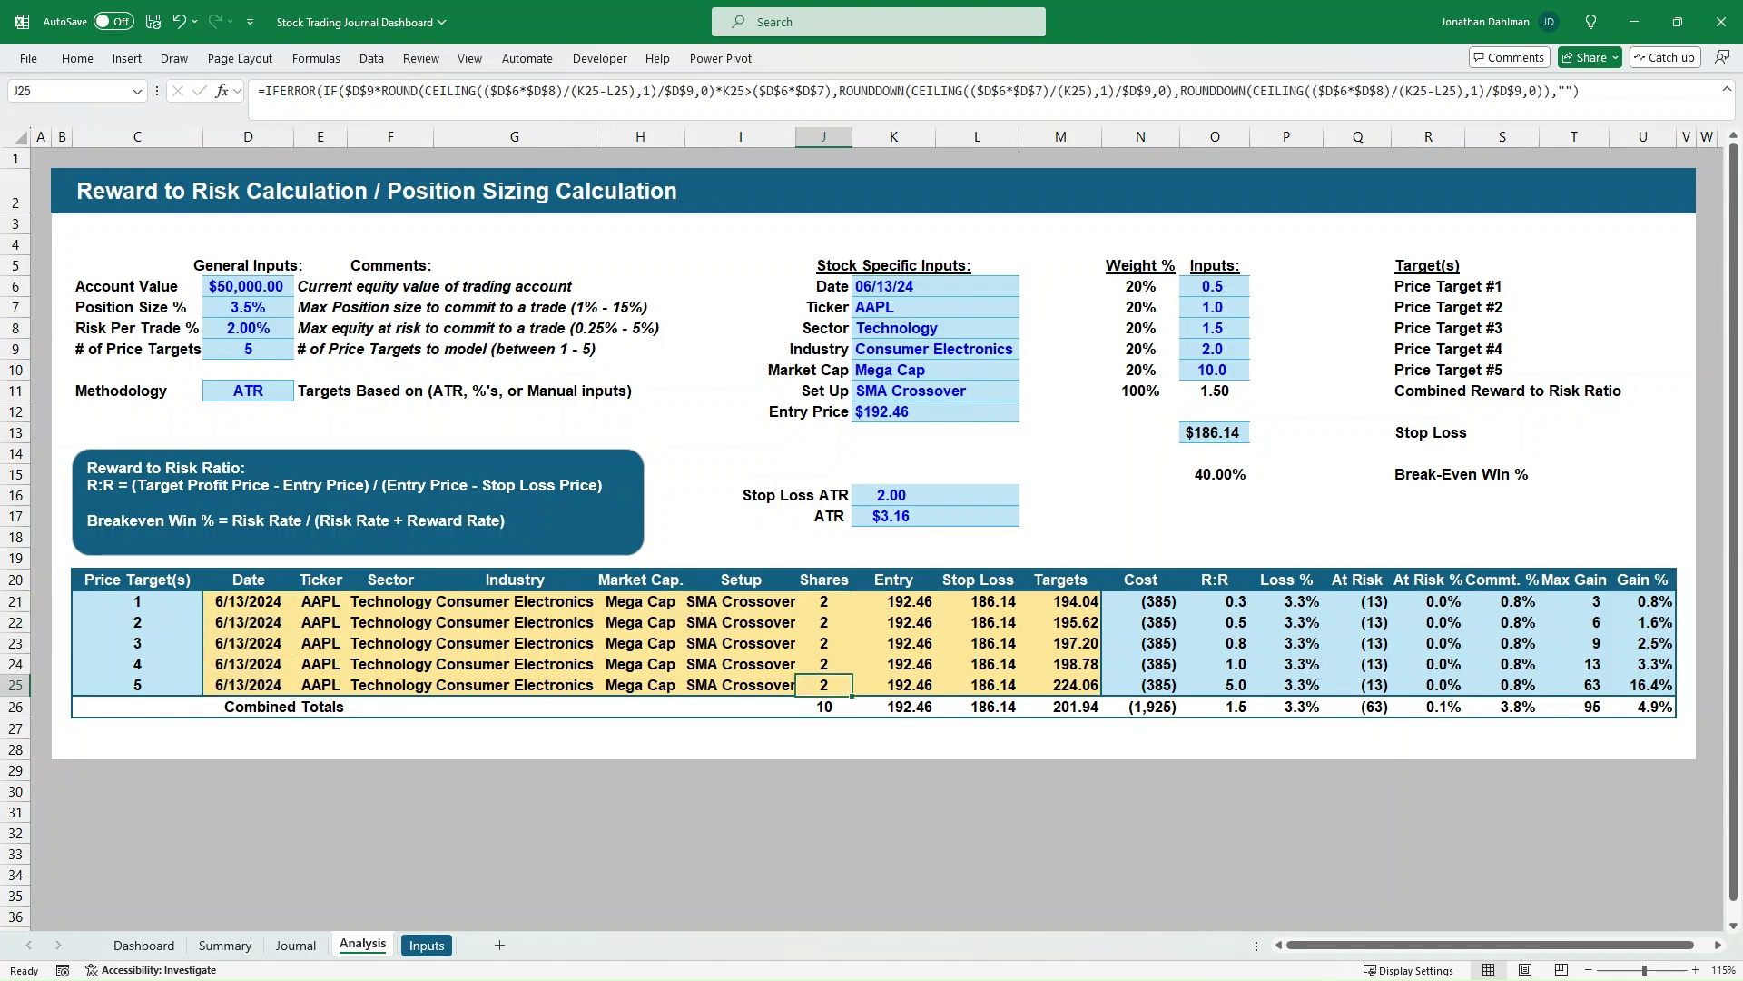
left_click(1060, 601)
left_click(1059, 622)
left_click(1059, 642)
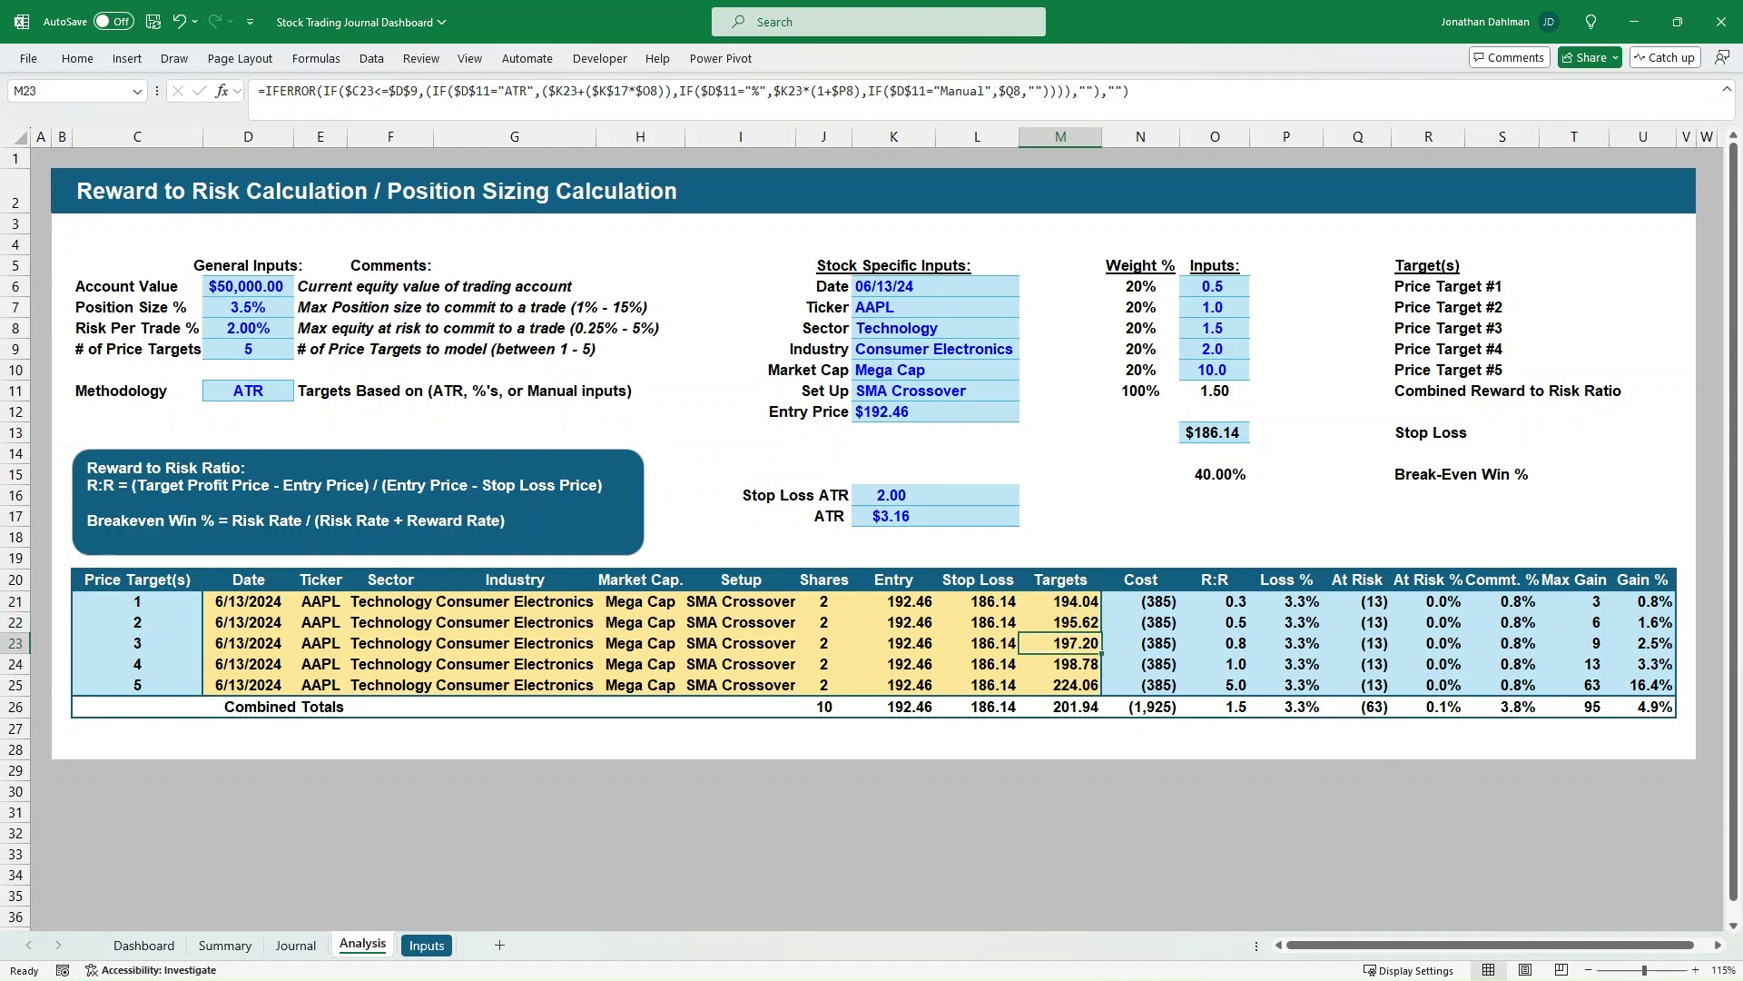
left_click(1059, 684)
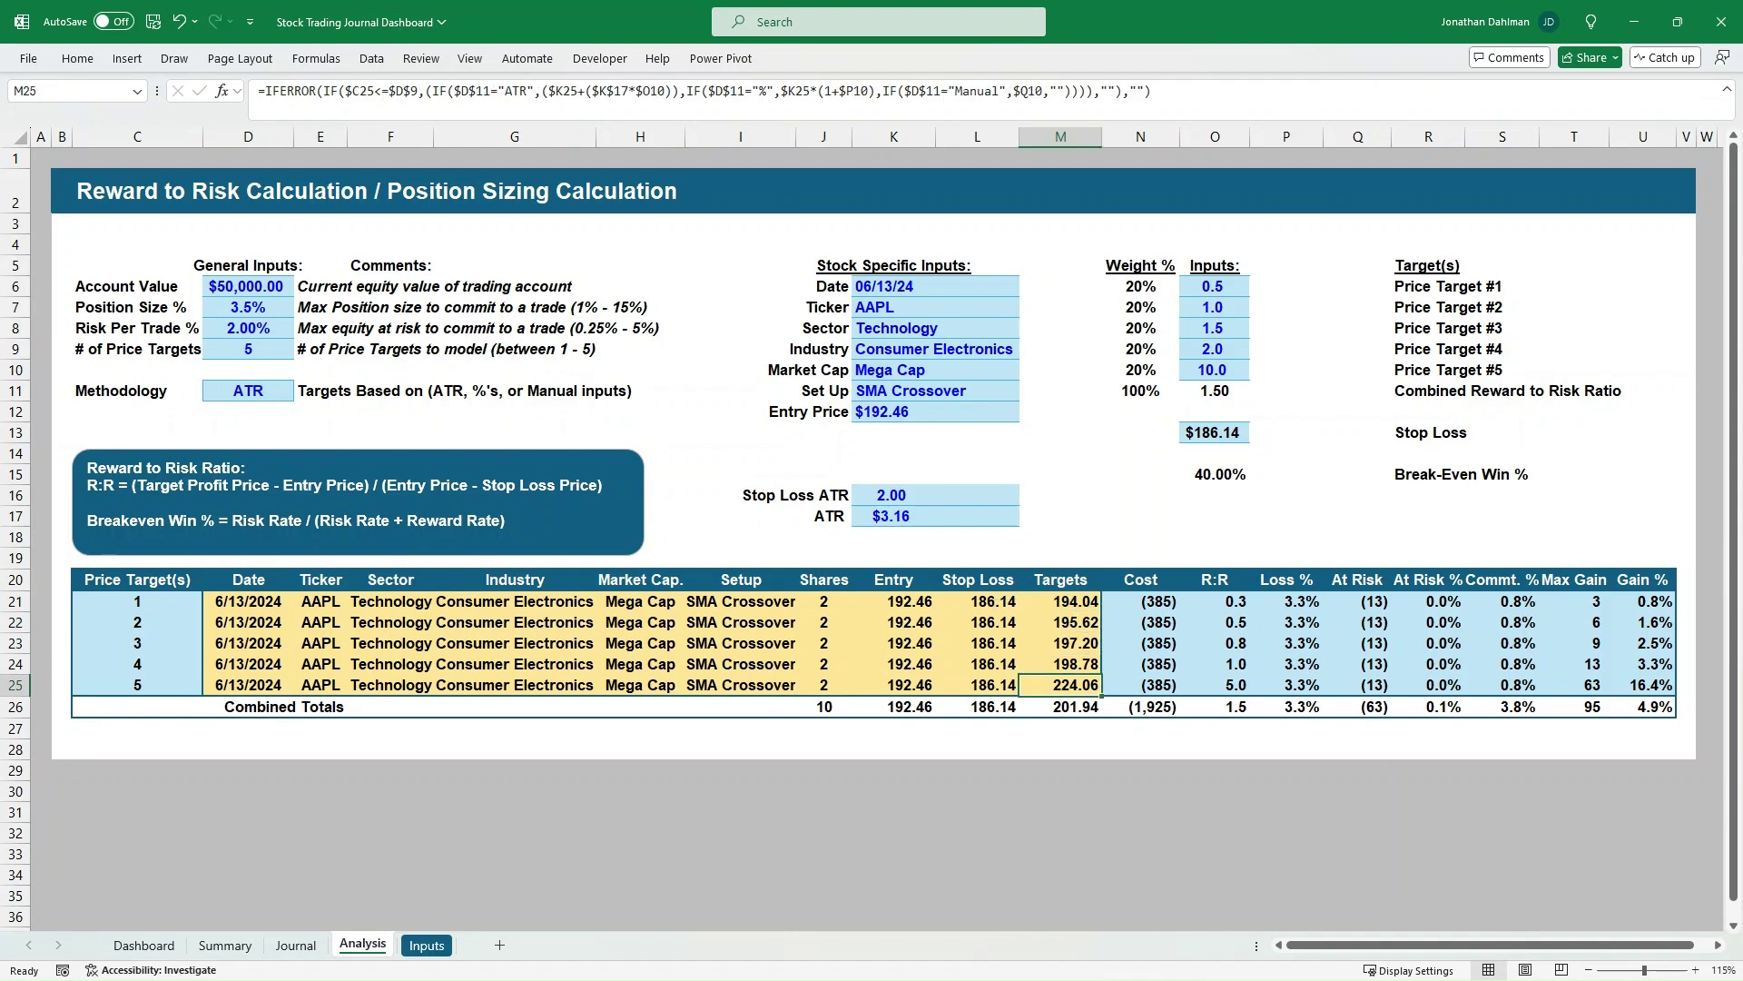
Review the Combined Totals row of the price target table from Cost through Gain %.
left_click(1140, 707)
left_click(1213, 706)
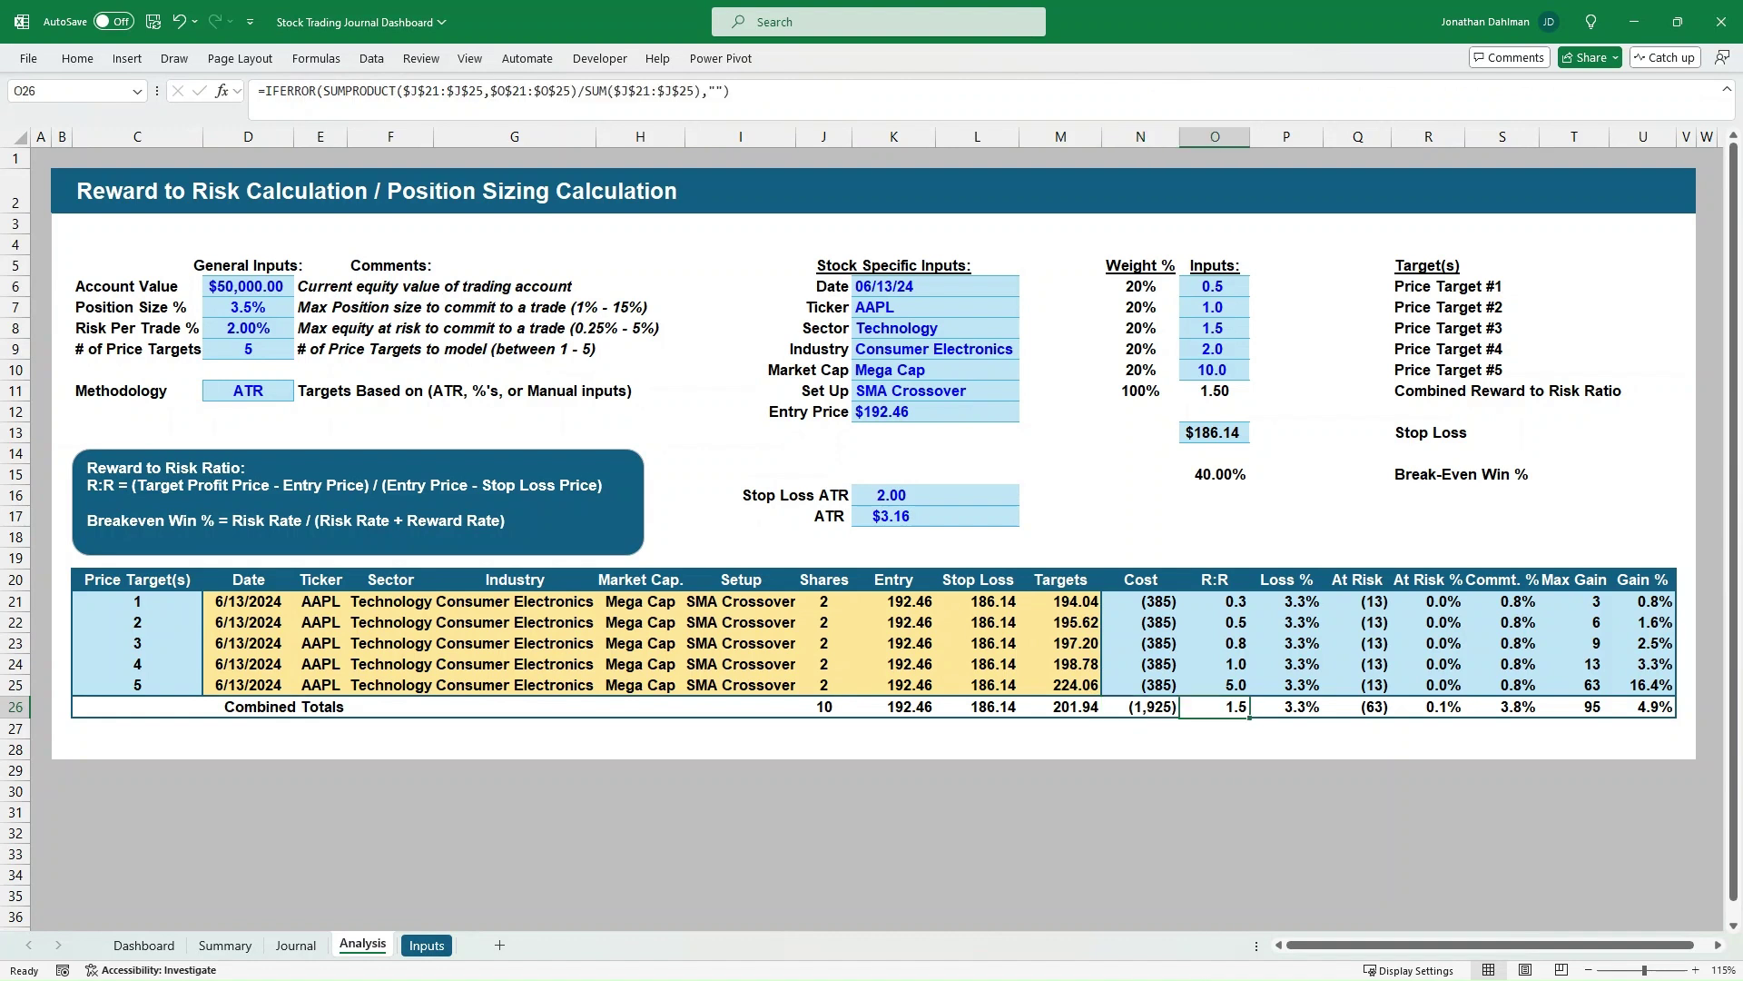
left_click(1286, 706)
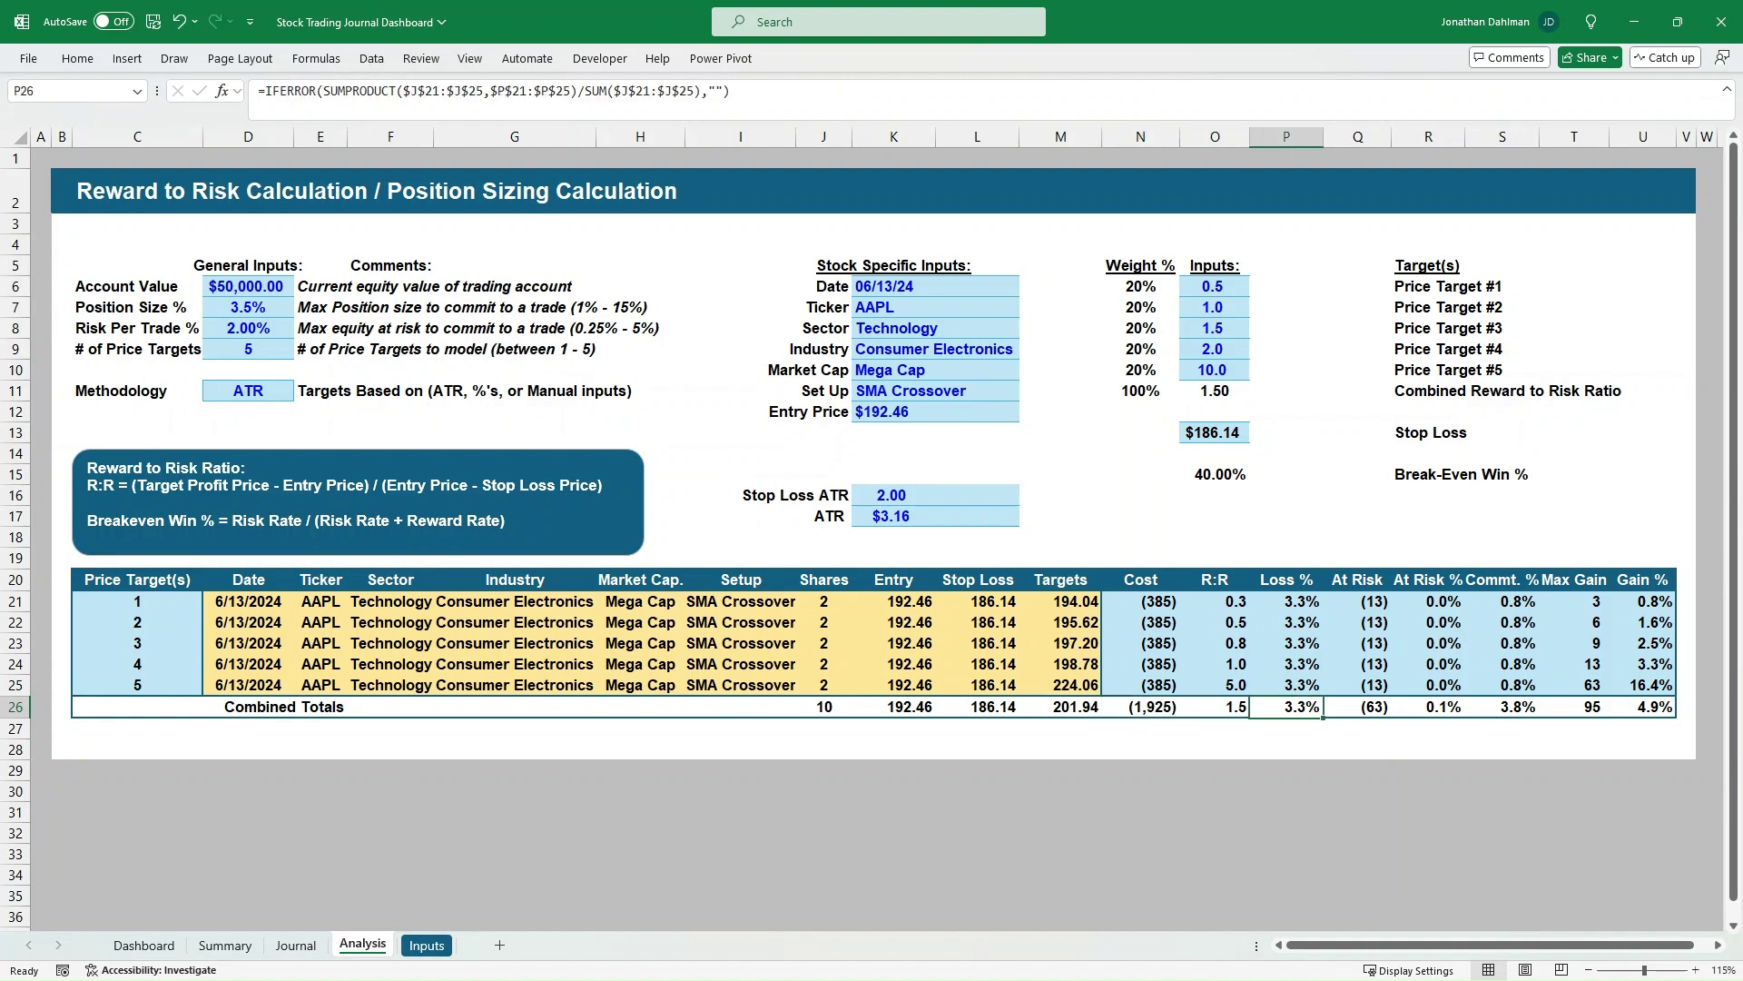
left_click(1357, 707)
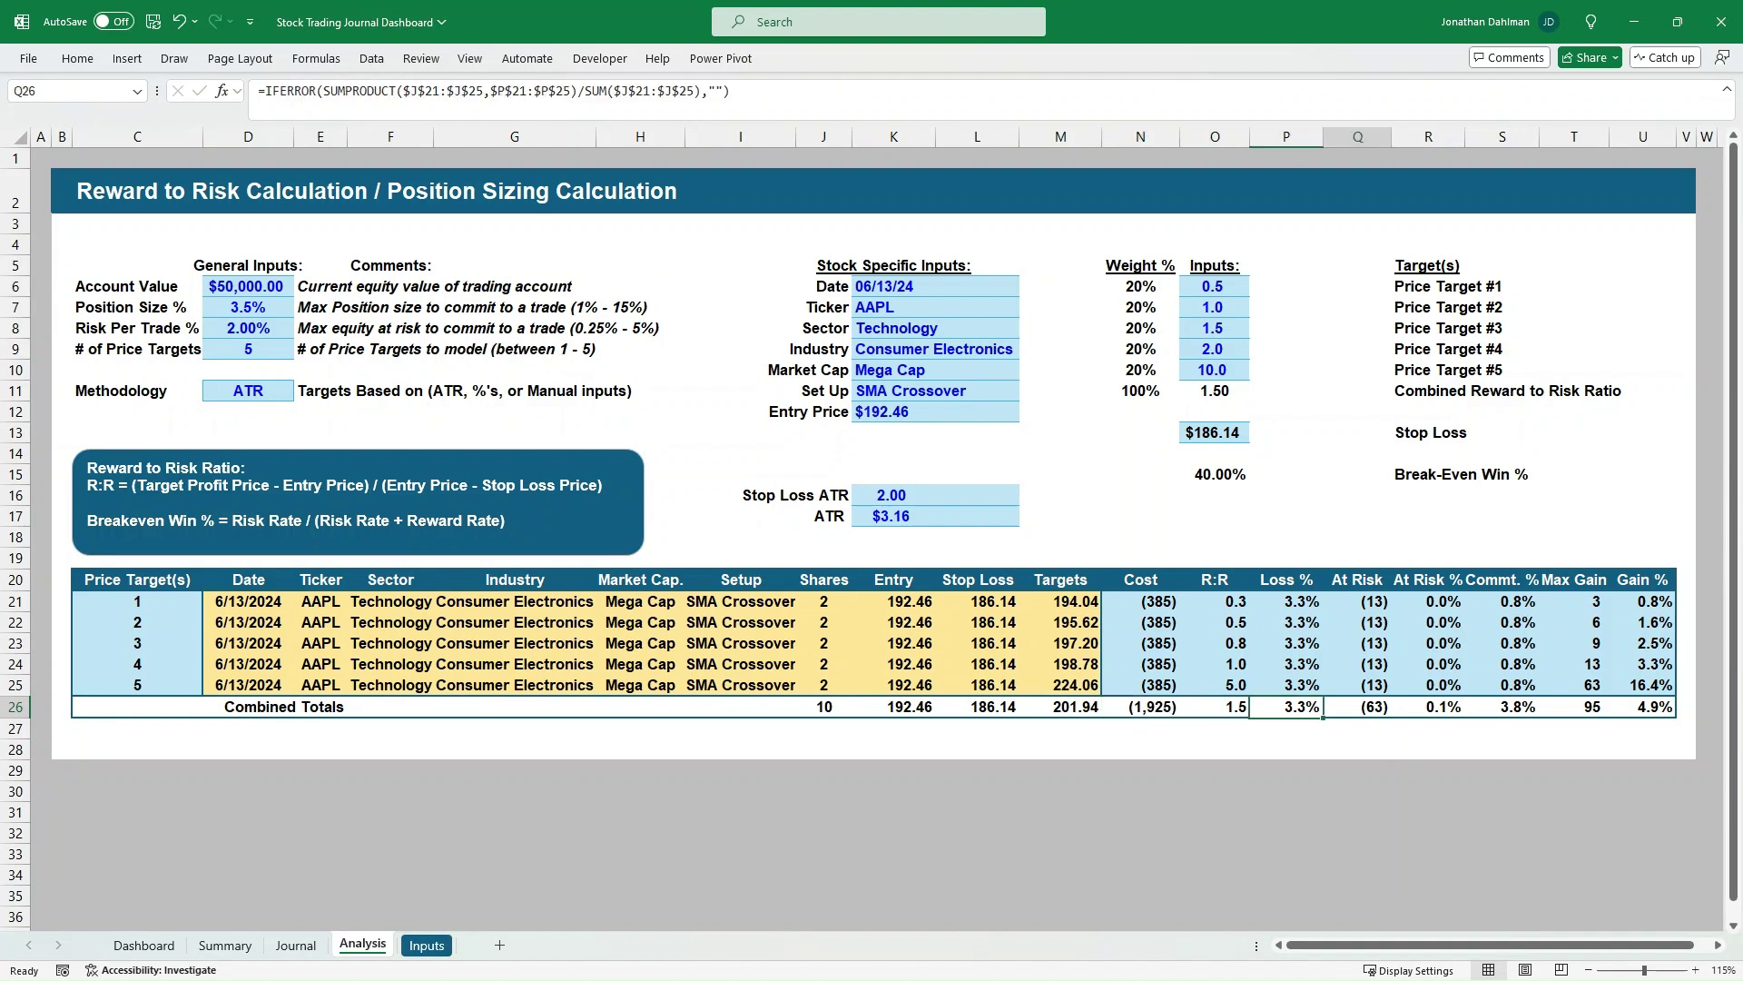
left_click(1427, 706)
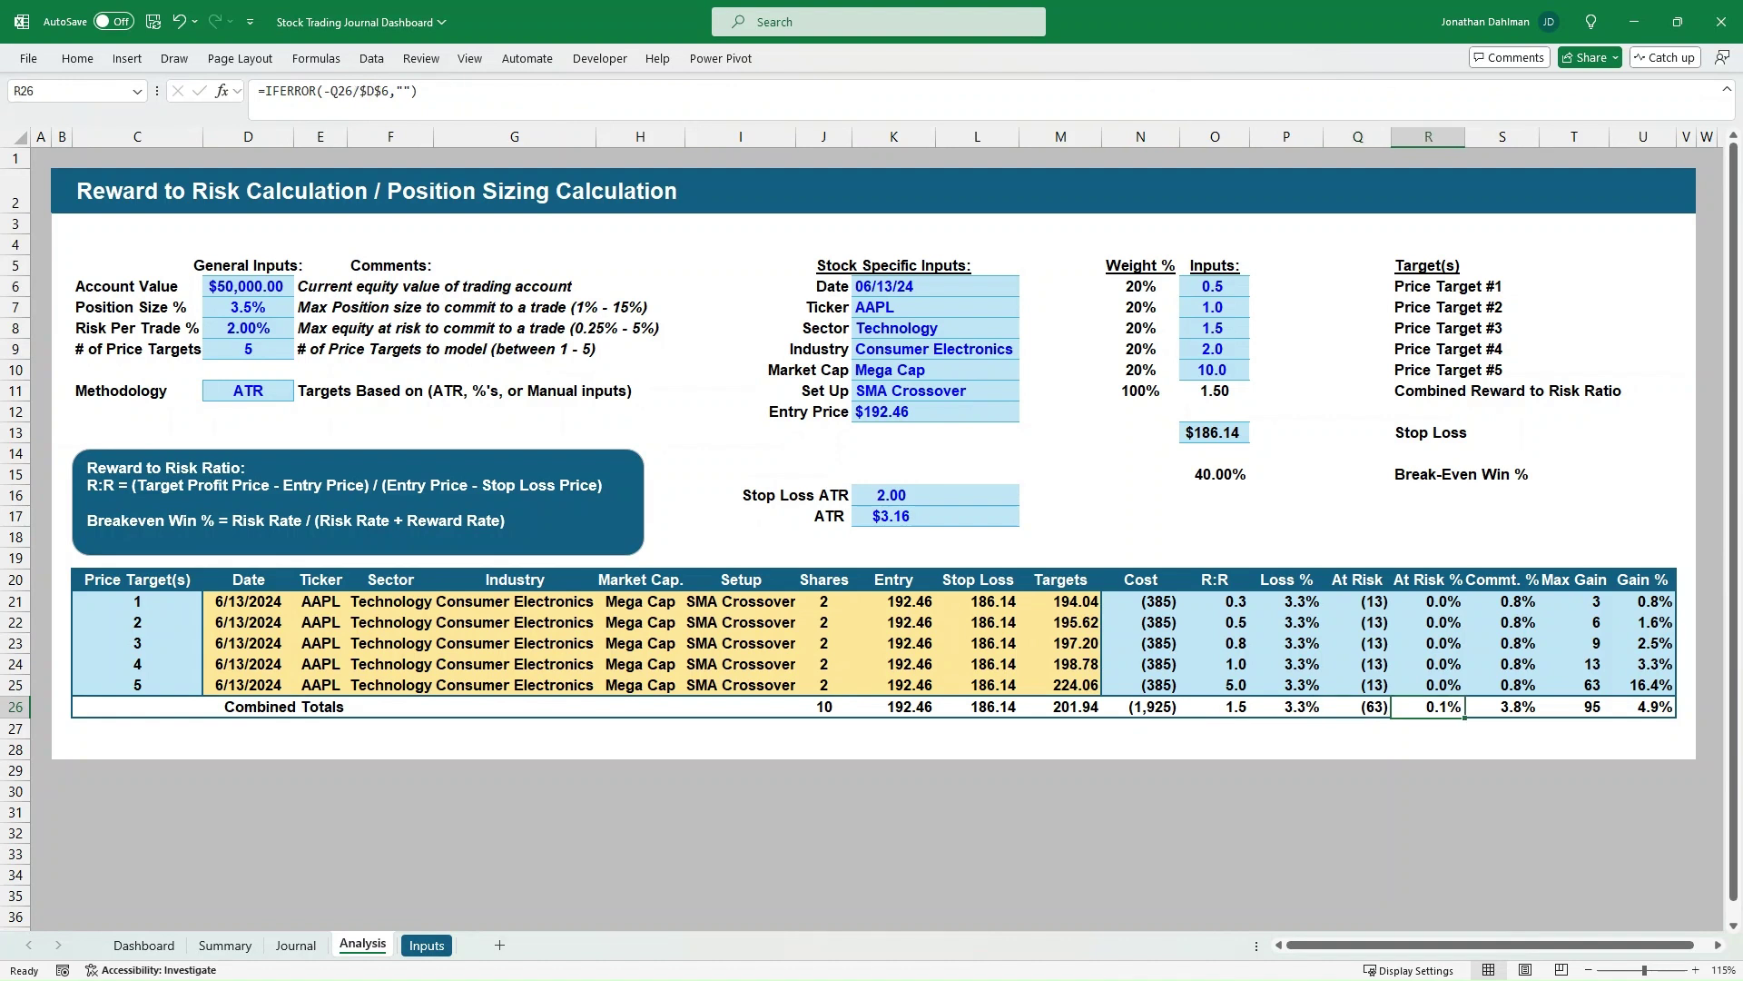
left_click(1502, 706)
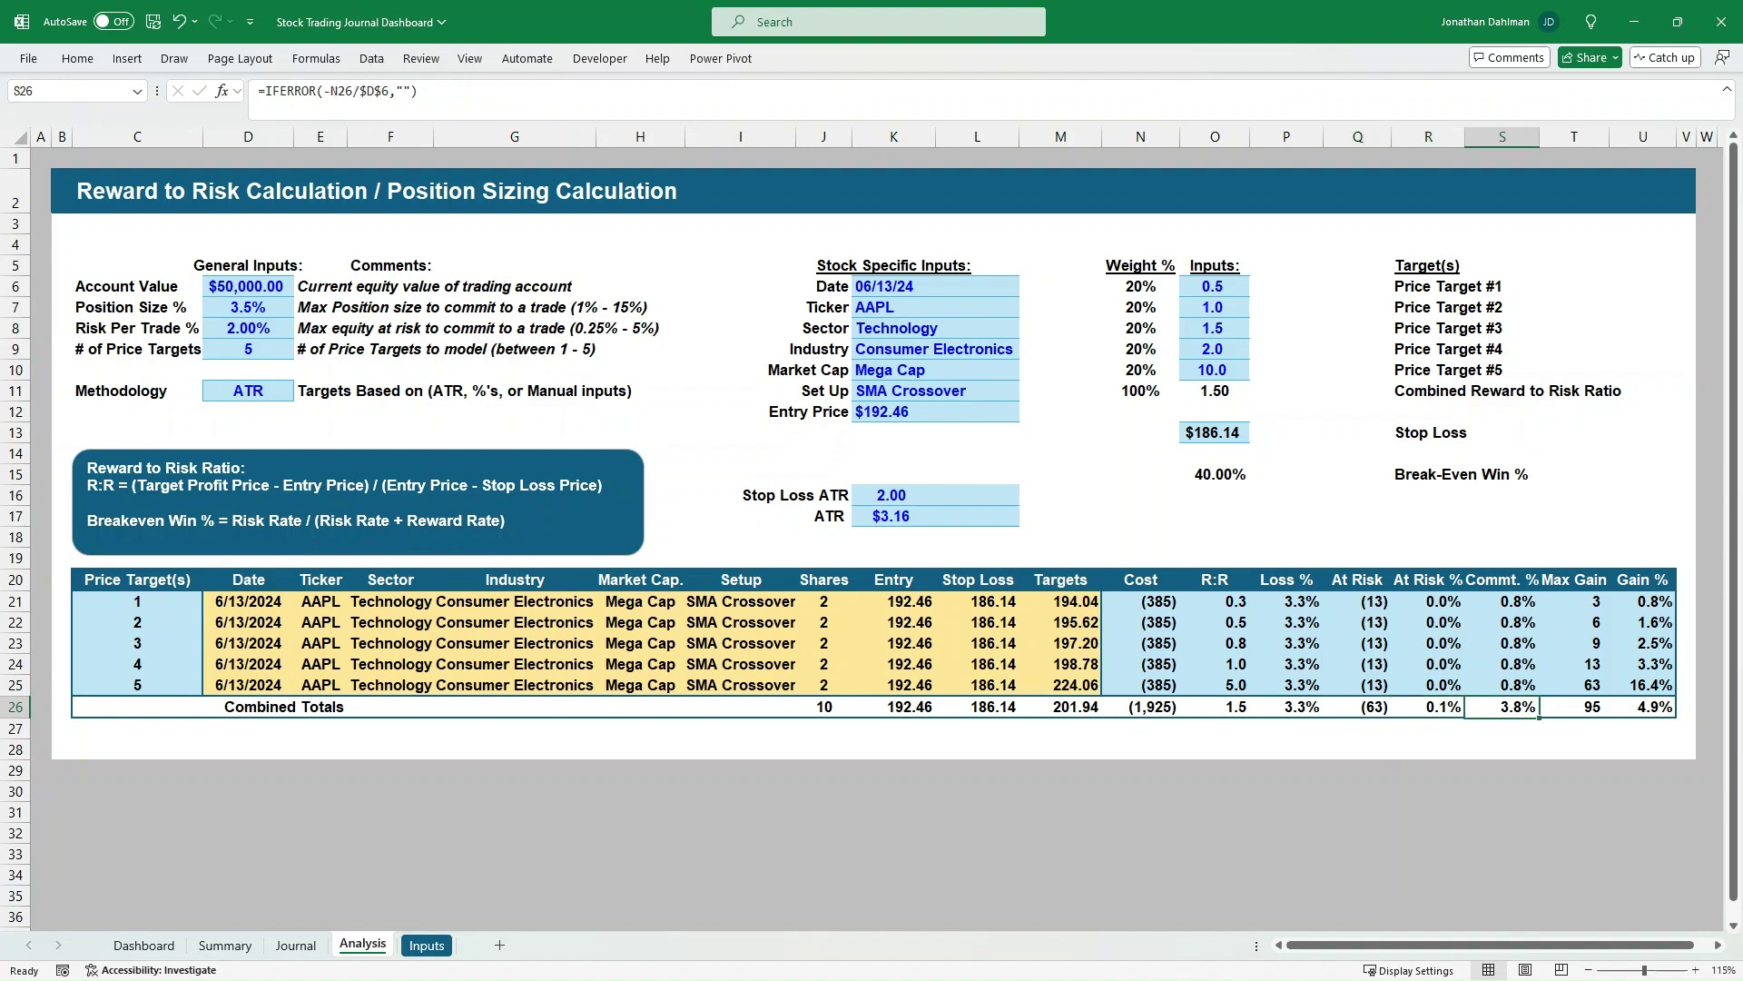
left_click(1574, 706)
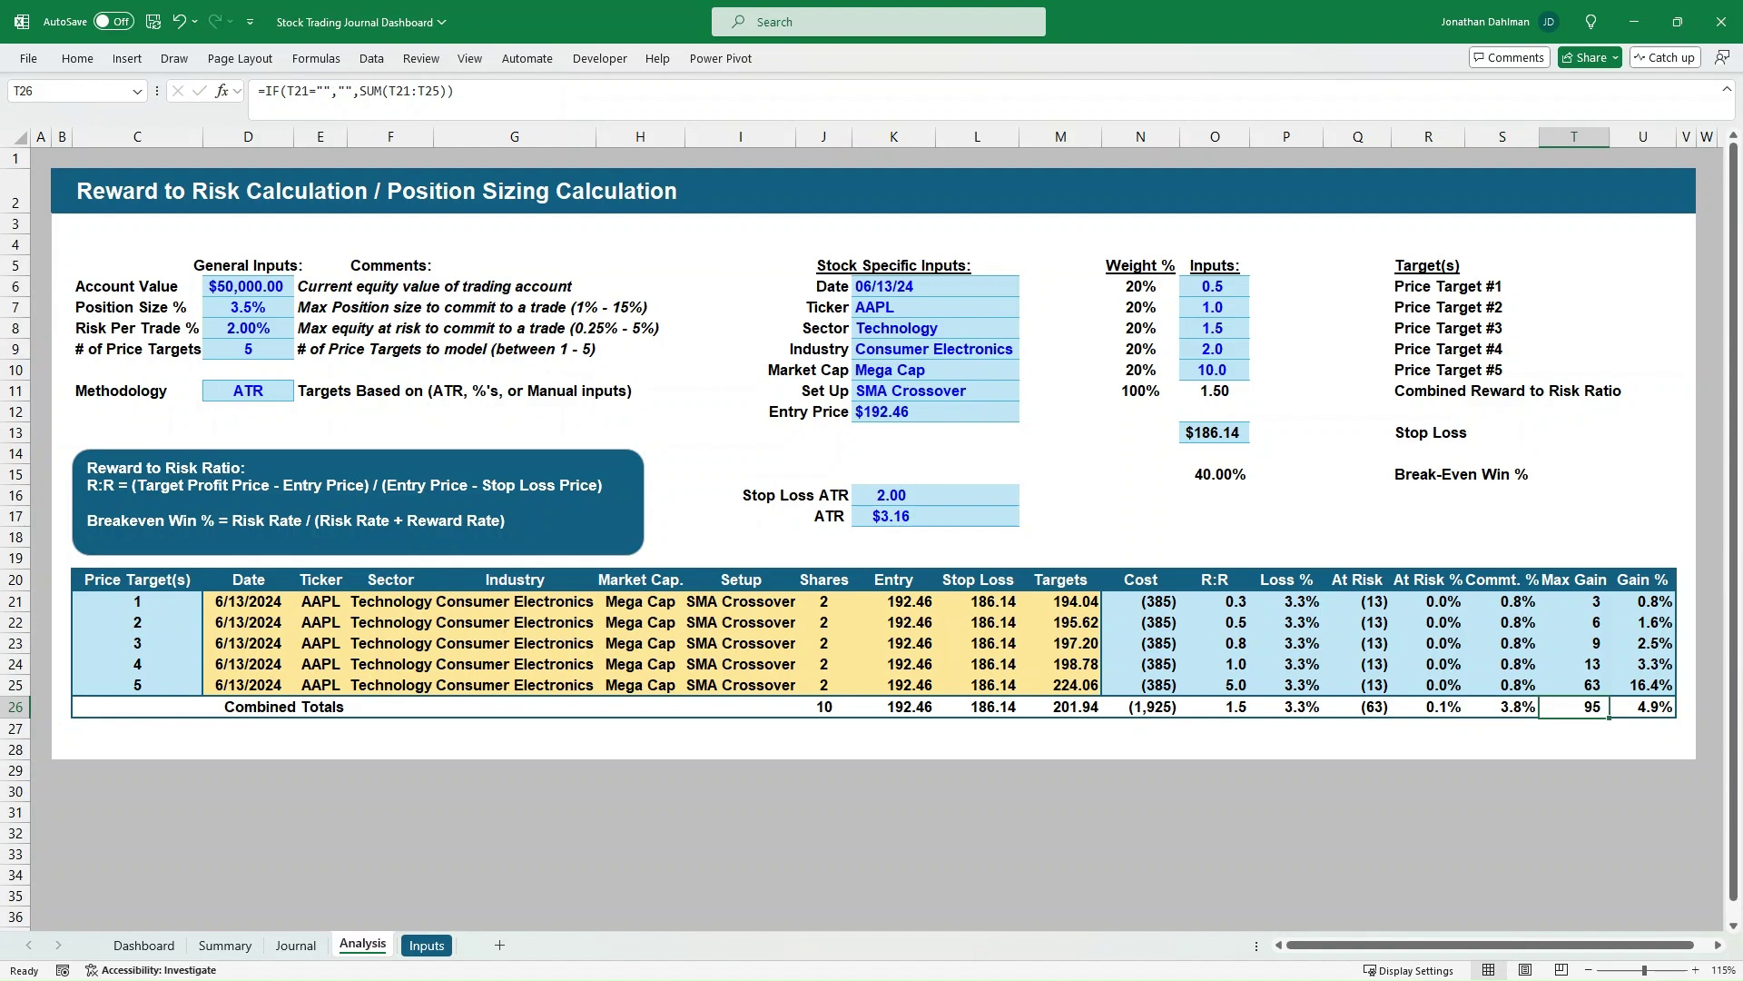
left_click(1642, 706)
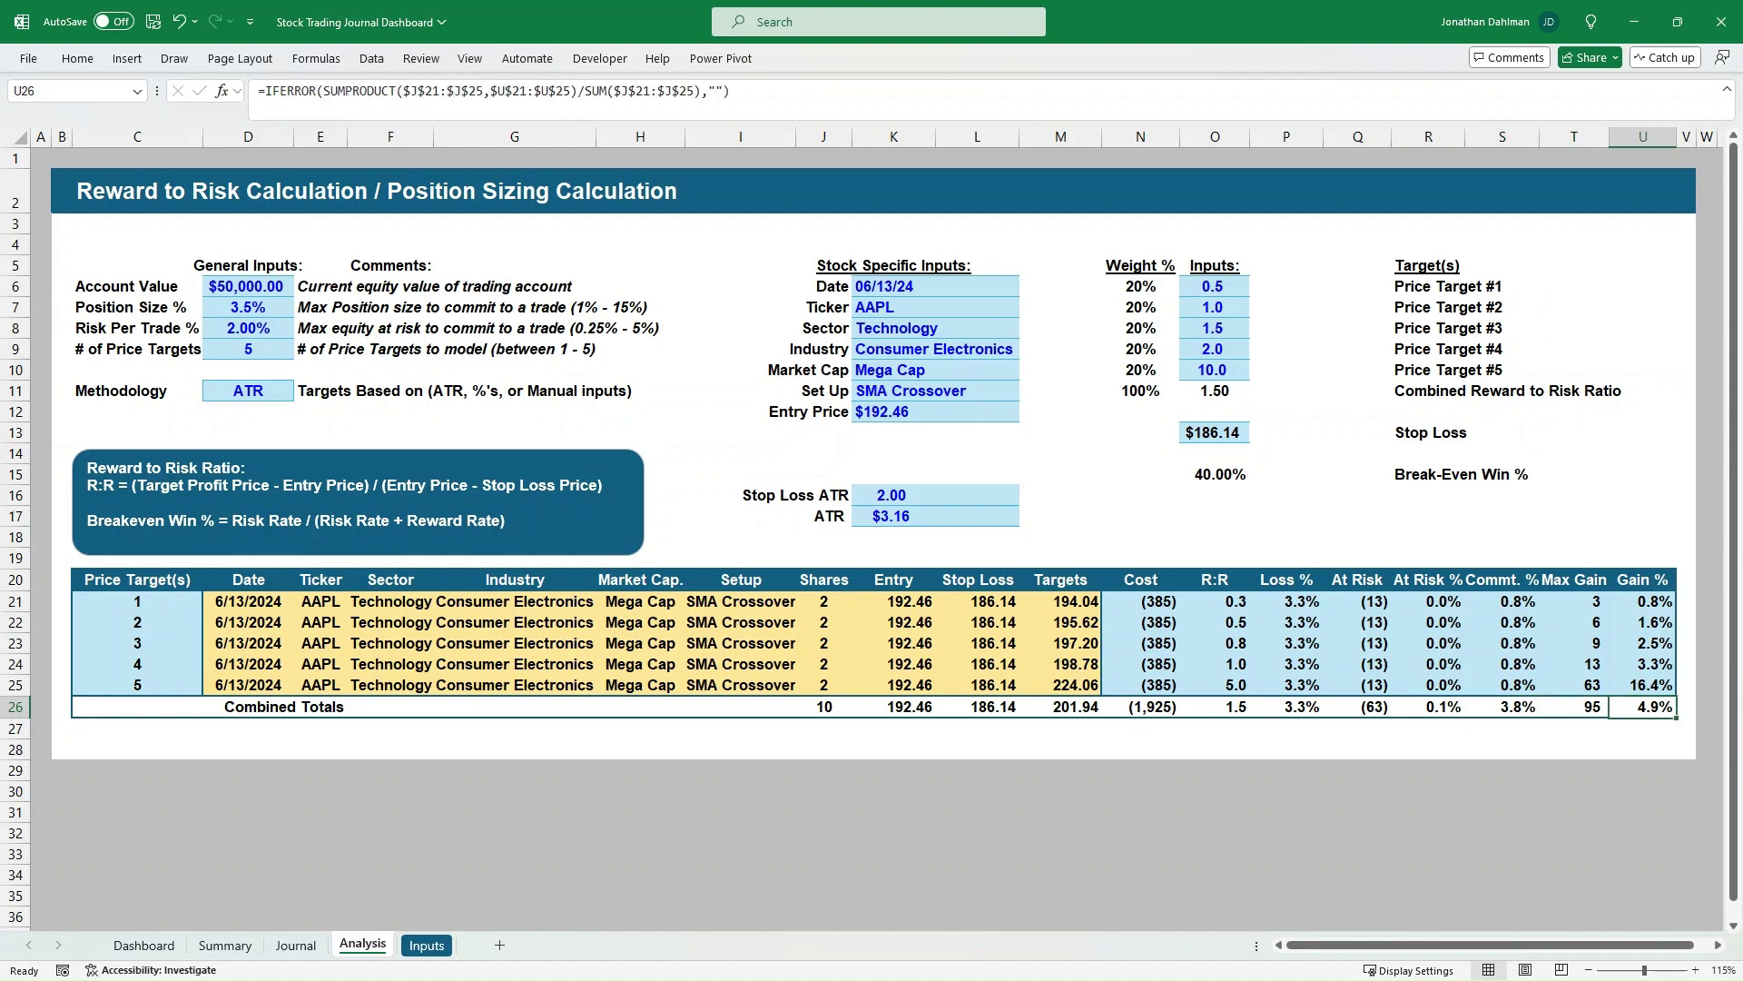
Copy the five AAPL price target rows from Date through Targets and paste them into the first empty row of the Journal sheet.
left_click_drag(248, 601, 1060, 685)
key("ctrl+c")
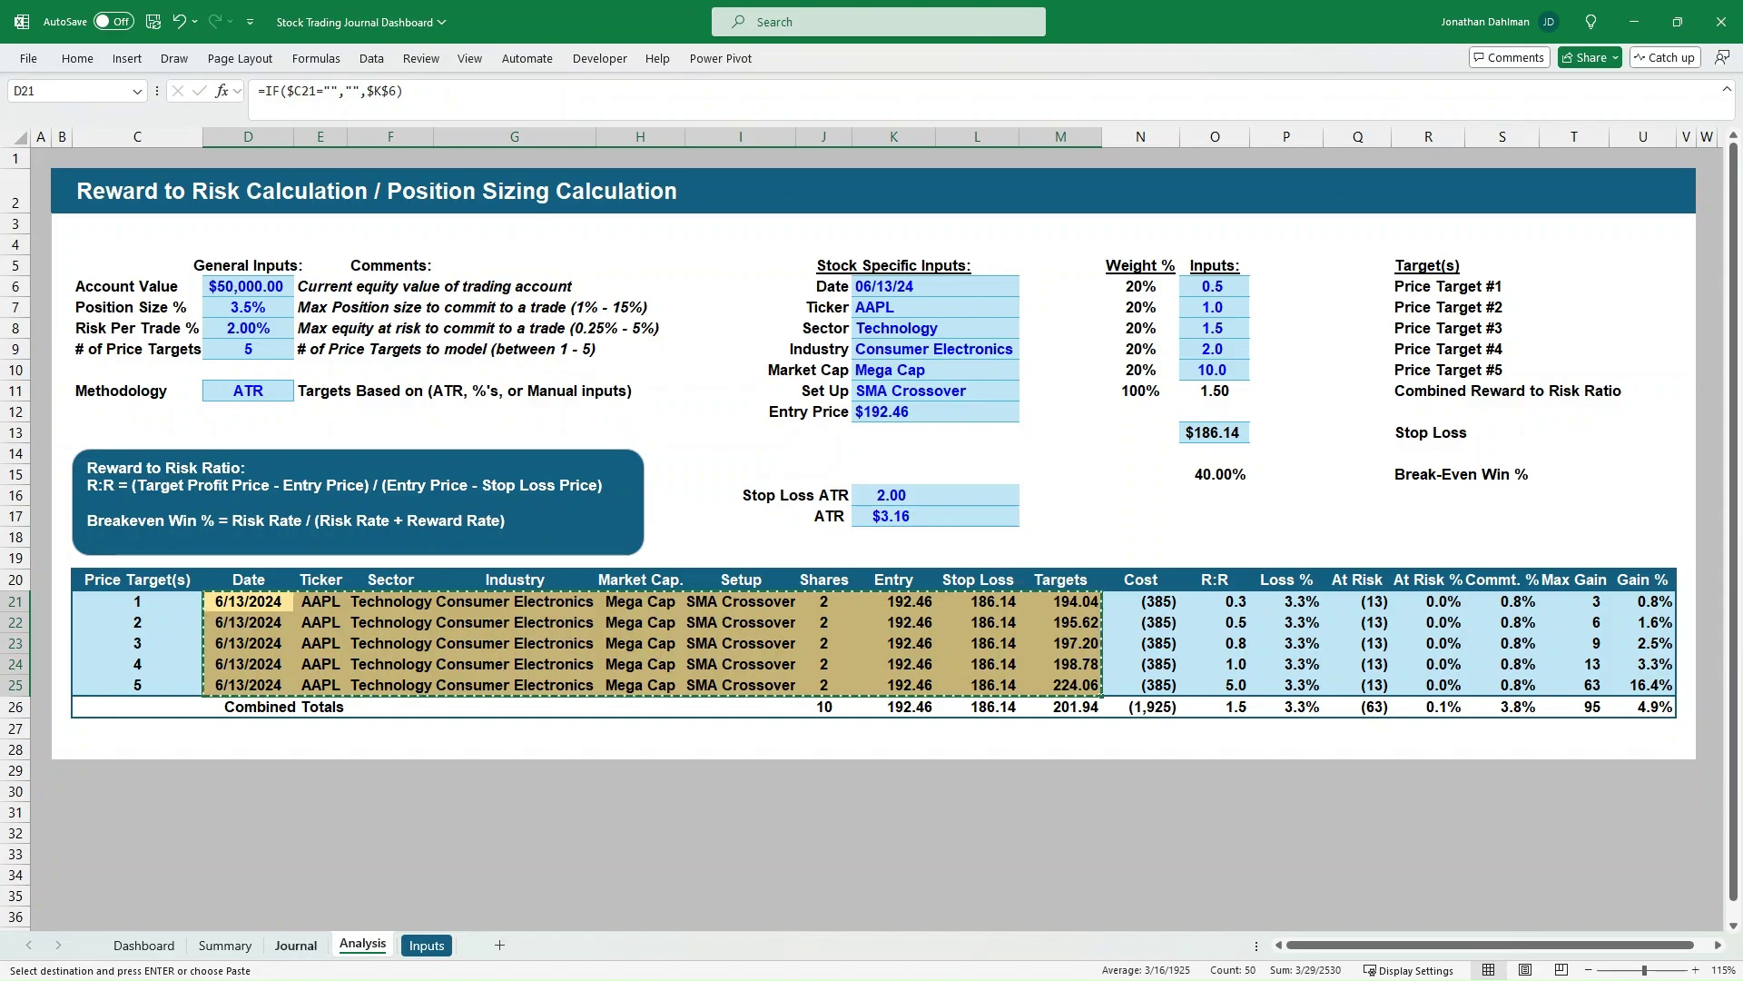
key("ctrl+Page_Up")
left_click(112, 707)
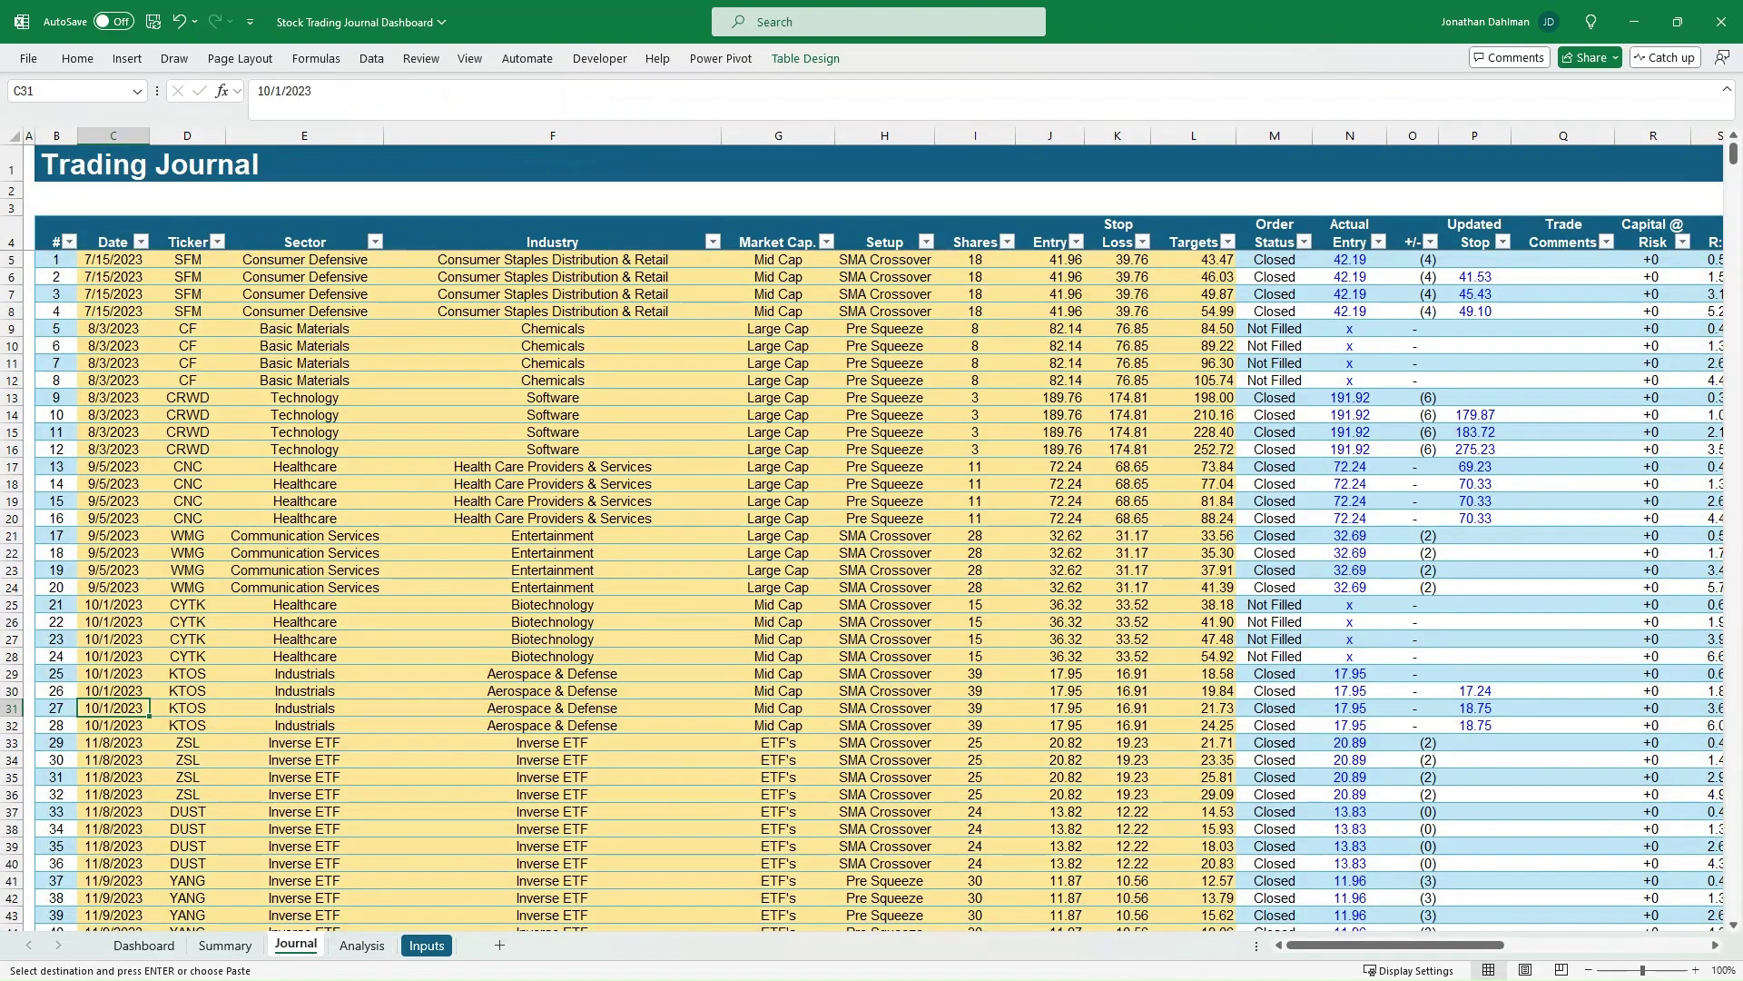
key("ctrl+Down")
key("Down")
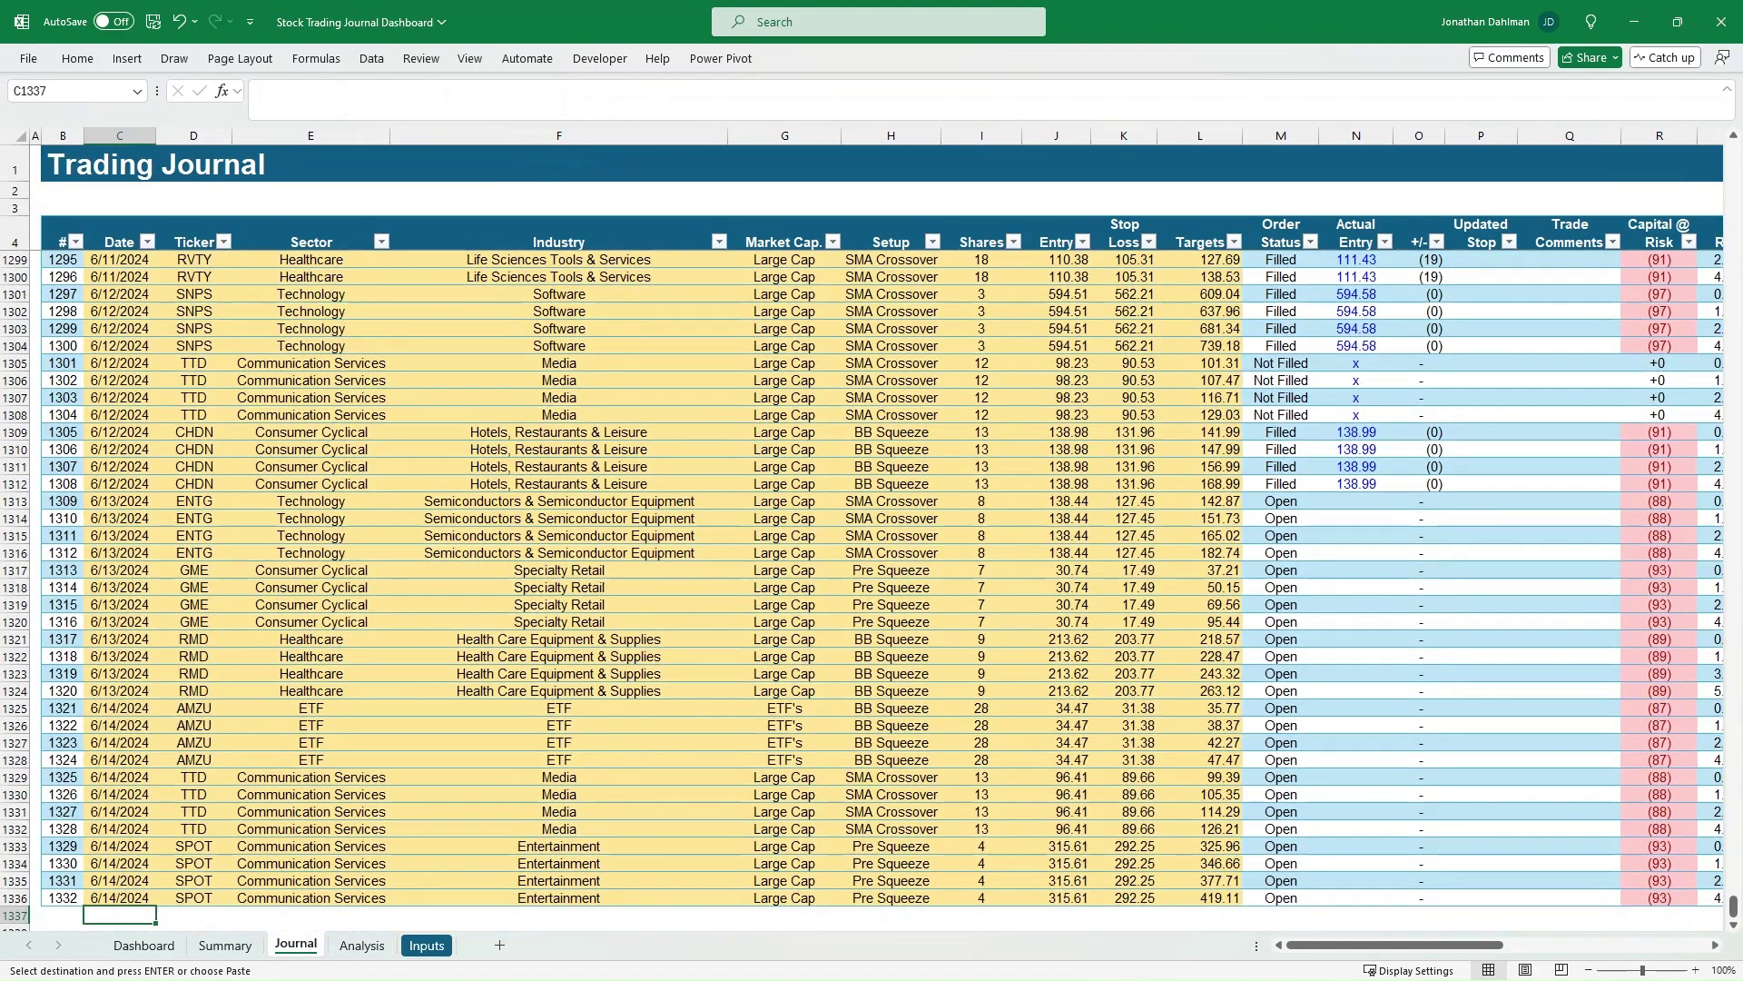
key("Return")
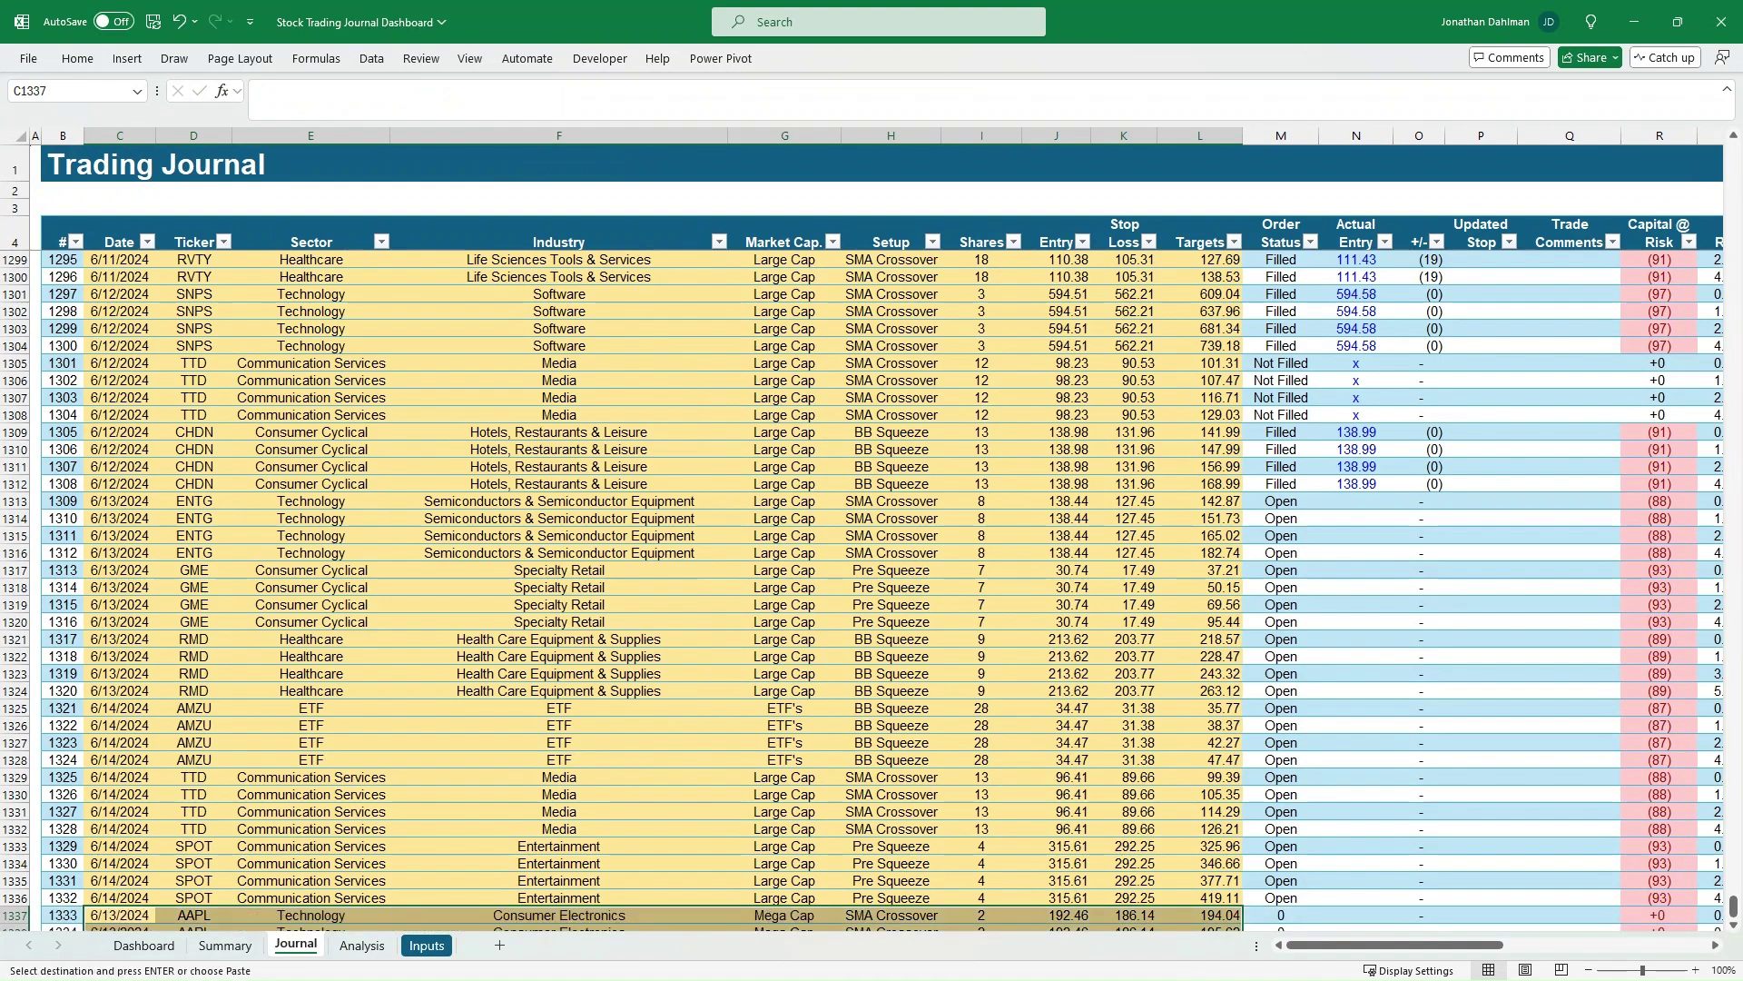
scroll(883, 590, "down", 7)
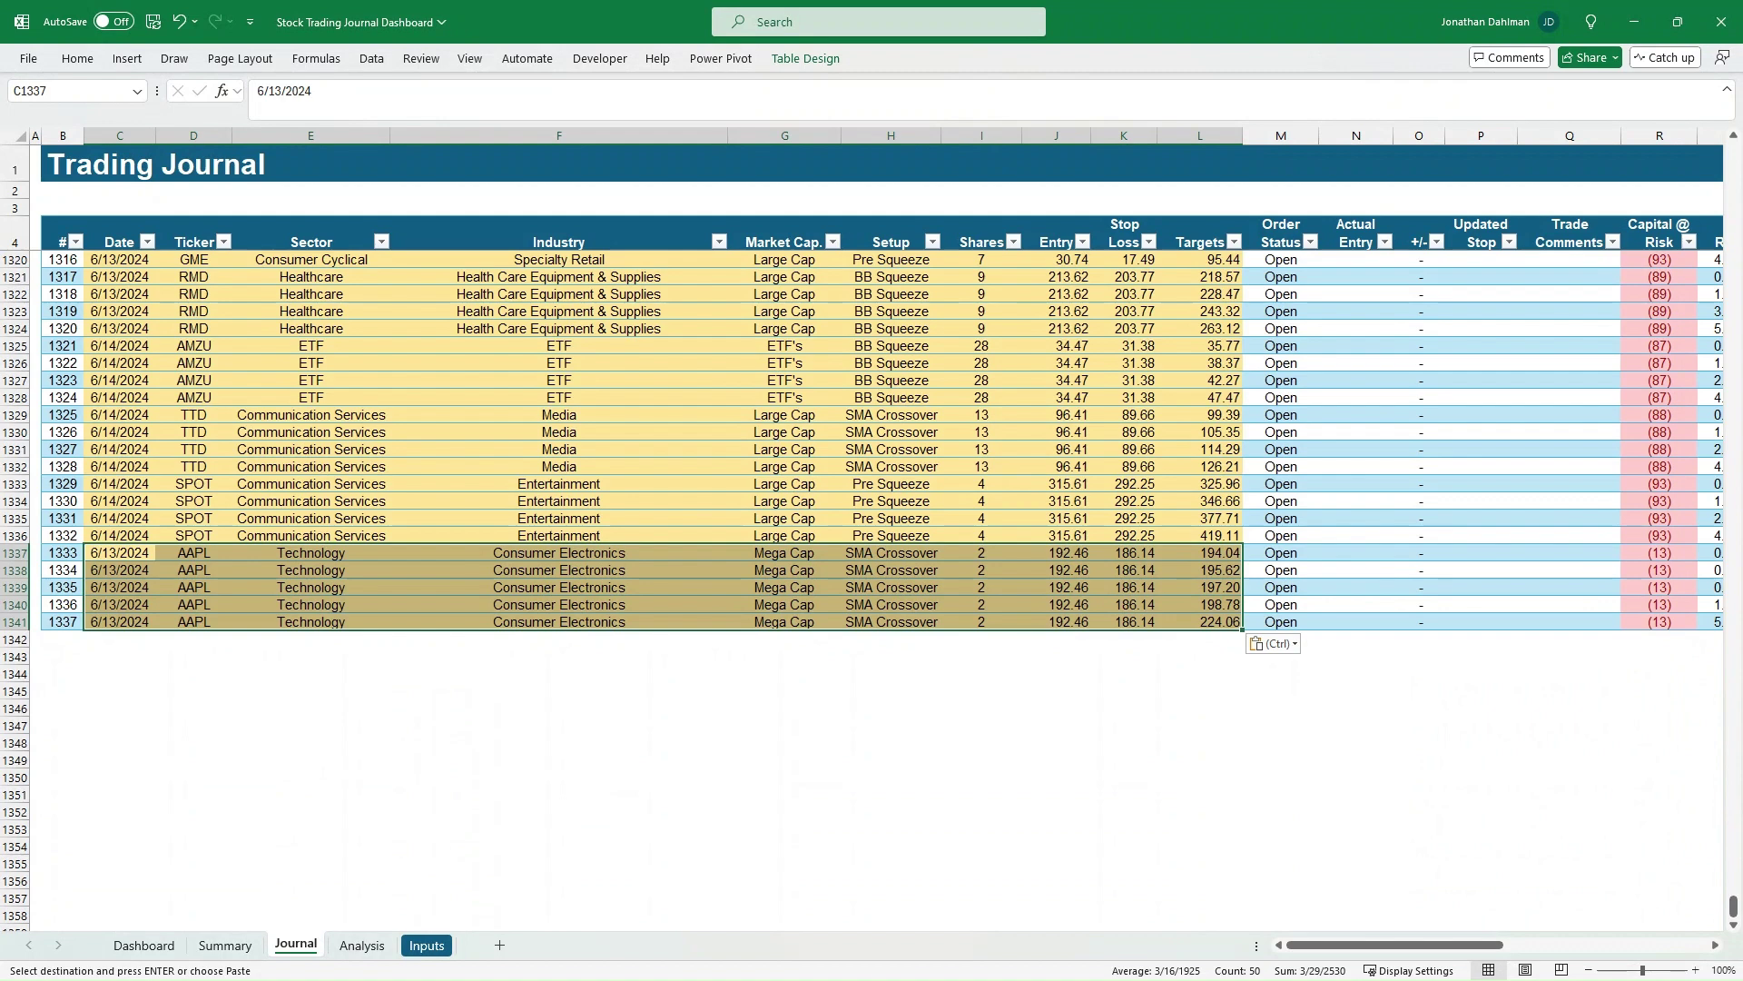
Filter the Journal's Order Status column to show only Filled and Open trades, starting from the first matching row.
left_click(1309, 242)
left_click(1129, 512)
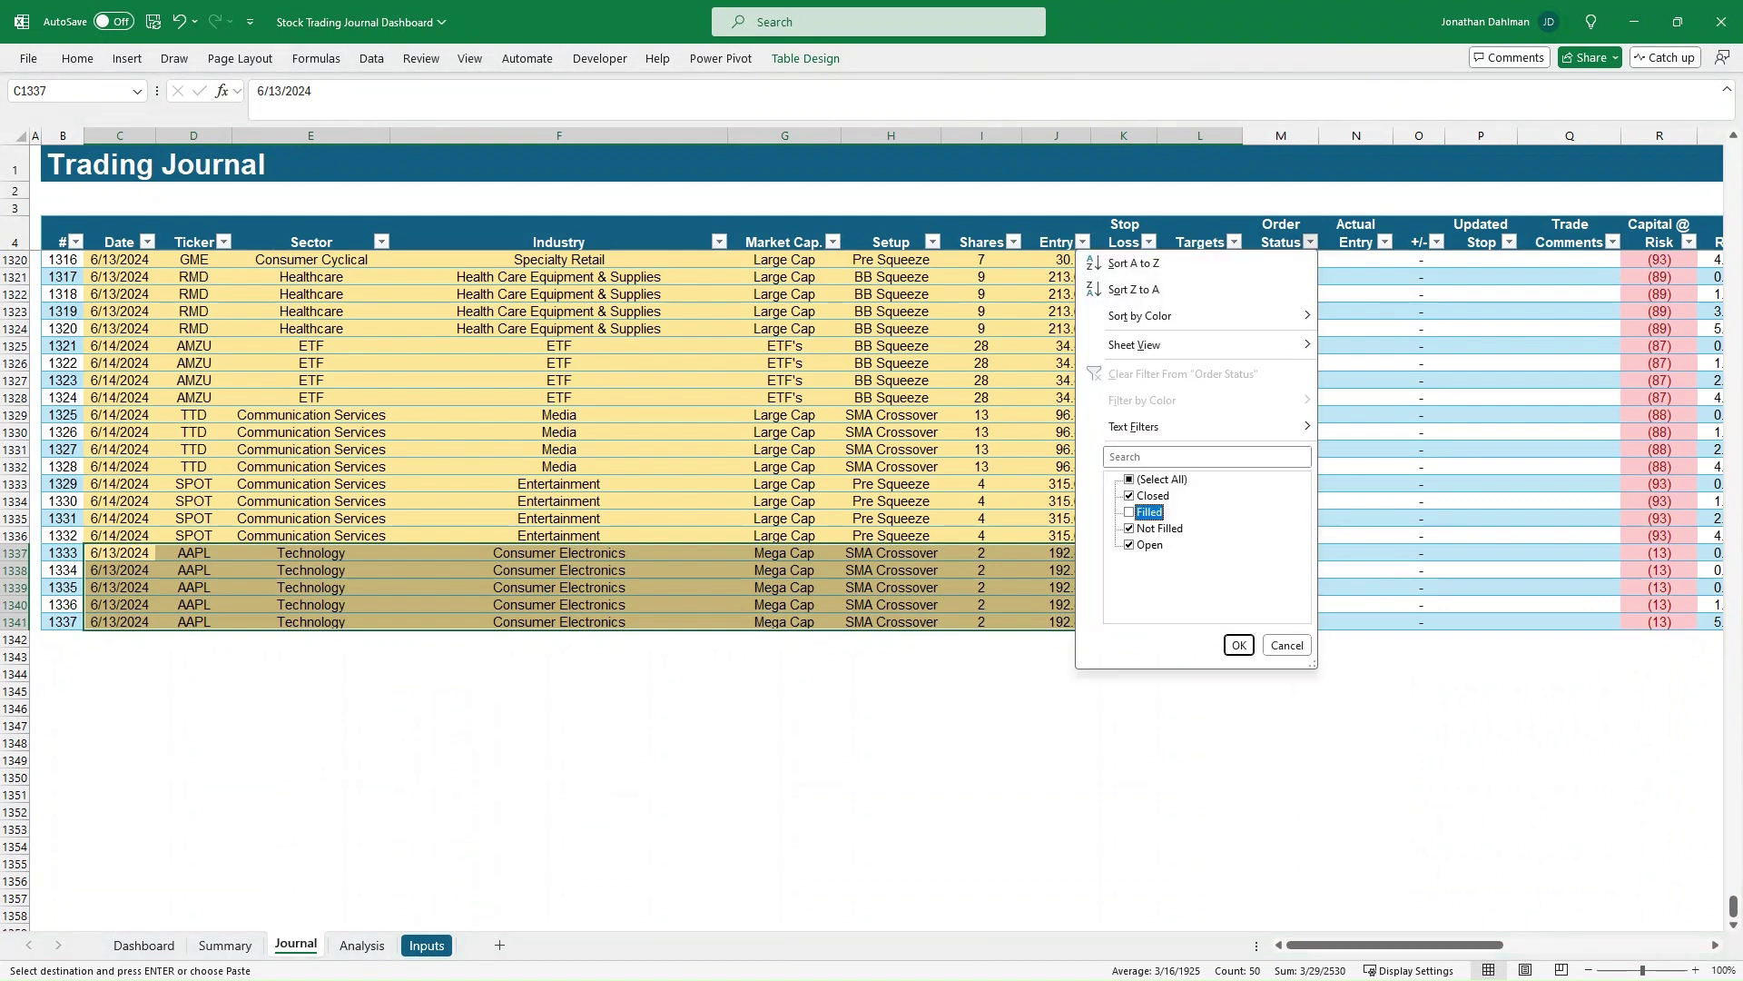
left_click(1128, 512)
left_click(1129, 495)
left_click(1128, 528)
left_click(1239, 645)
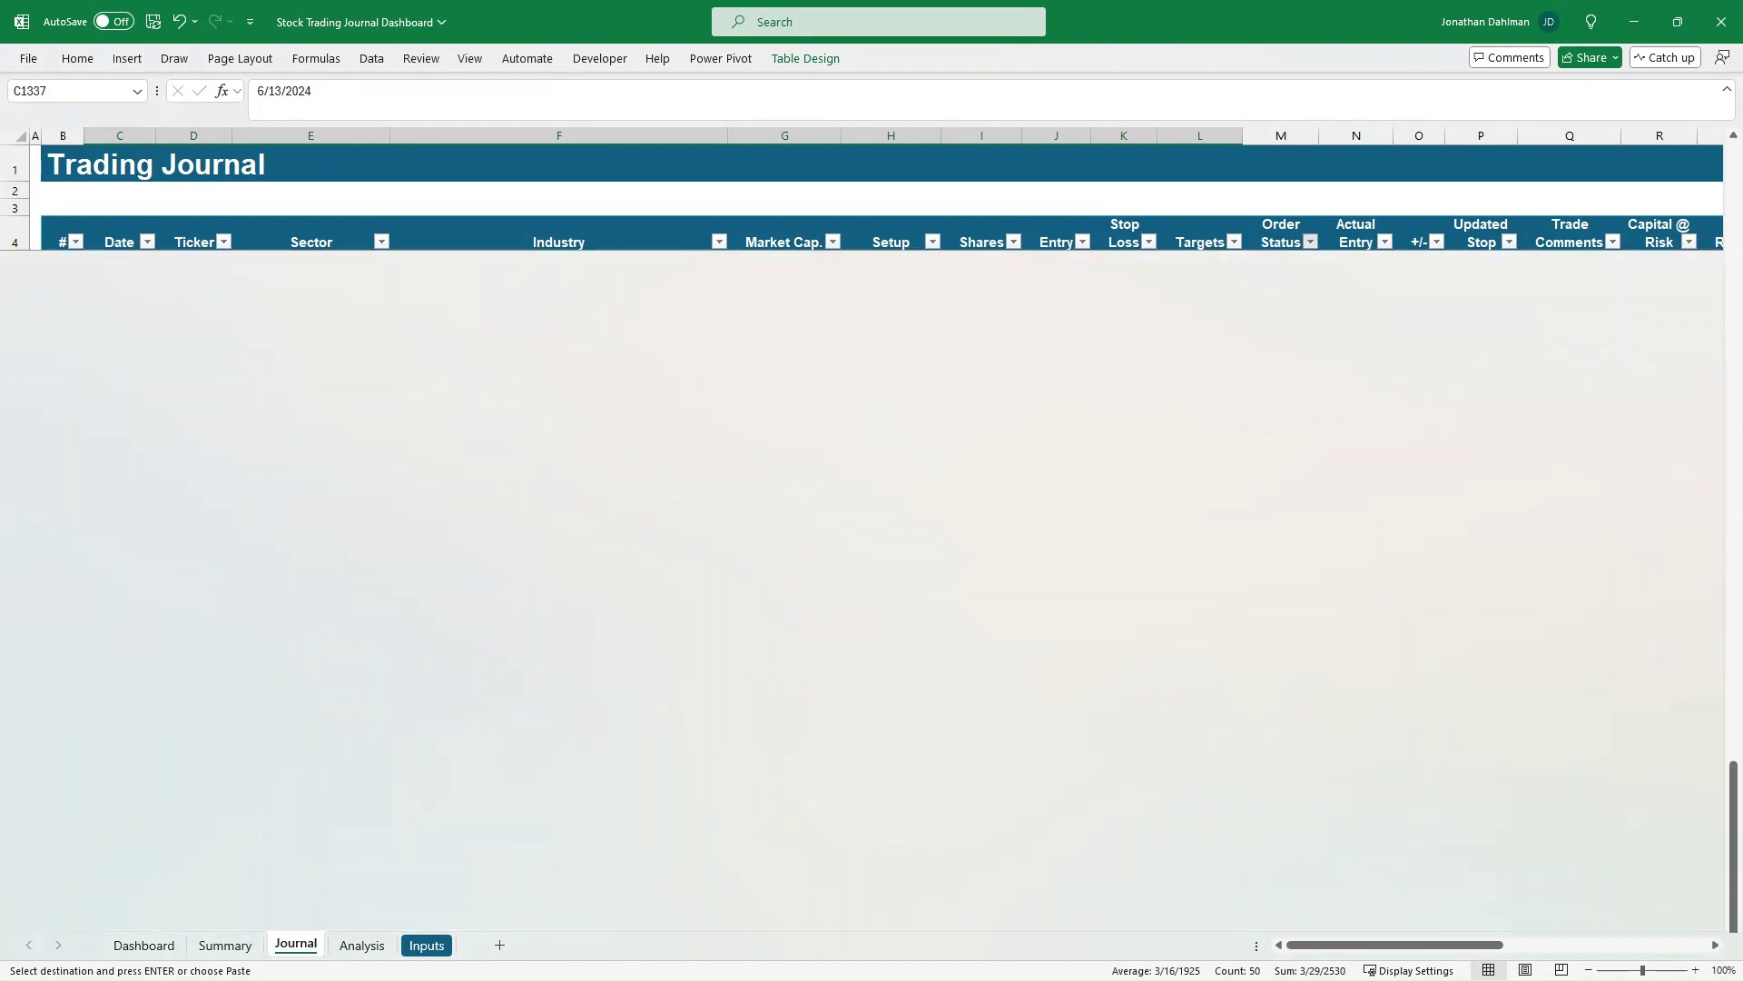
key("ctrl+Home")
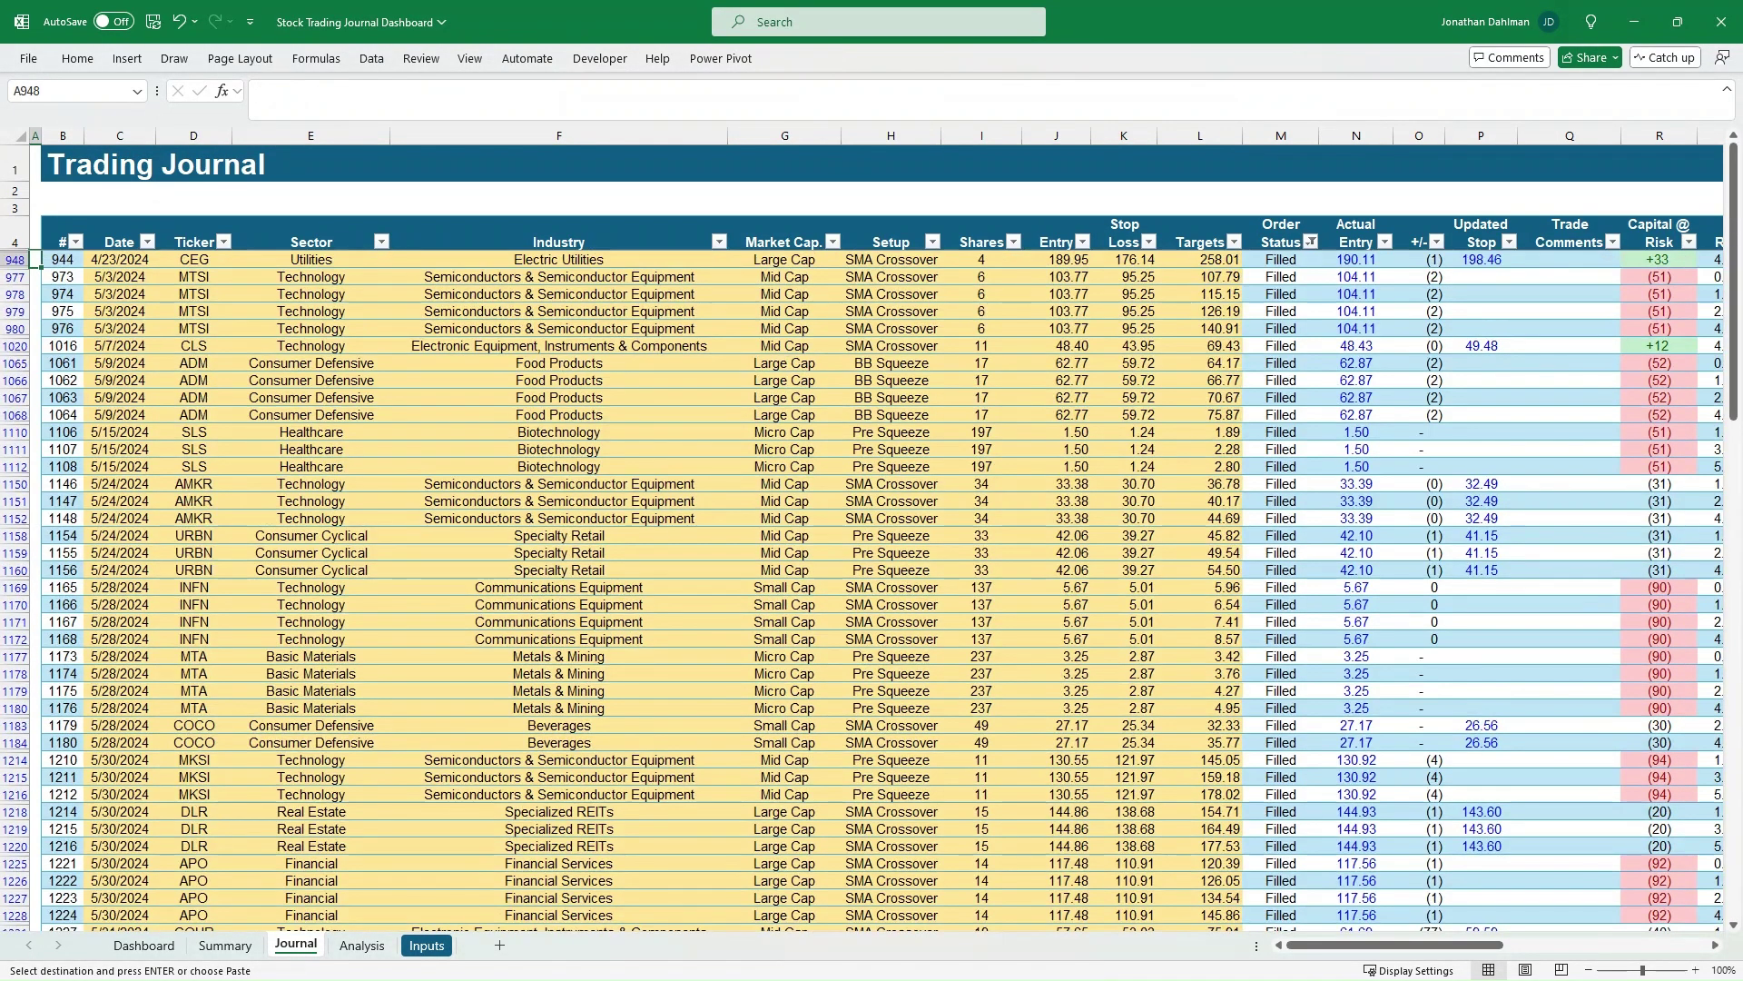
Clear the pending copy selection on the Analysis sheet and return to the Journal sheet.
left_click(362, 945)
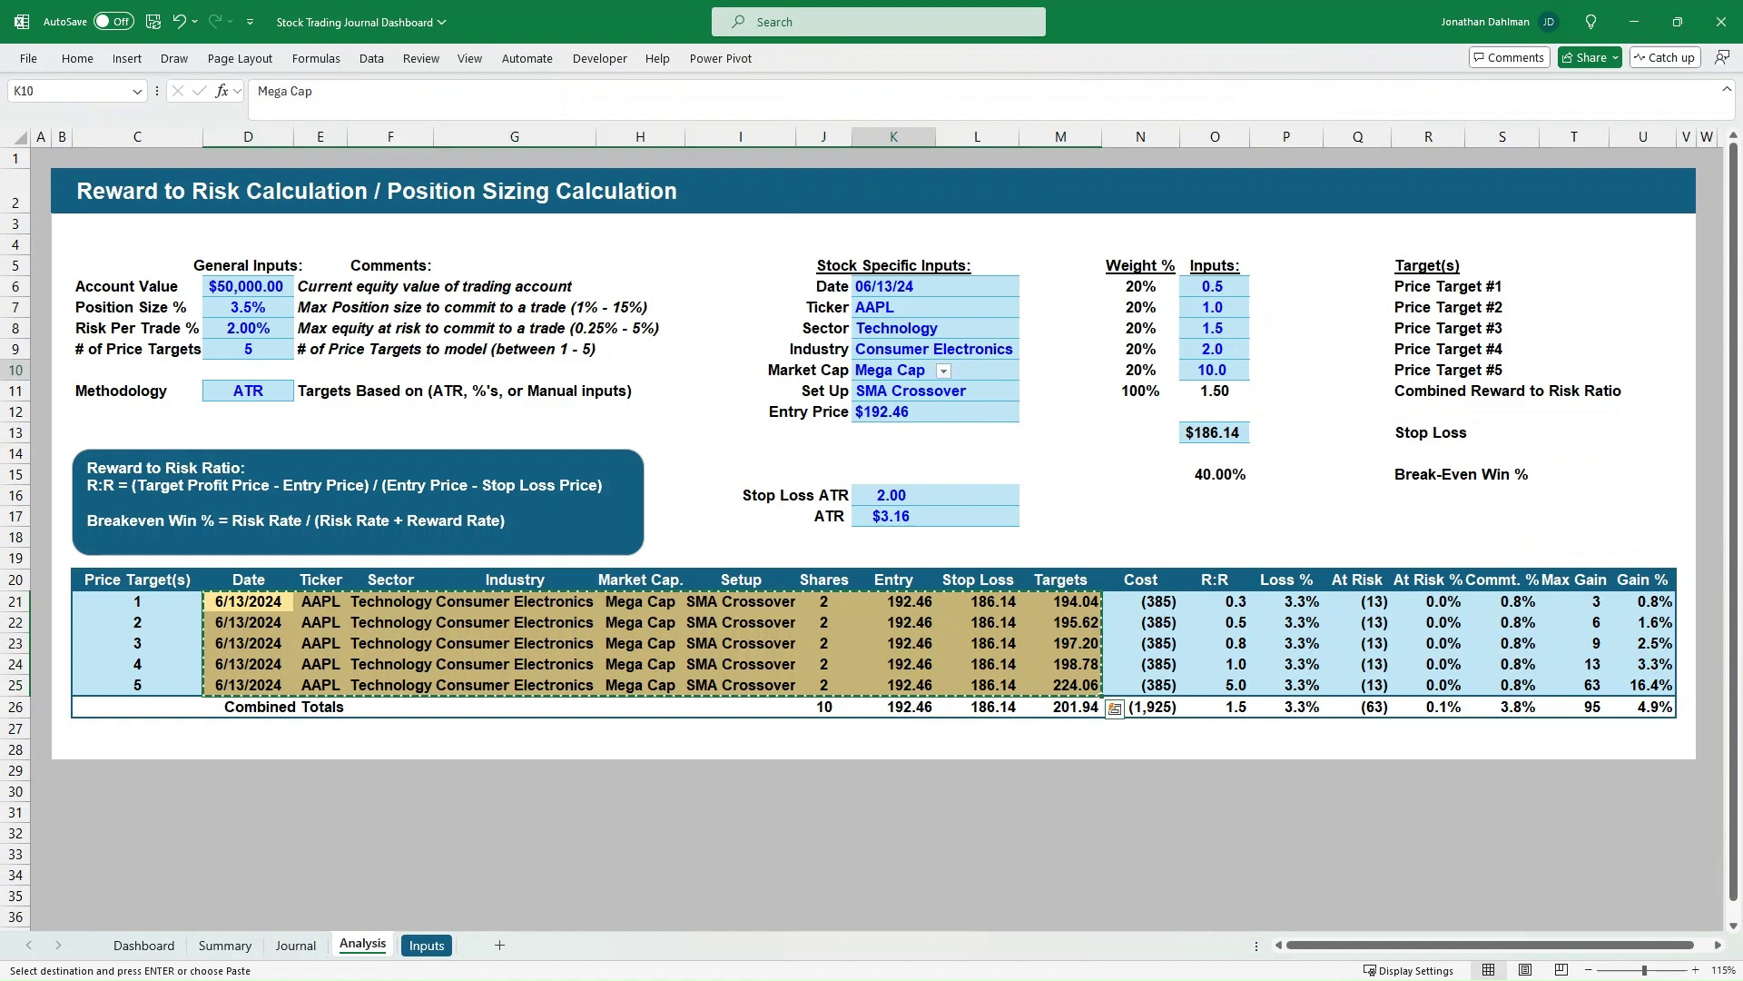
key("Escape")
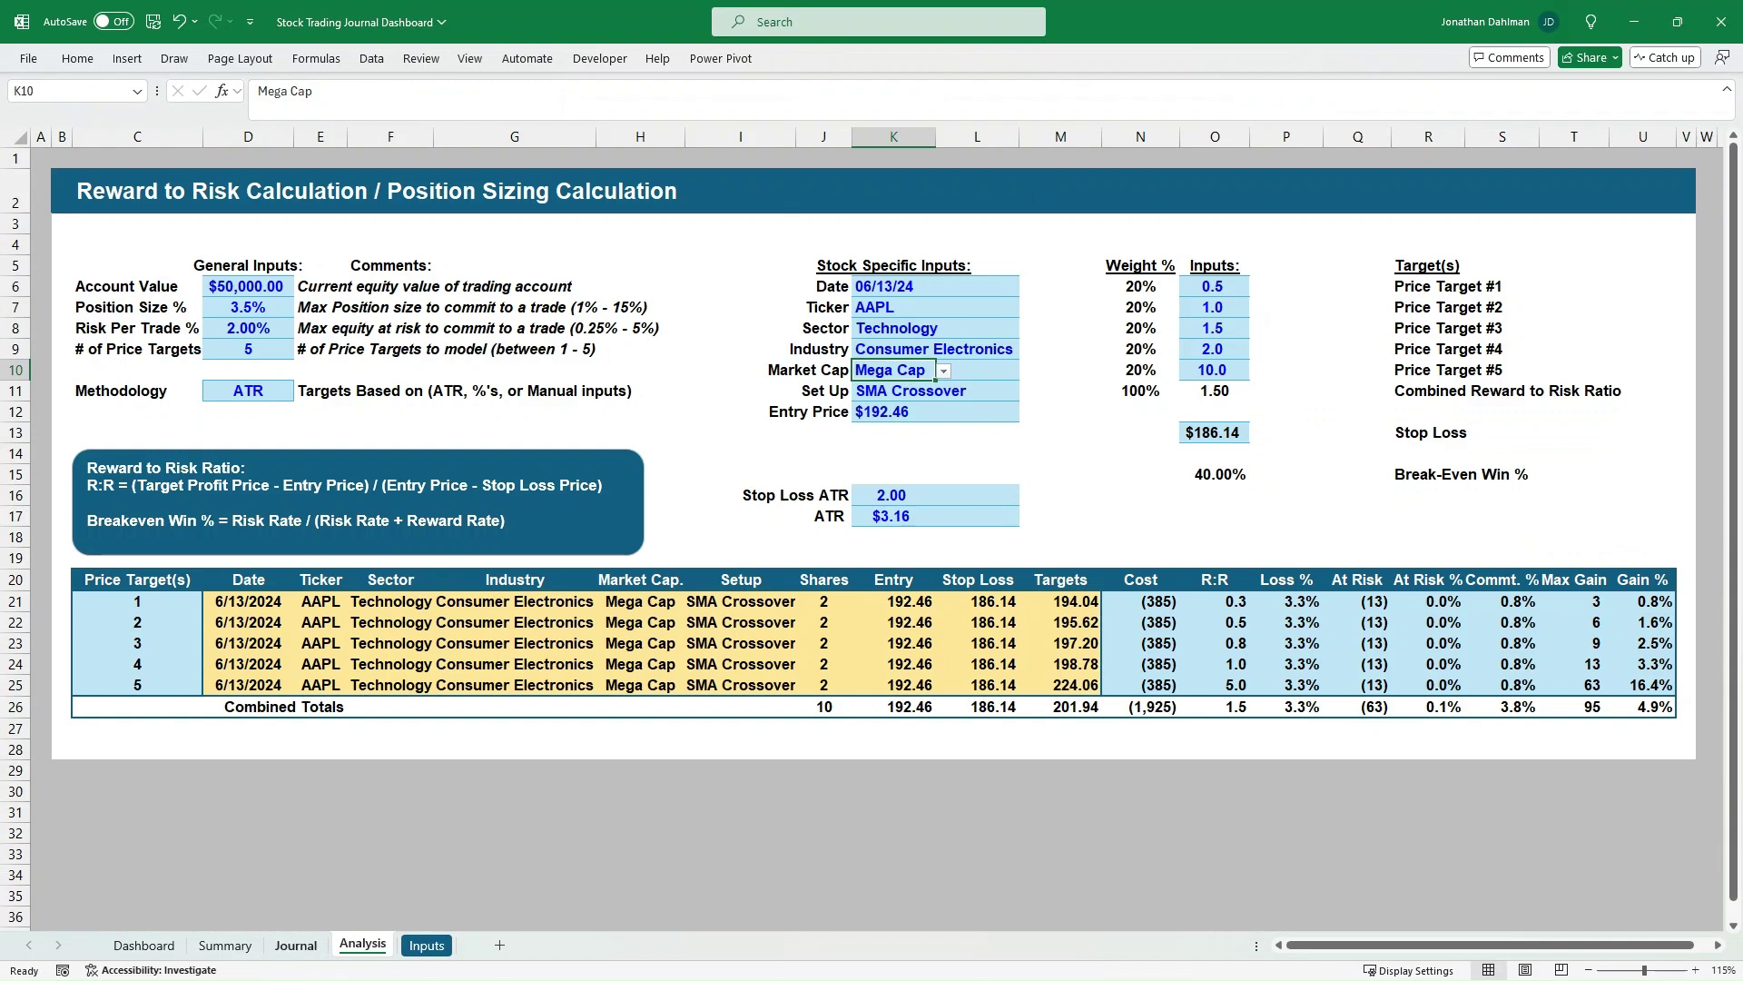
left_click(295, 945)
left_click(311, 380)
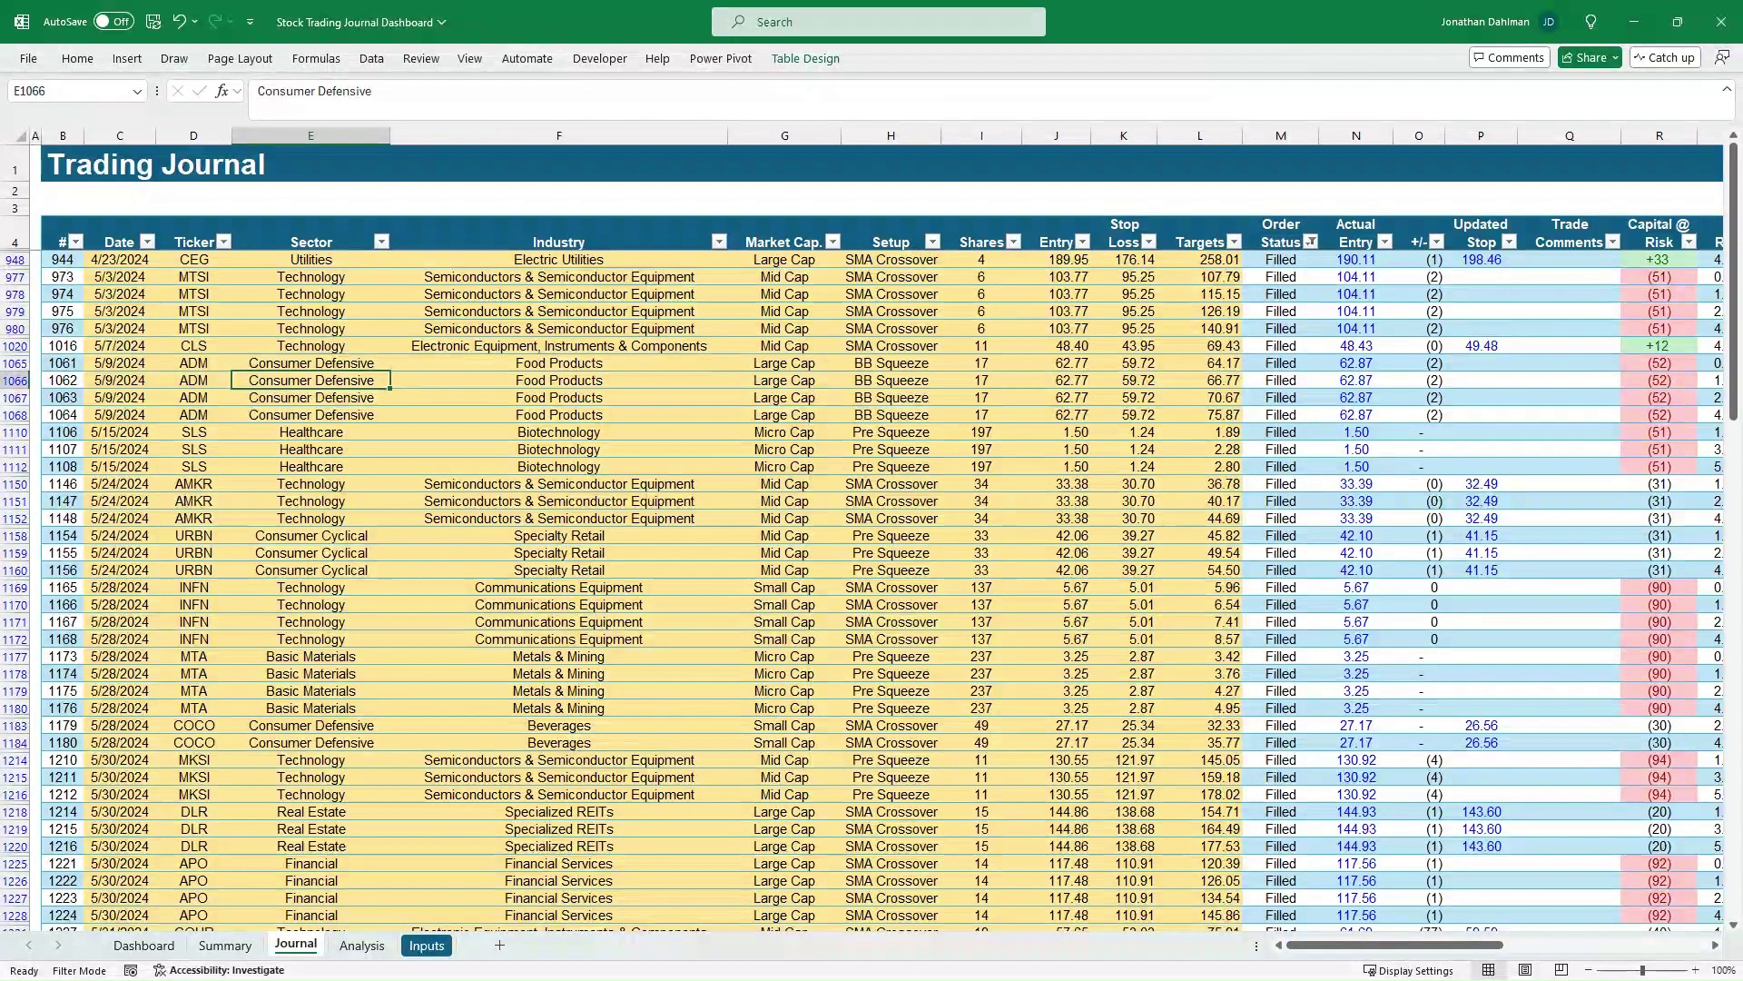
Review the first filtered trade row across its columns from Date through Actual Entry.
left_click(119, 259)
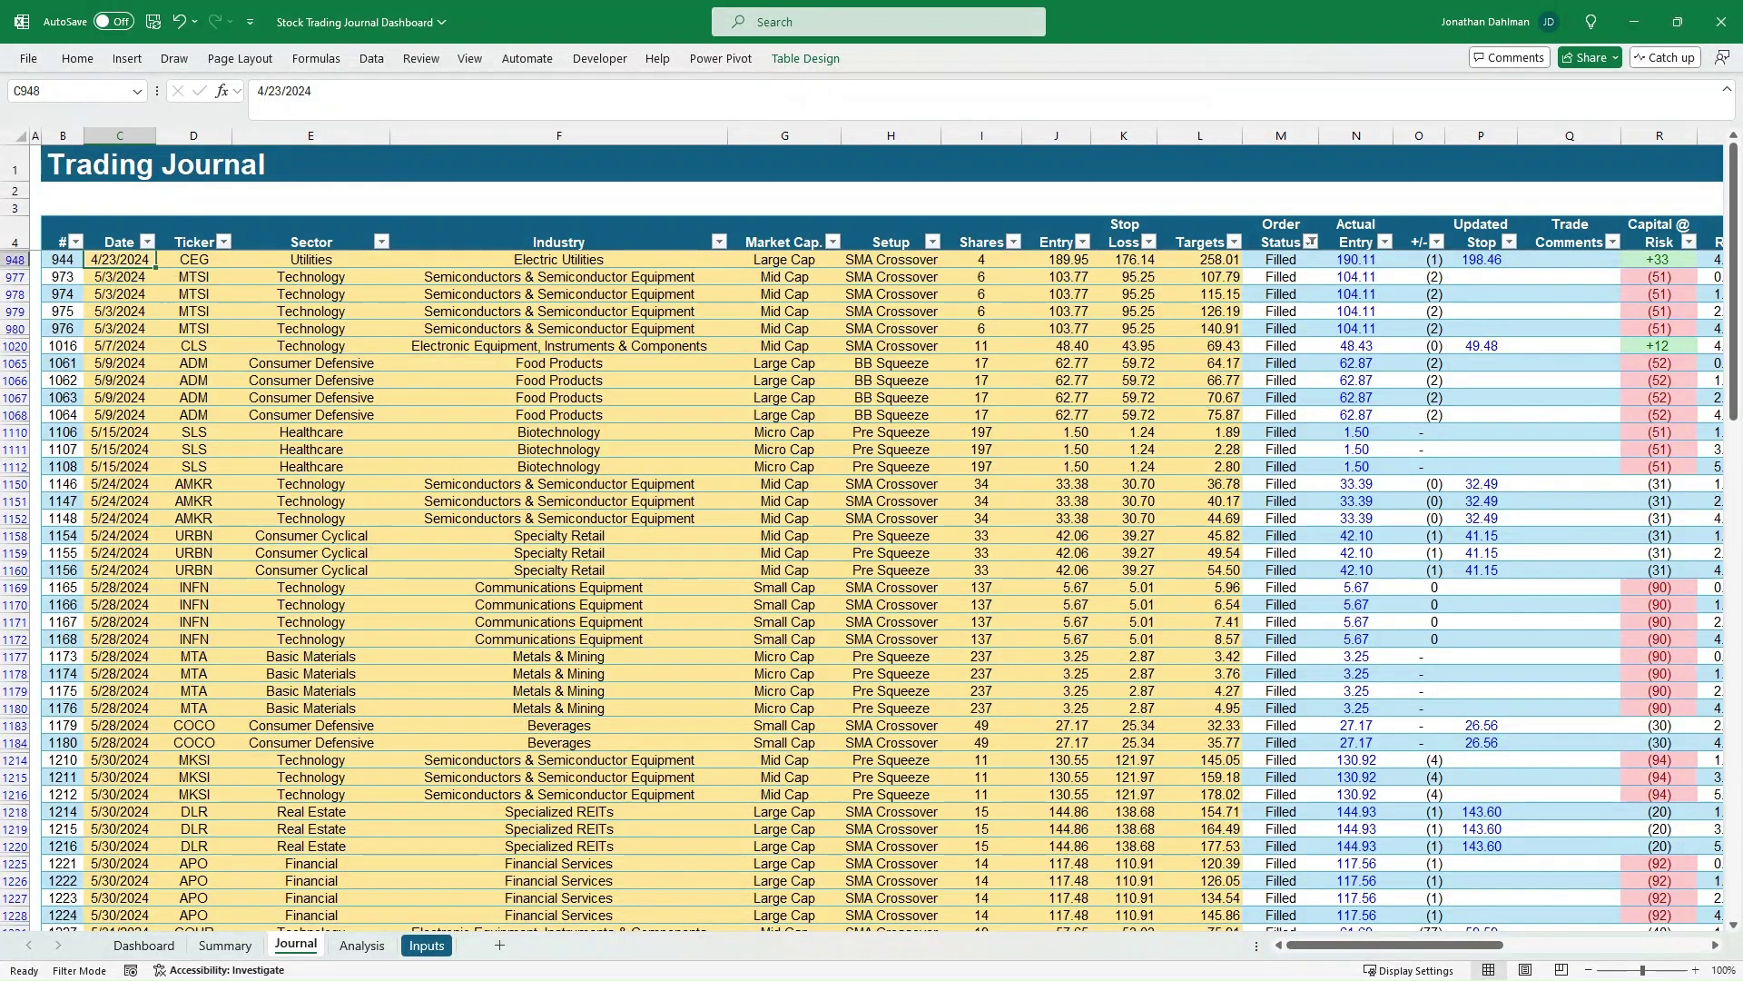
key("Right")
key("Right")
key("Right")
key("Right")
key("Right")
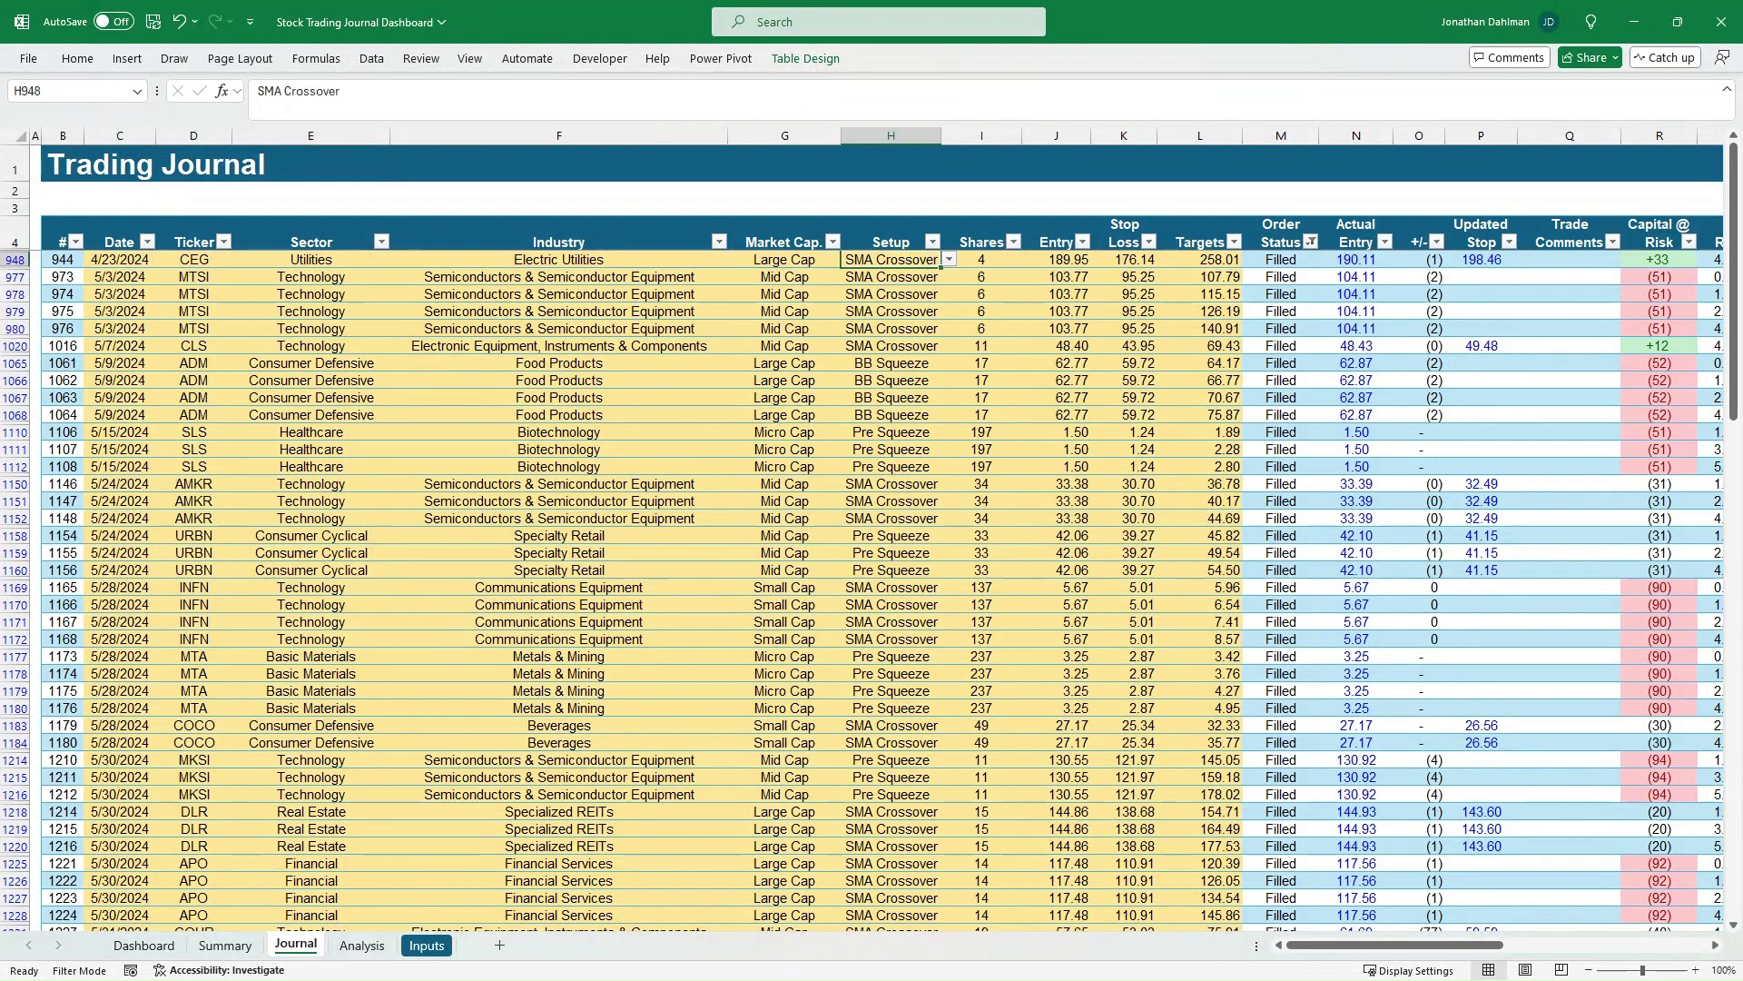
key("Right")
key("Right")
key("Right")
key("Right")
key("Right")
key("Right")
key("Right")
key("Right")
key("Right")
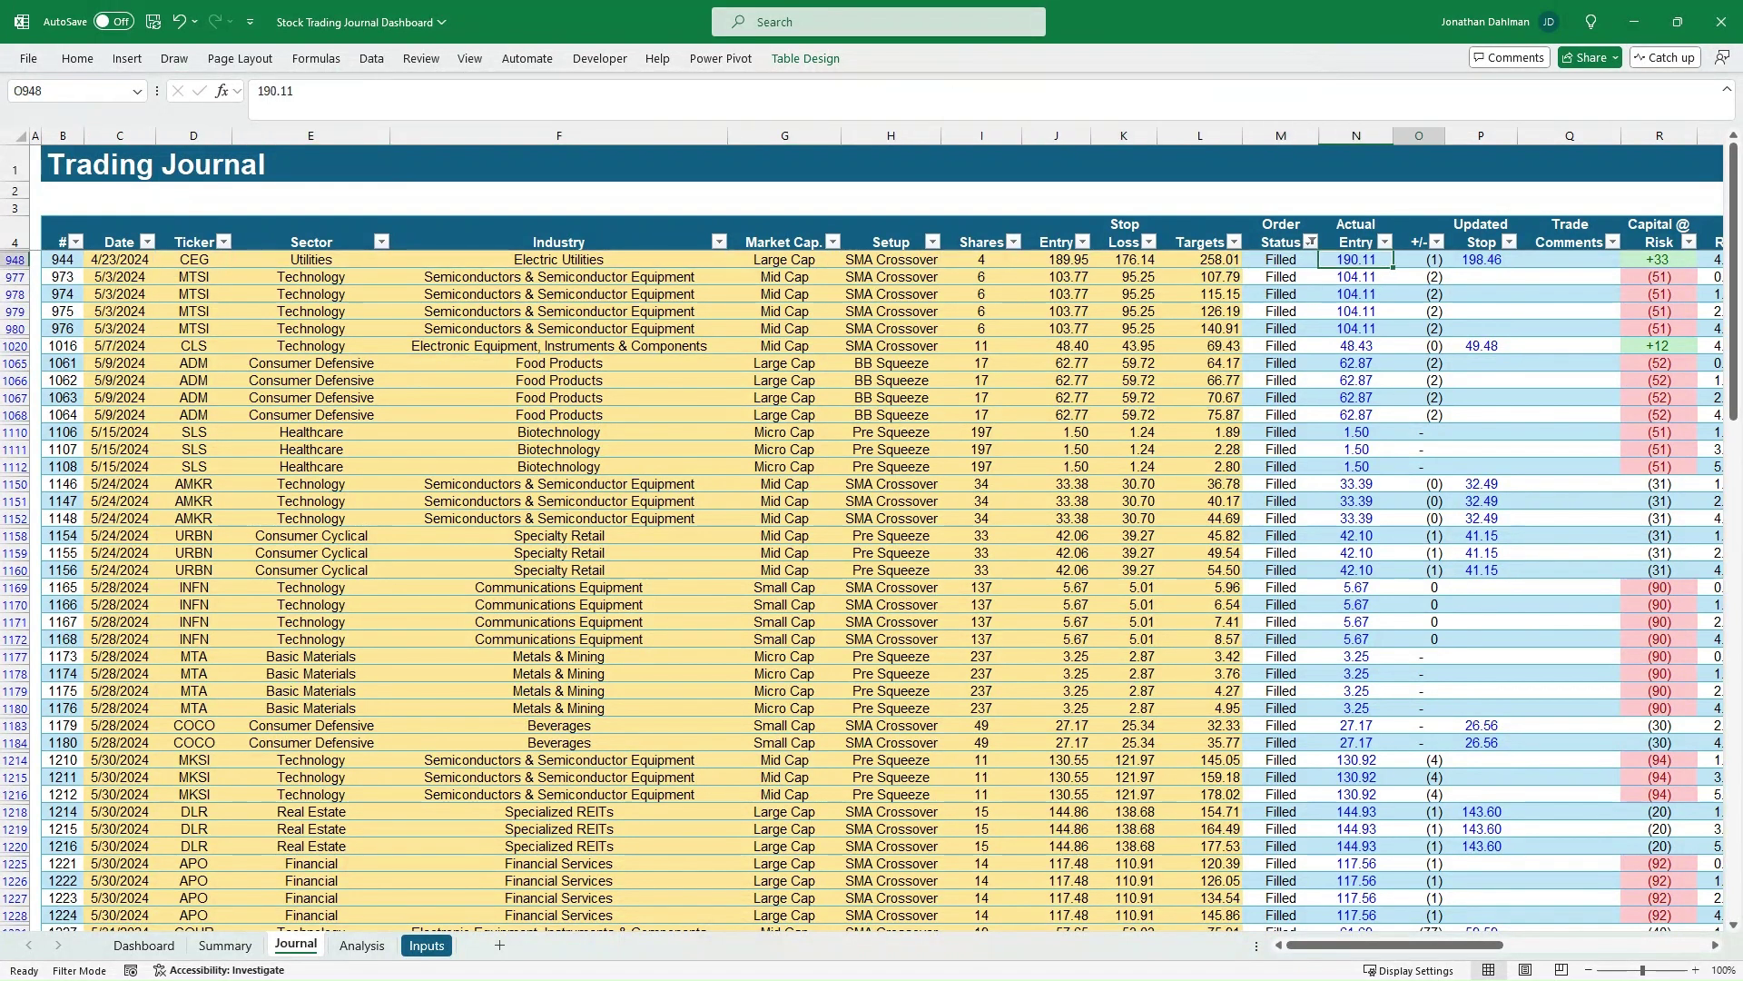
Examine the Order Status formula of the first filtered trade and the status options available in that column's filter.
key("Left")
key("Left")
key("Left")
key("Left")
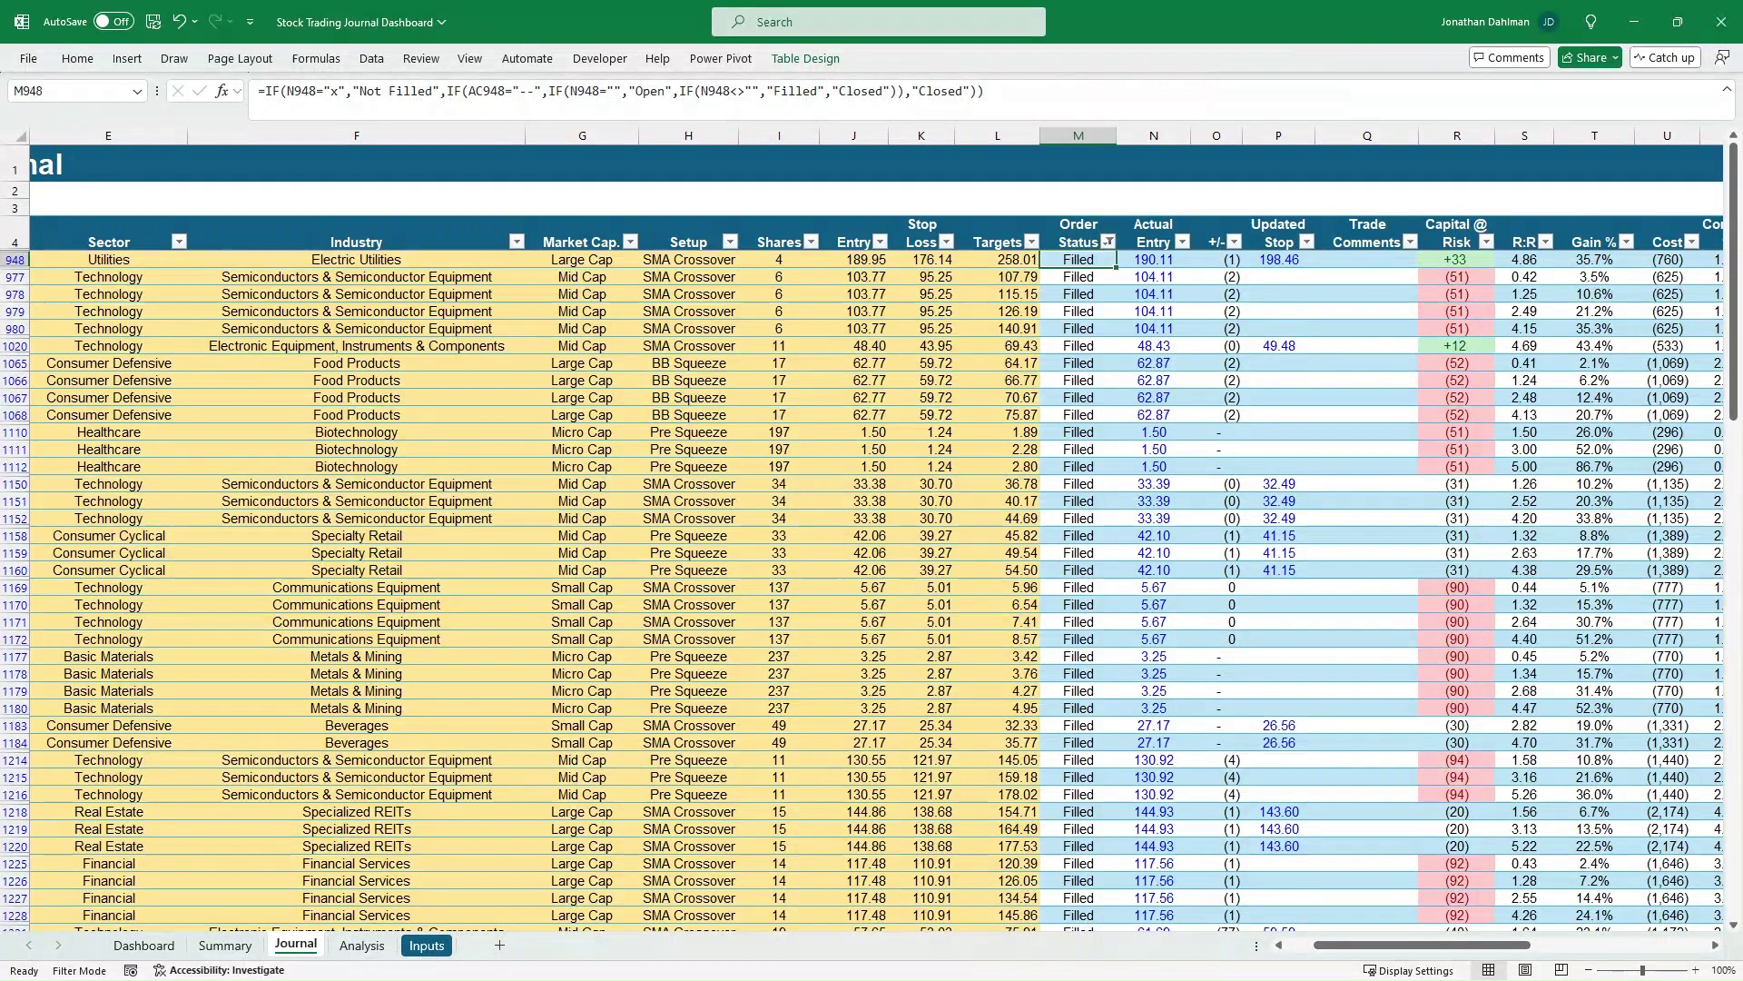
left_click(1108, 241)
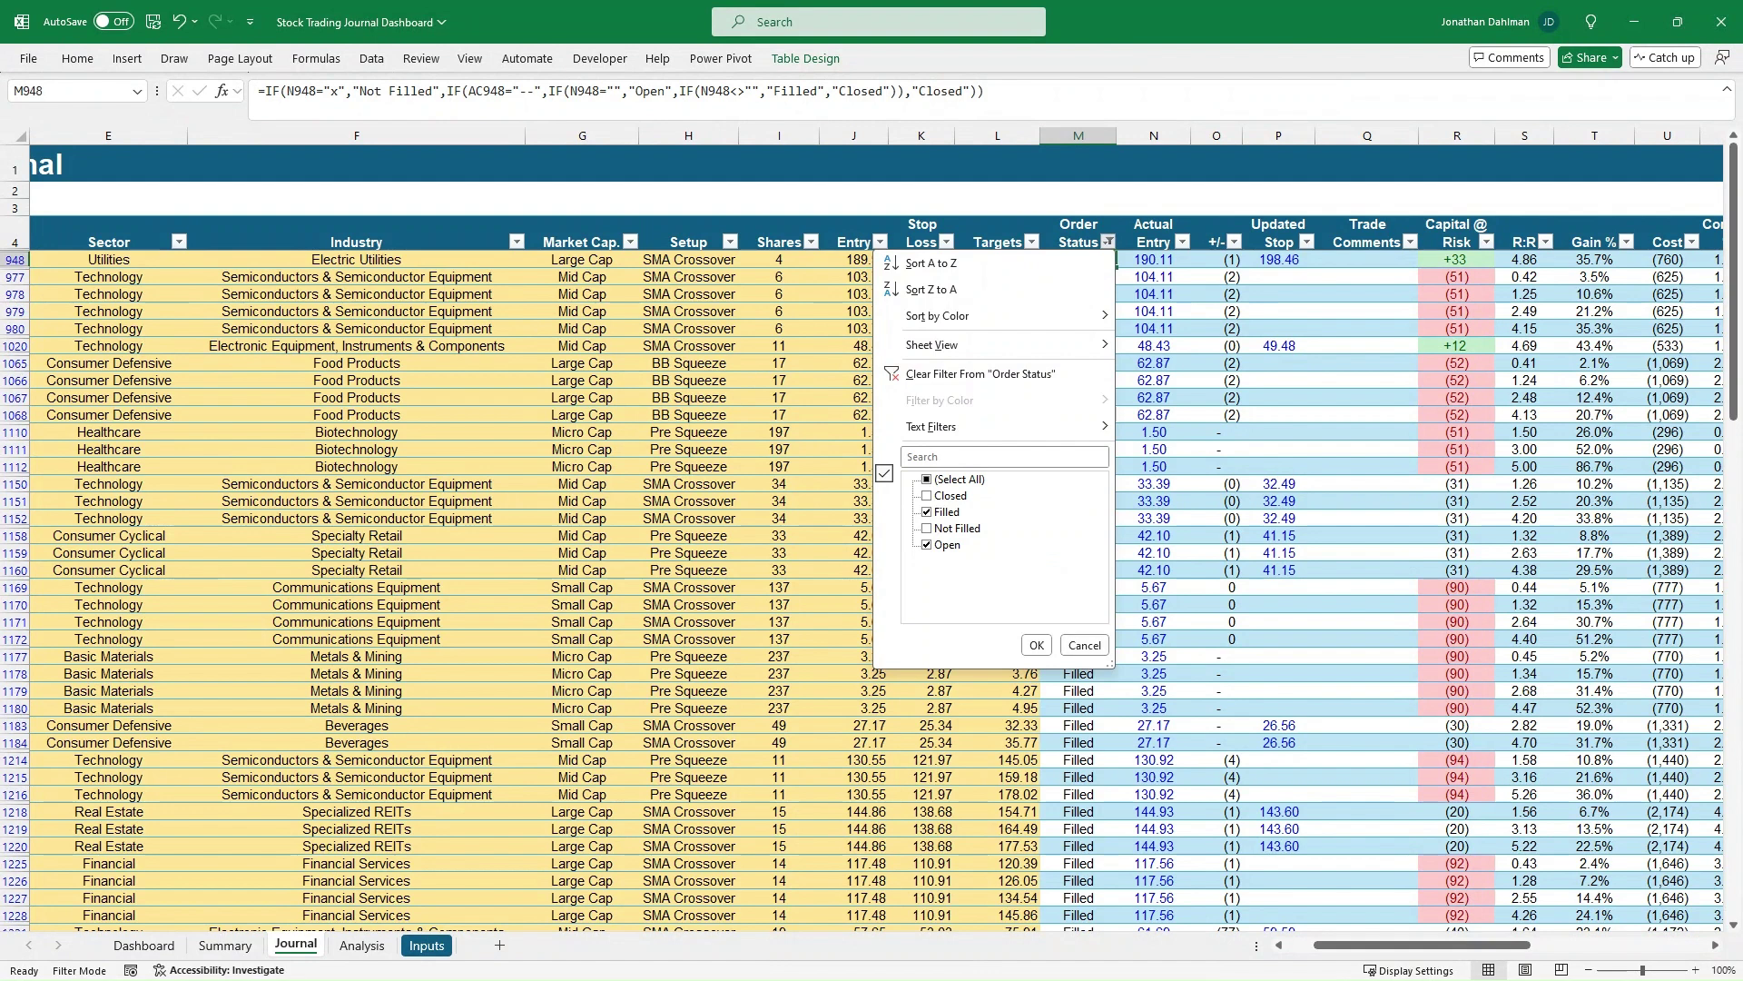
key("Escape")
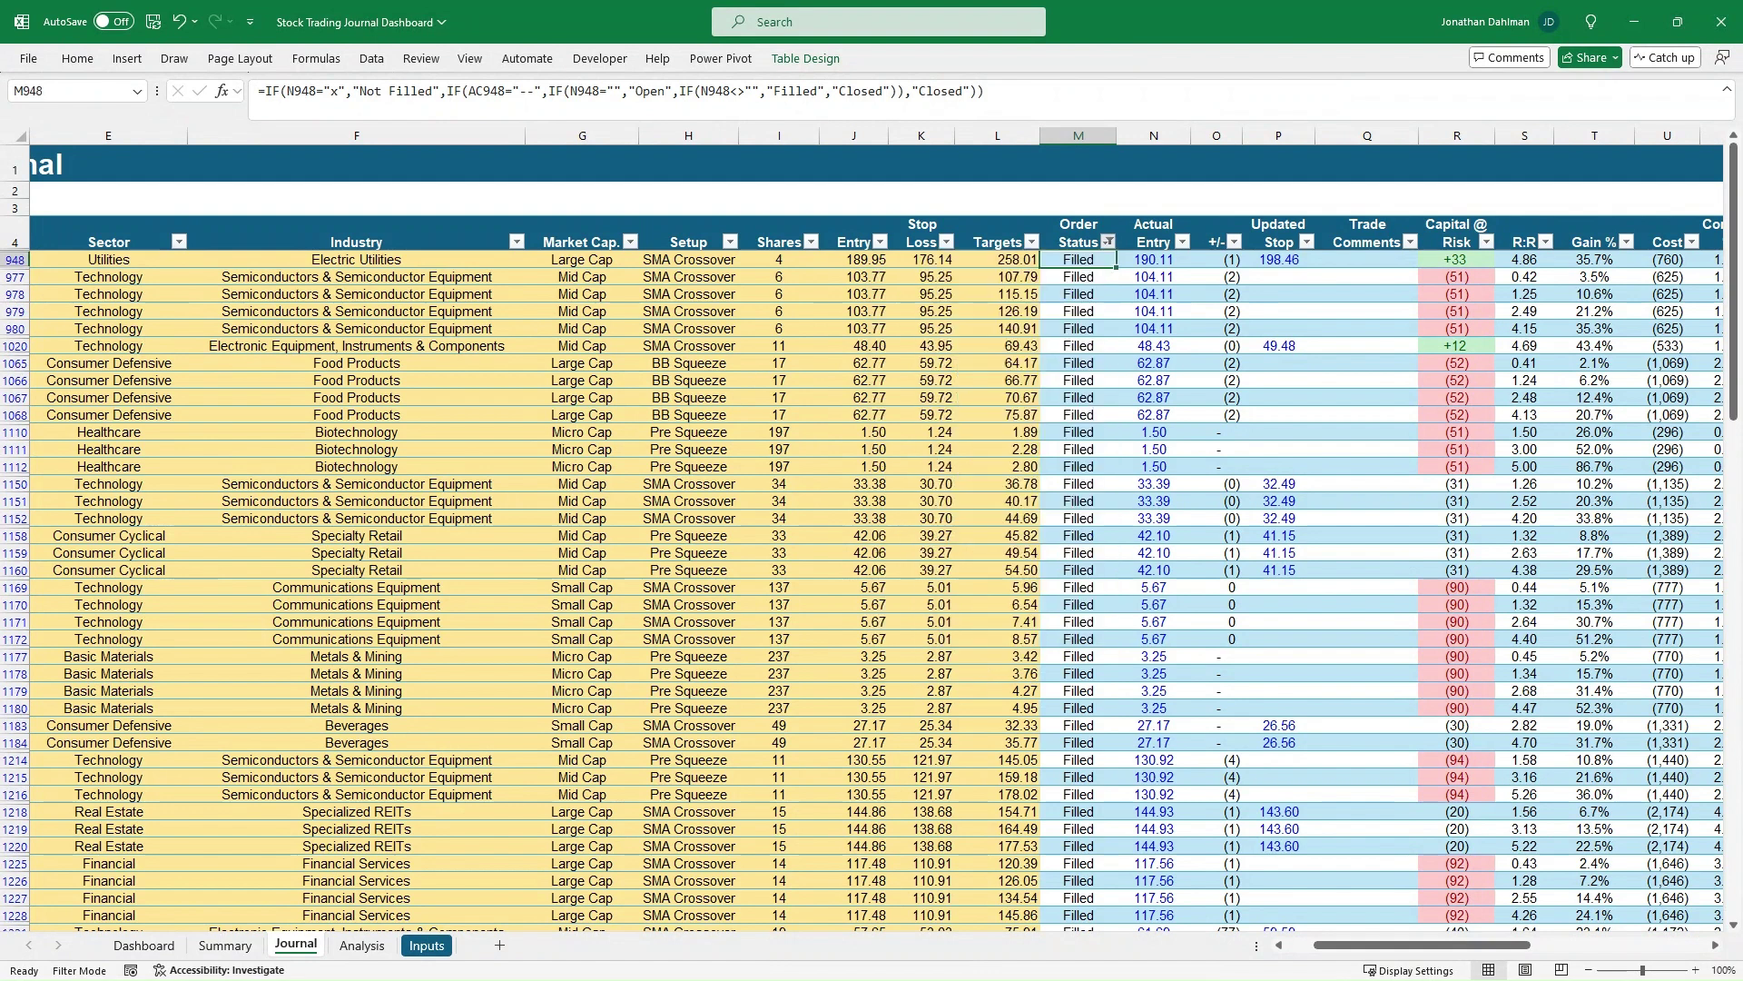
Examine the first CEG trade's Actual Entry, +/-, Updated Stop, Trade Comments and Capital @ Risk cells.
key("Right")
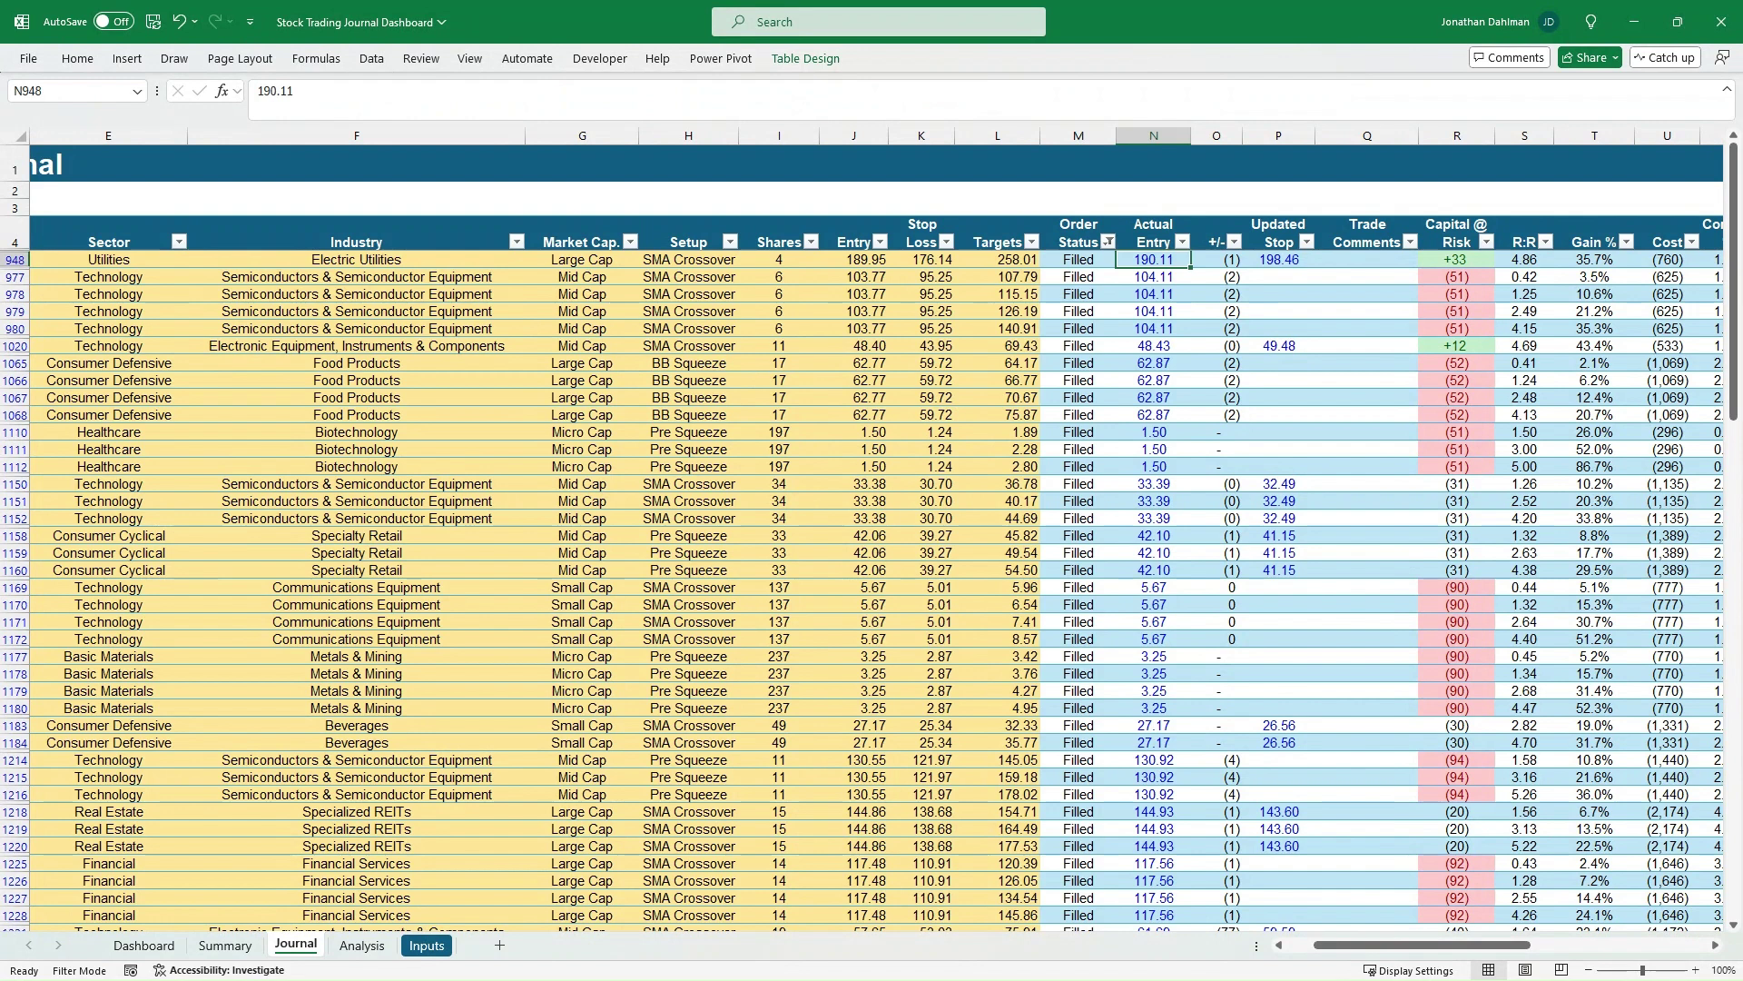
key("Right")
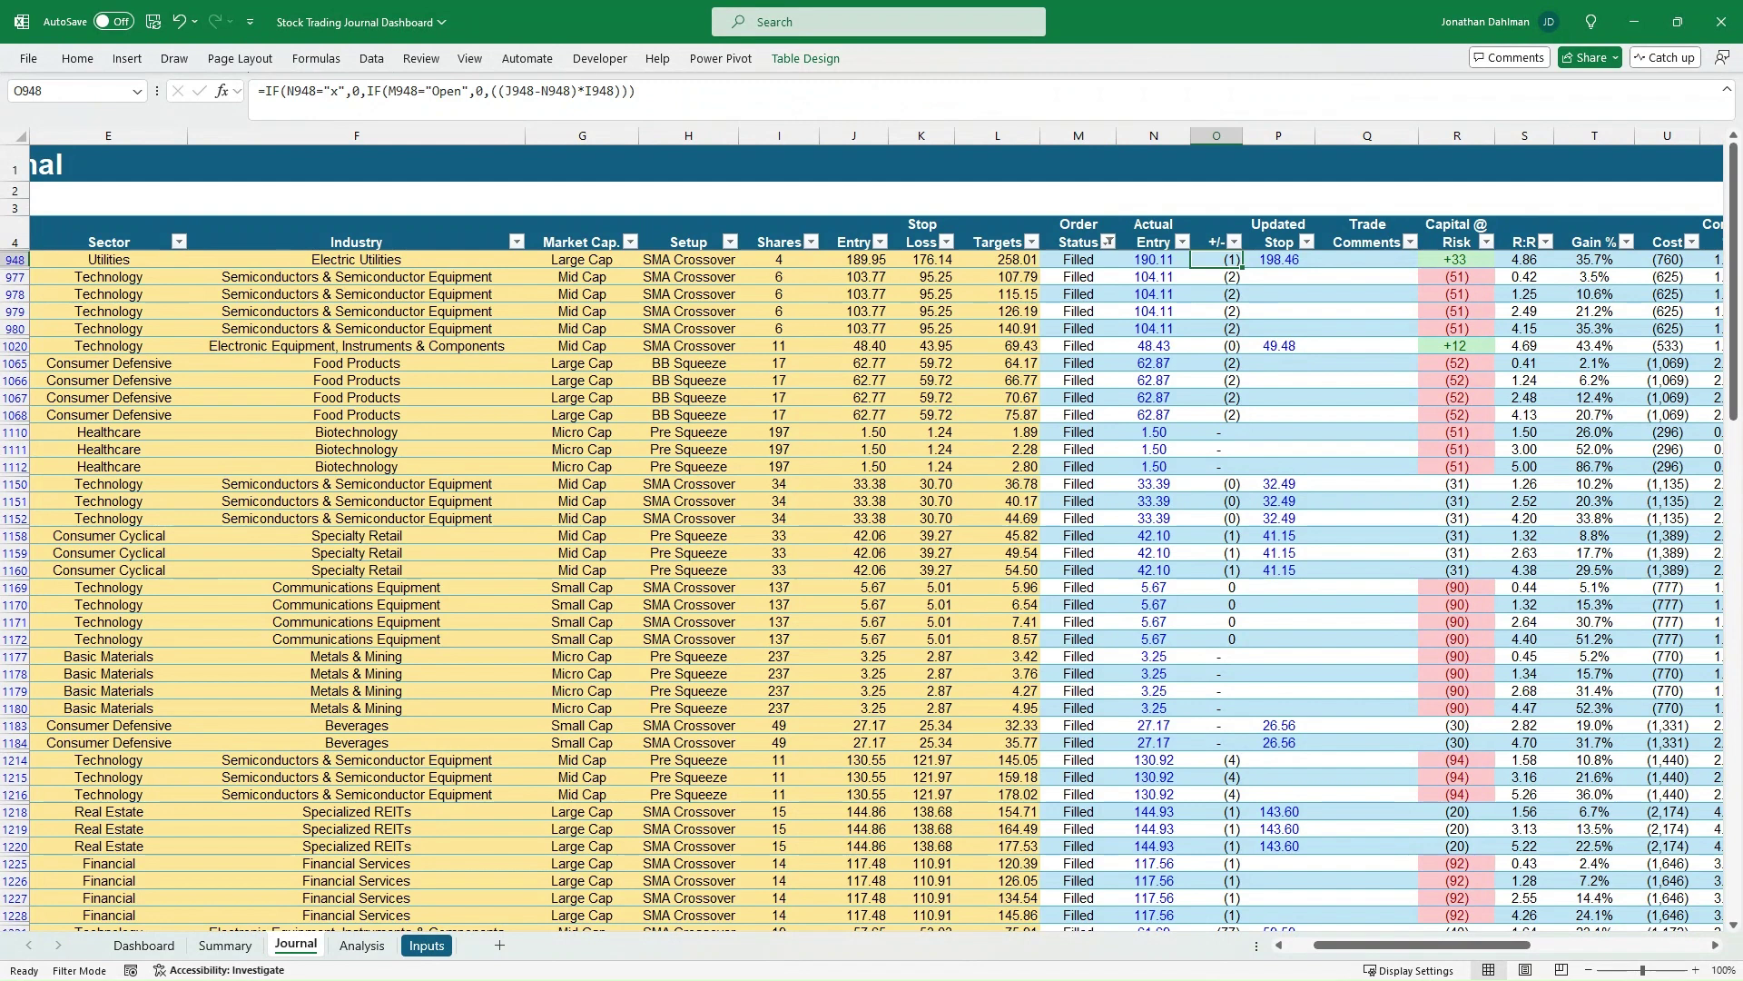
key("Right")
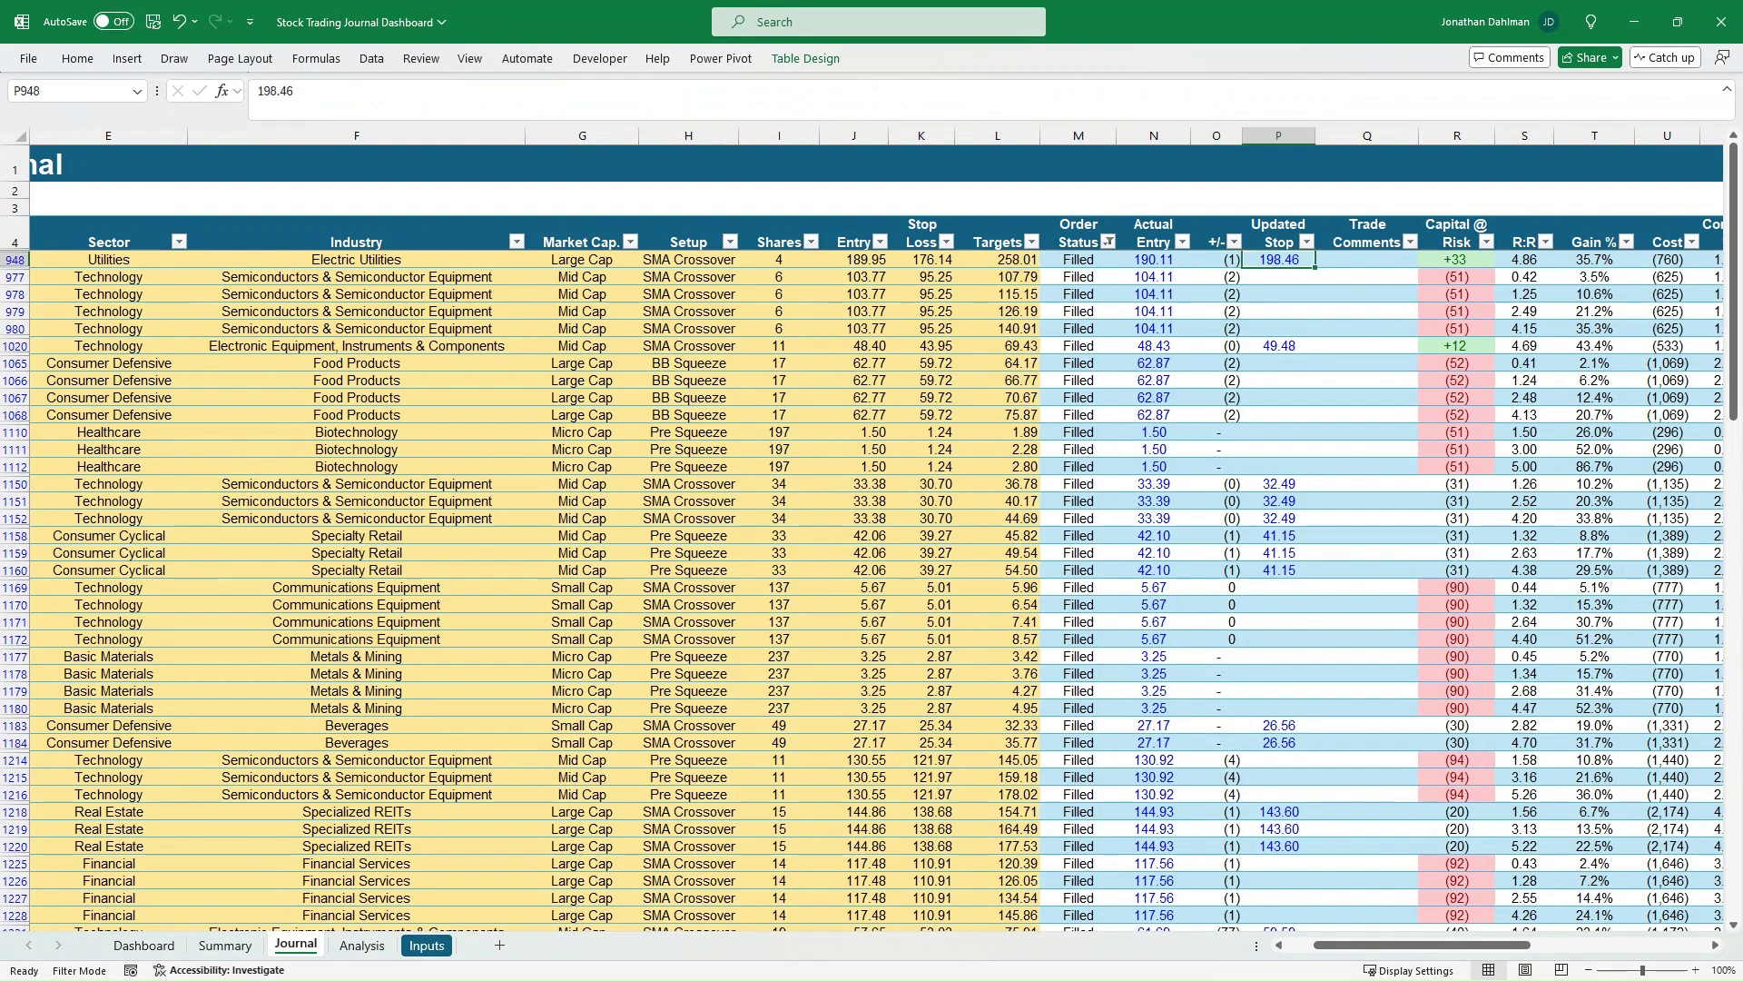
key("Right")
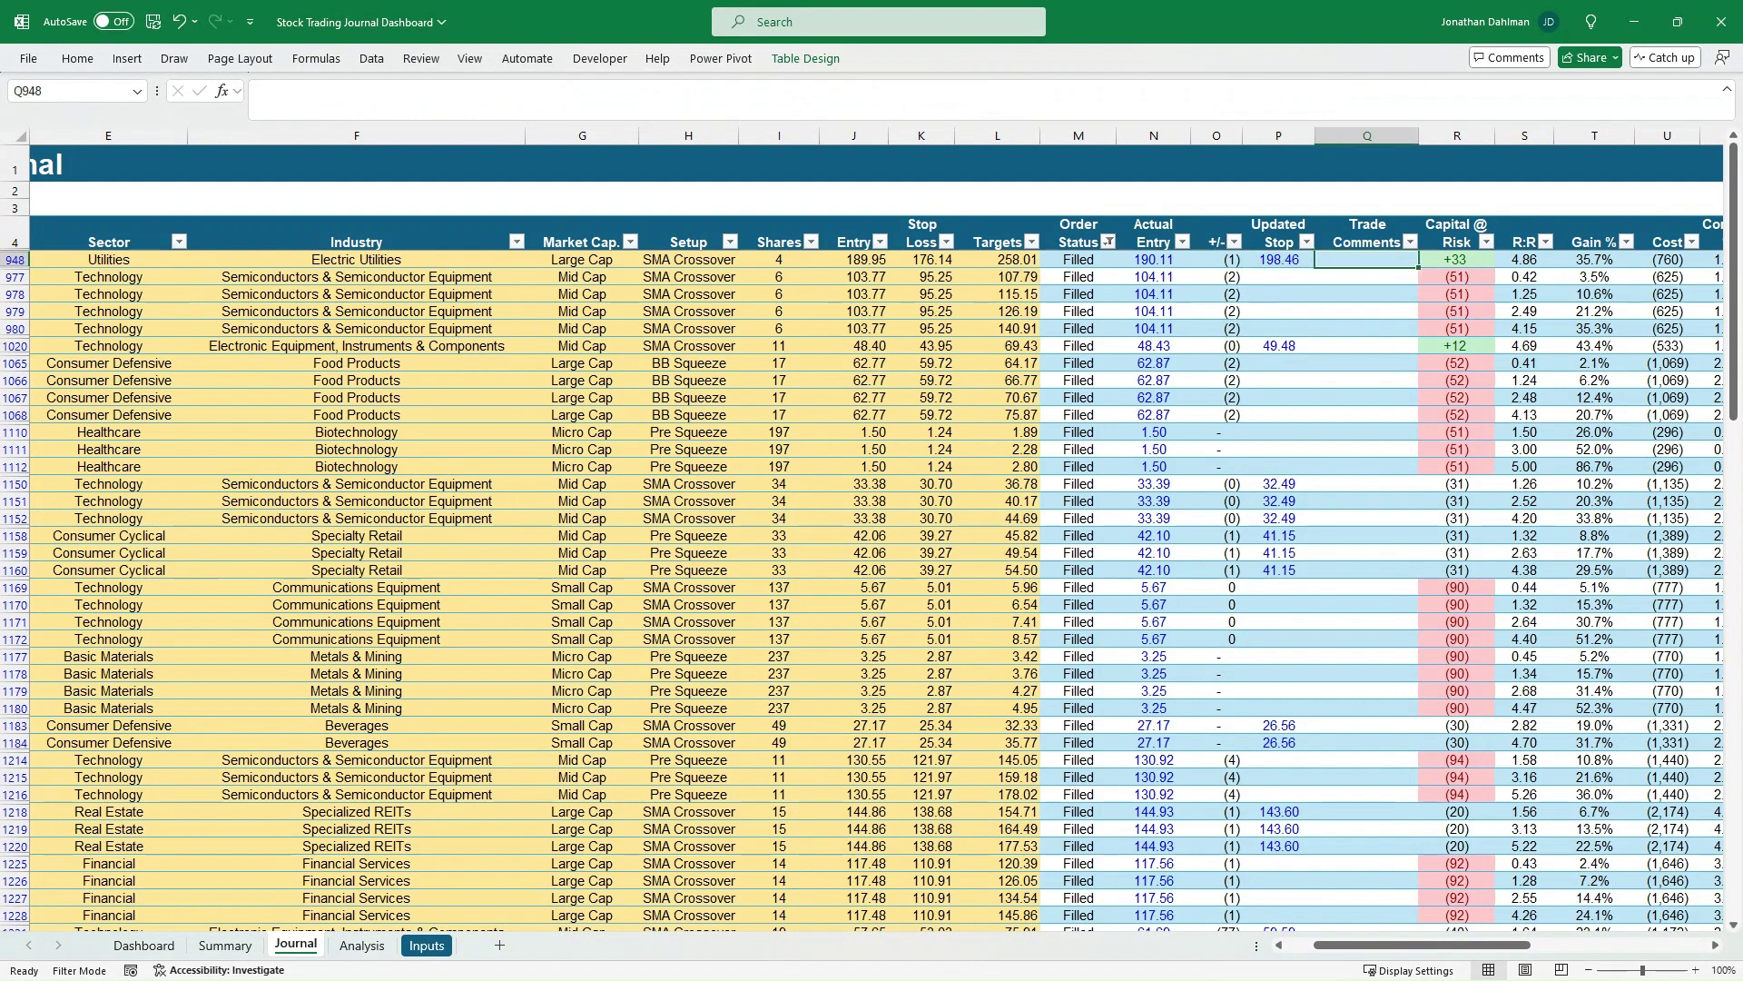
key("Right")
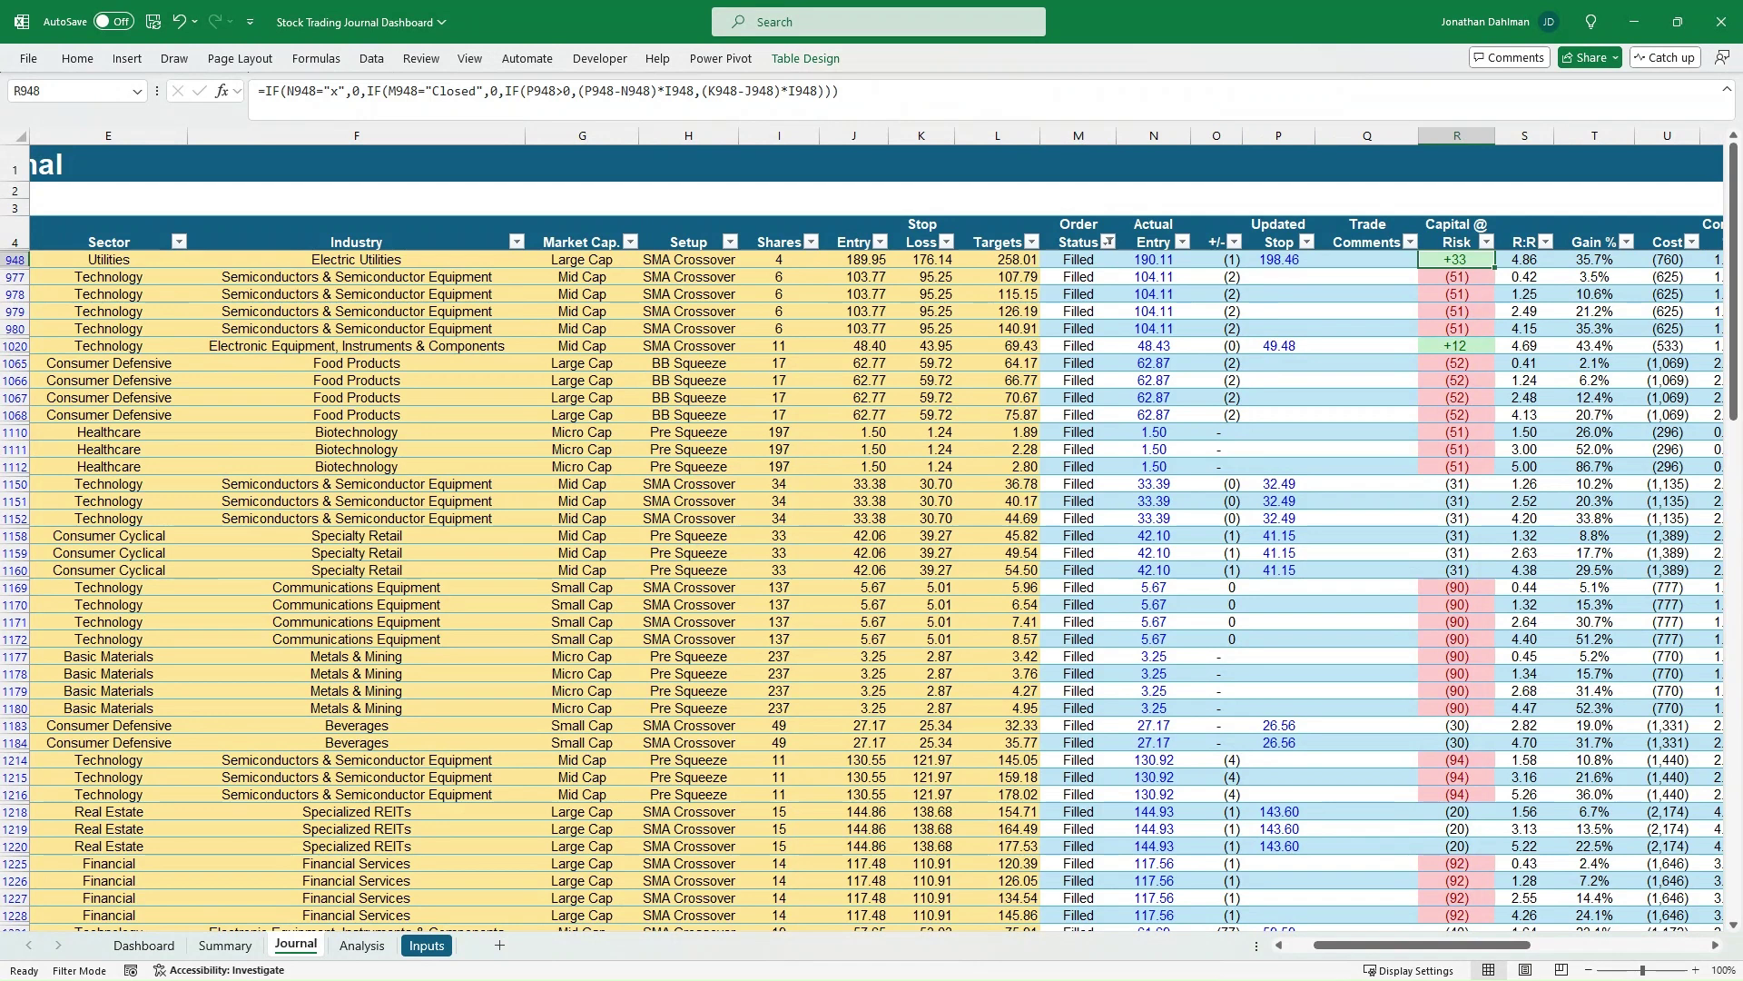
key("Down")
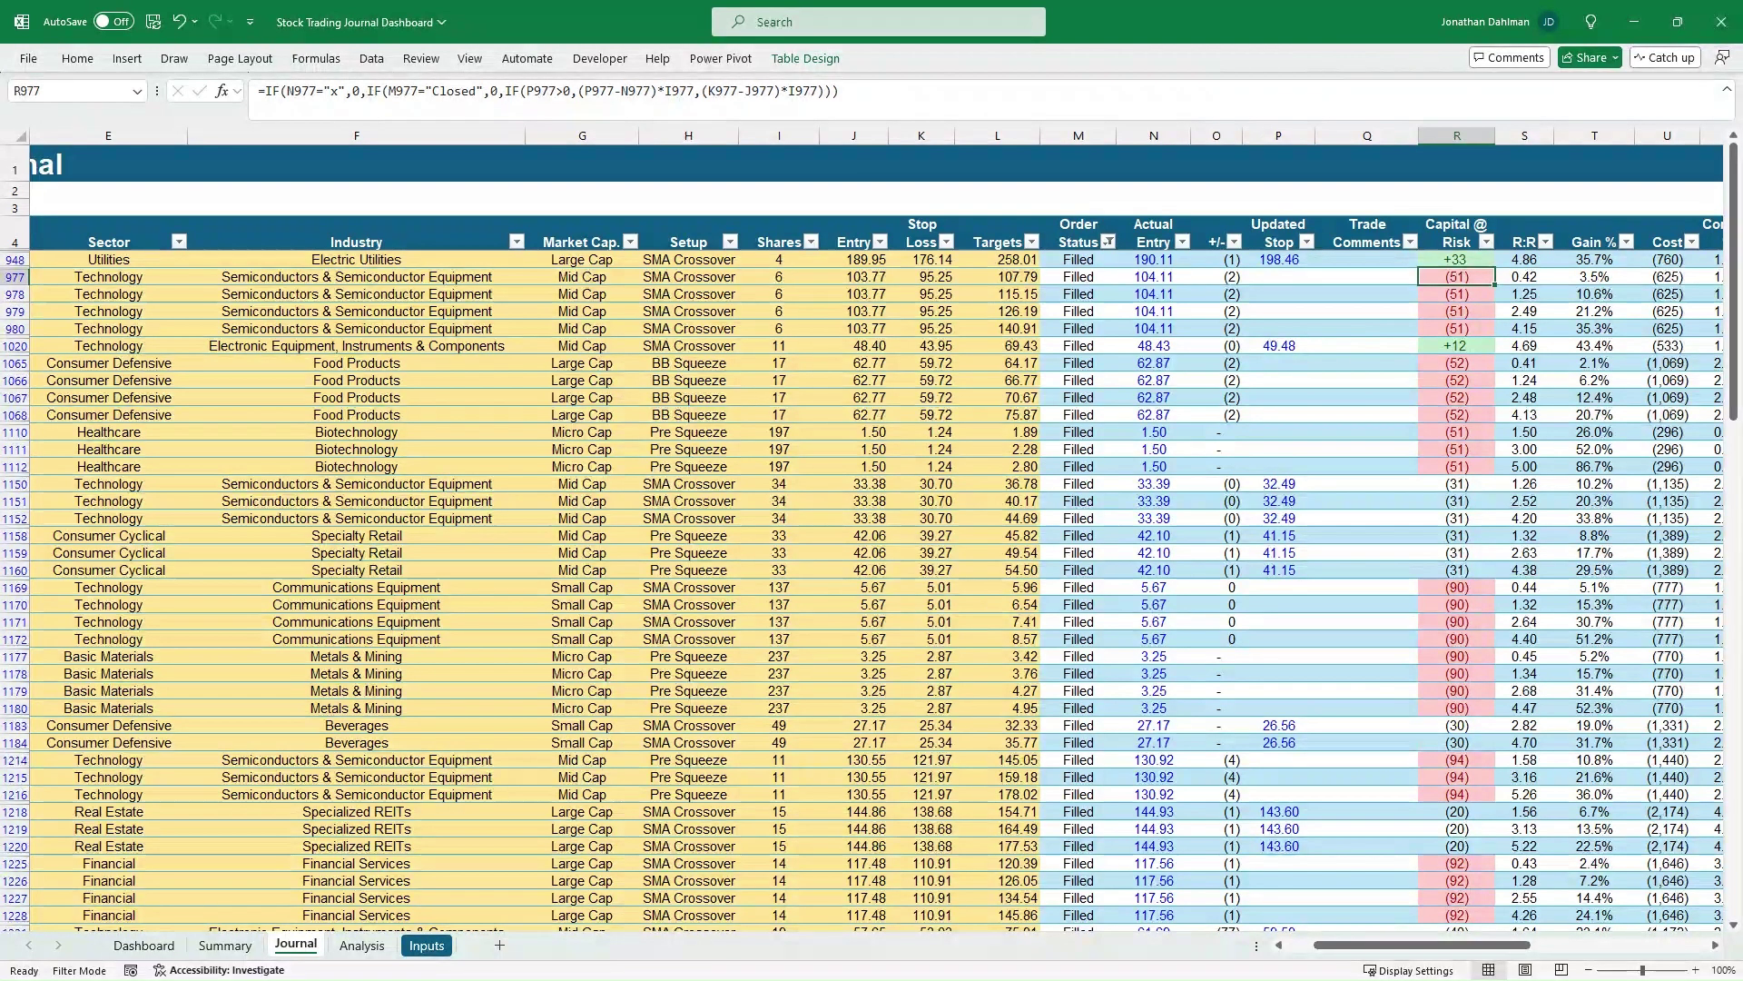
Compare the CEG trade's Updated Stop with its Capital @ Risk formula.
key("Left")
key("Left")
key("Up")
key("Up")
key("Down")
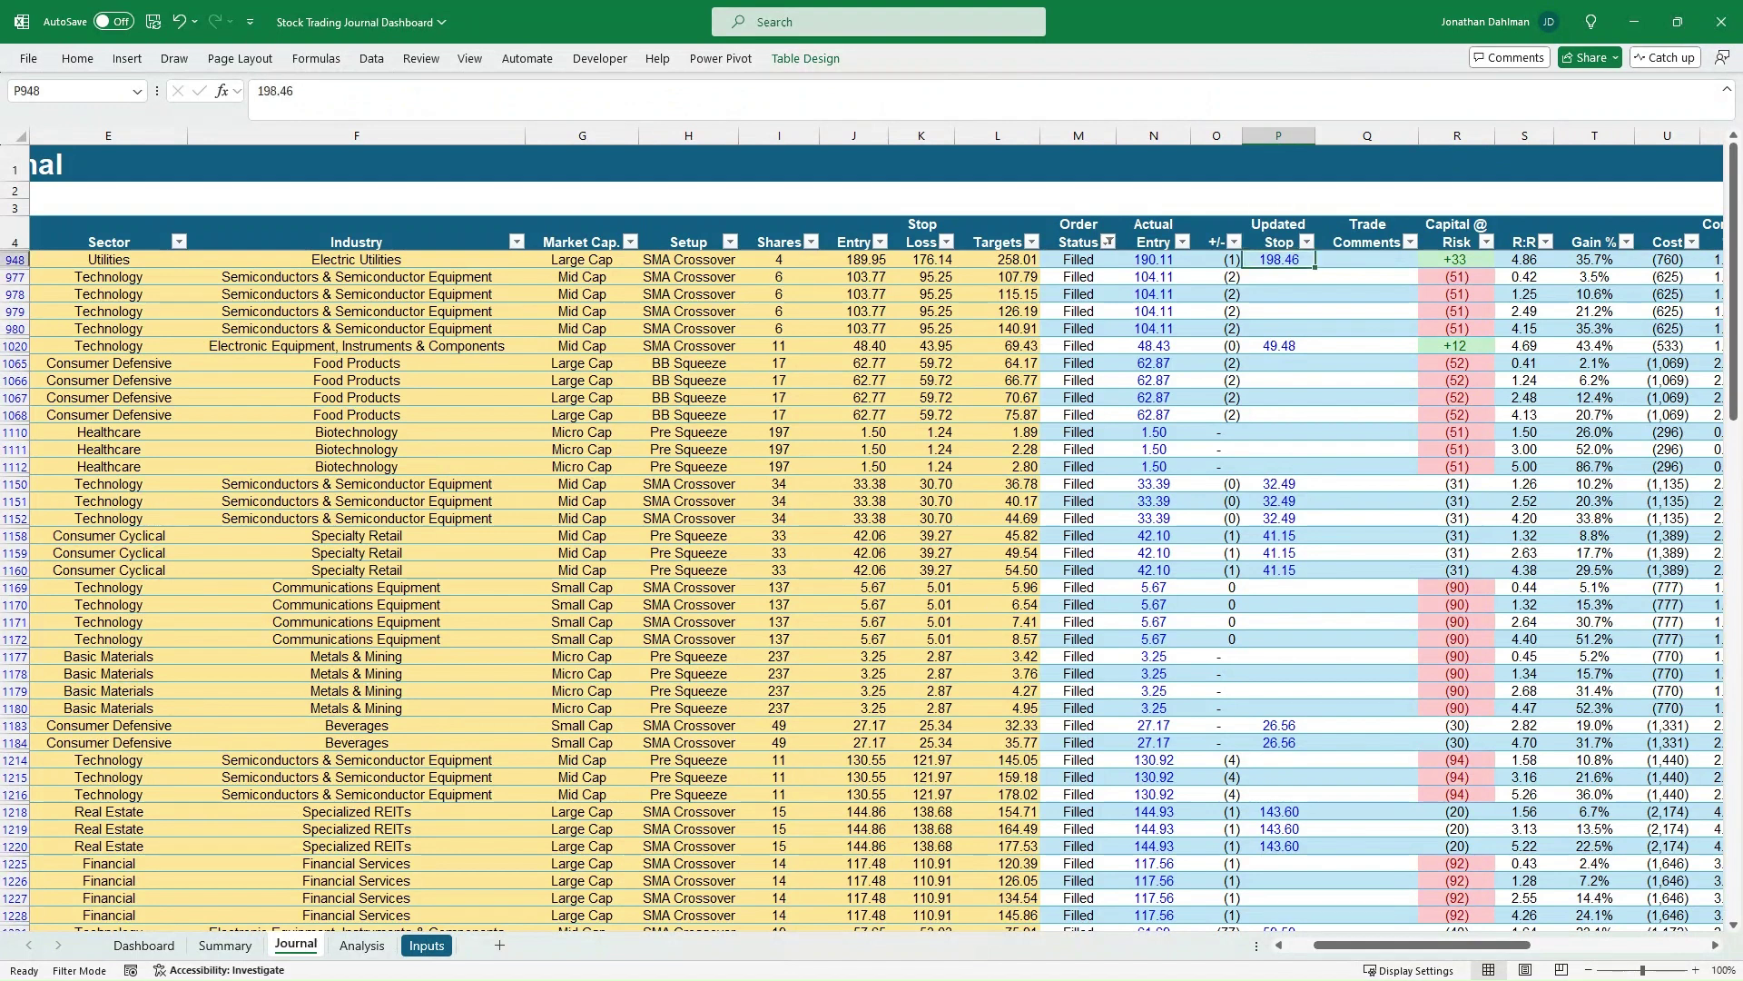
key("Right")
key("Right")
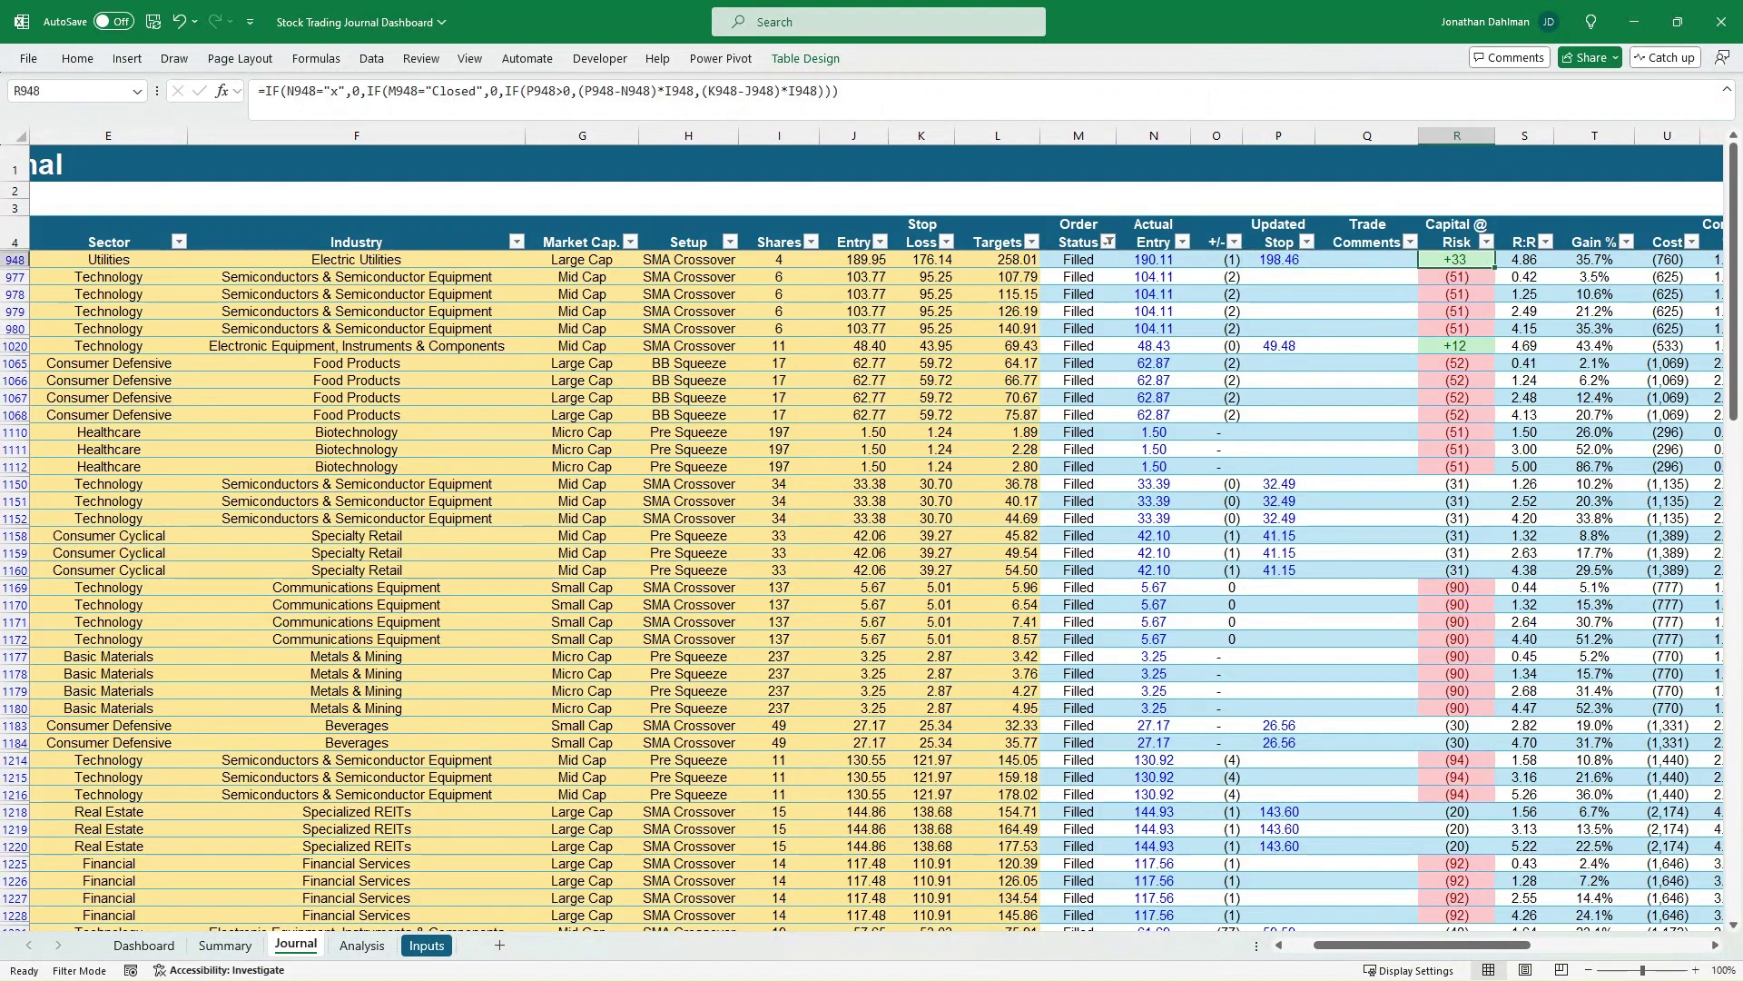
Examine the CEG trade's R:R, Gain %, Cost, Commit. % and @ Risk % formulas, continuing to Exit Date.
key("Right")
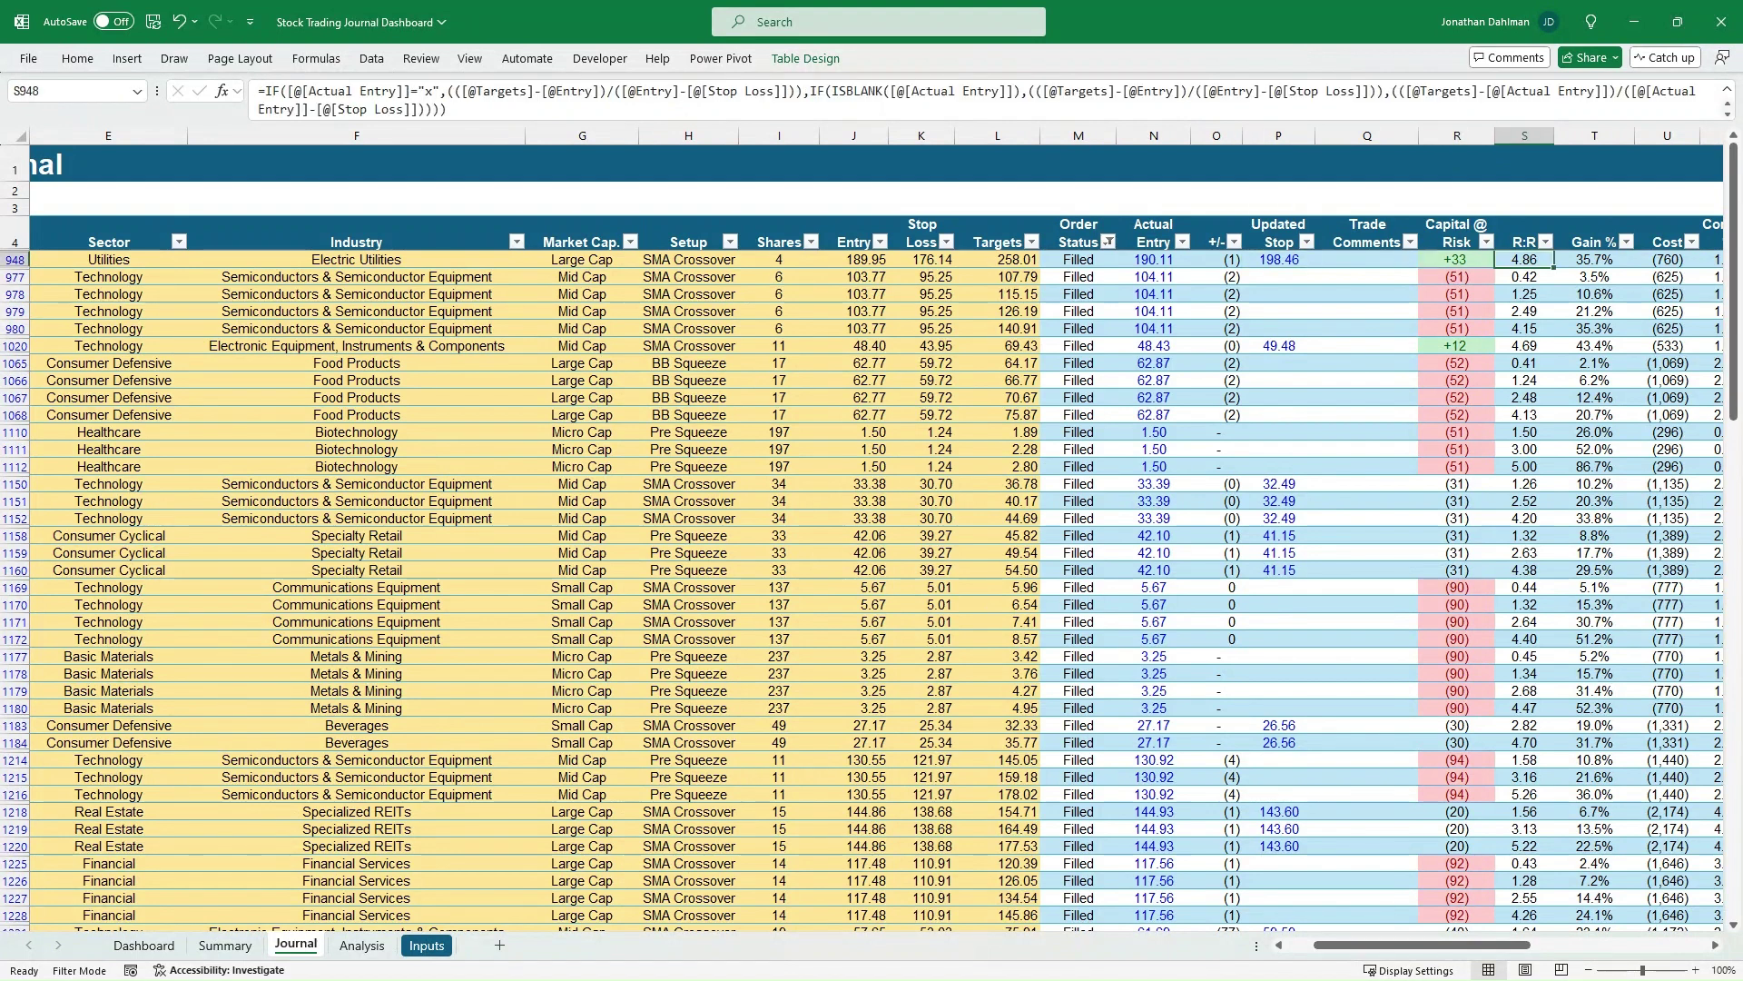
key("Right")
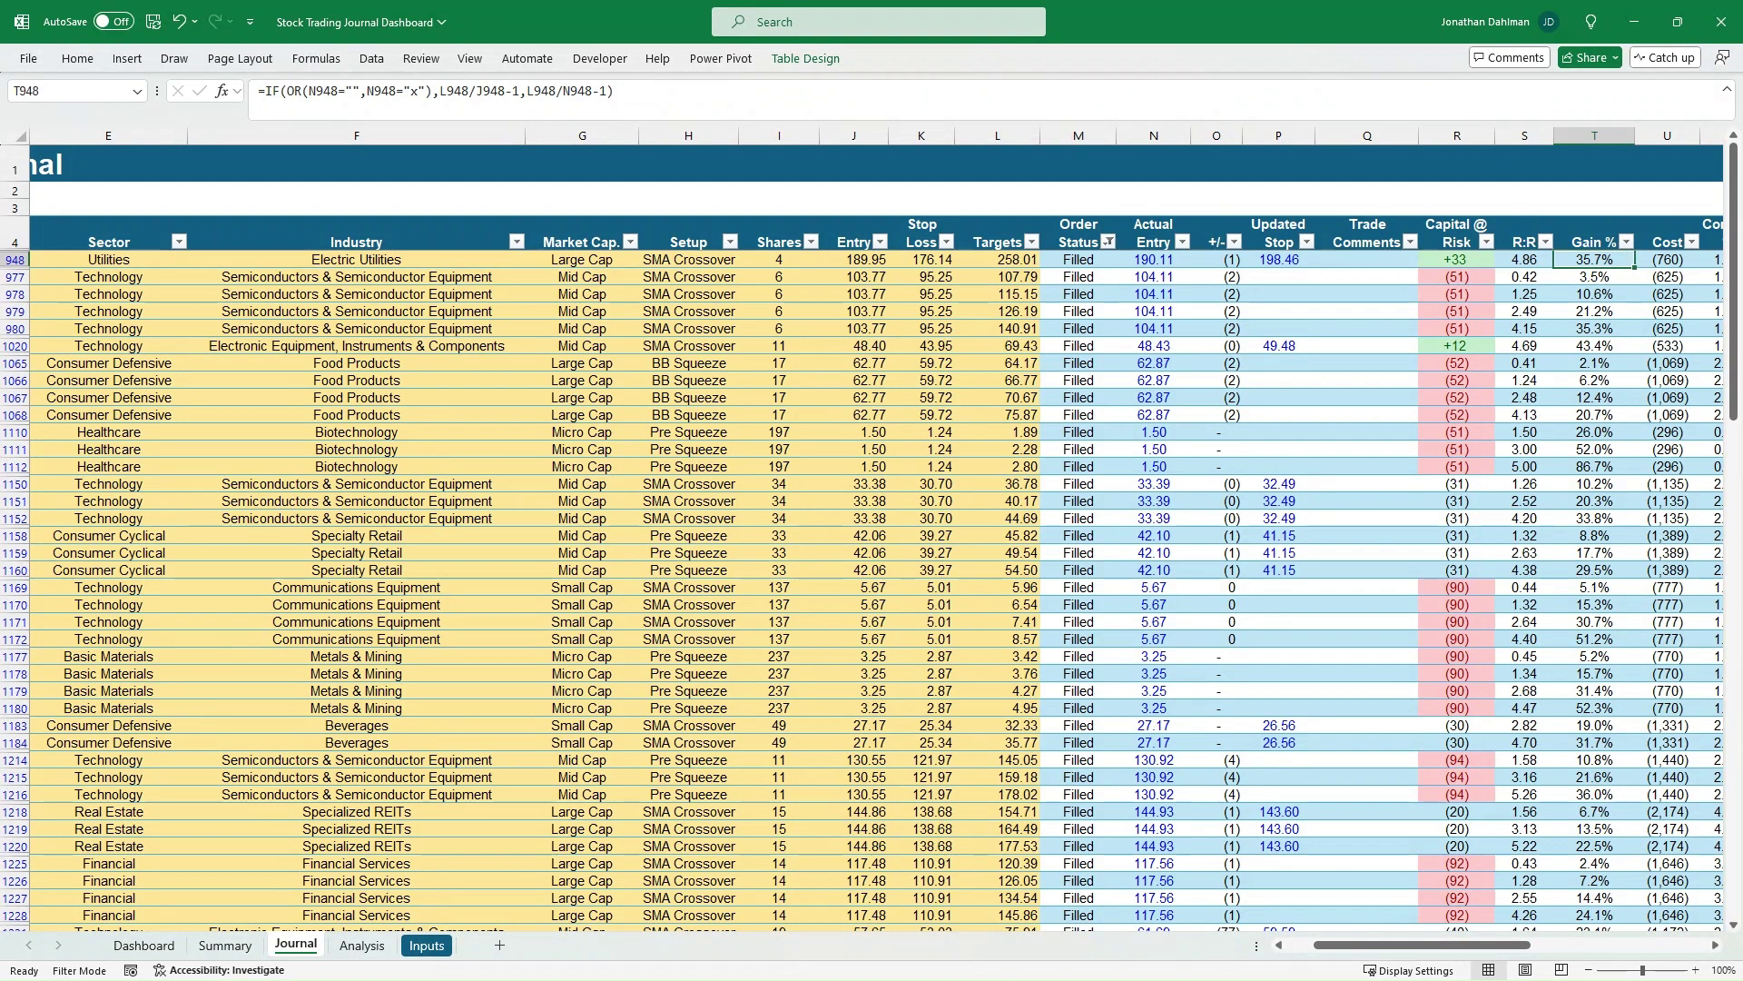
key("Right")
key("Right")
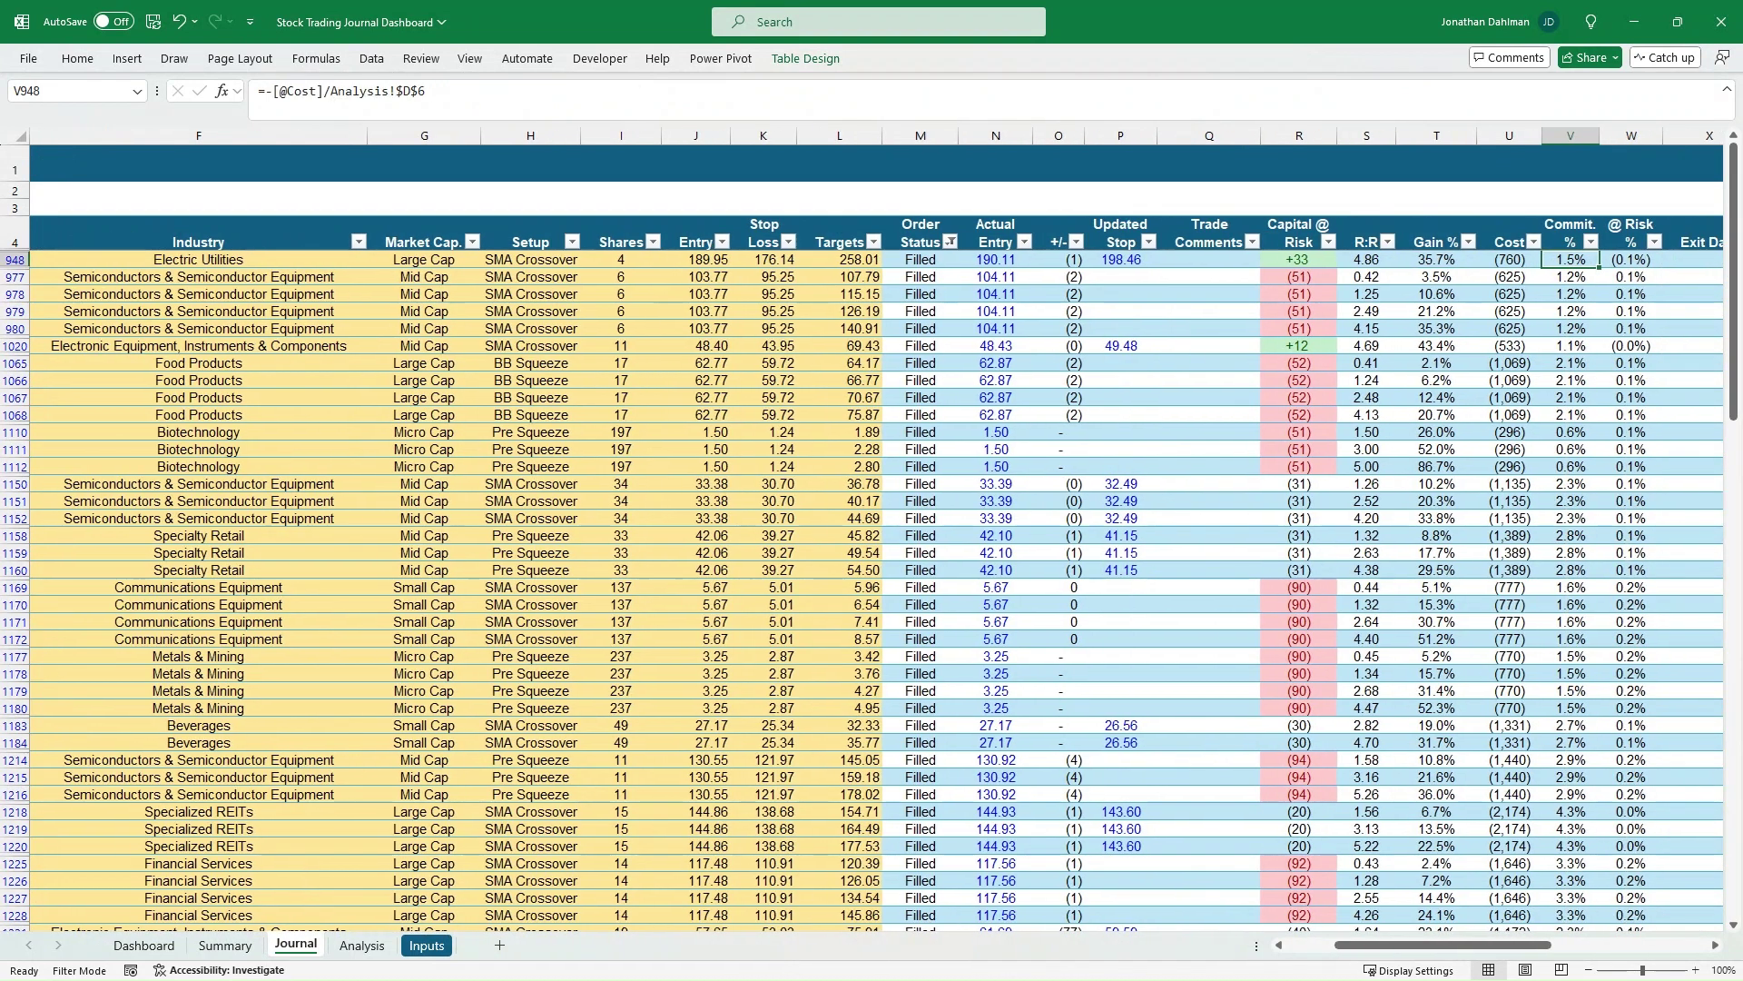
key("Right")
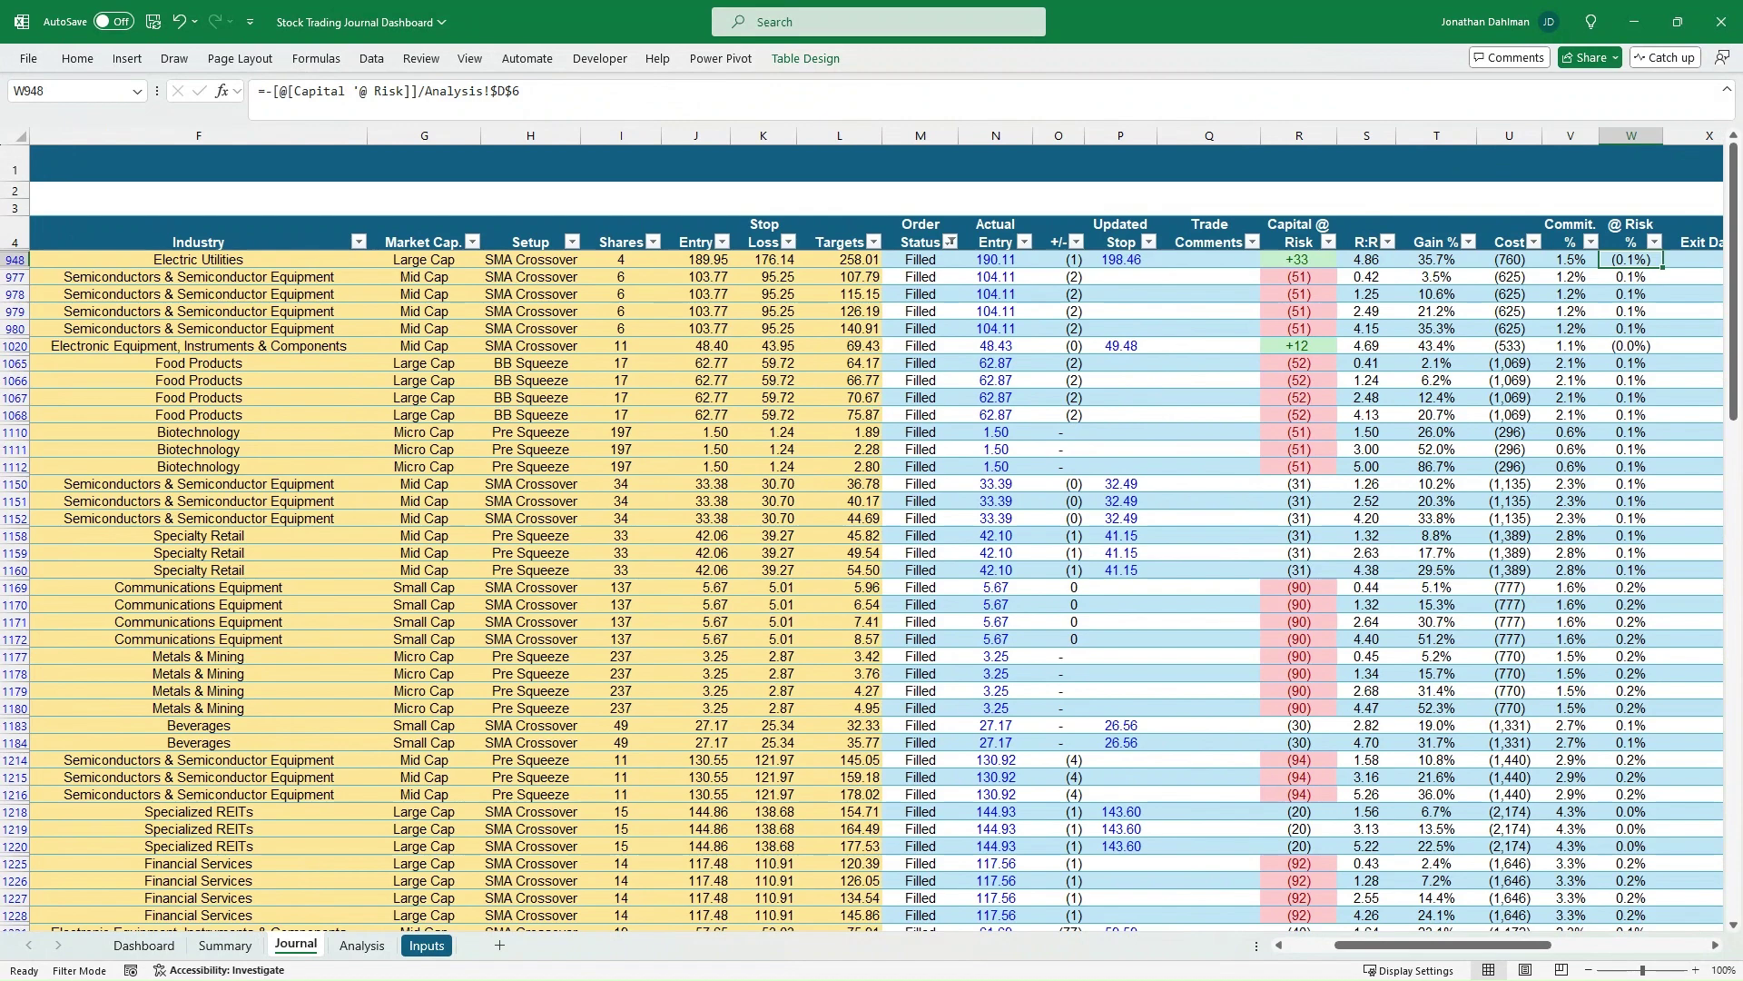
key("Right")
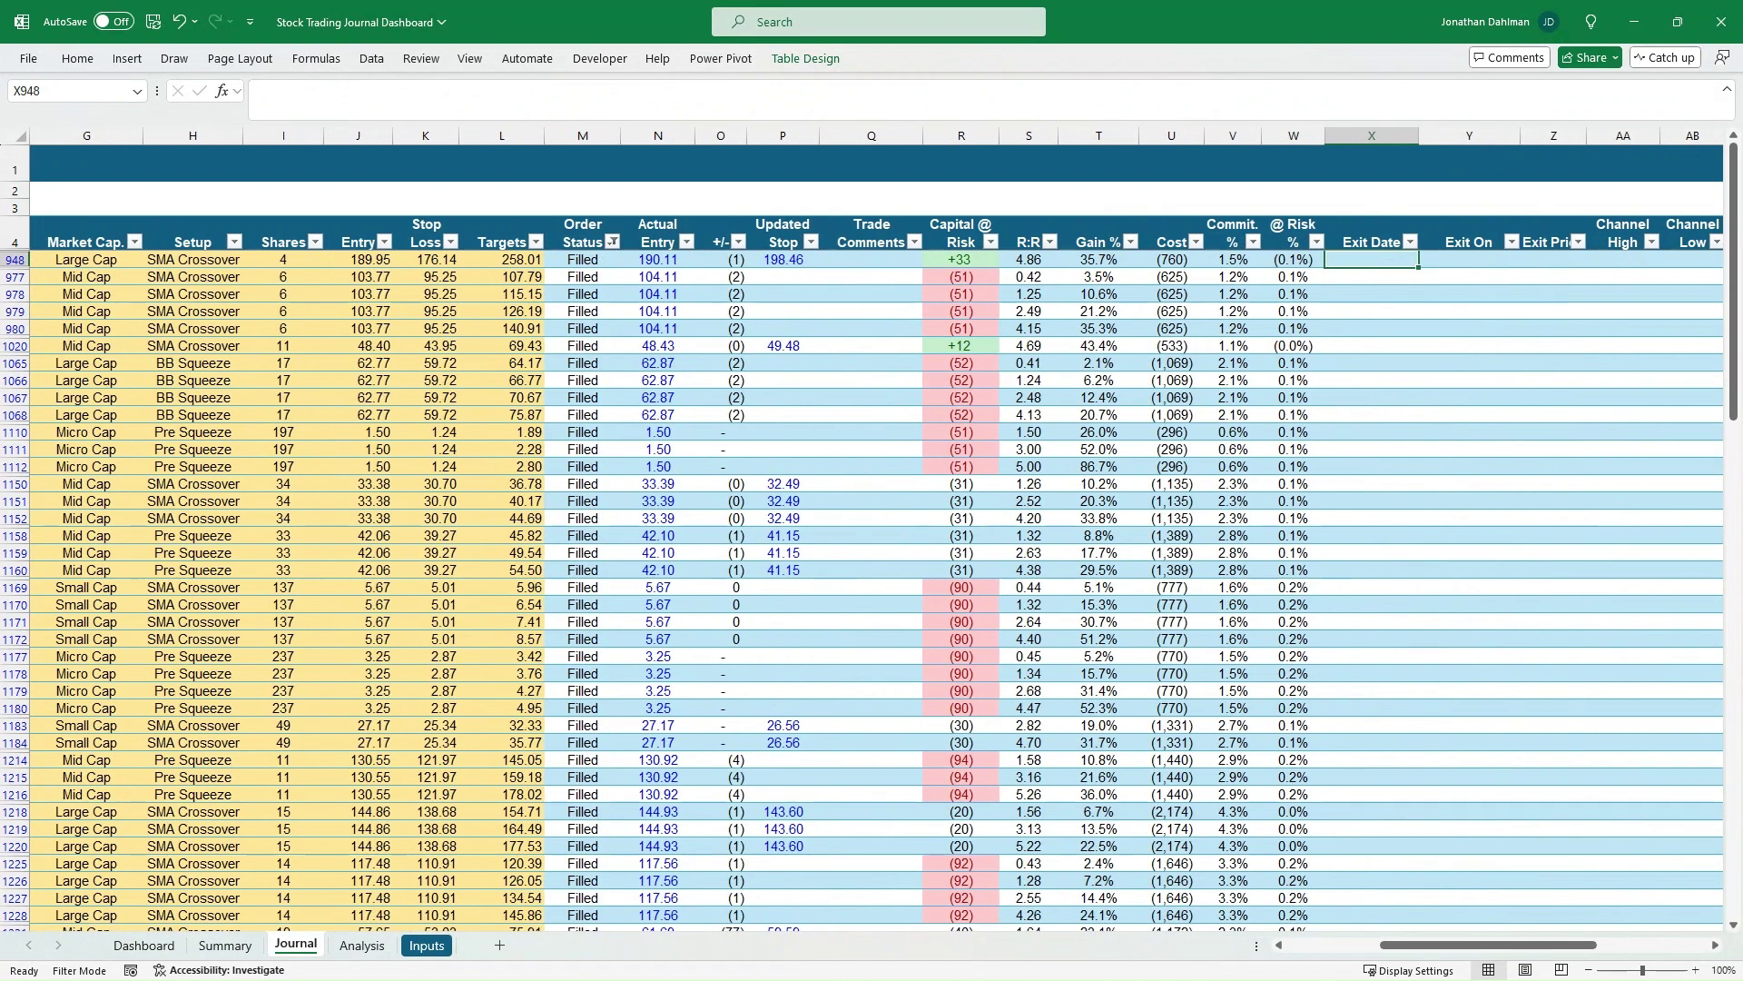
Filter the Order Status column to show only Closed trades.
left_click(612, 241)
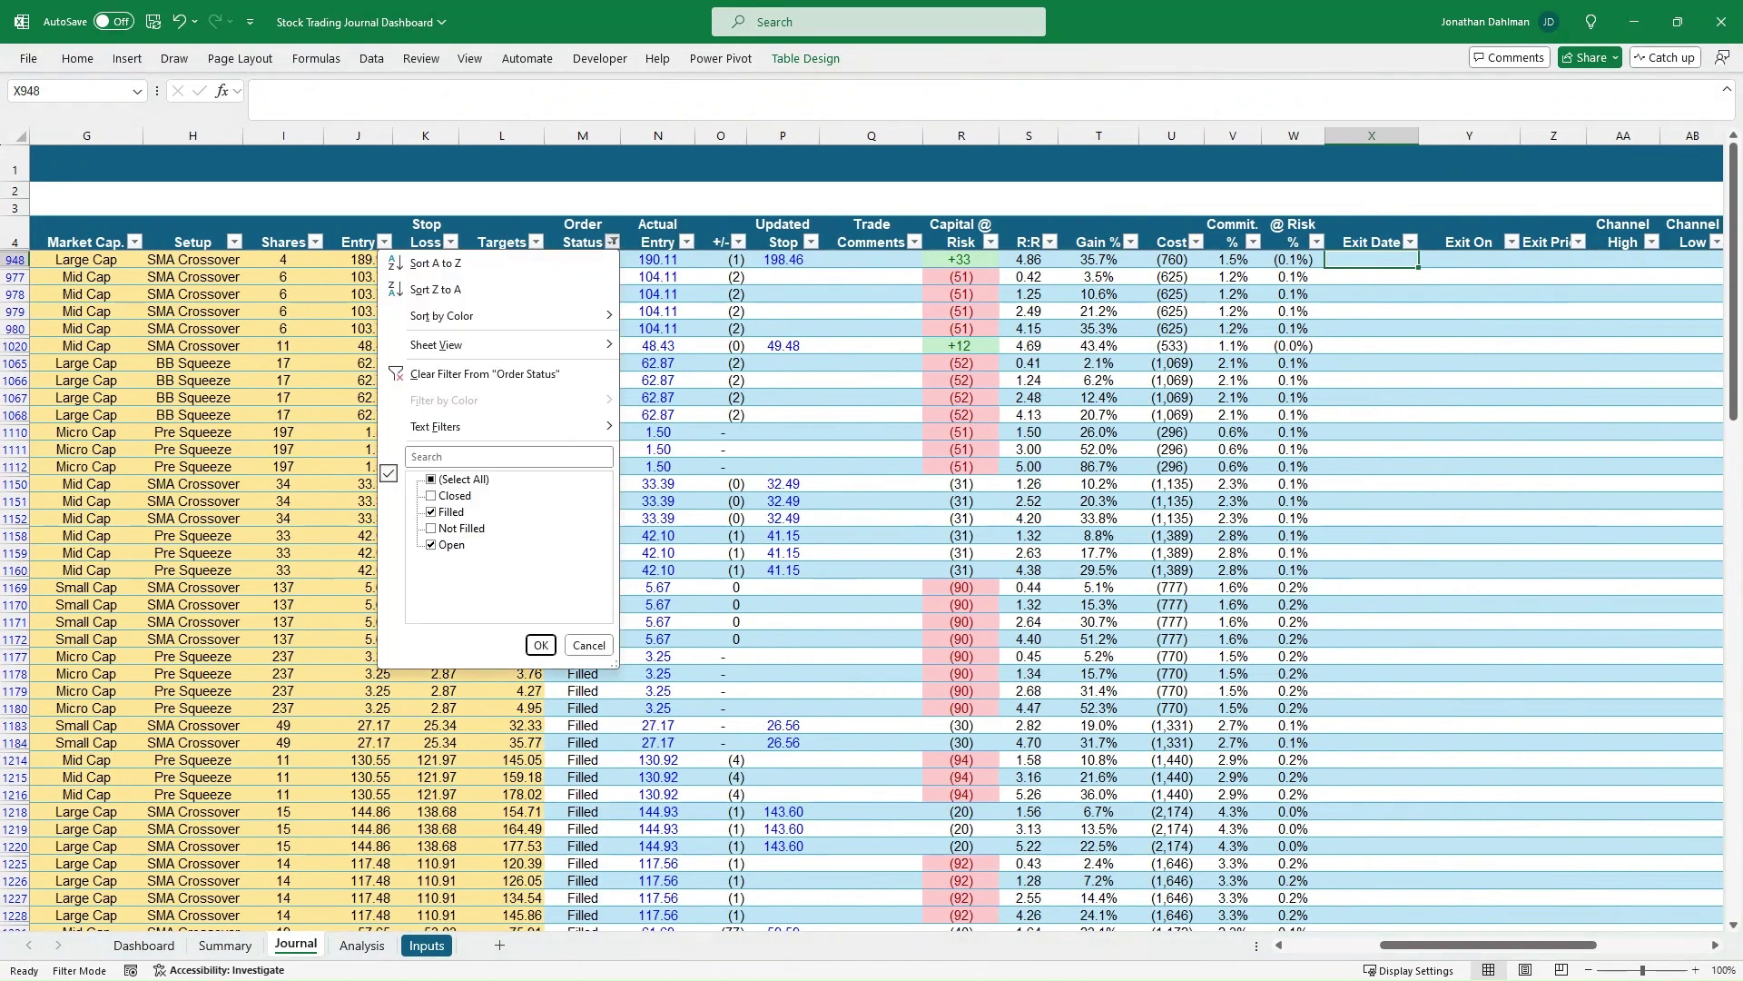
left_click(431, 478)
left_click(430, 494)
left_click(541, 645)
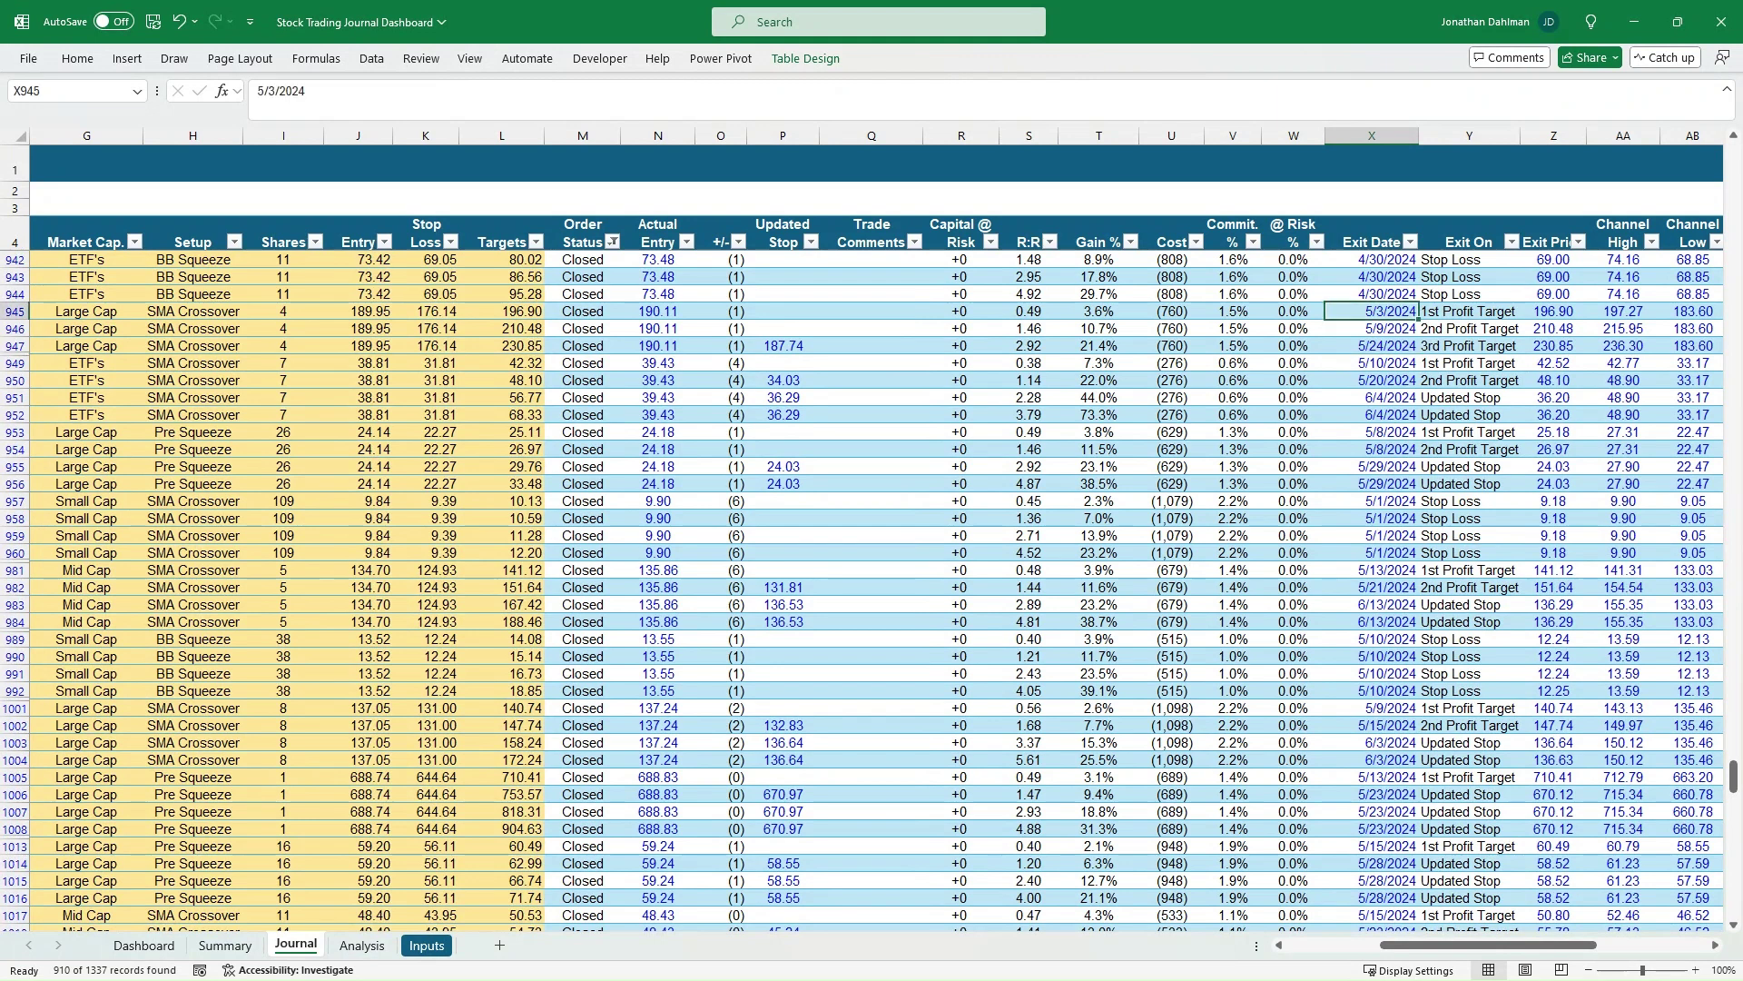
Review the Exit Date, Exit On and Exit Price entries of the closed trades around row 946.
key("Down")
key("Down")
key("Right")
key("Up")
key("Up")
key("Up")
key("Down")
key("Down")
key("Right")
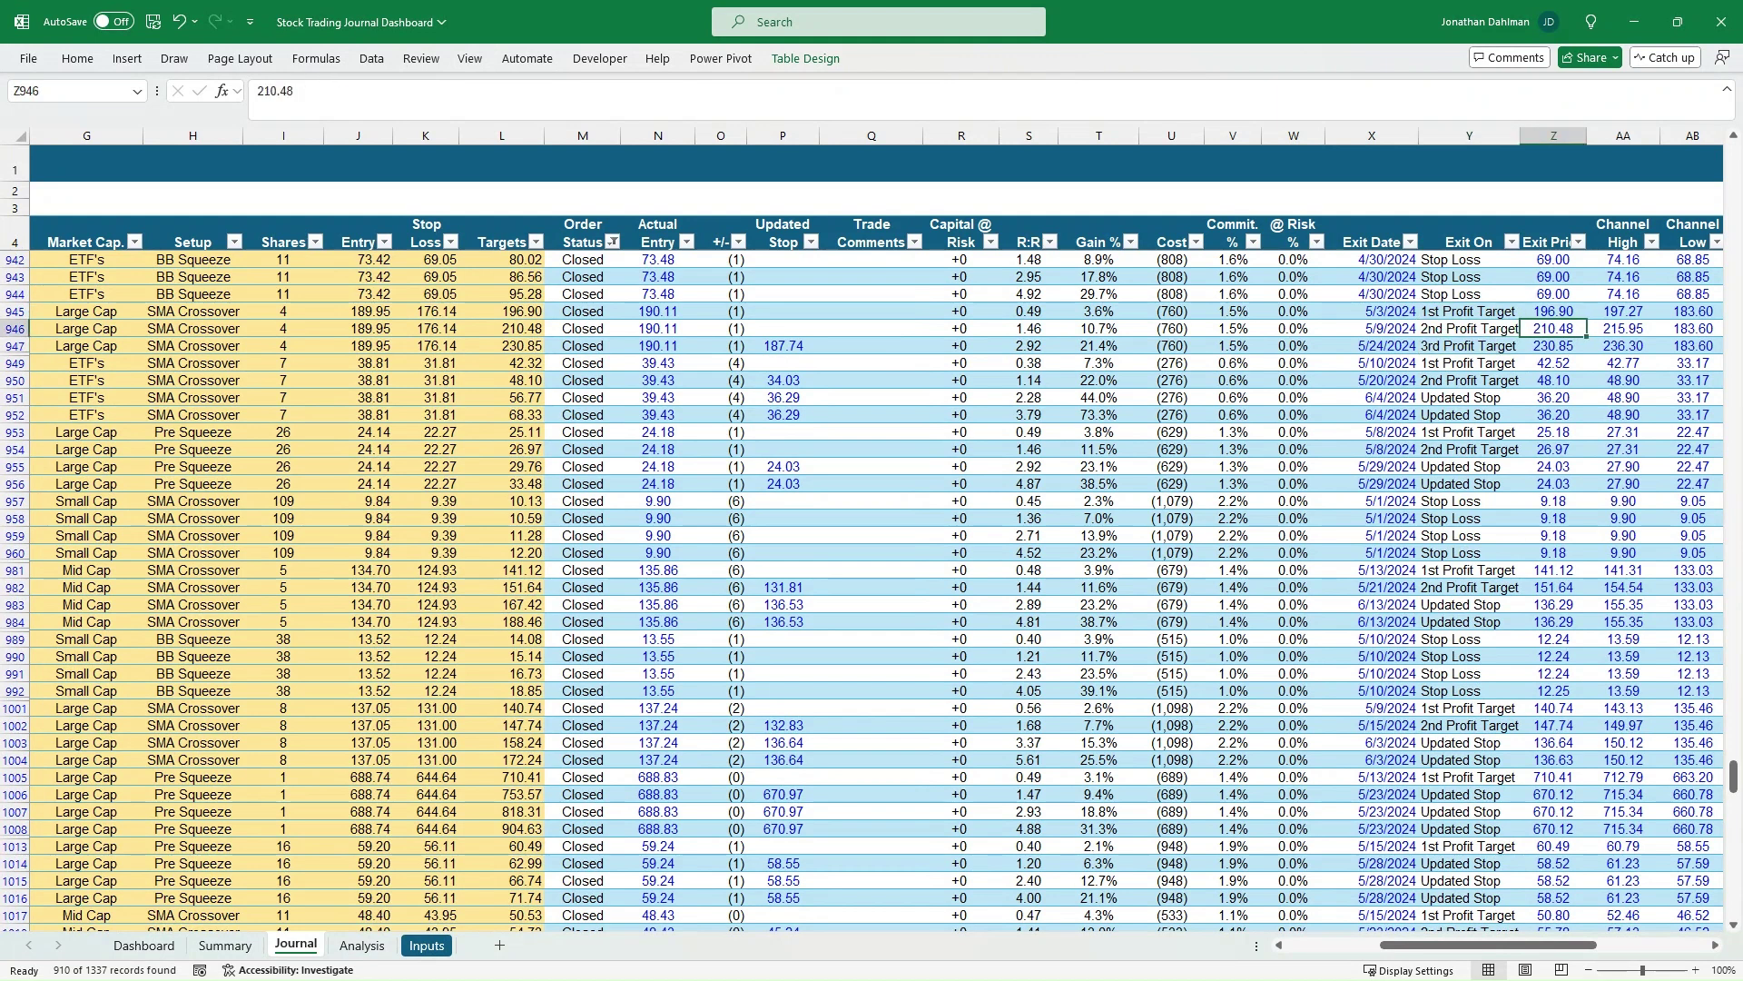
Examine the Channel High, Channel Low and Grade cells of the closed trade in row 946, including the Grade formula.
key("Right")
key("Right")
key("Right")
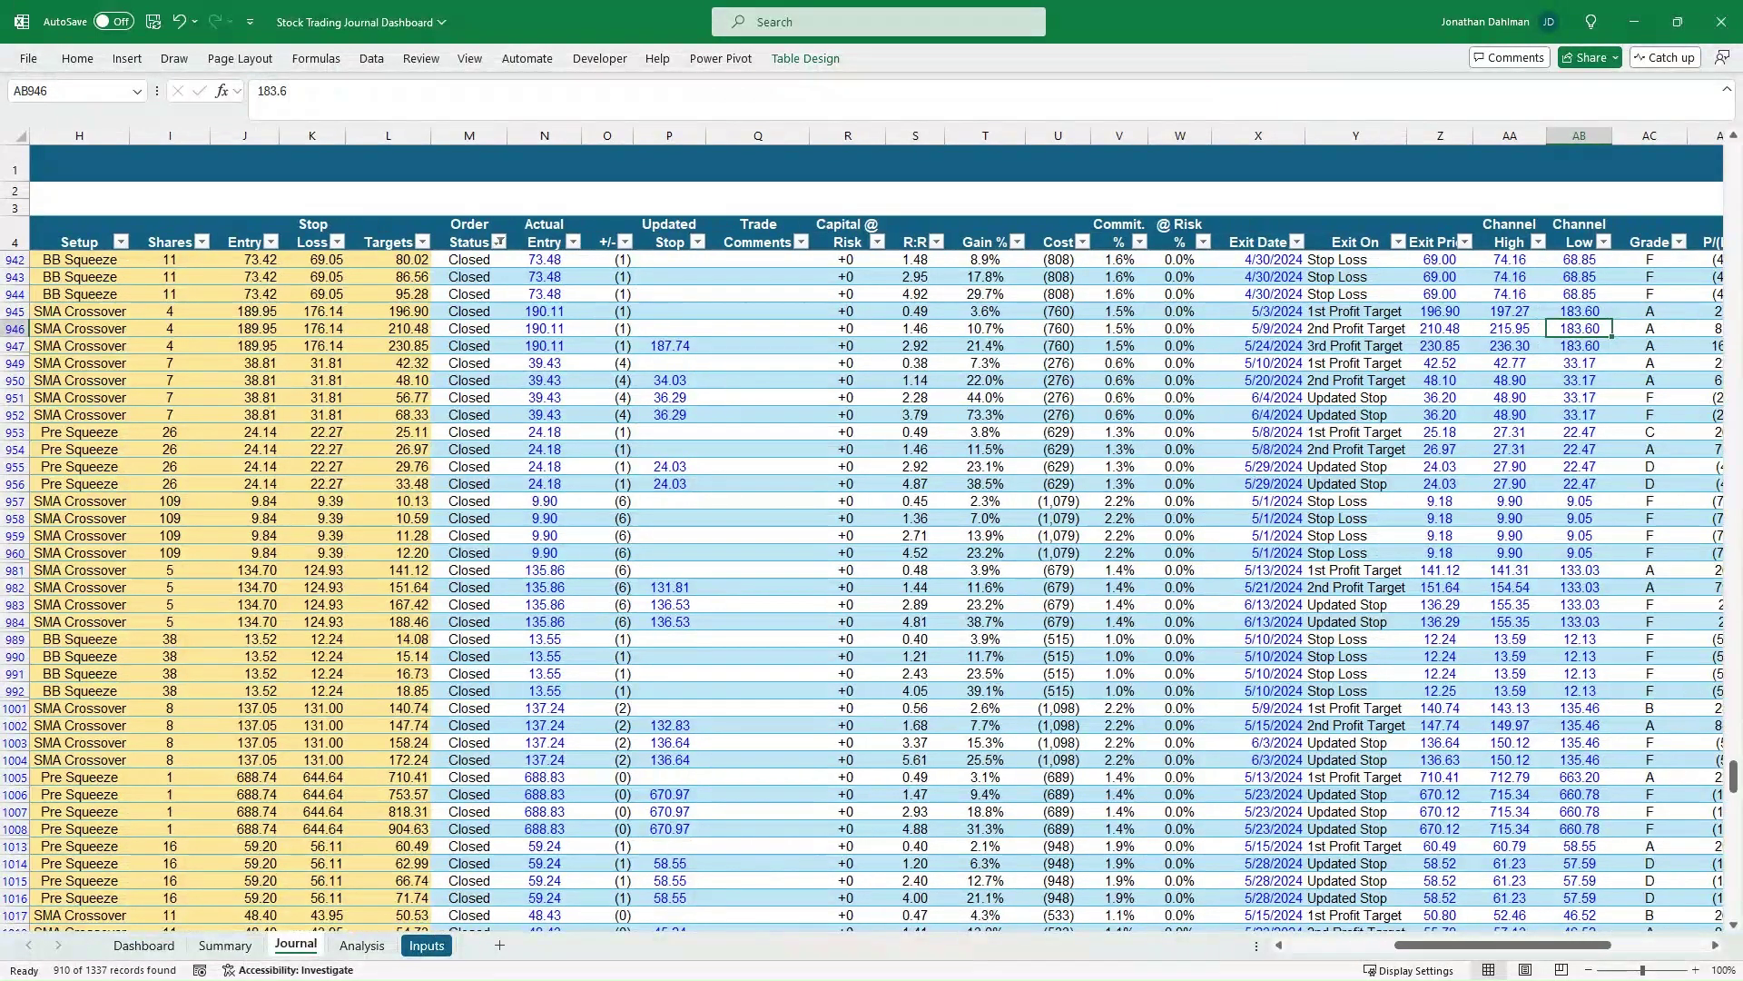
key("Right")
key("Left")
key("Left")
key("Left")
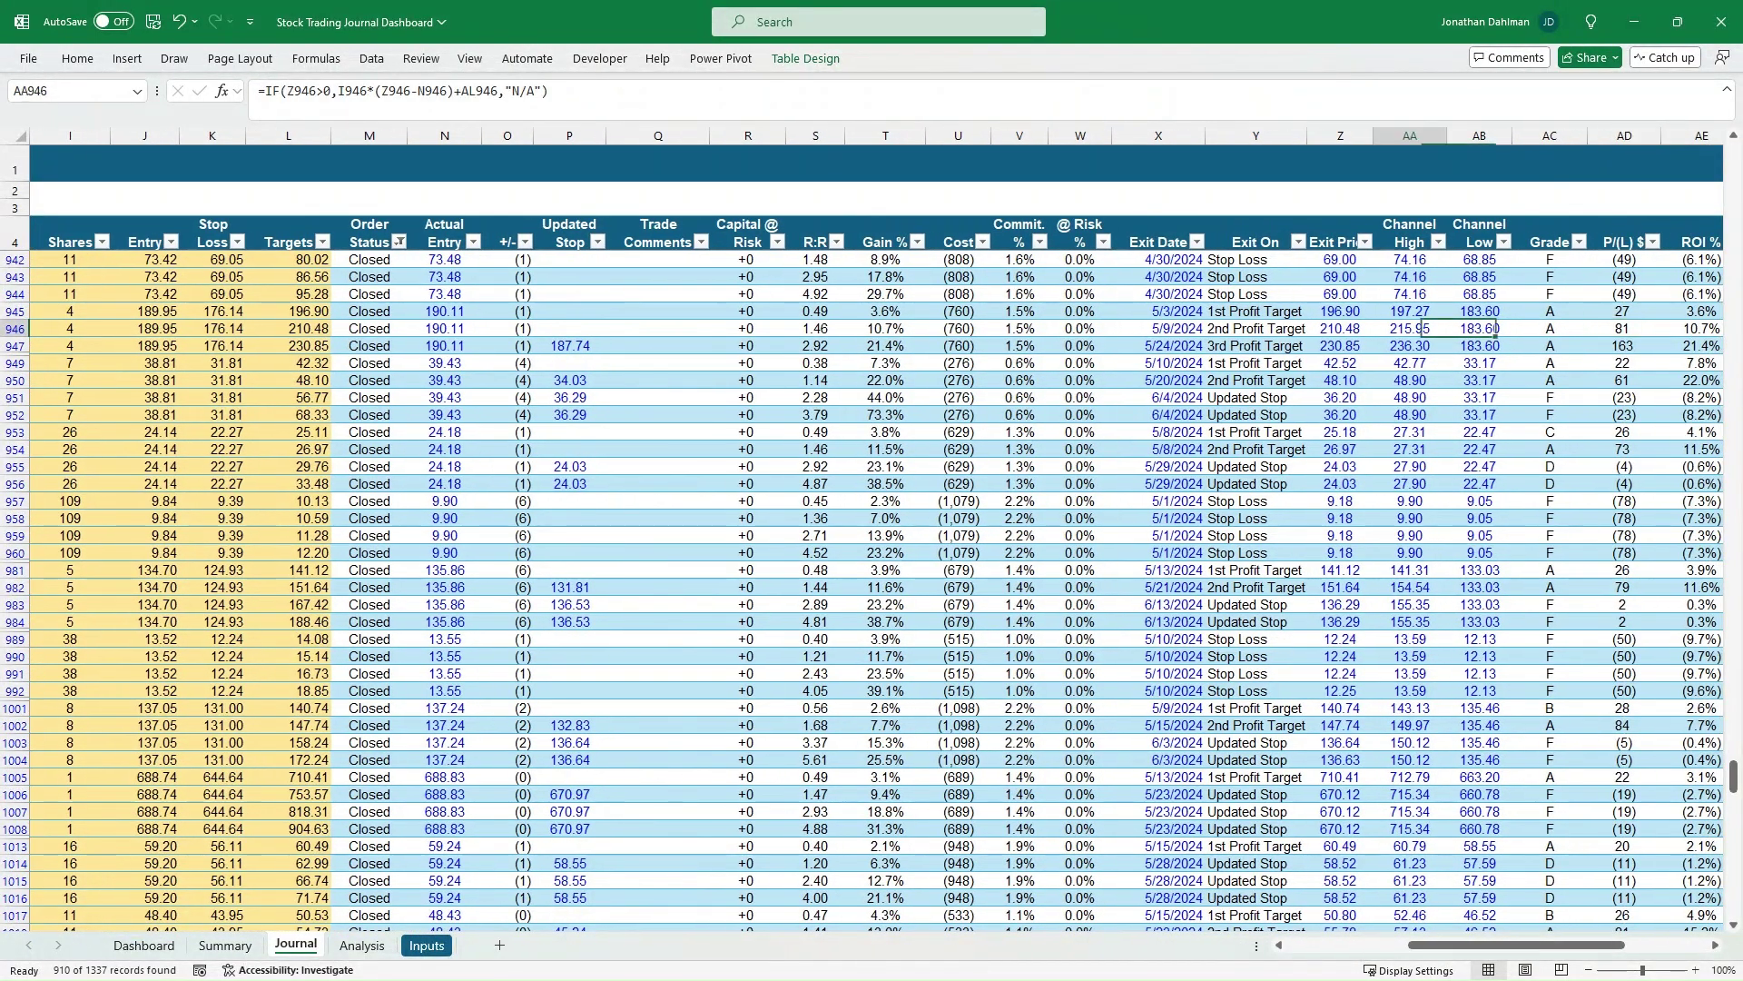
key("Right")
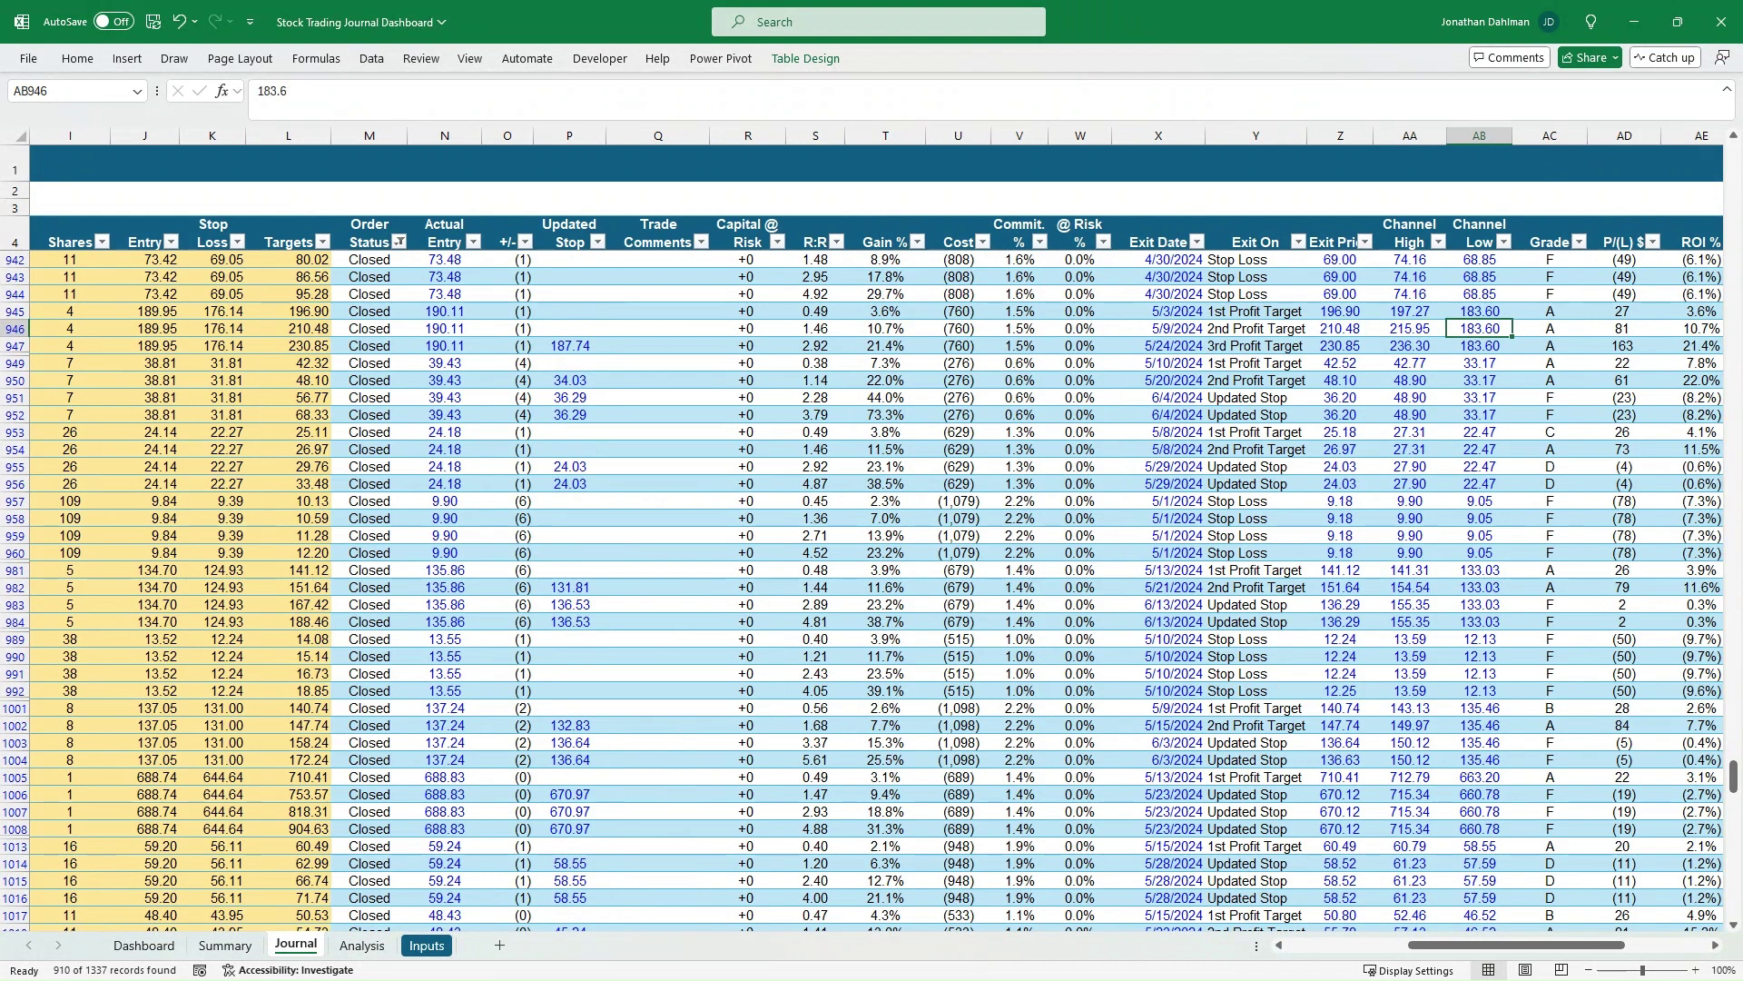
key("Left")
key("Right")
key("Right")
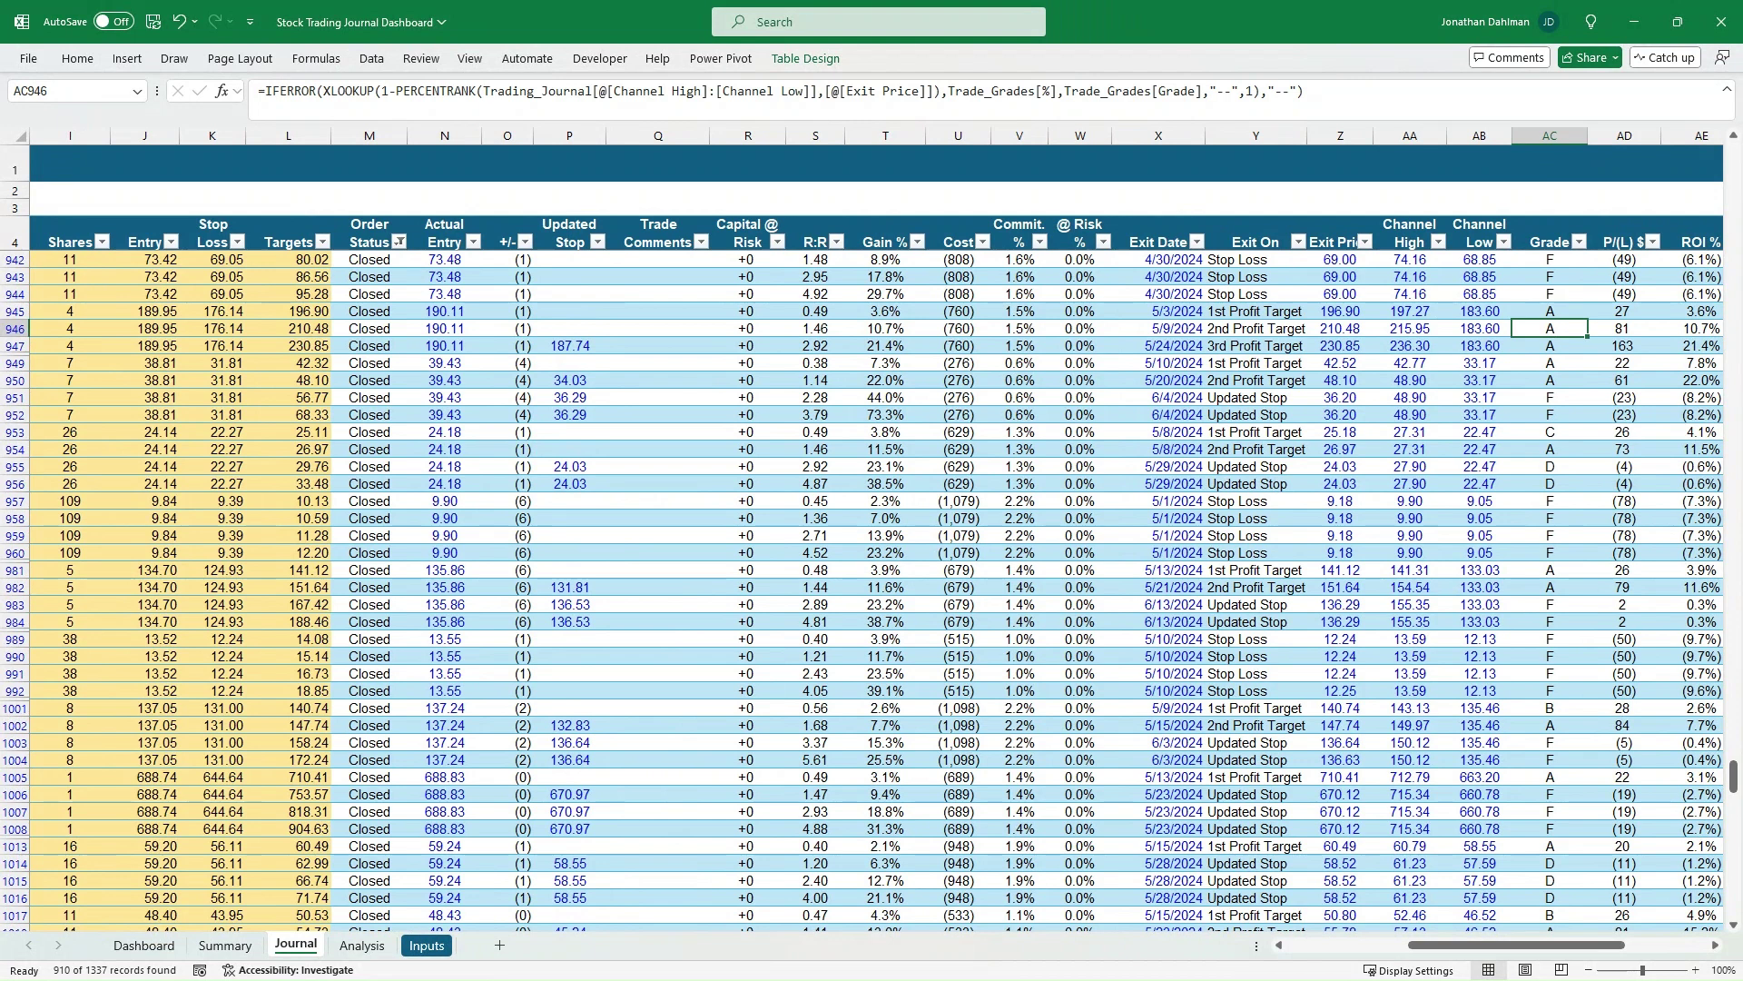
Examine the P/(L) $ and ROI % formulas of the closed trade in row 946.
key("Right")
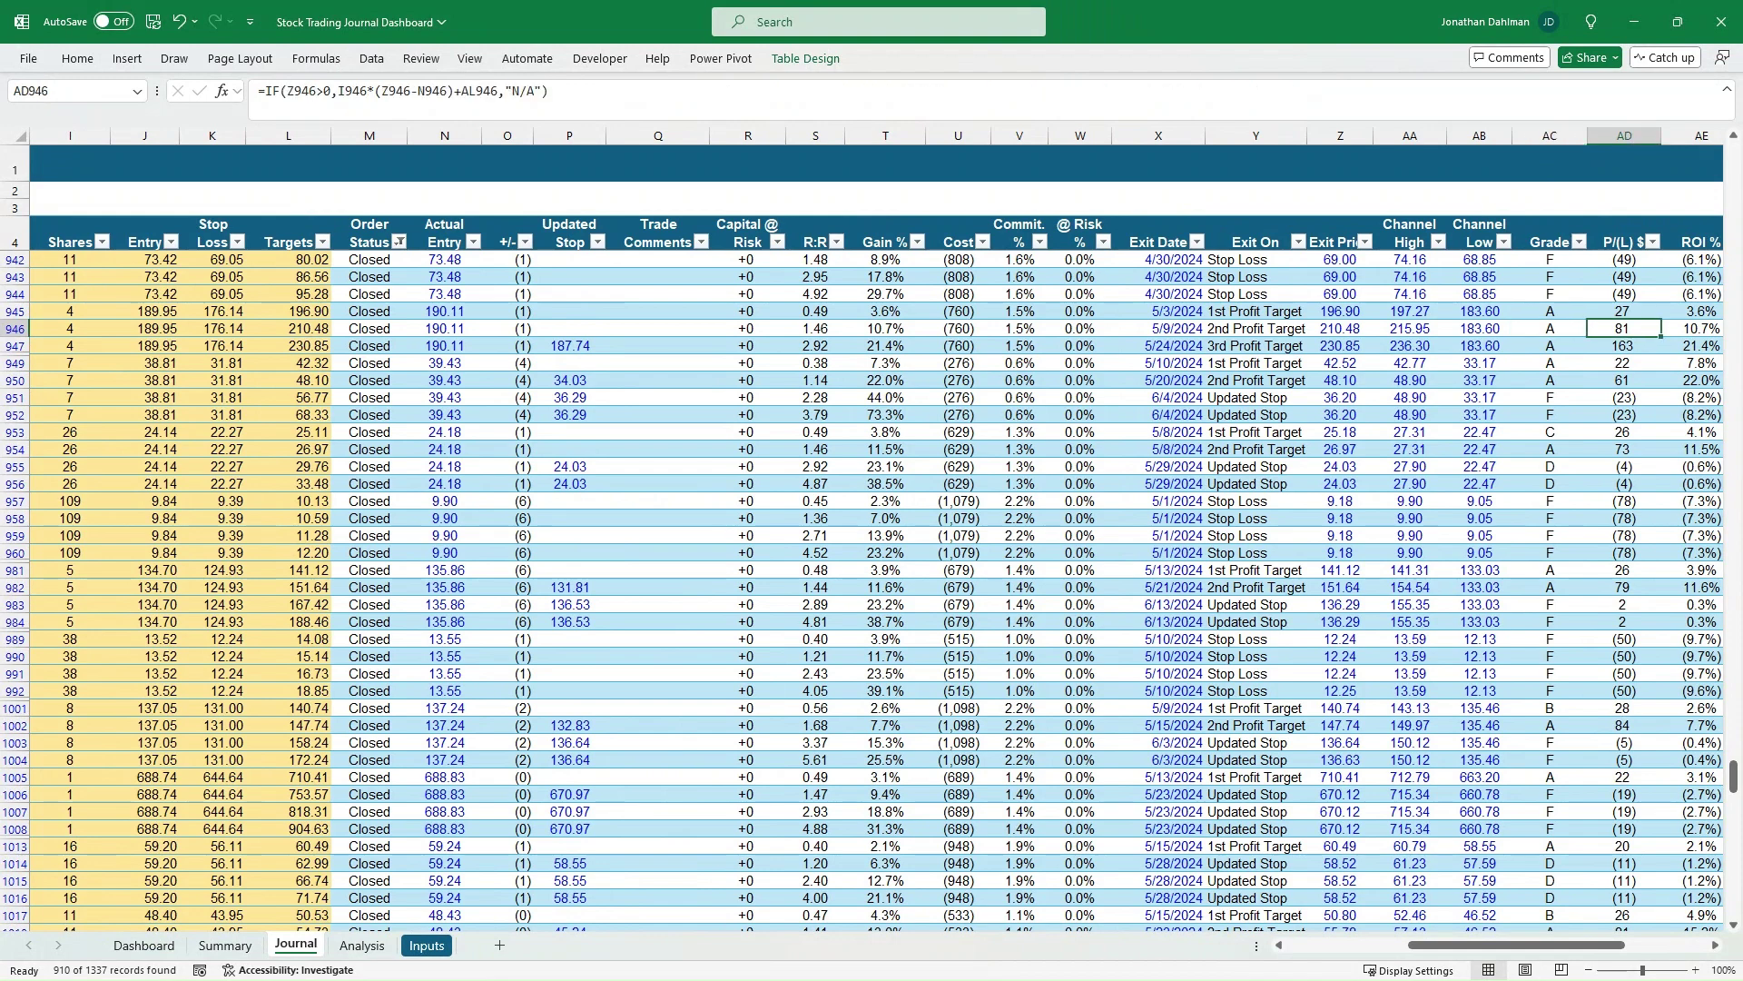
key("Right")
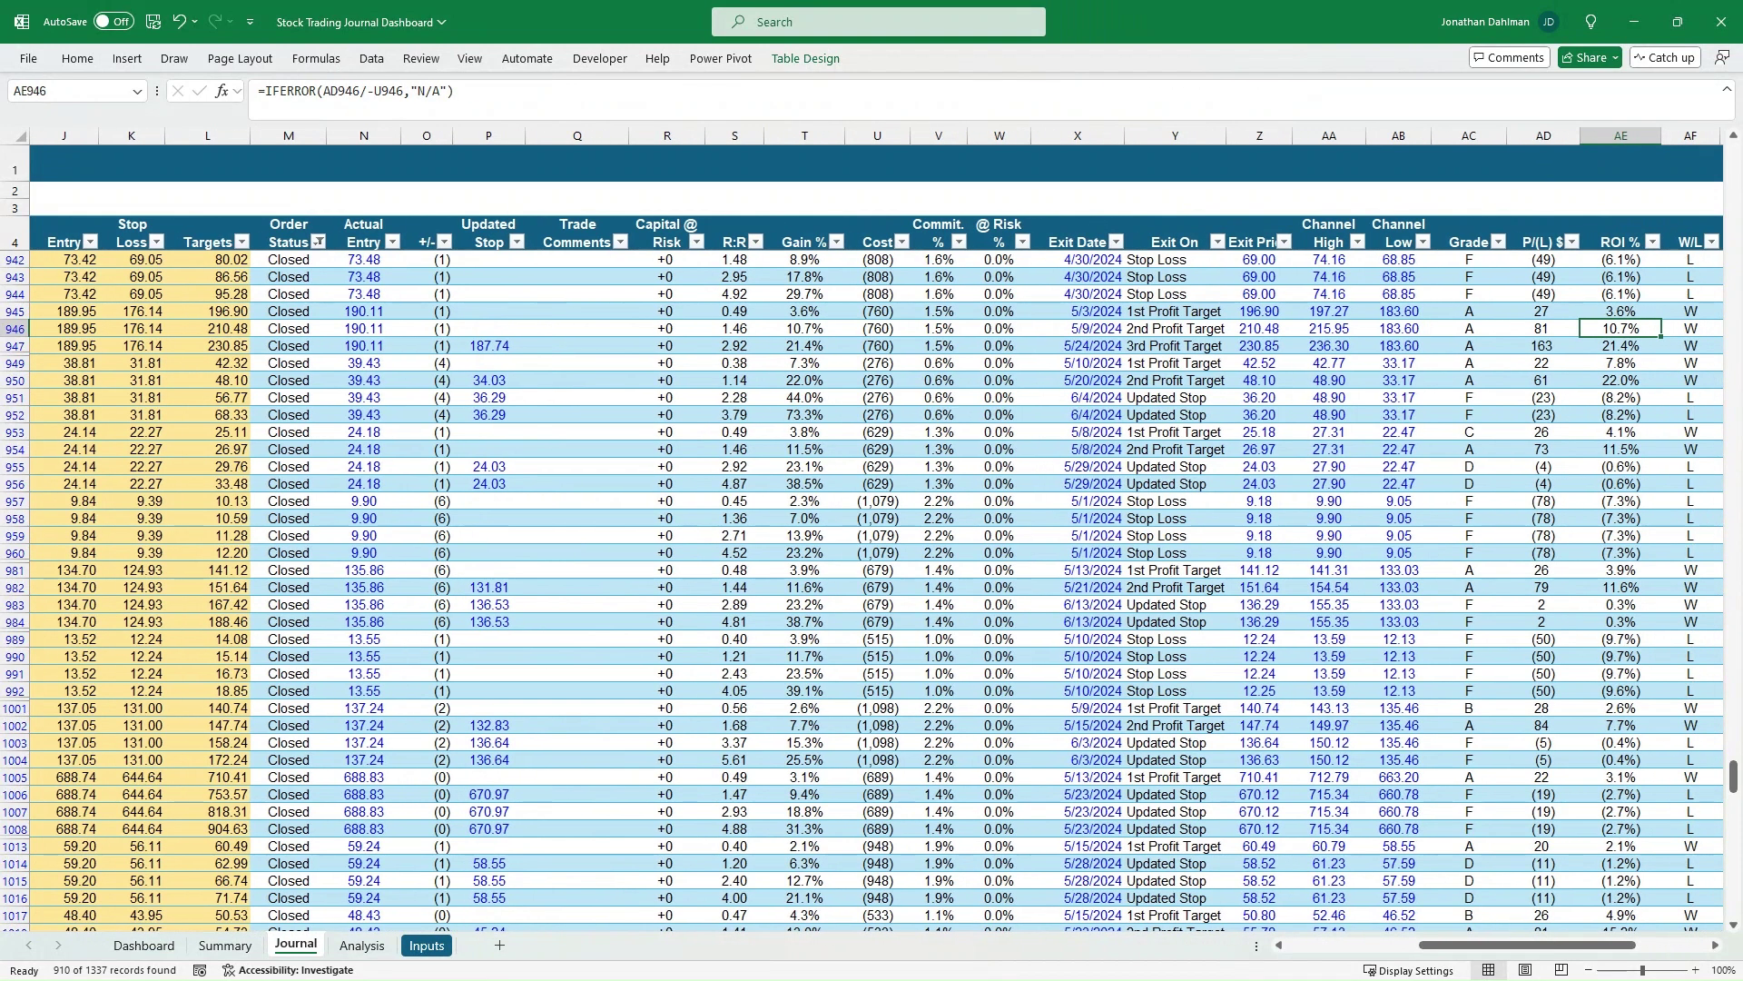
key("Right")
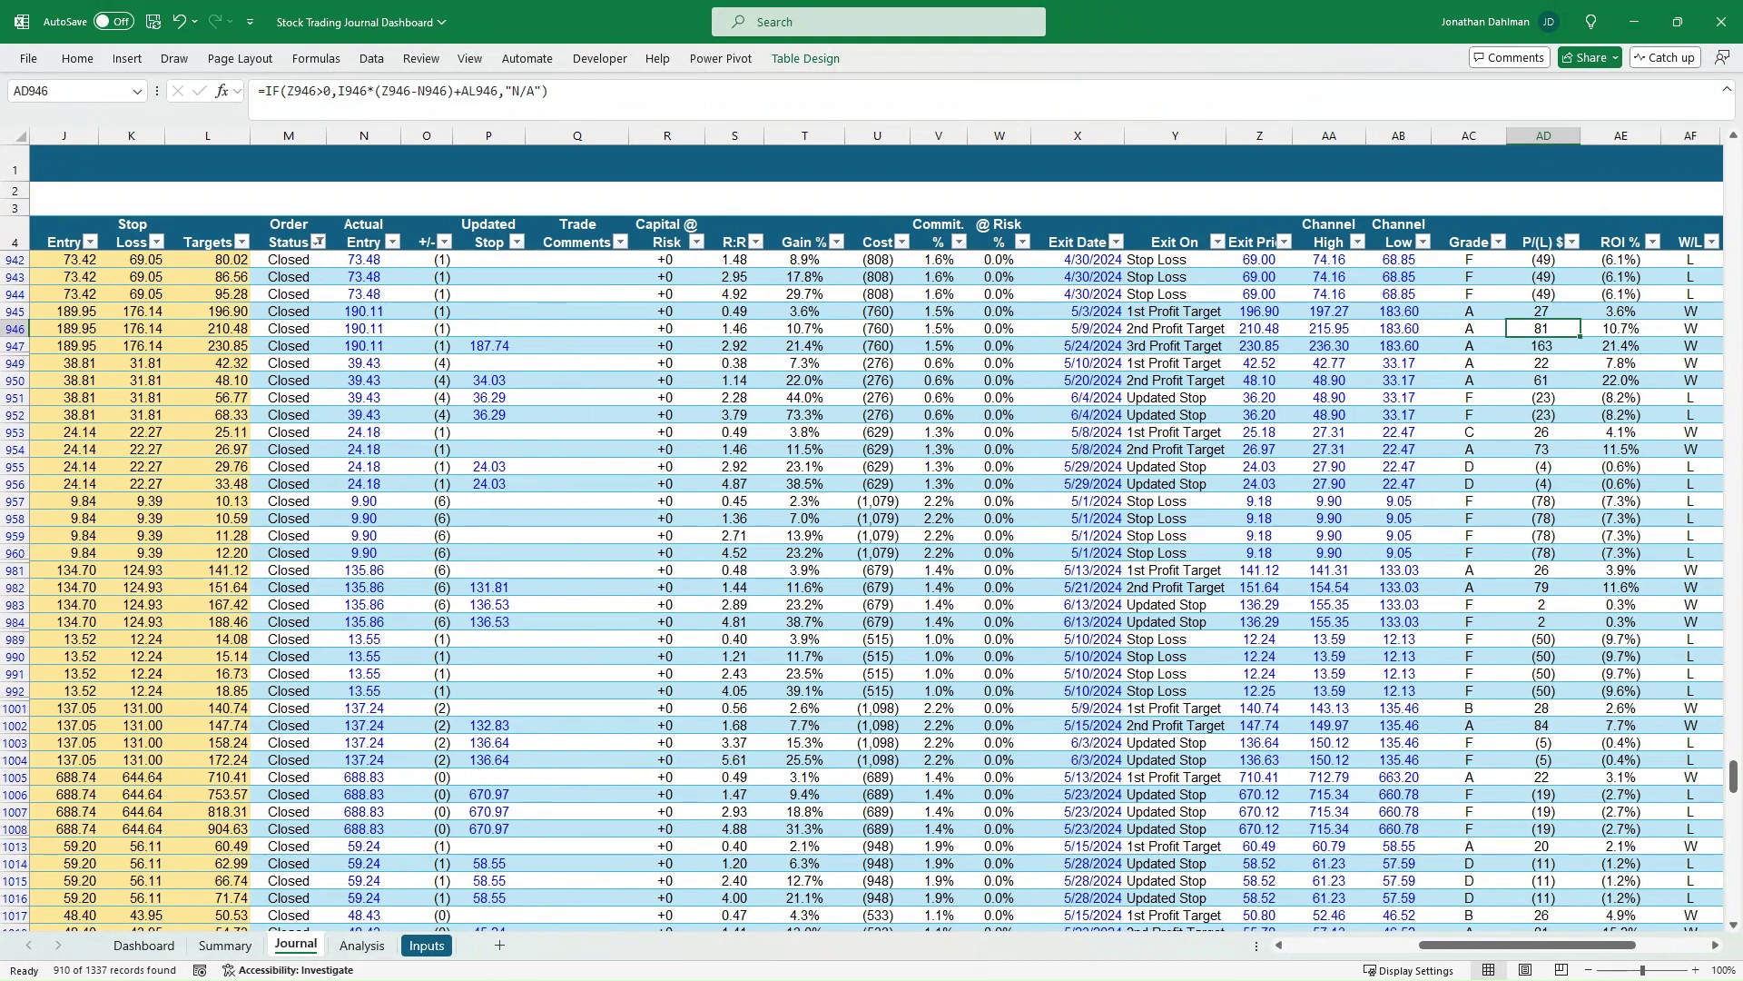
Review the P/(L) $, ROI %, W/L and Duration cells of the closed trade in row 943.
left_click(1542, 276)
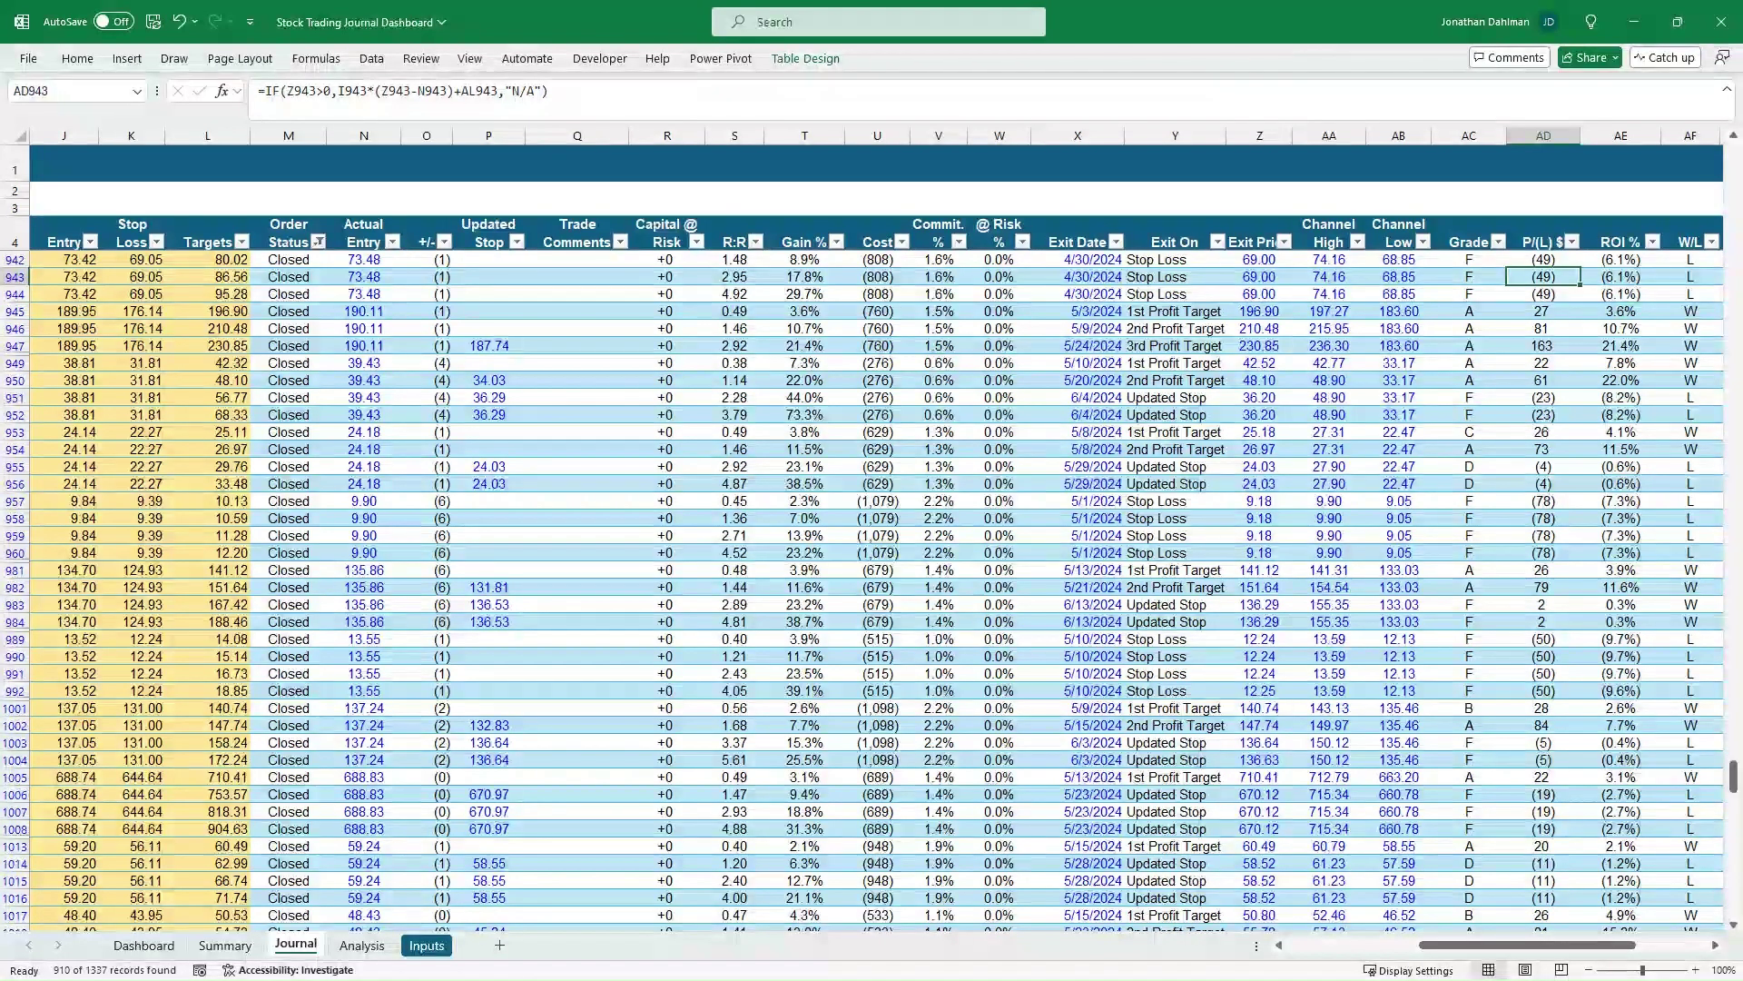
key("Right")
key("Right")
key("Right")
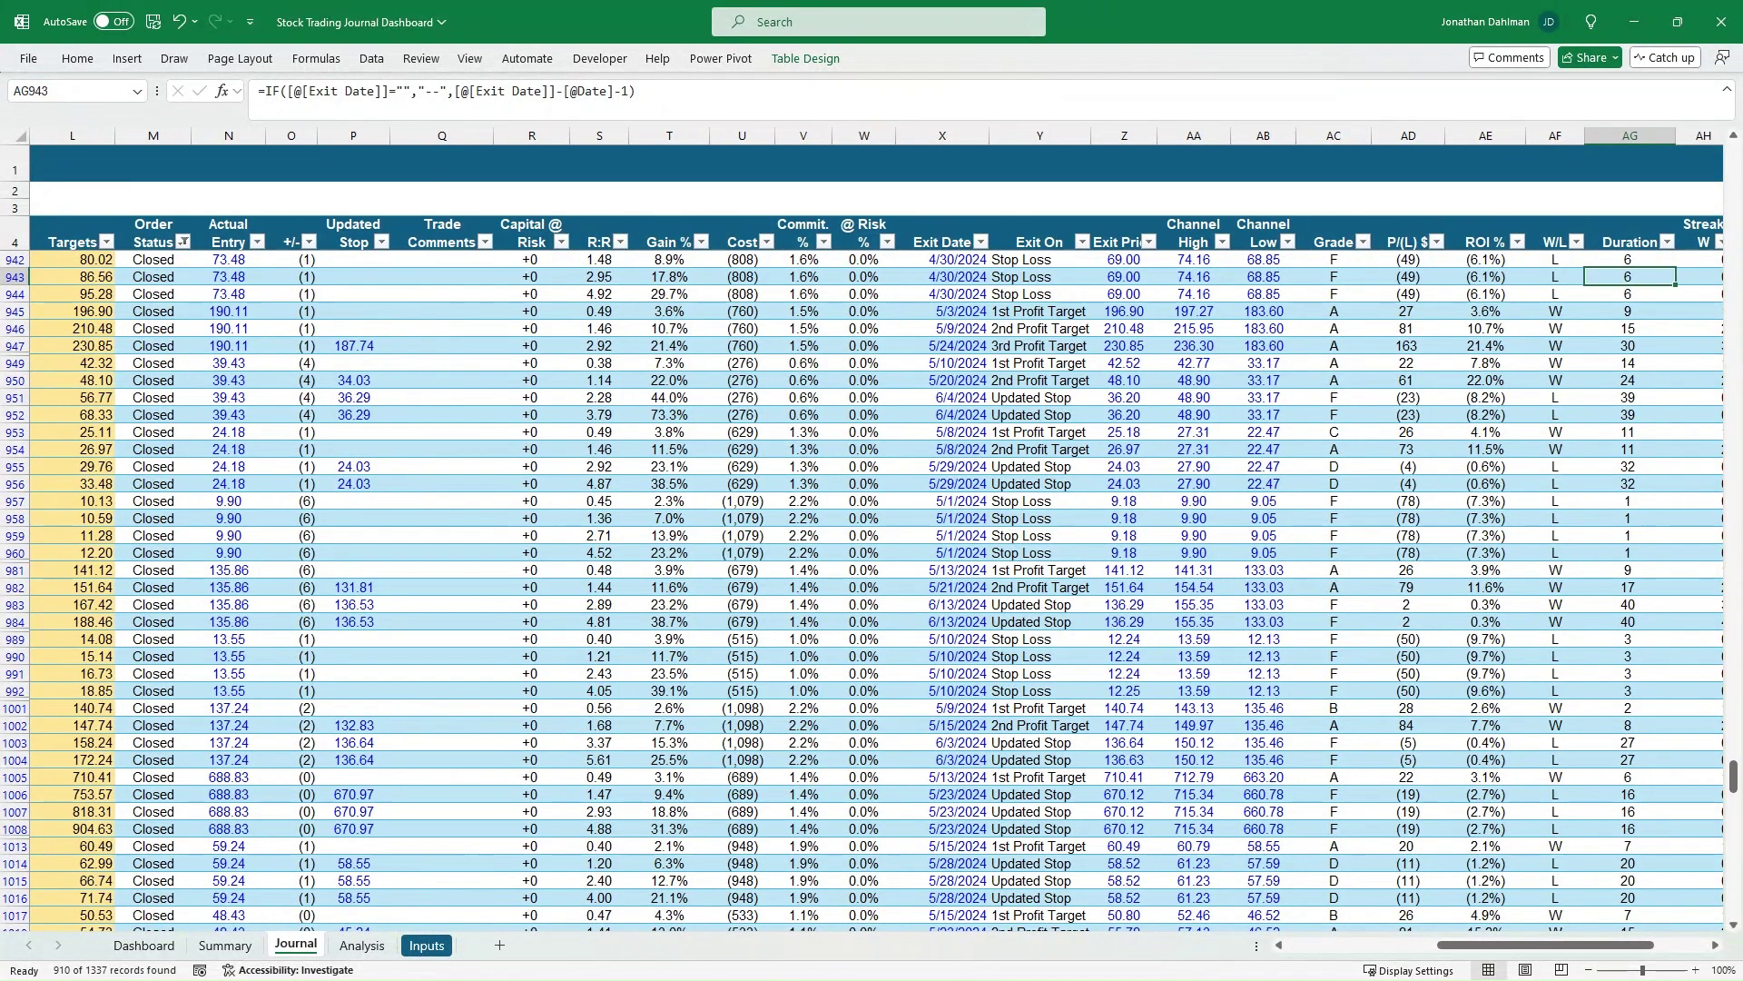
Examine the Streak W, Streak L, Count and Cum. P&L formulas of the closed trade in row 947.
key("Down")
key("Down")
key("Down")
key("Down")
key("Right")
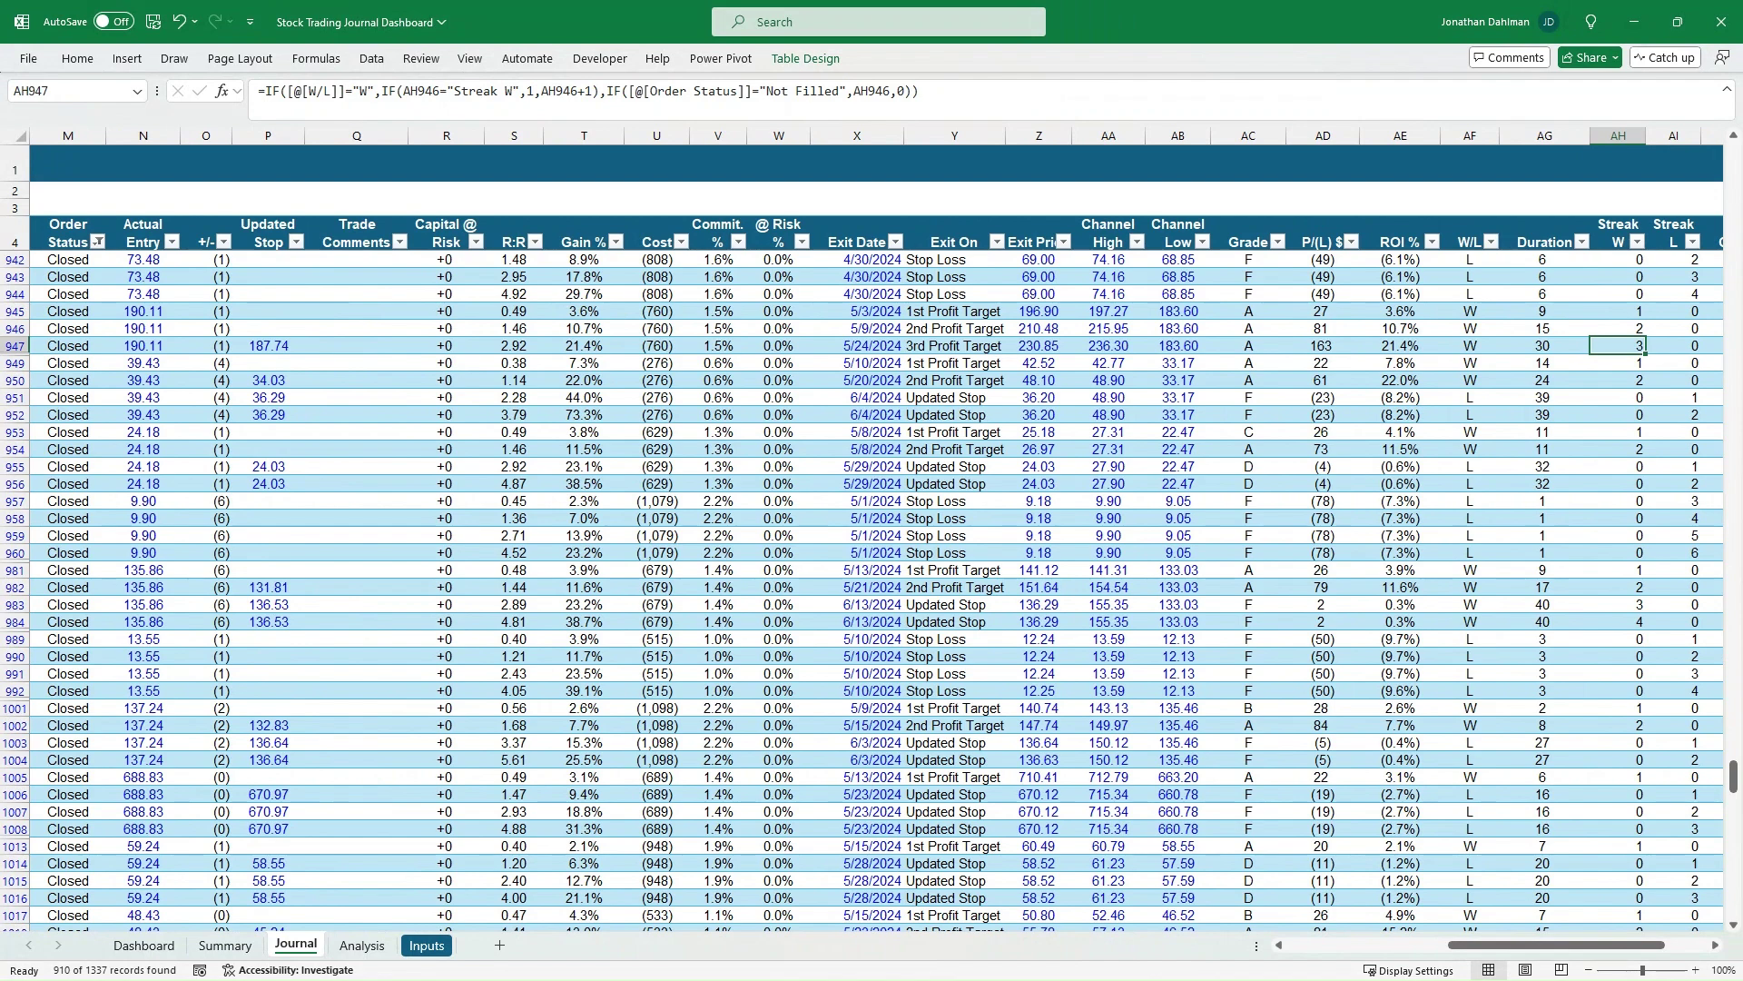
key("Right")
key("Right")
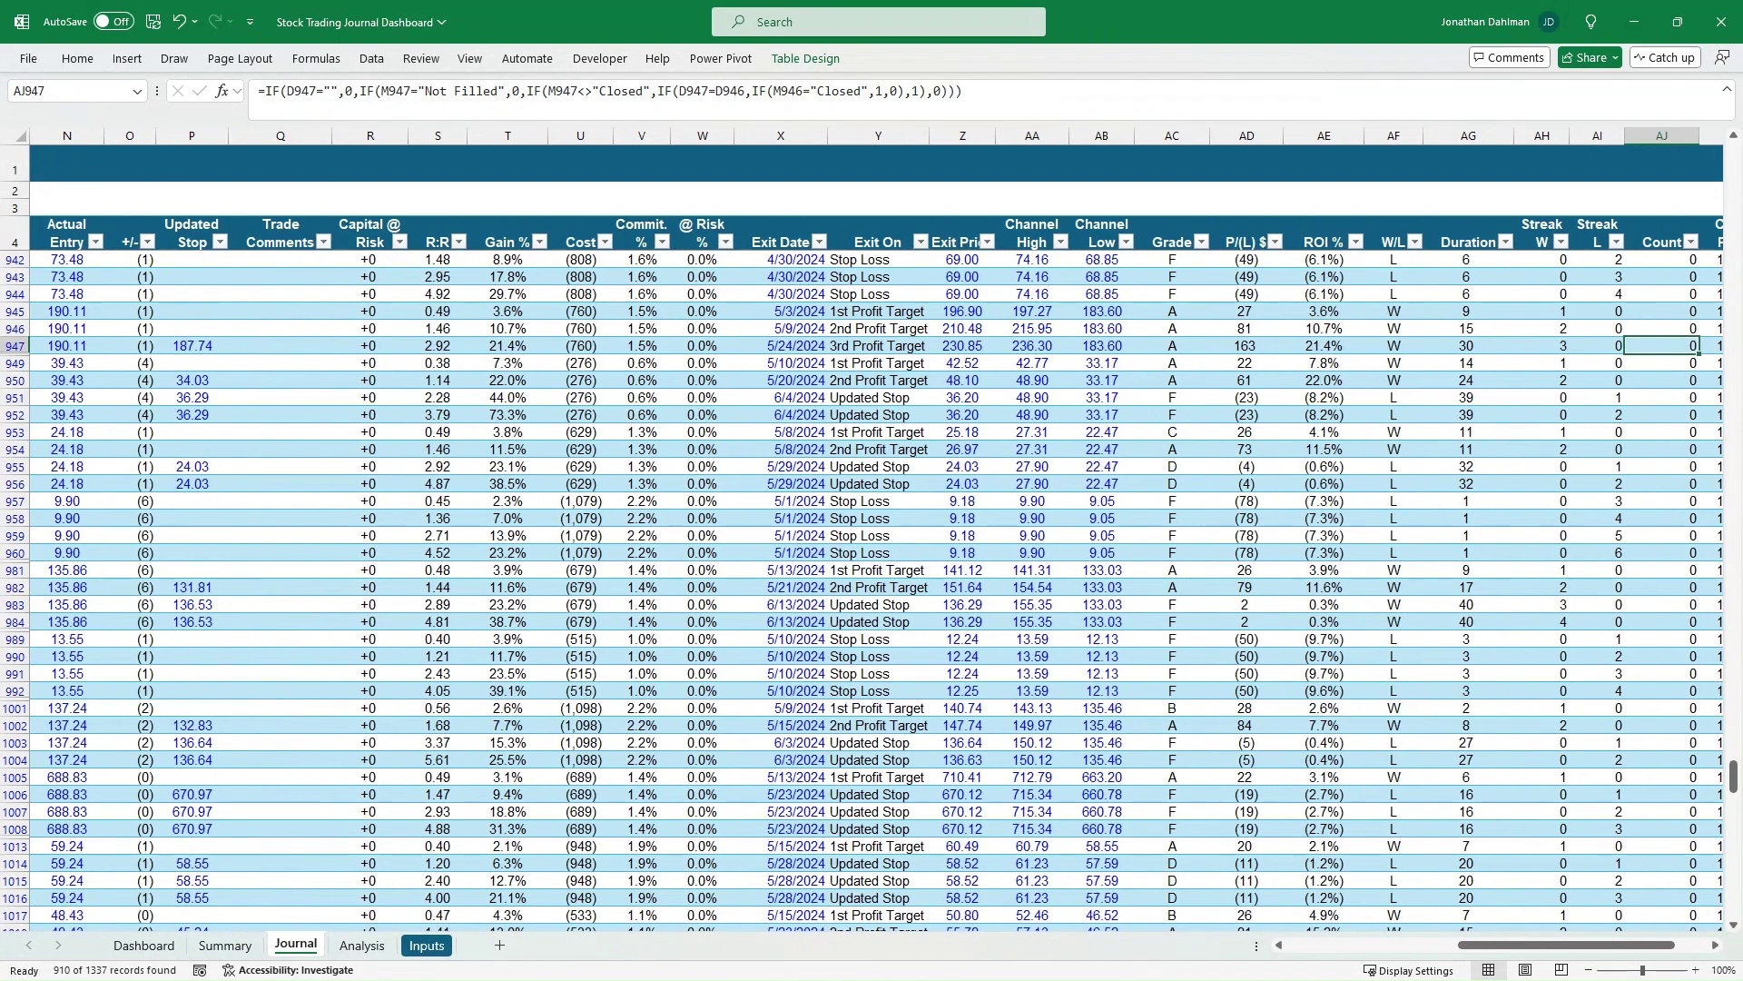
key("Right")
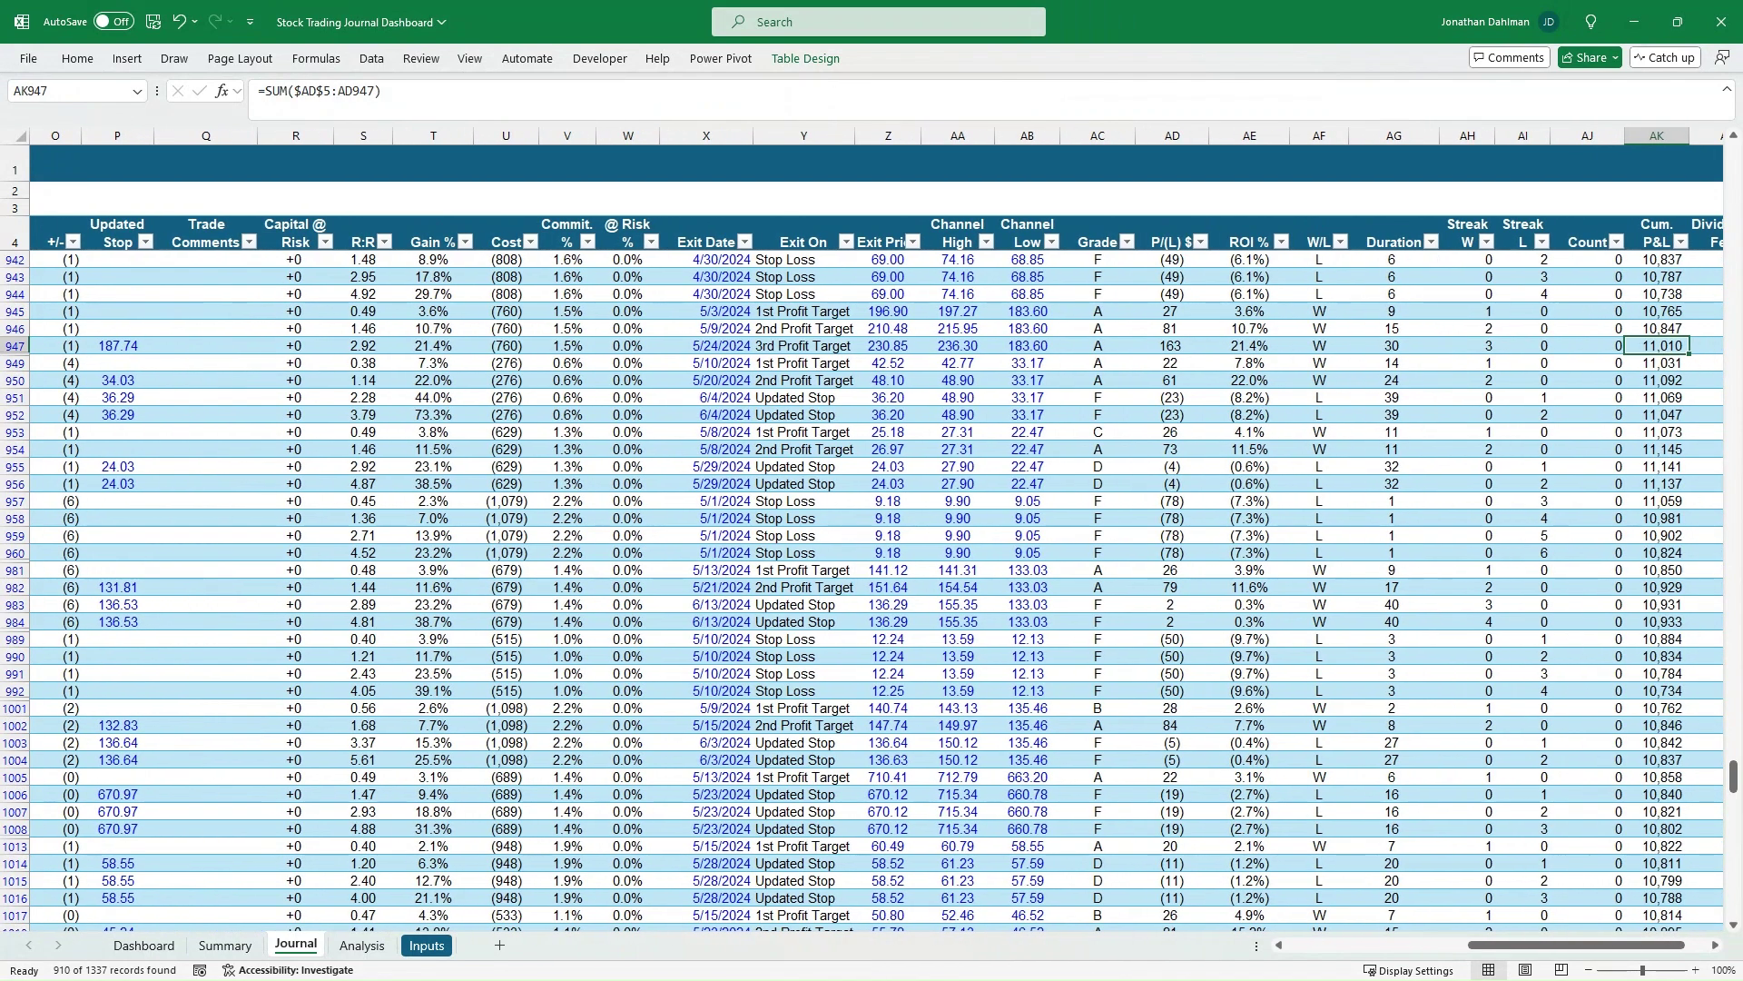
Find the closed trades with Dividends/Fees entries around row 745 and review their amounts.
key("Right")
key("Right")
key("Left")
left_click(1601, 448)
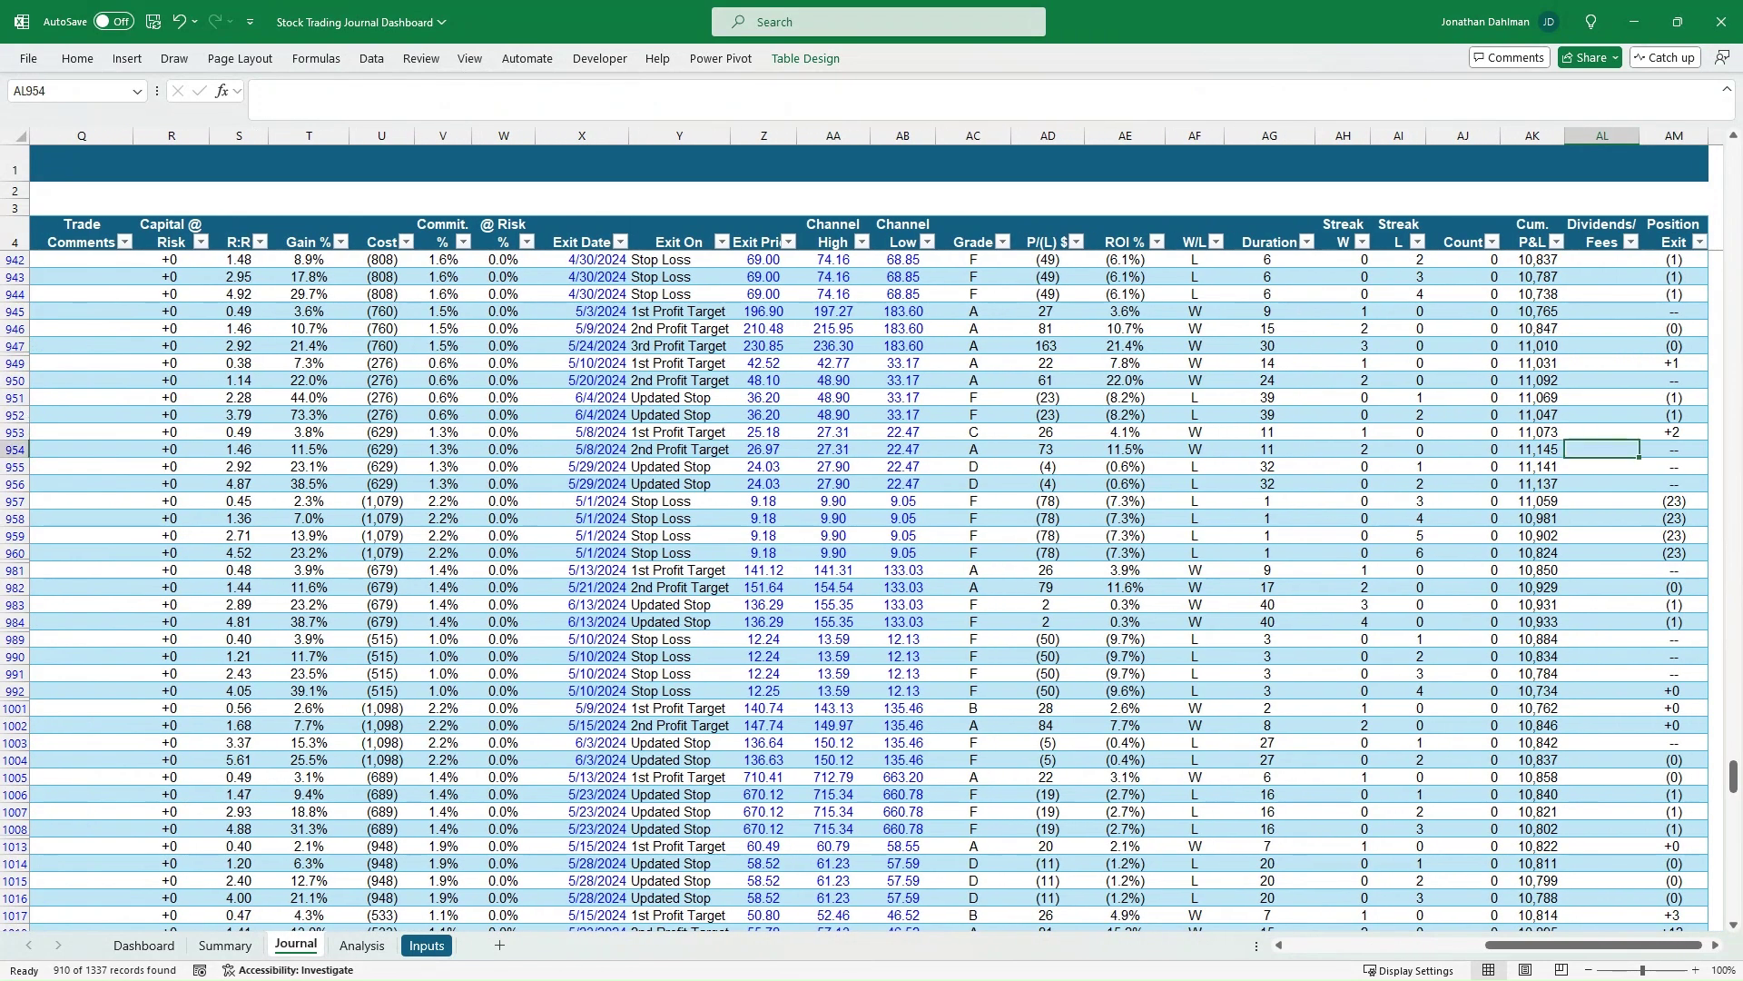
key("ctrl+Down")
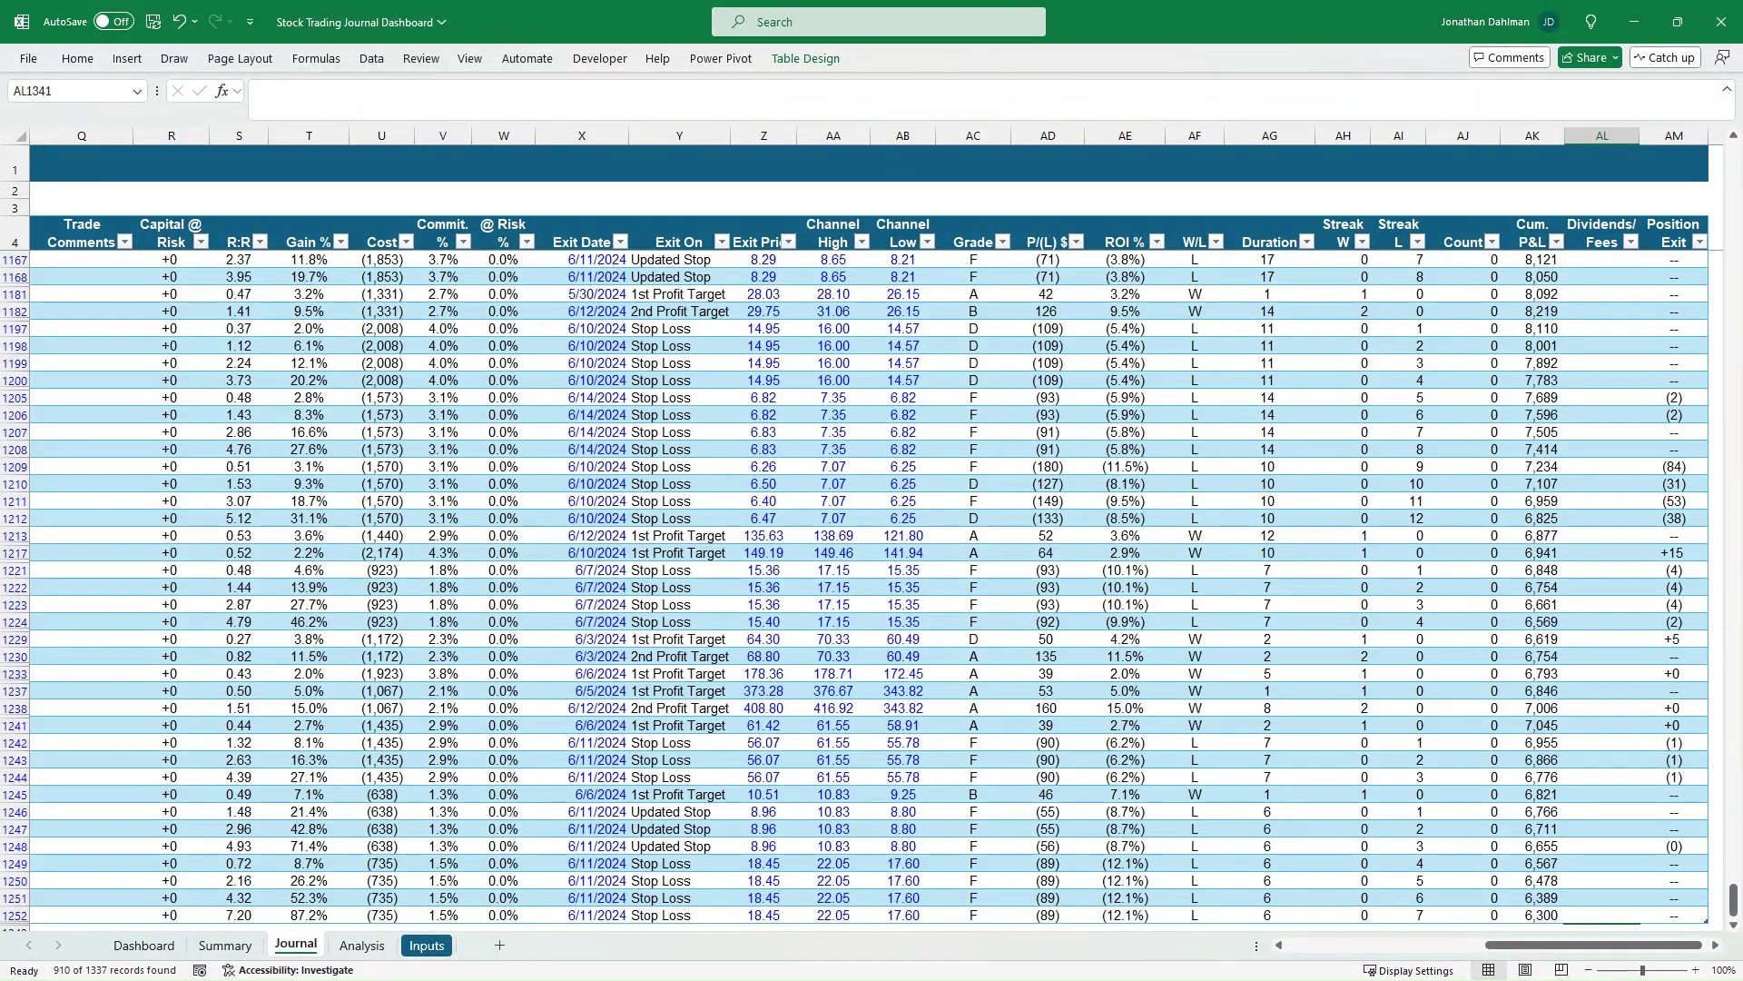
key("ctrl+Up")
key("ctrl+Up")
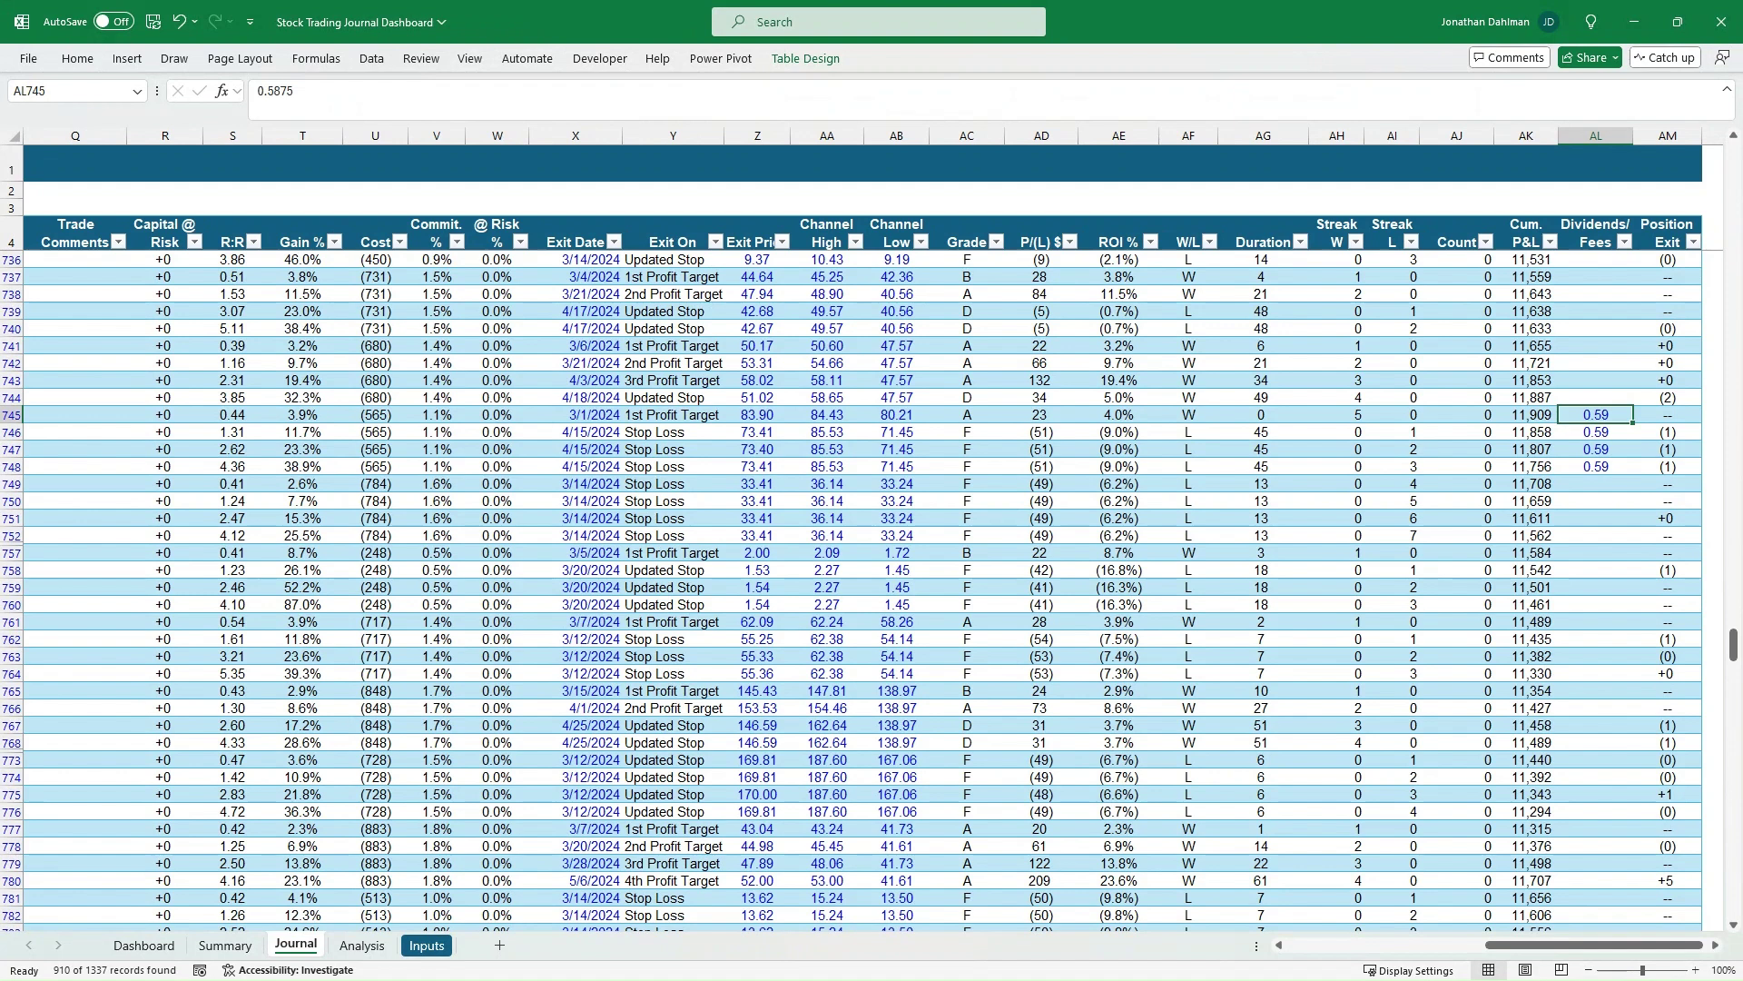
scroll(862, 590, "up", 2)
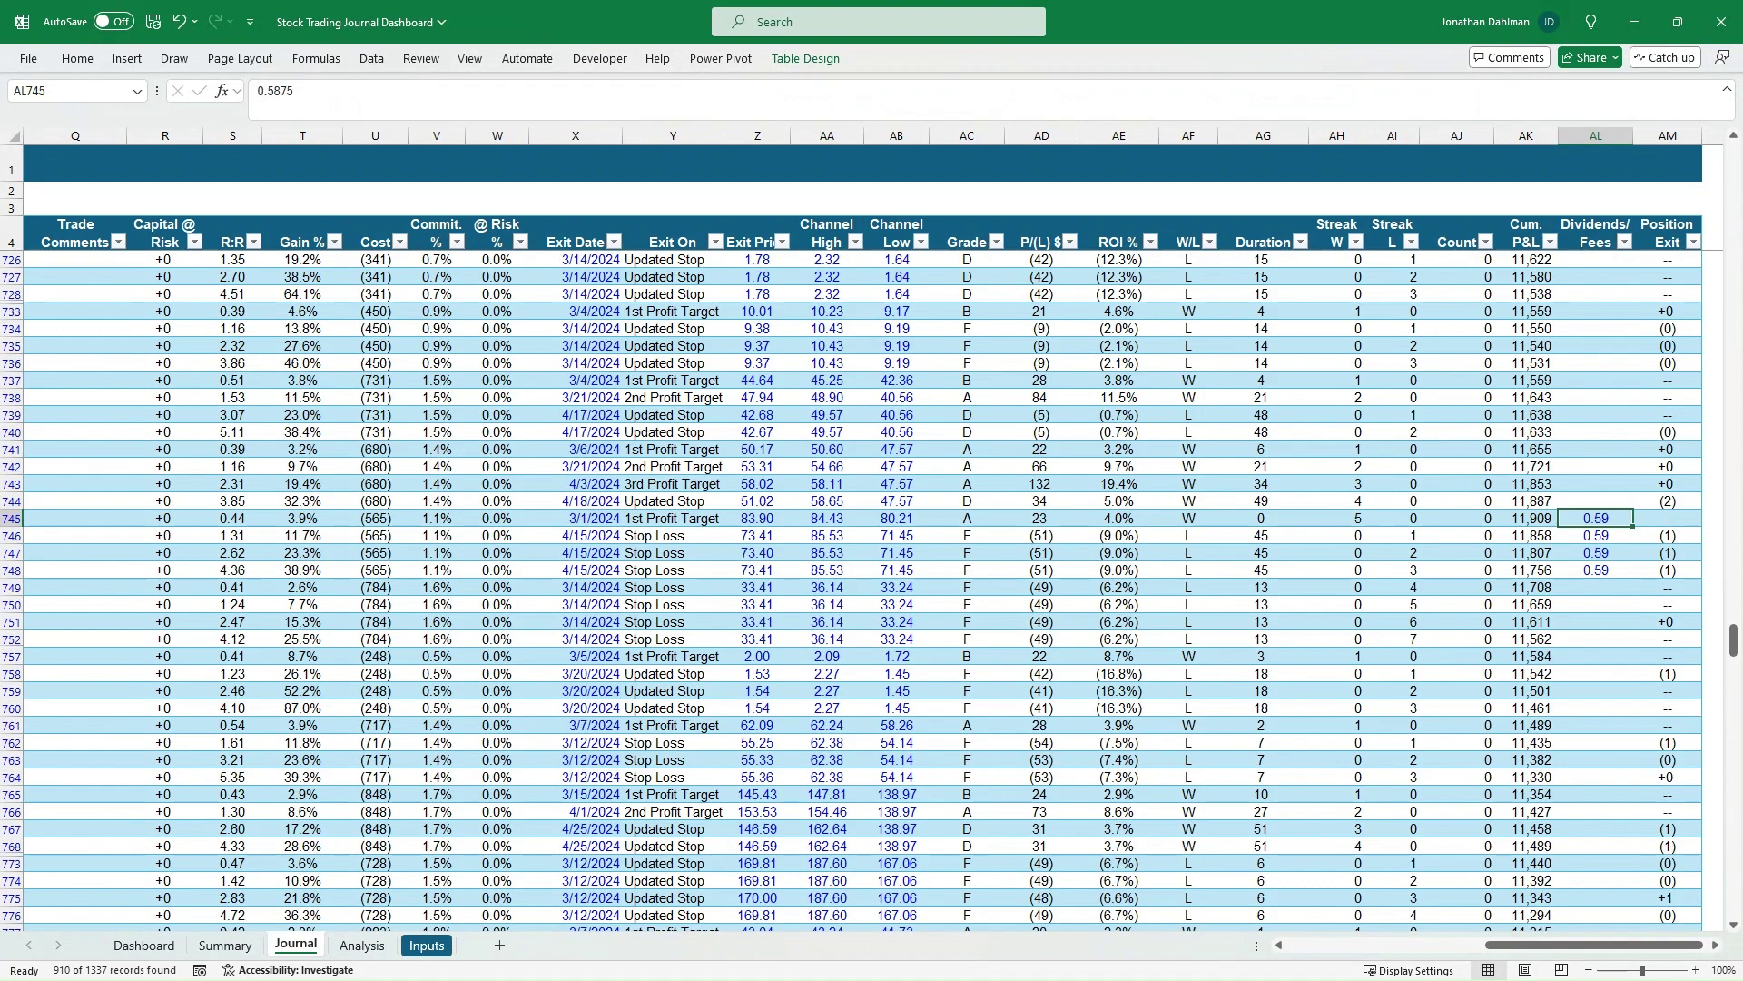
Inspect the Position Exit formula in row 742 and check the Targets and Exit On values it relies on.
left_click(1667, 518)
left_click(1667, 466)
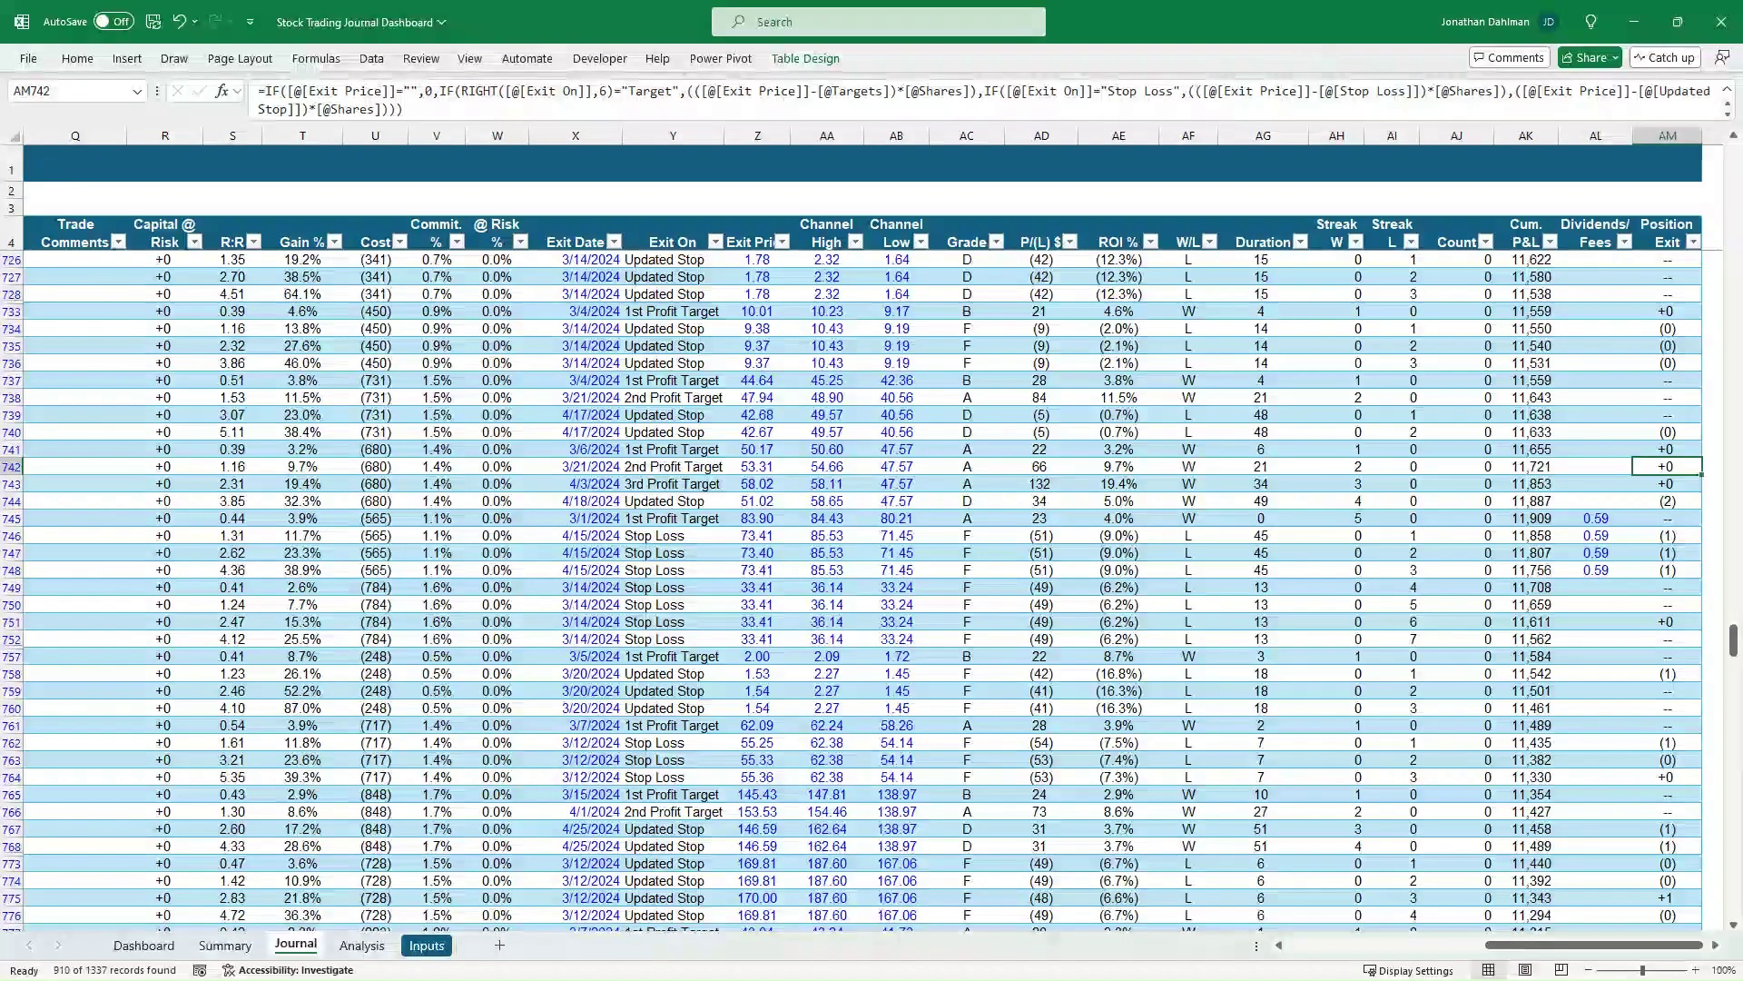
key("F2")
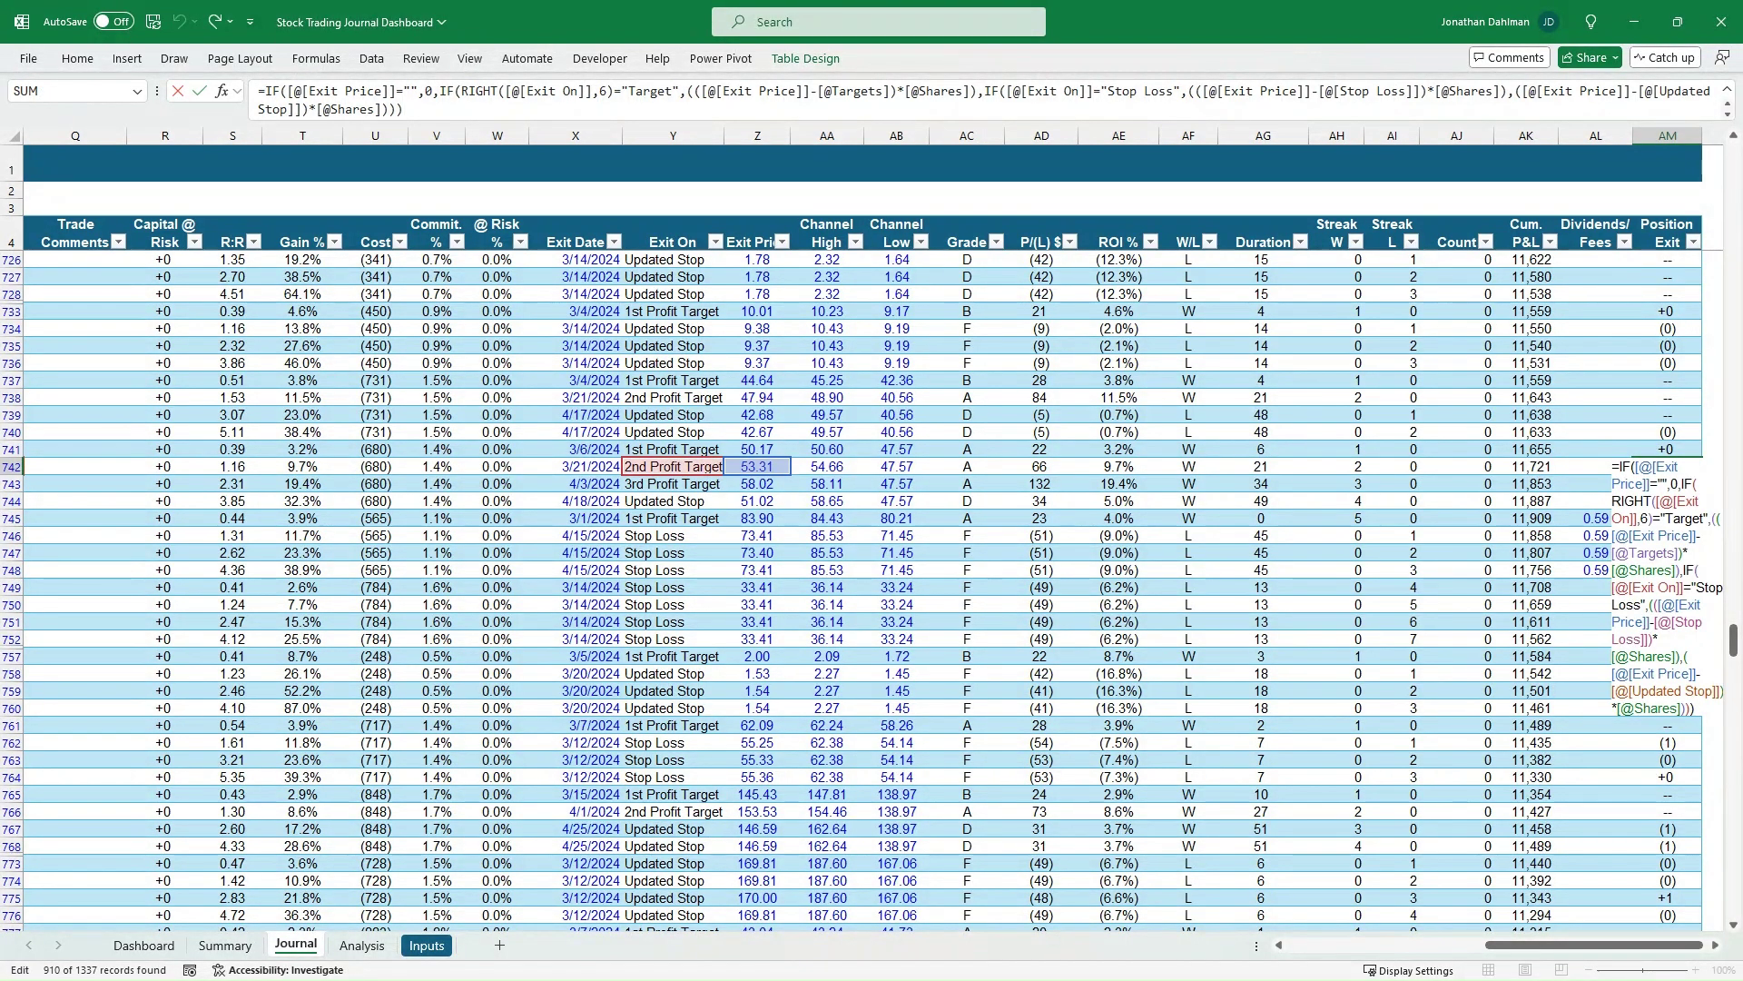
key("Escape")
left_click_drag(1594, 944, 1511, 944)
left_click(237, 466)
left_click(314, 466)
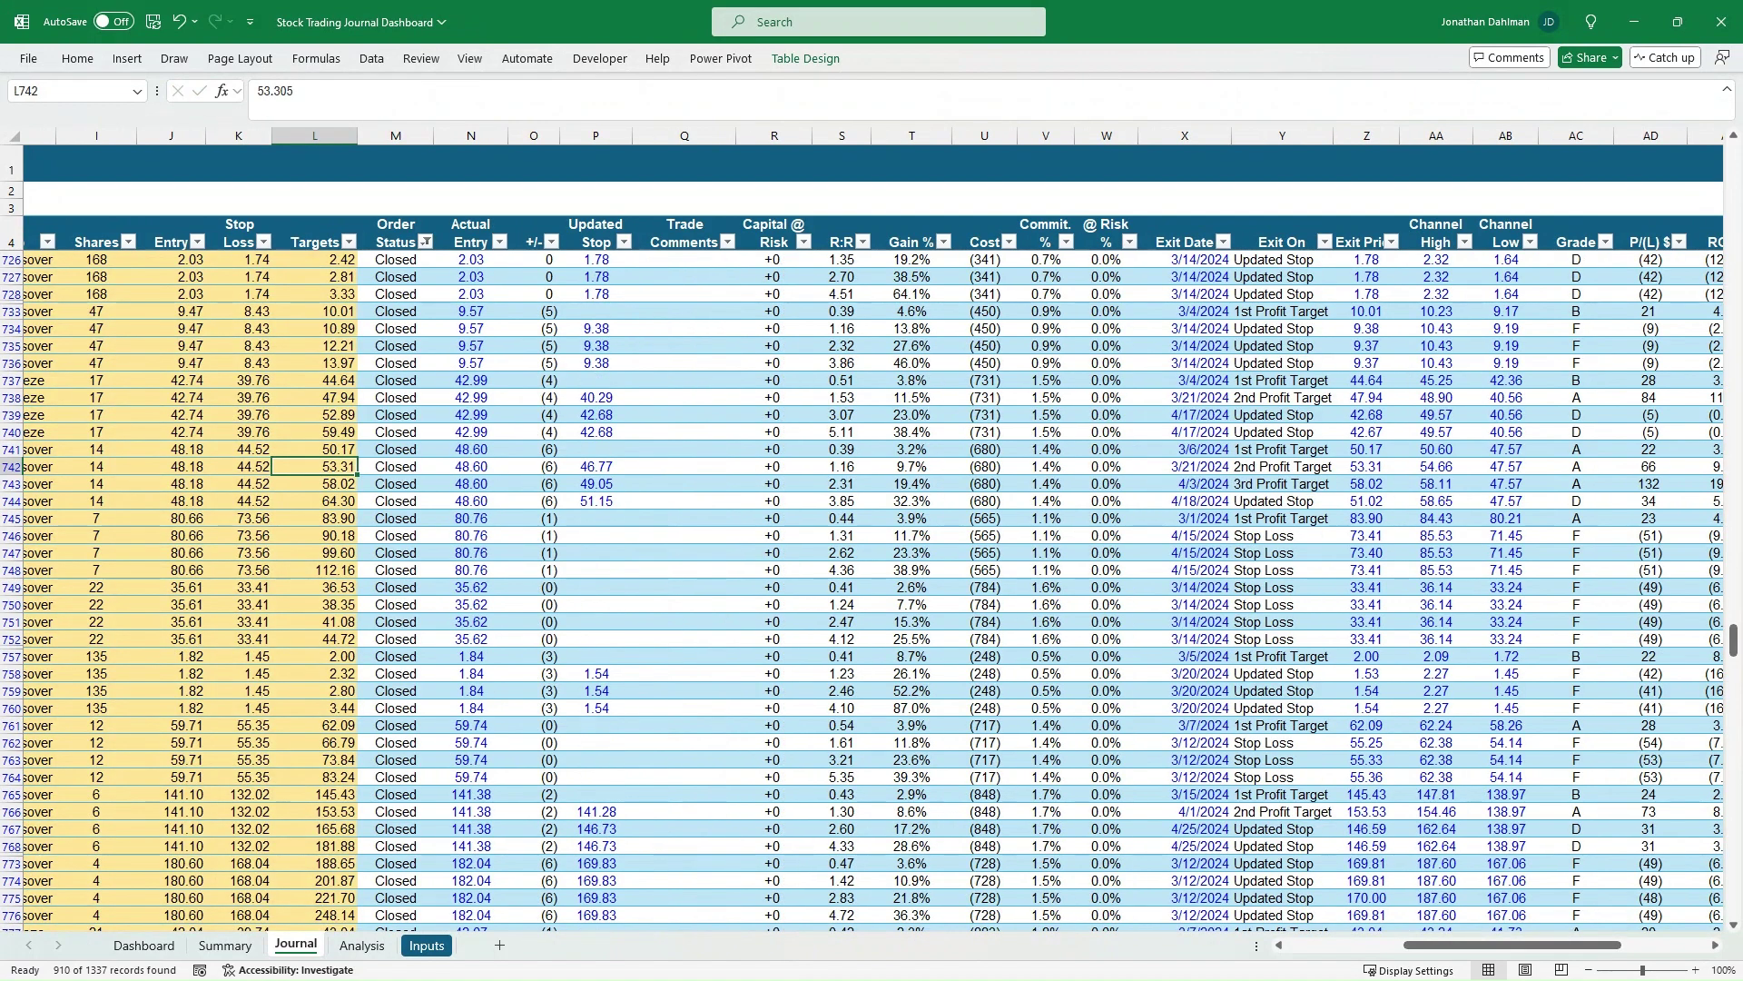
left_click(1281, 414)
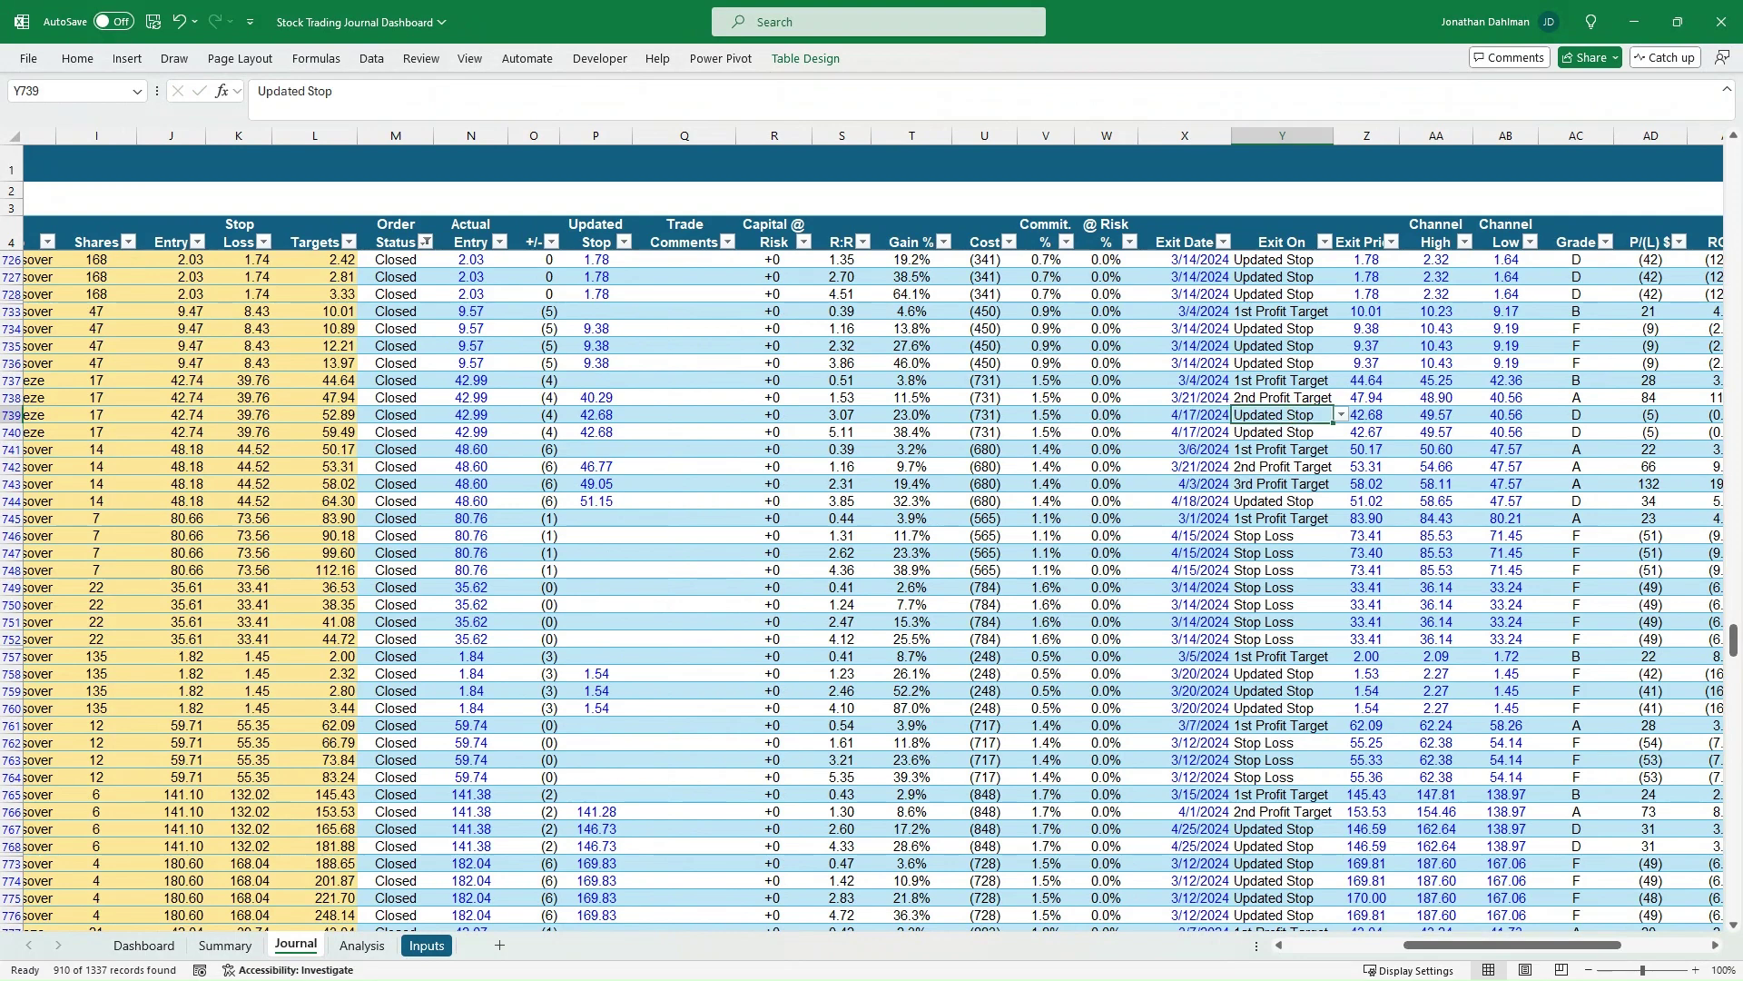
Open the Summary sheet and examine the Wins $ formulas for the BB Squeeze and SMA Crossover set-ups.
left_click(223, 945)
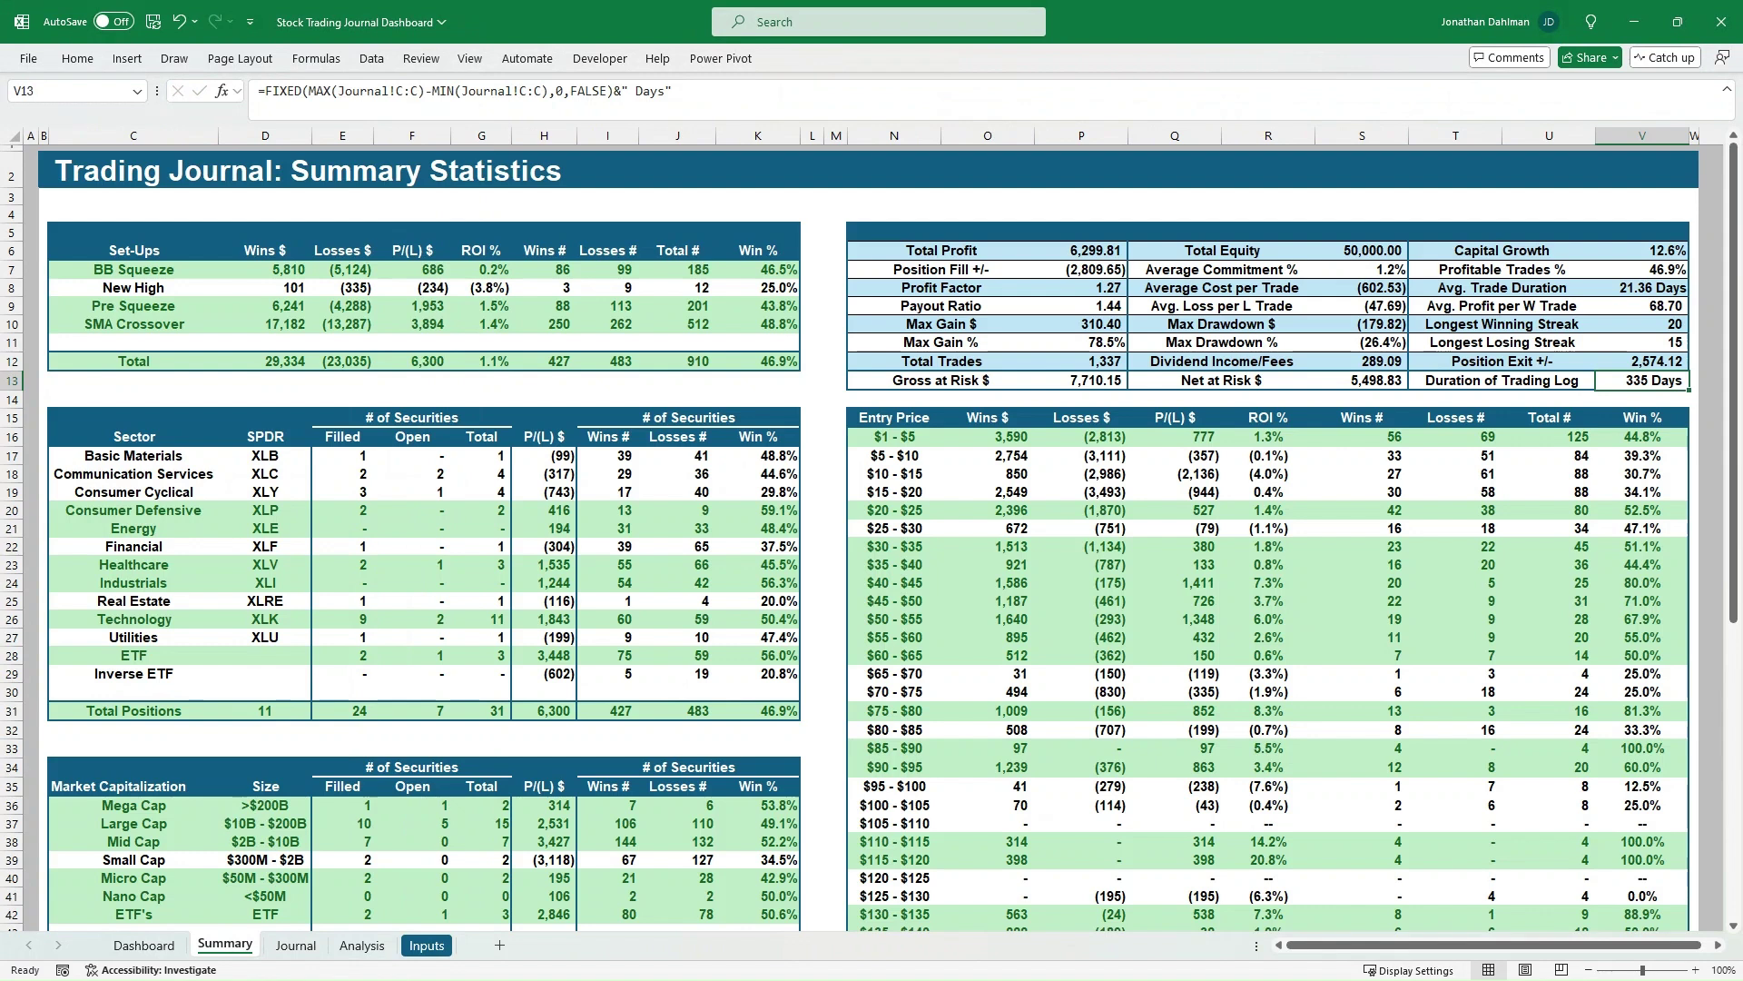
left_click(133, 269)
left_click(133, 306)
left_click(264, 270)
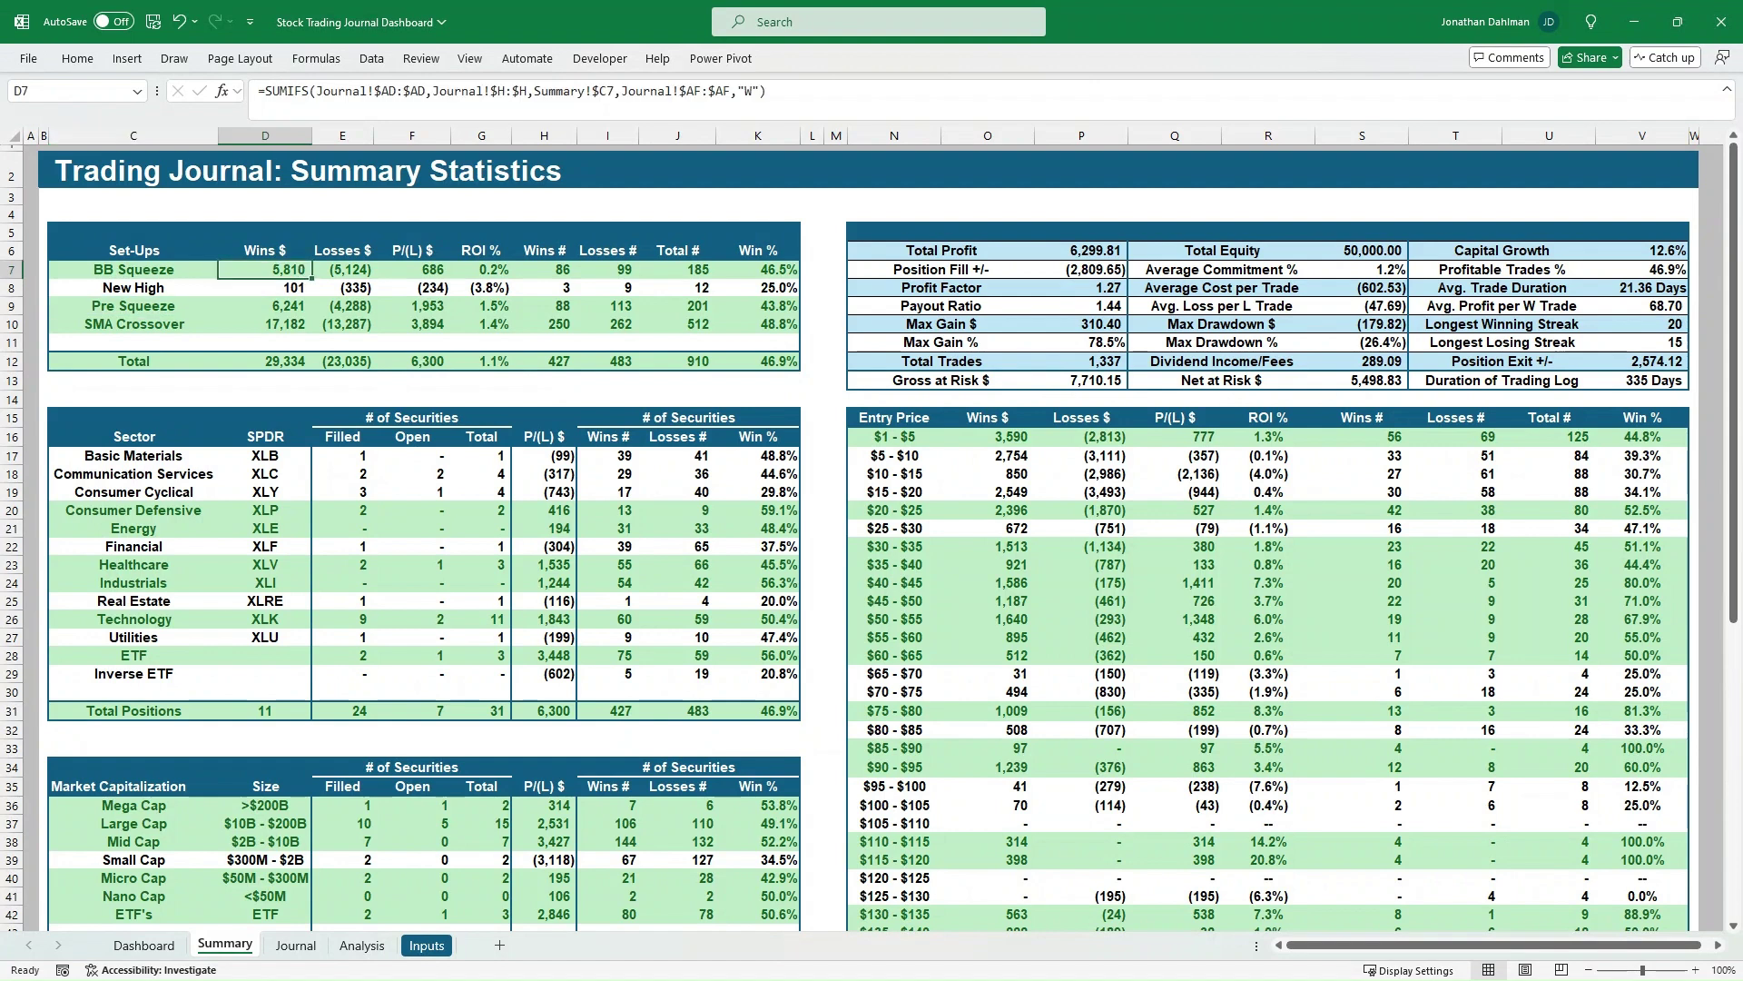
left_click(264, 324)
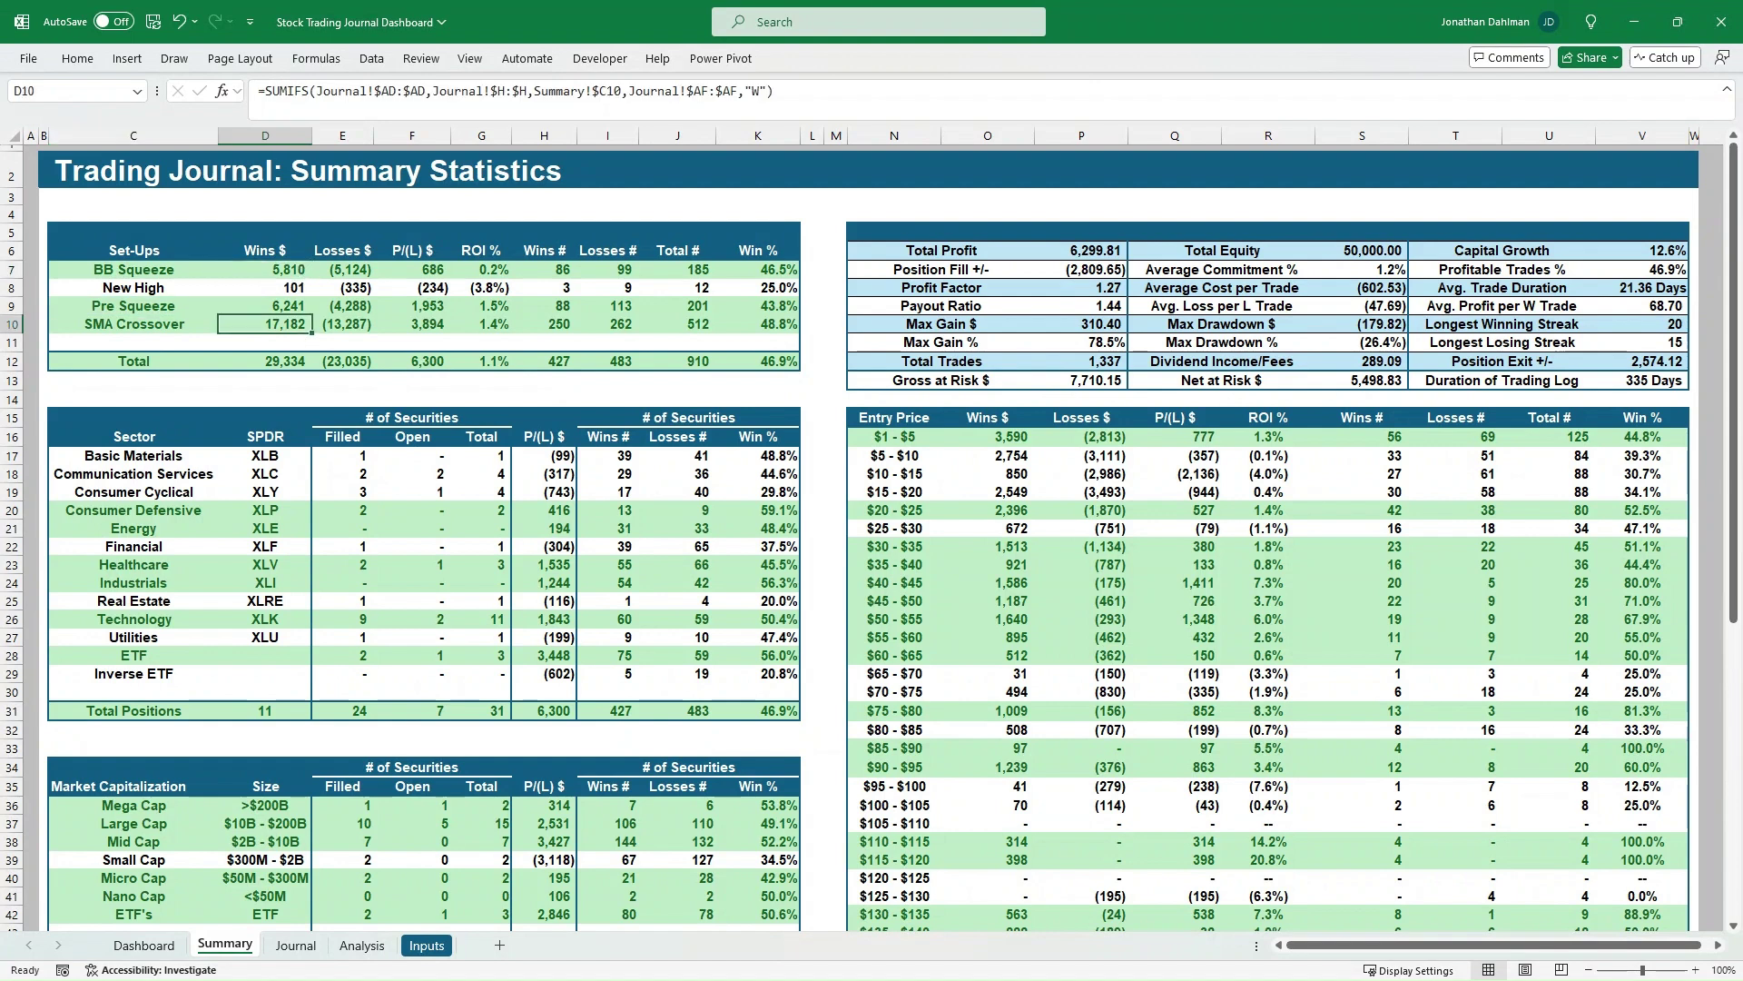
Review the Total row of the Set-Ups table, from its dollar totals through the Win % formula.
key("Right")
key("Right")
key("Down")
key("Down")
key("Right")
key("Right")
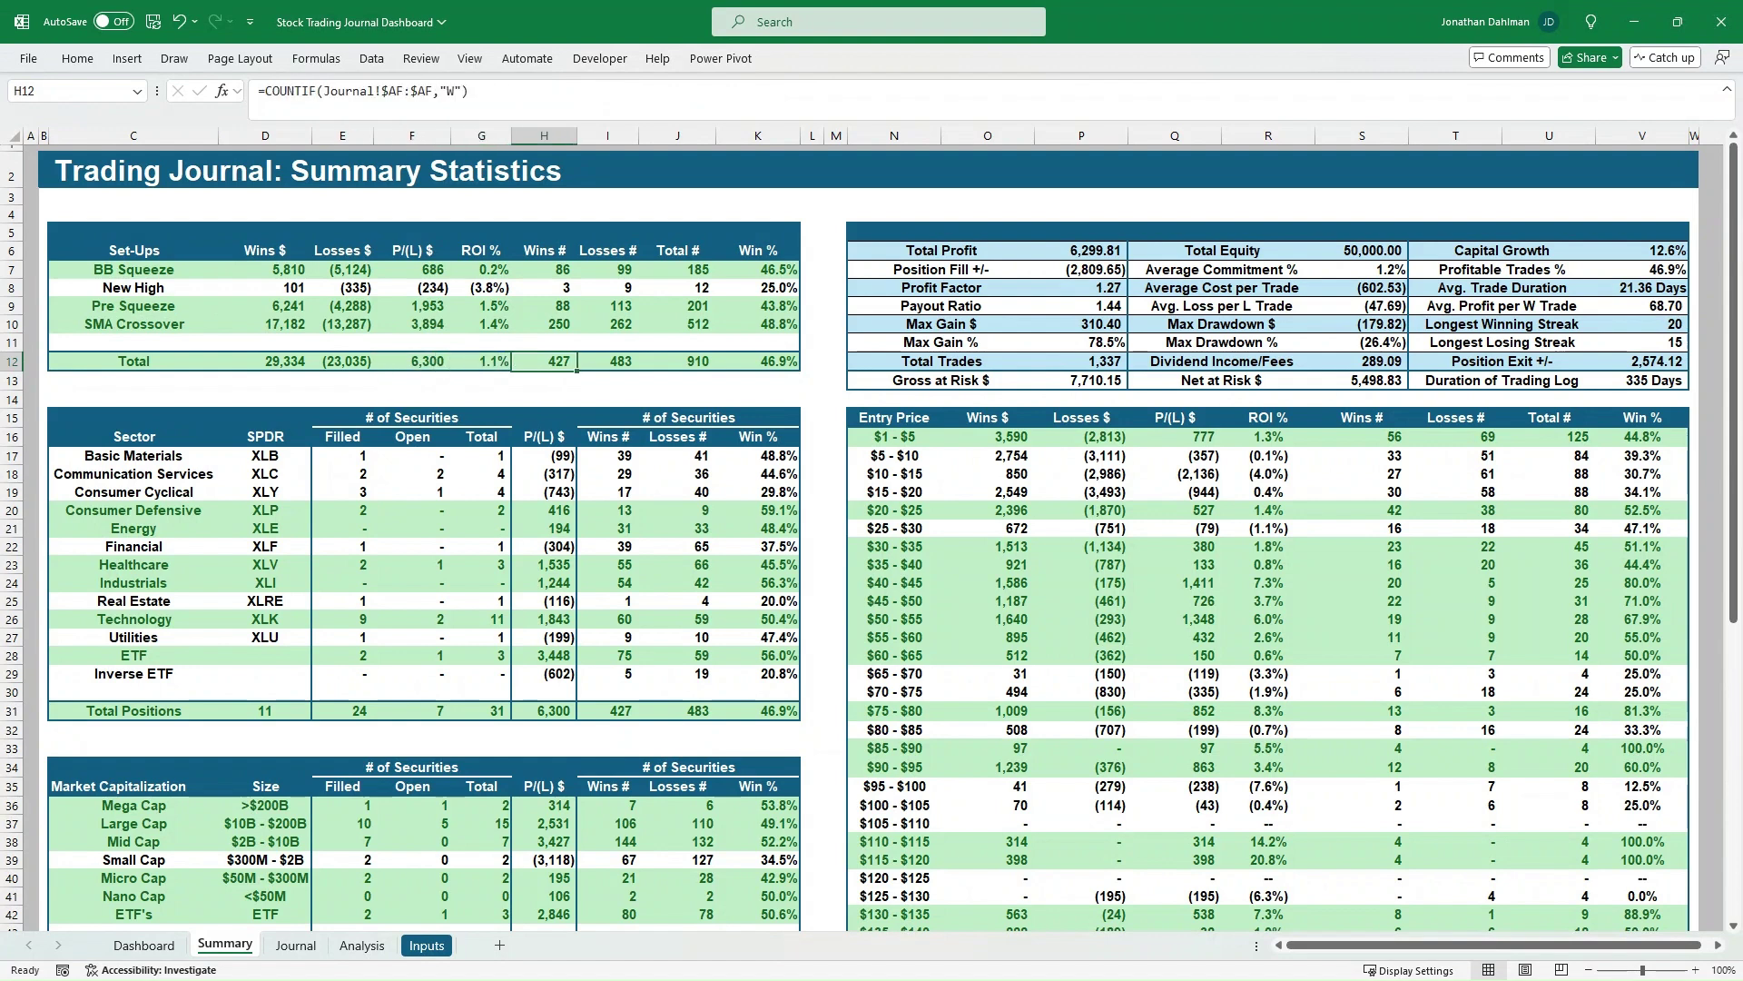
key("Right")
key("Right")
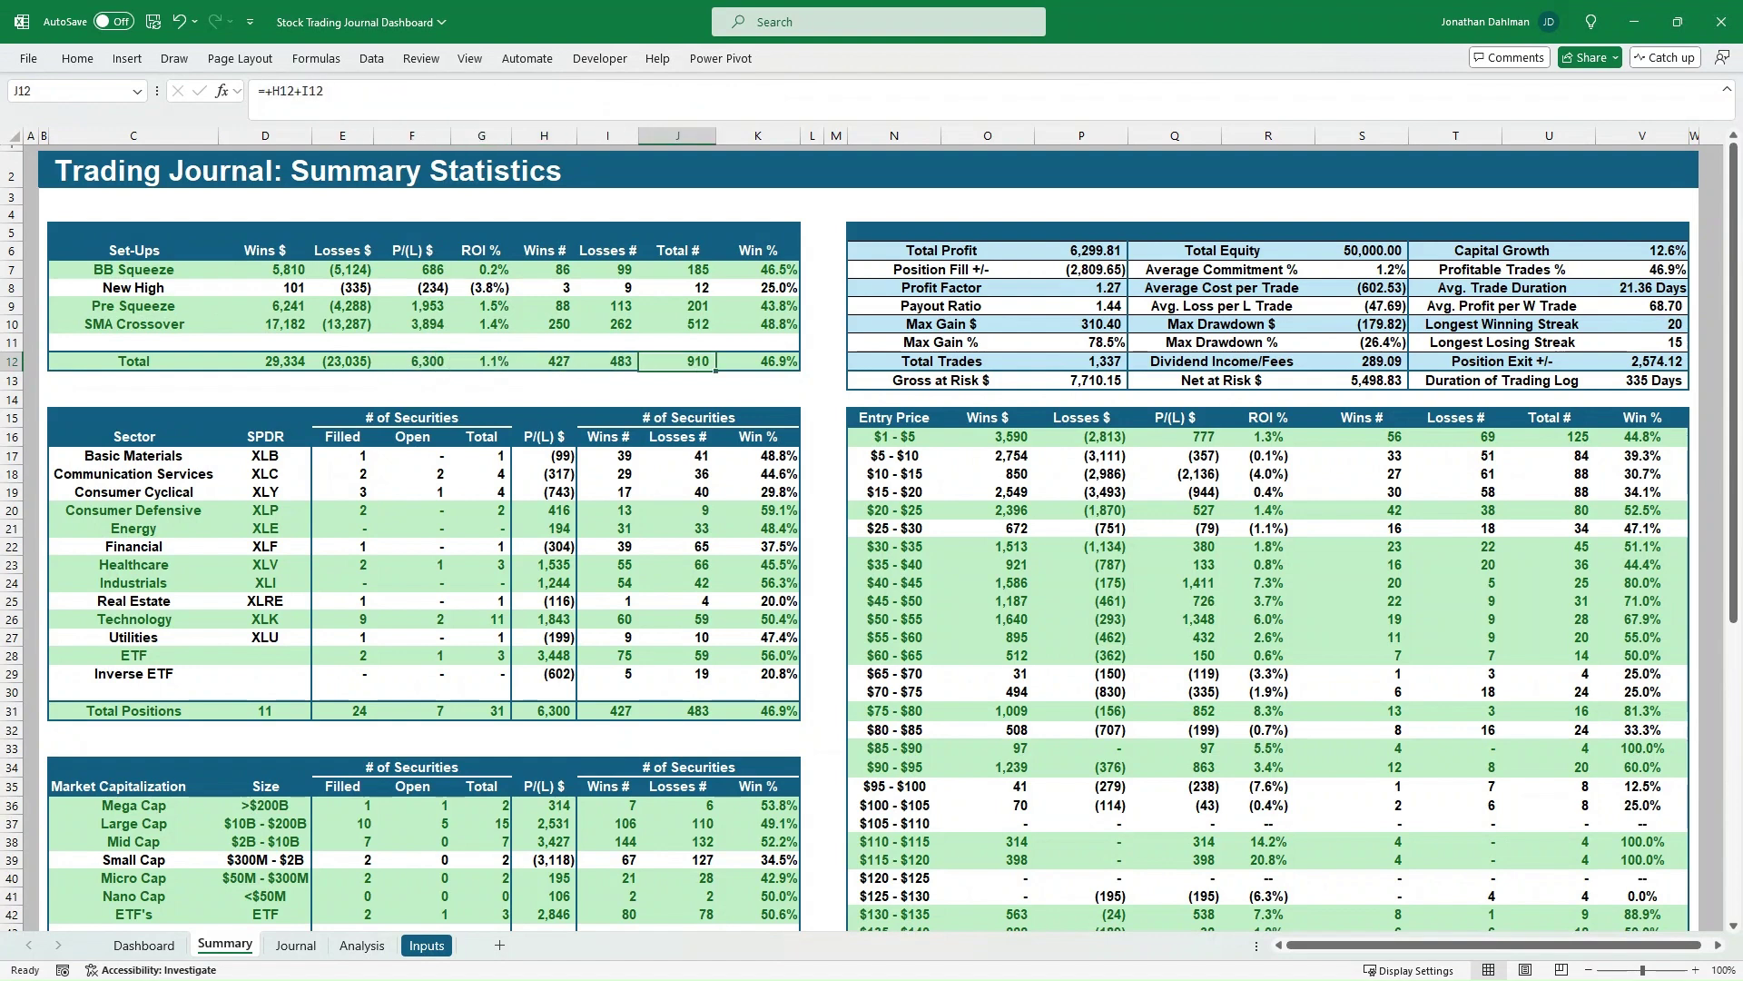
key("Right")
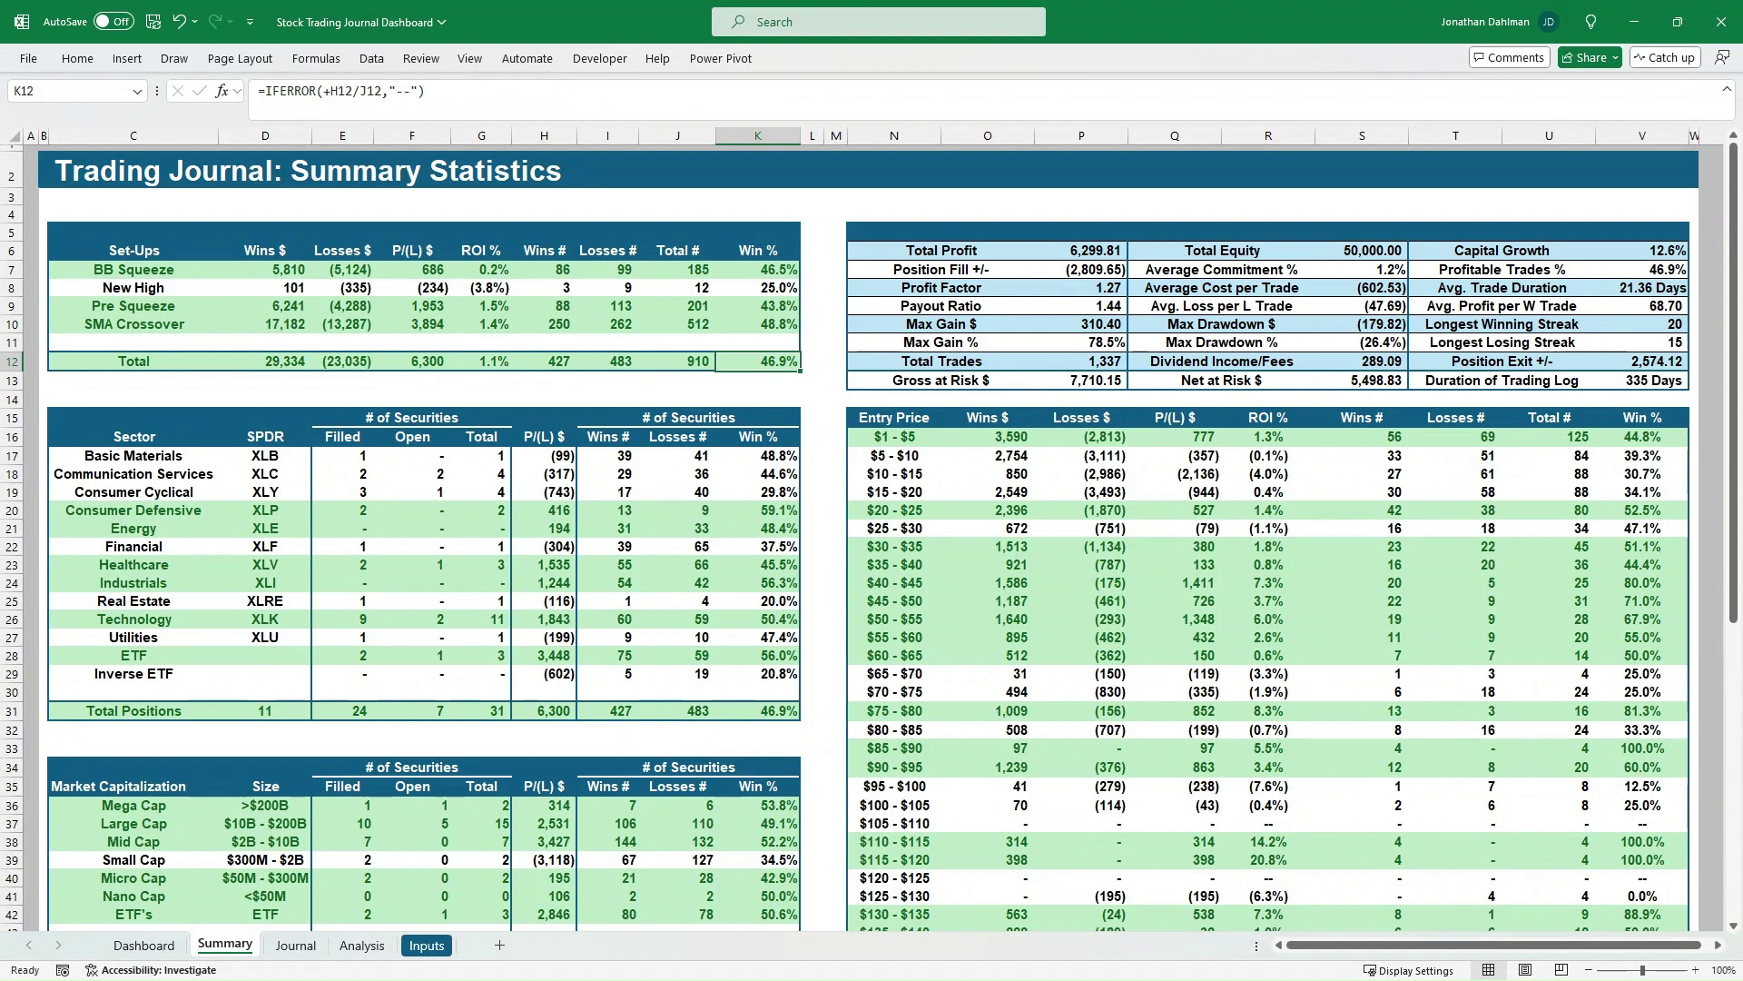
Review the list of sectors and examine the Filled and Open count formulas for Consumer Cyclical.
scroll(869, 535, "down", 1)
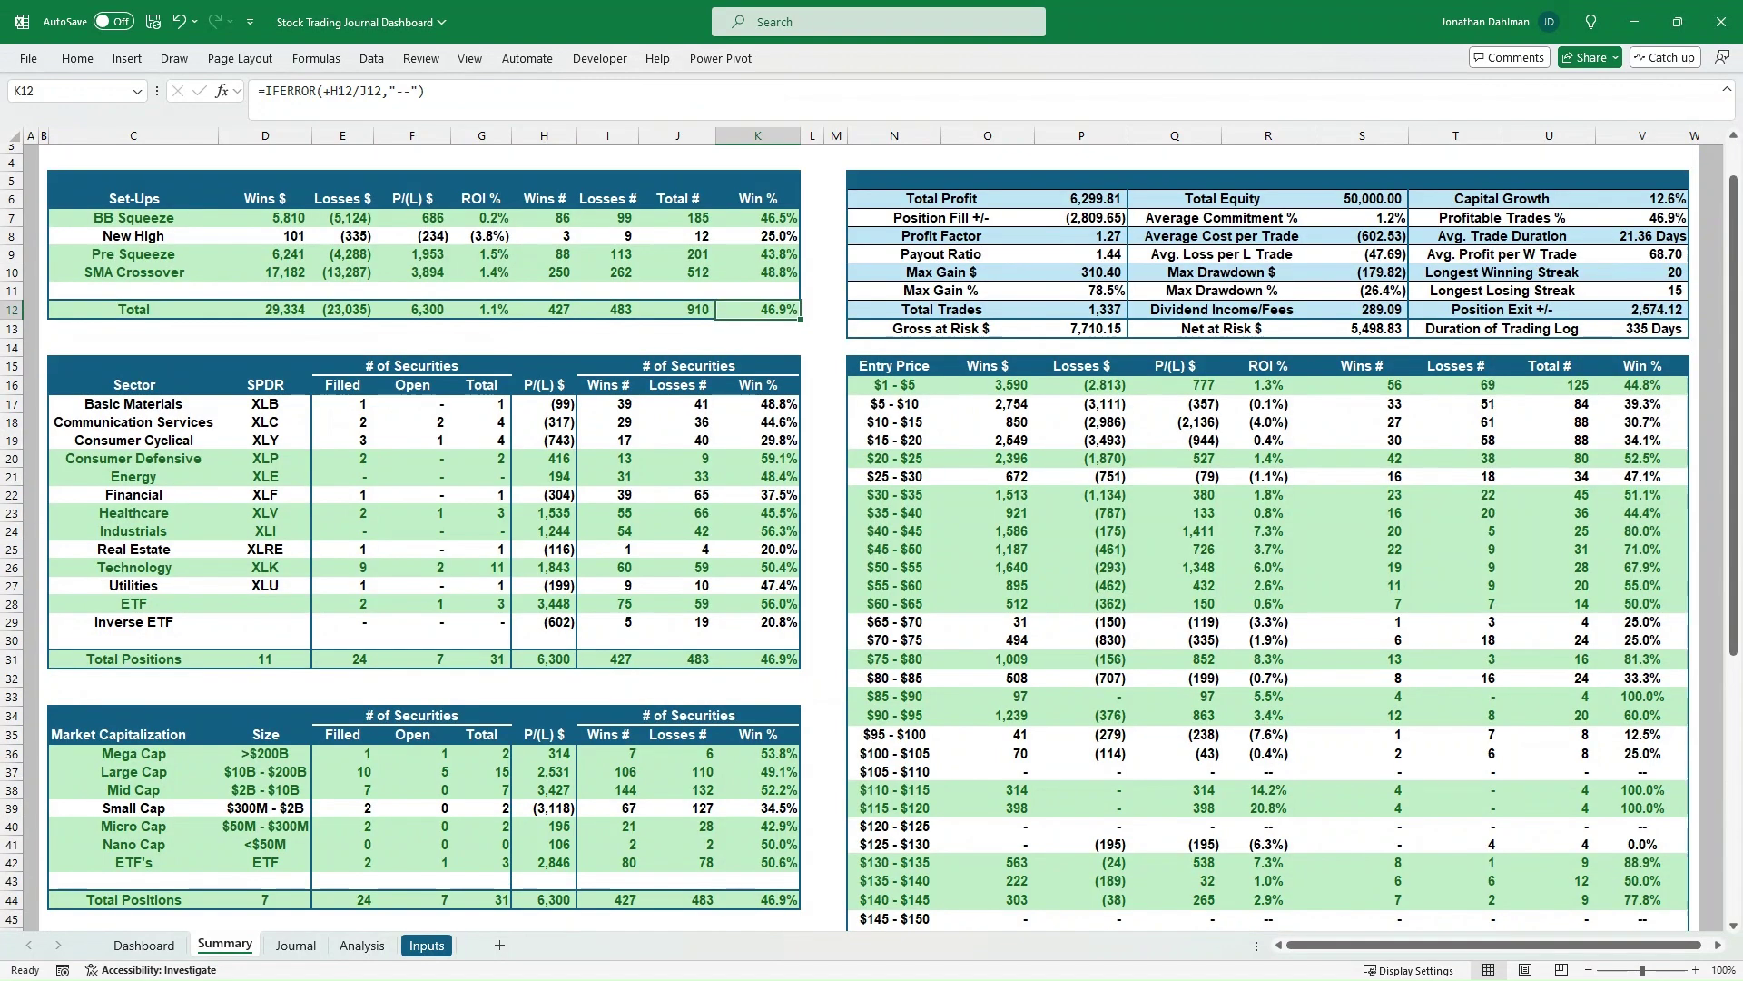
left_click_drag(133, 404, 132, 586)
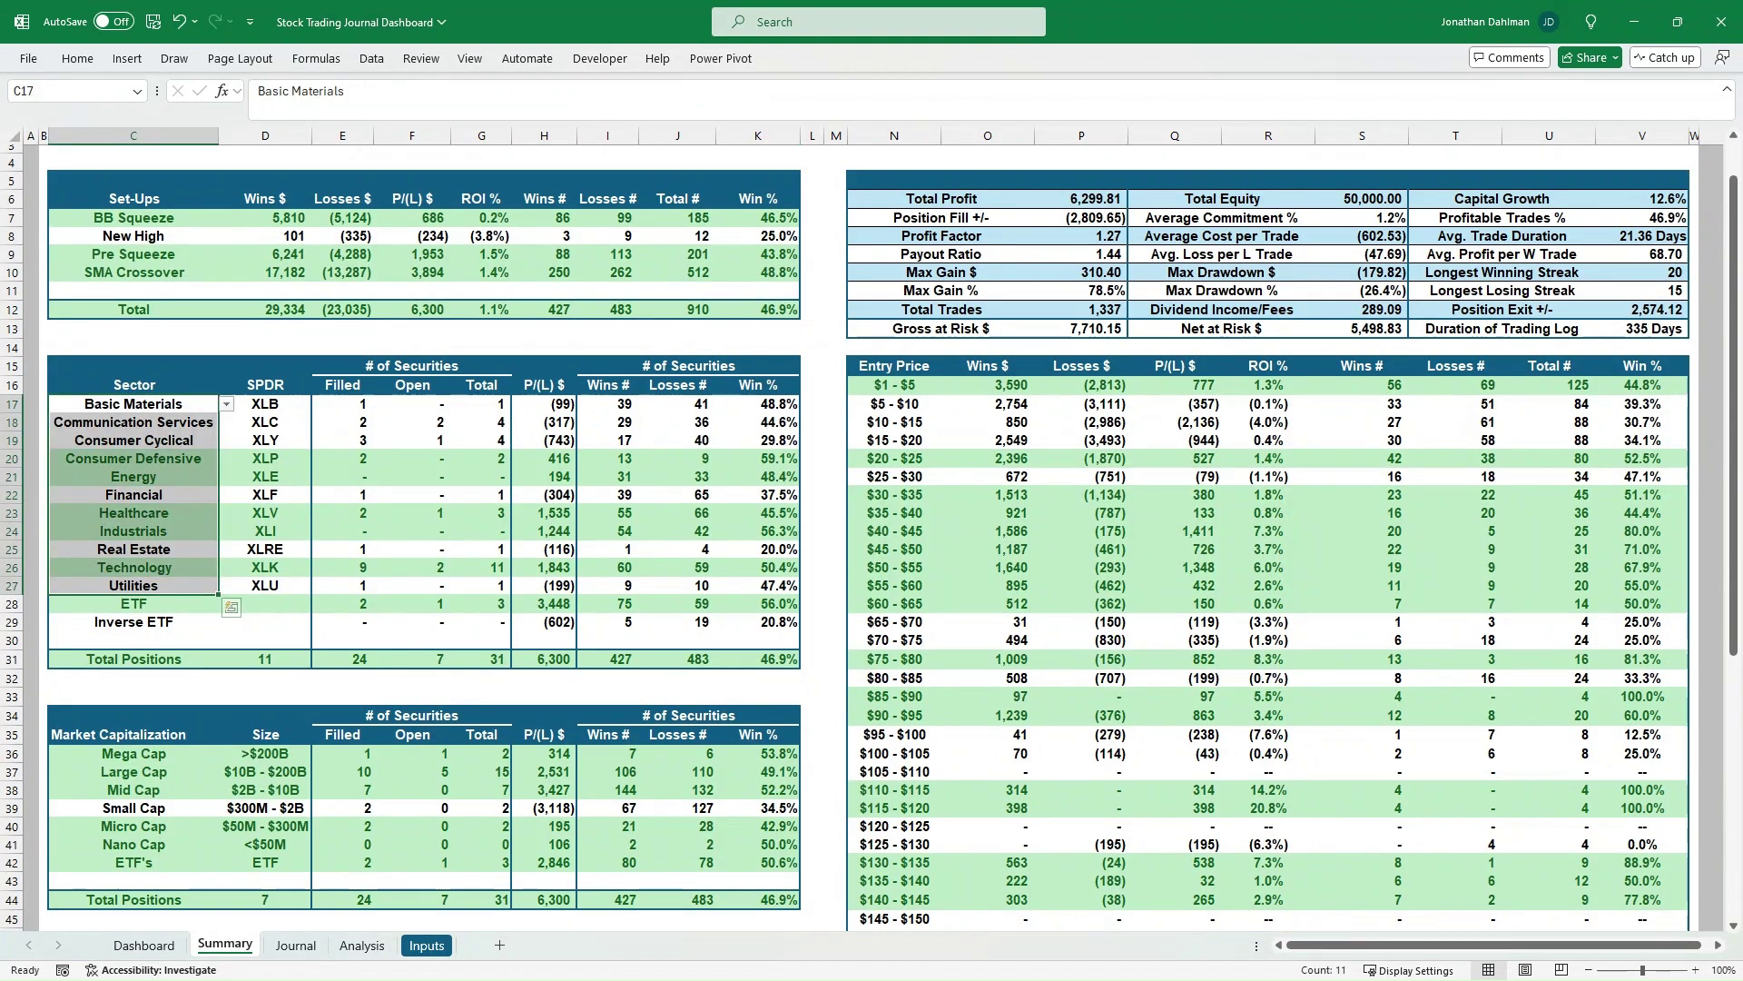
left_click(342, 439)
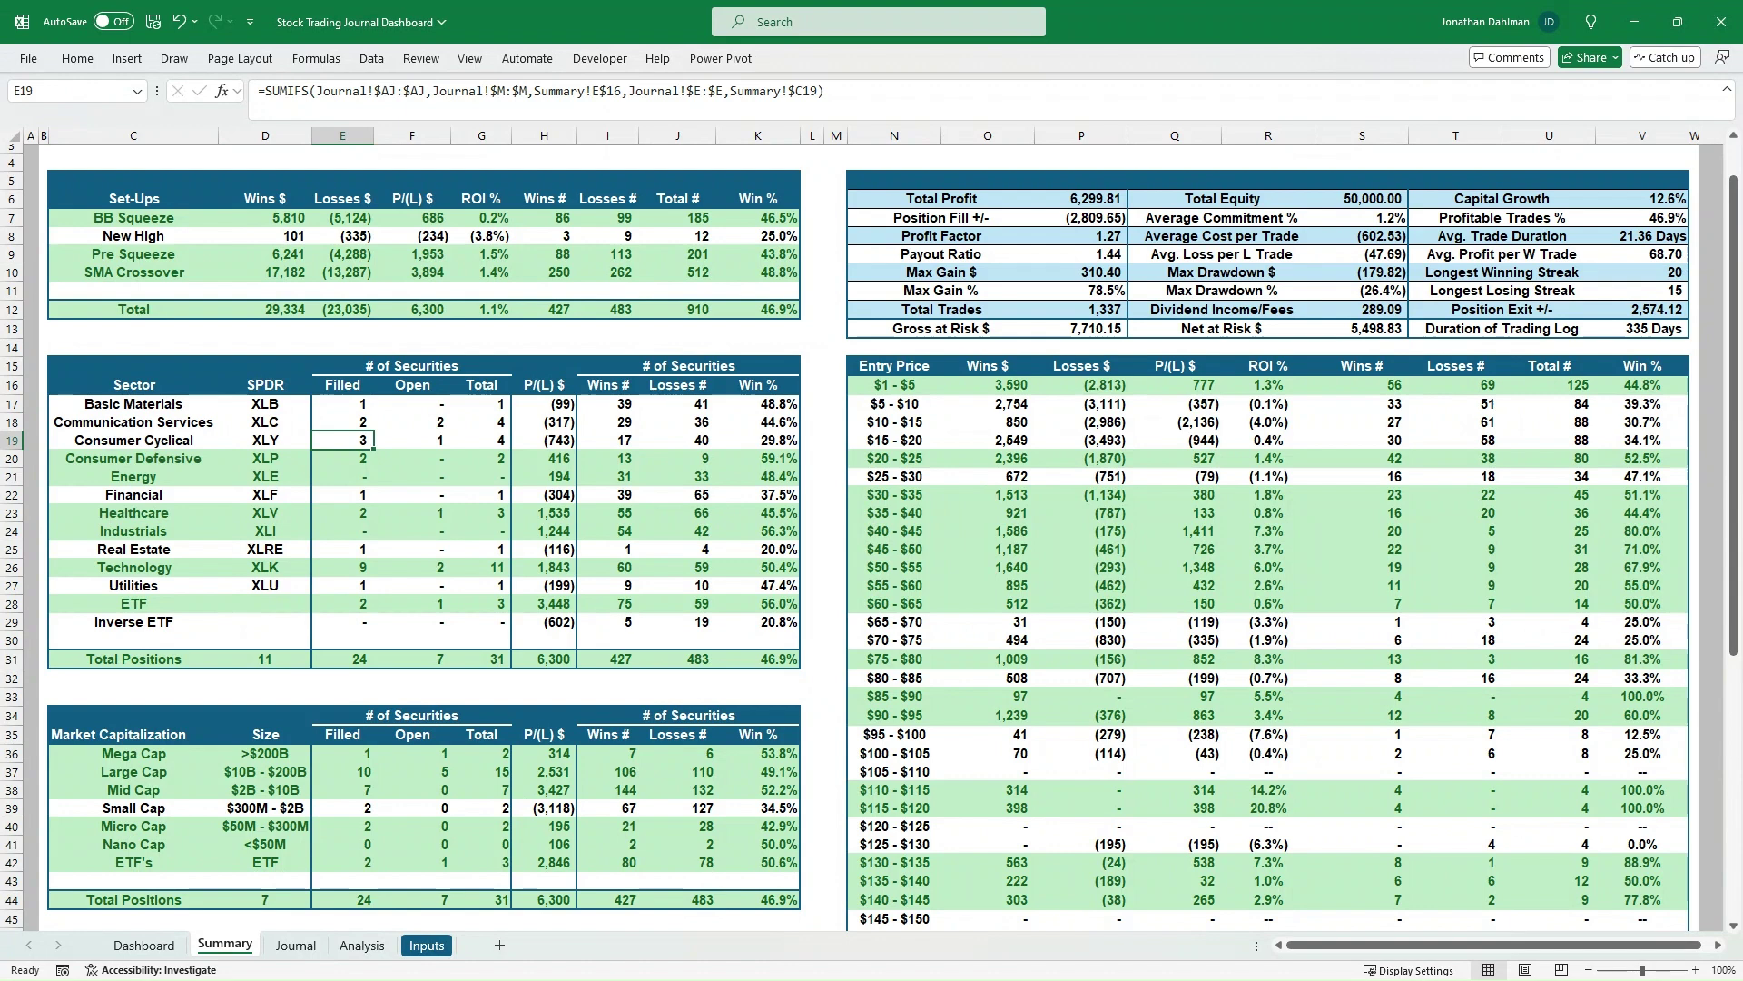
left_click(411, 439)
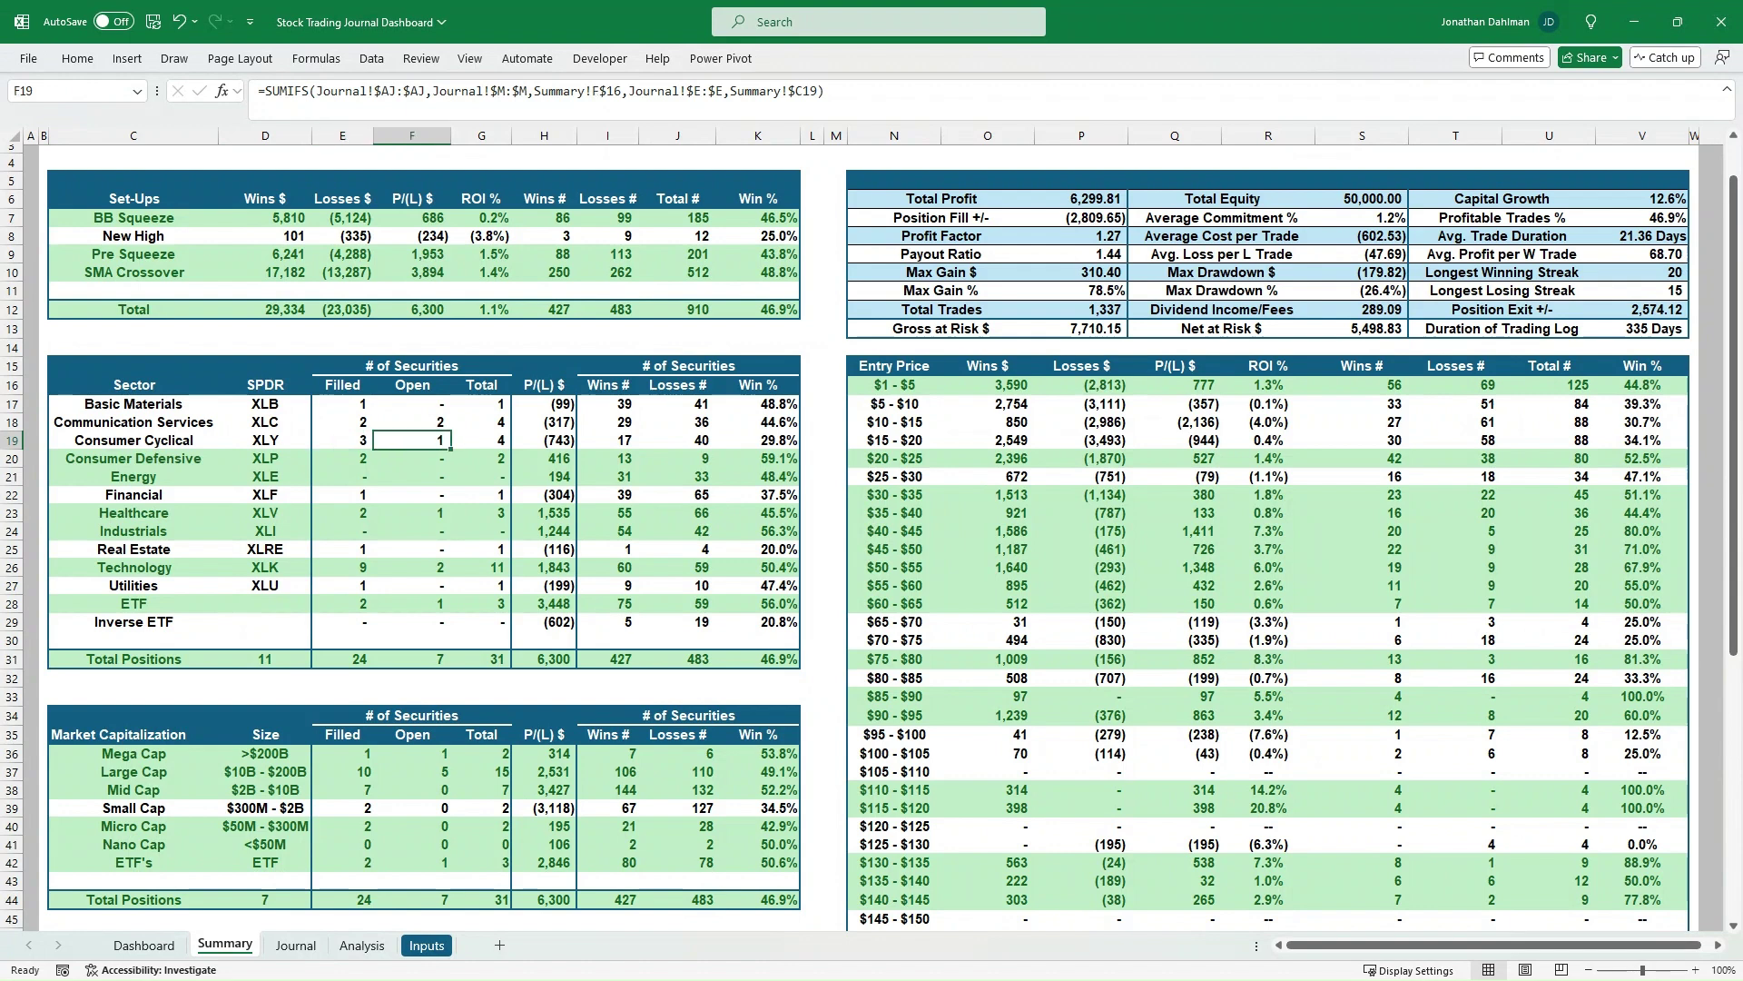
Check the Sector table's Total Positions row and the Win % formulas for Consumer Cyclical and Consumer Defensive.
left_click(480, 658)
left_click(543, 658)
key("Right")
key("Right")
key("Right")
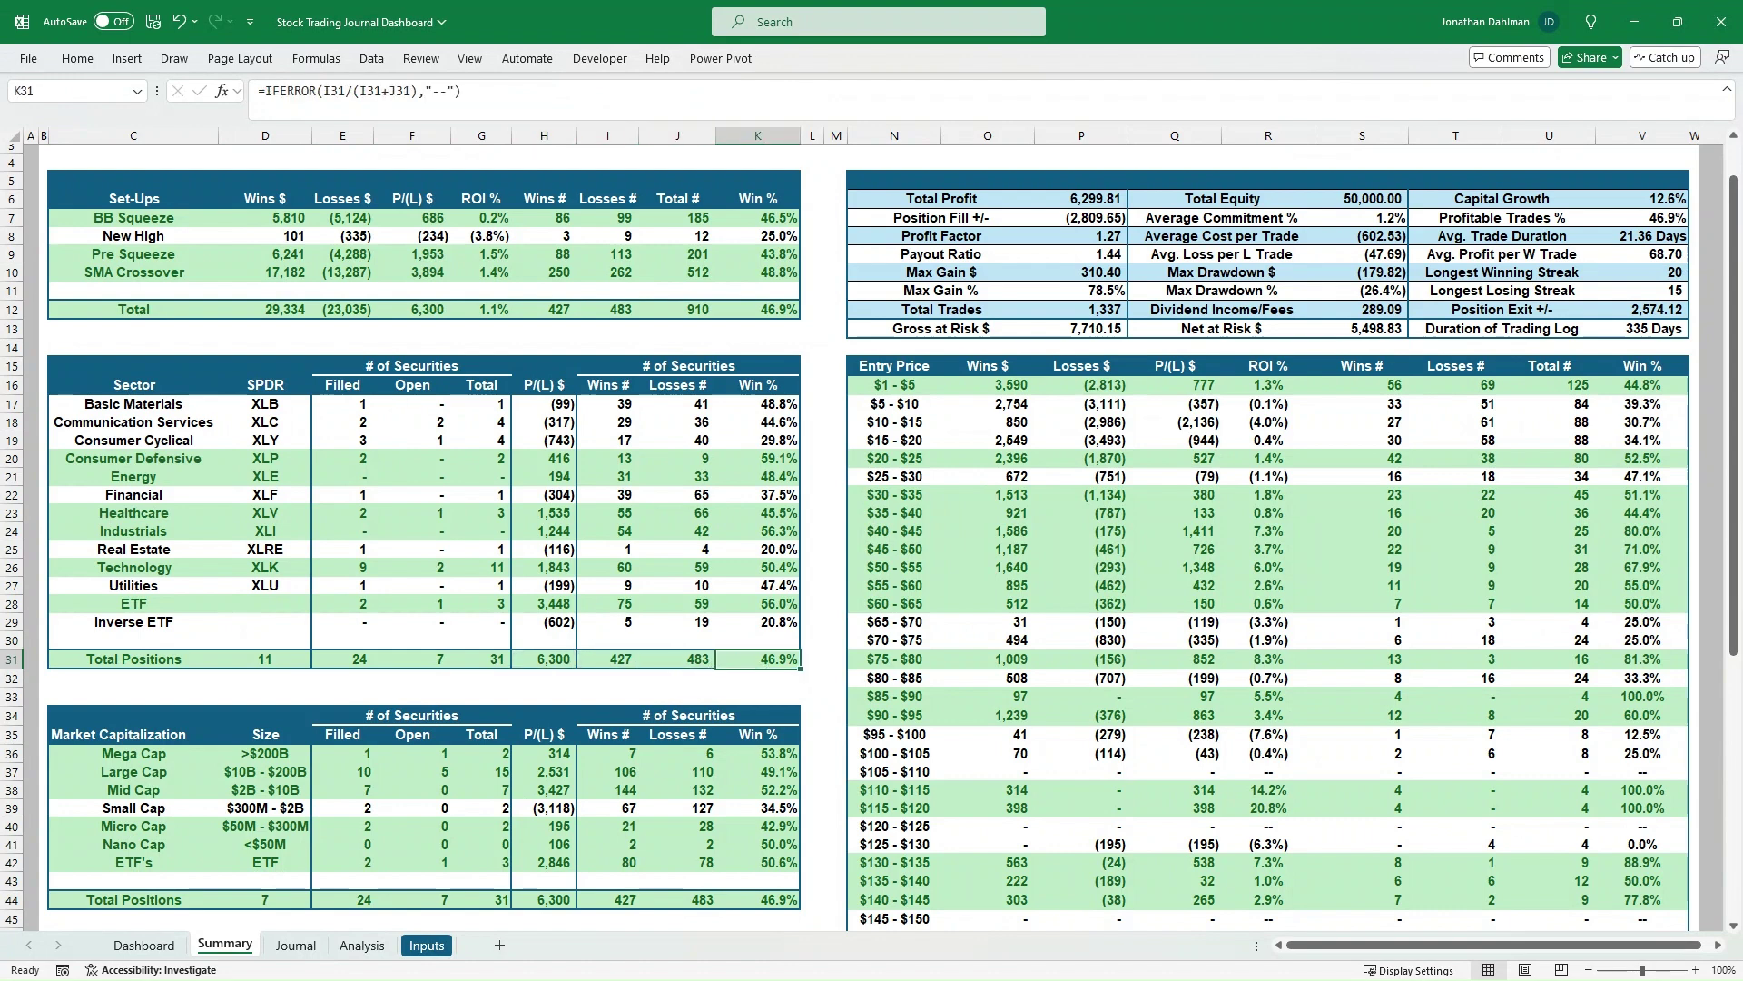
left_click(757, 440)
key("Down")
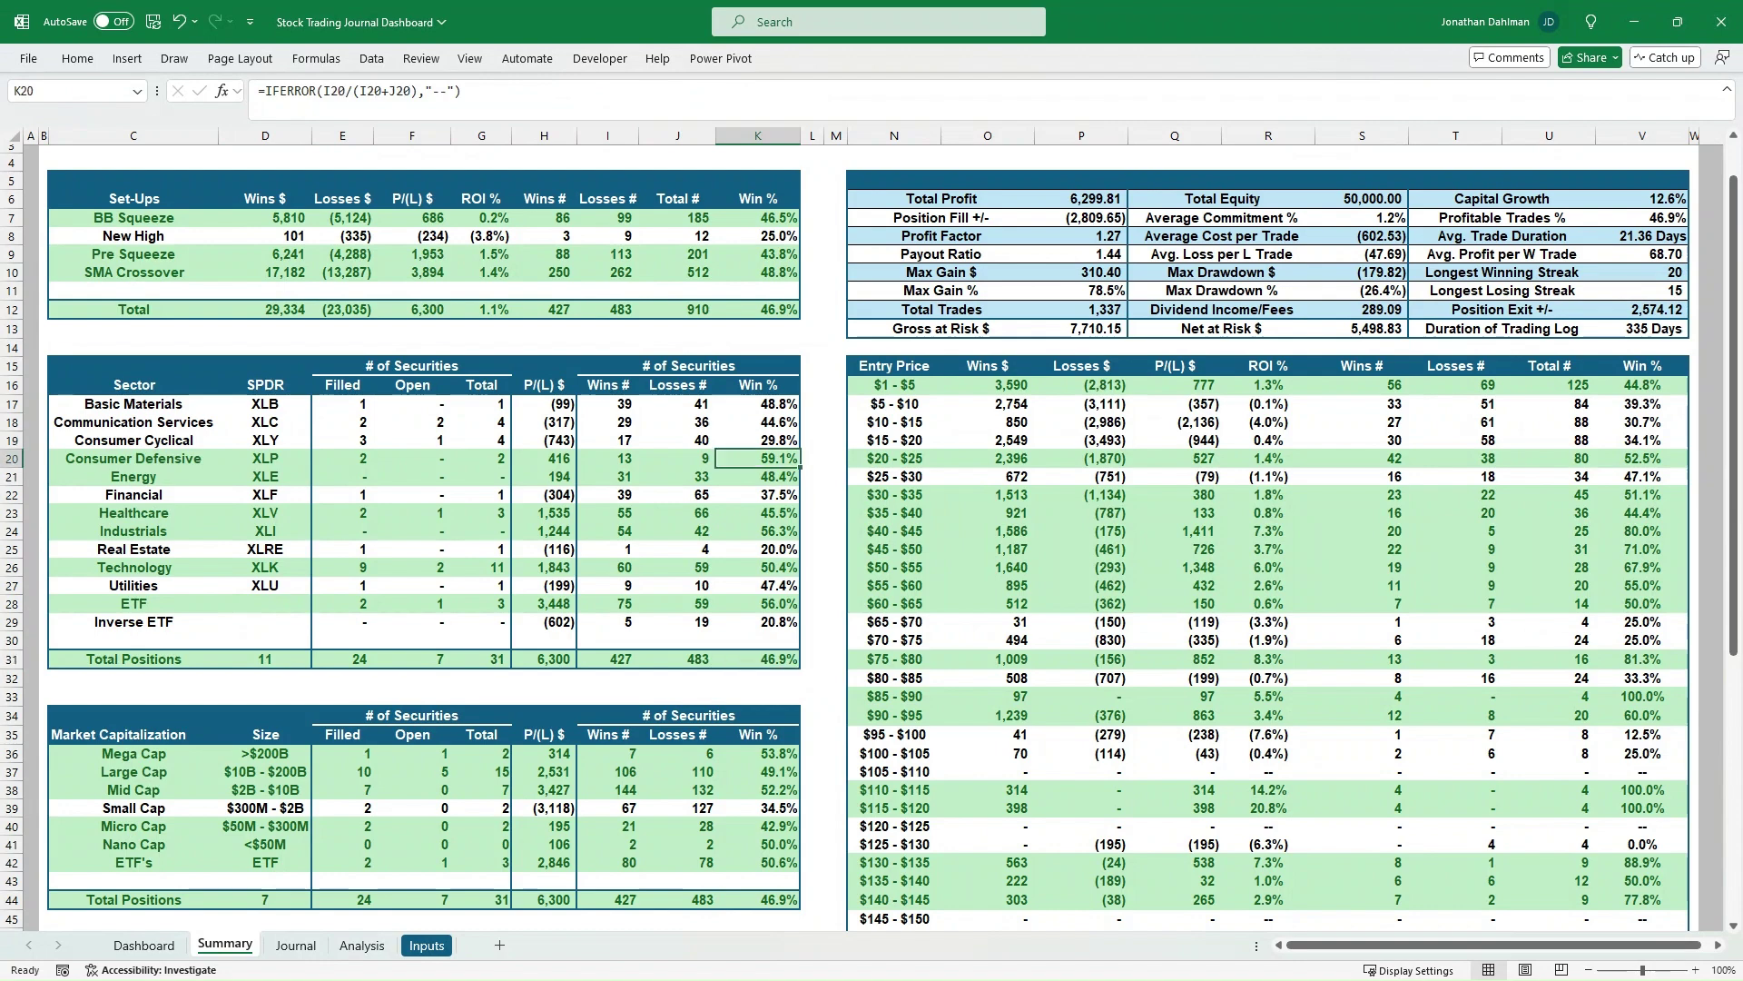
Check the Consumer Cyclical P/(L) $ formula and look over the Market Capitalization, Exit Criteria and Trade Grades tables.
left_click(544, 441)
scroll(543, 440, "down", 3)
scroll(544, 440, "up", 3)
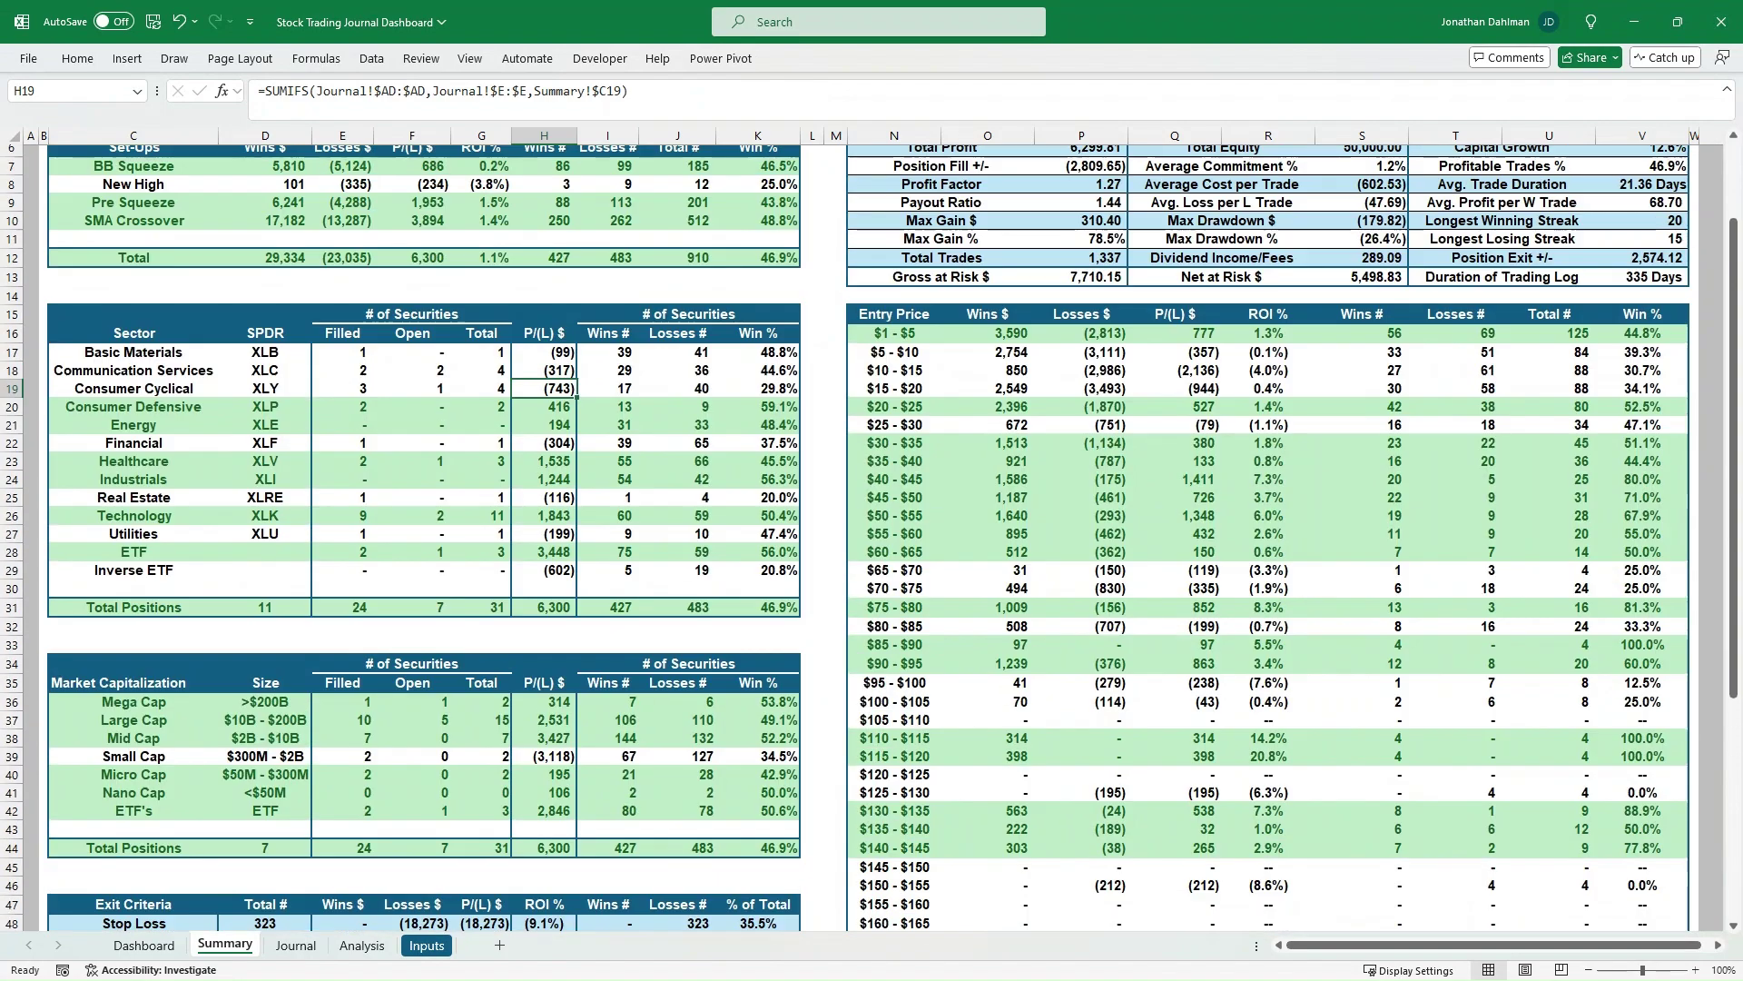
scroll(869, 537, "down", 4)
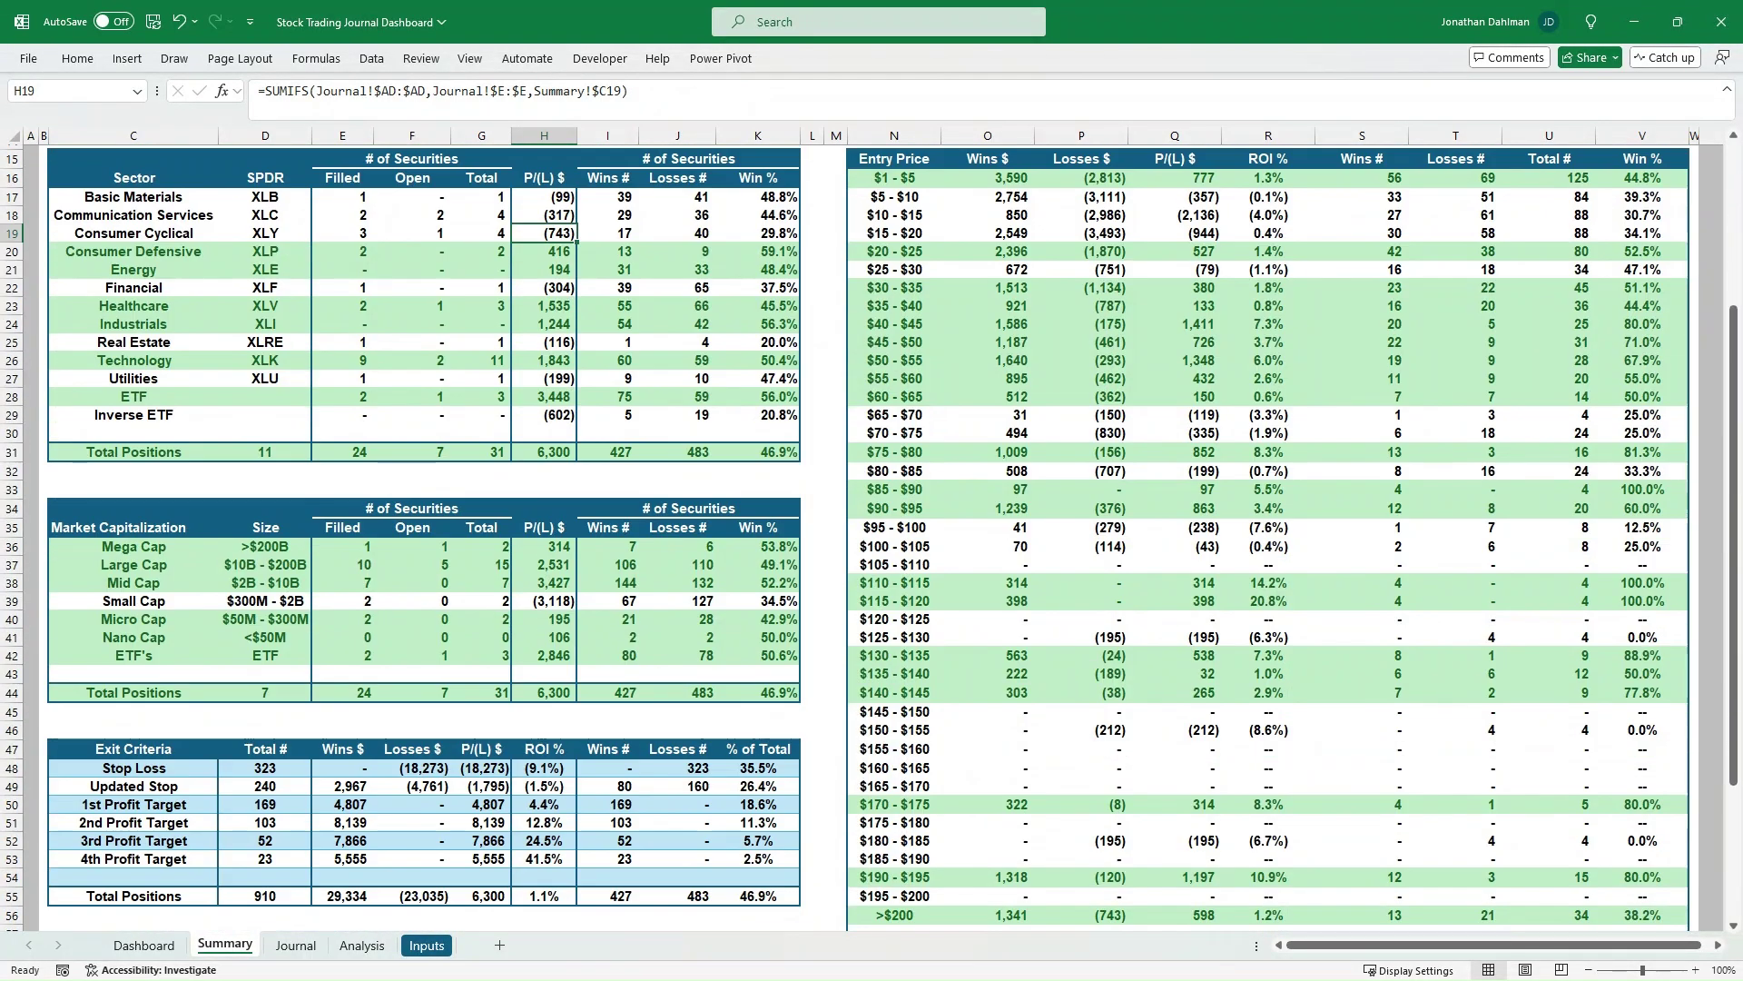
scroll(868, 537, "down", 4)
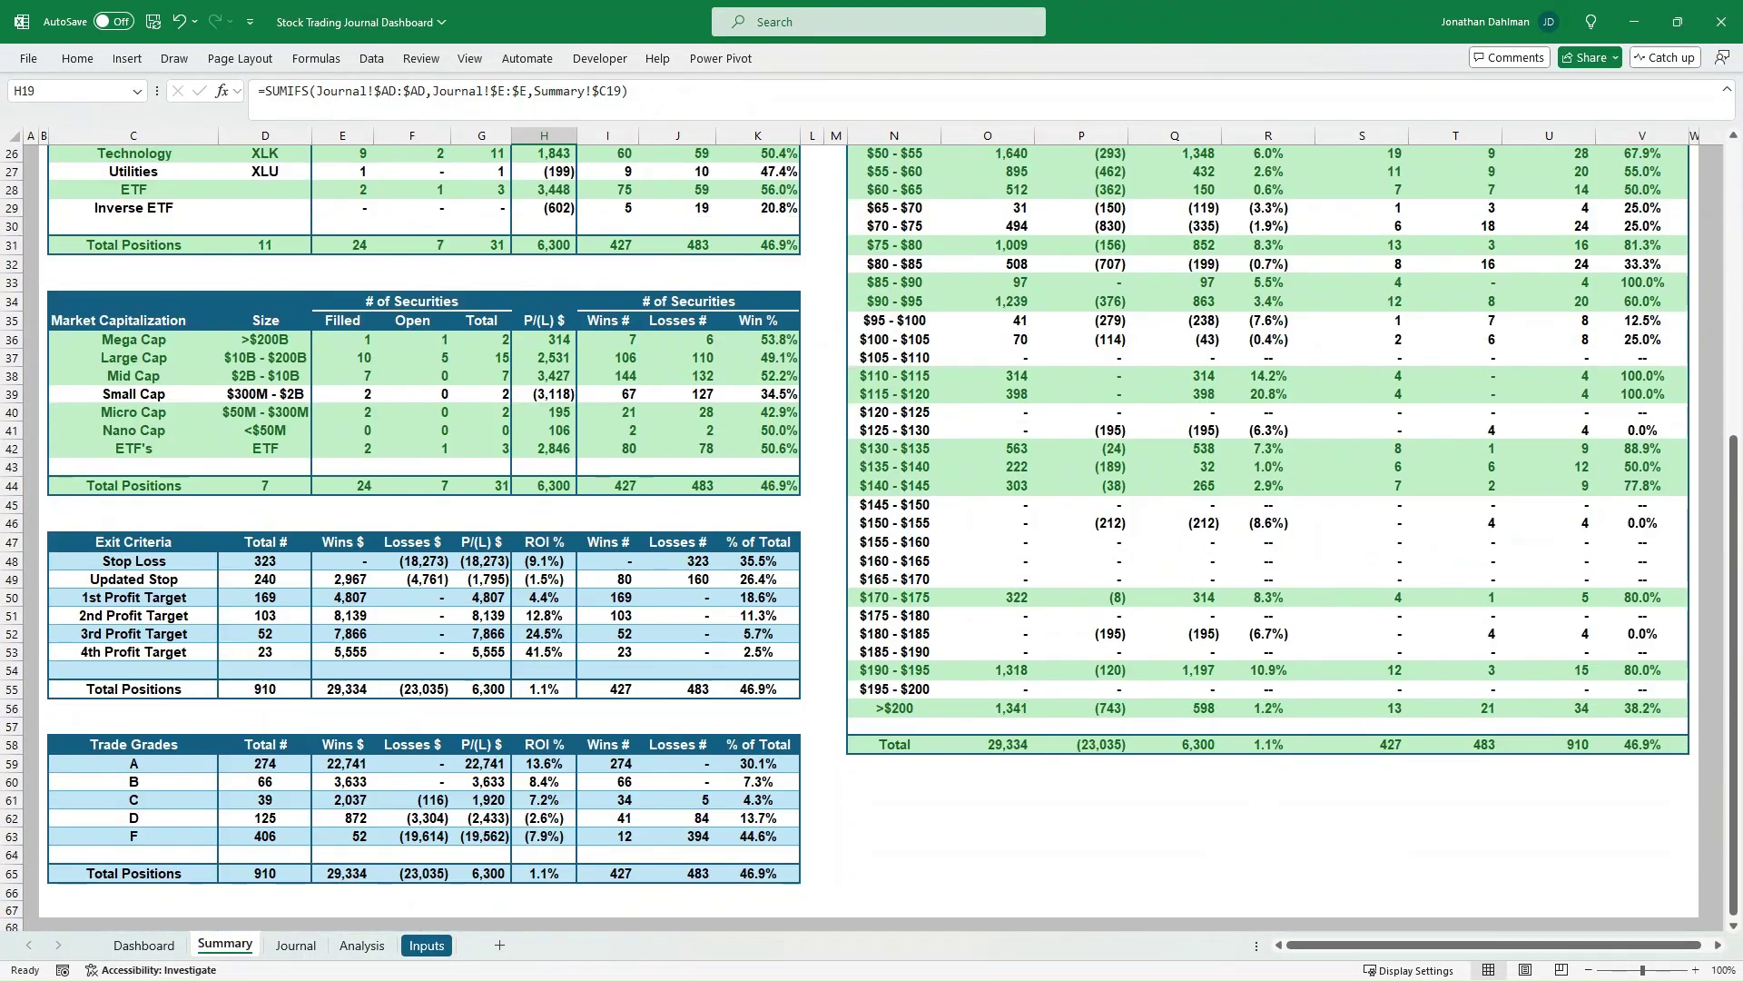
scroll(869, 537, "down", 1)
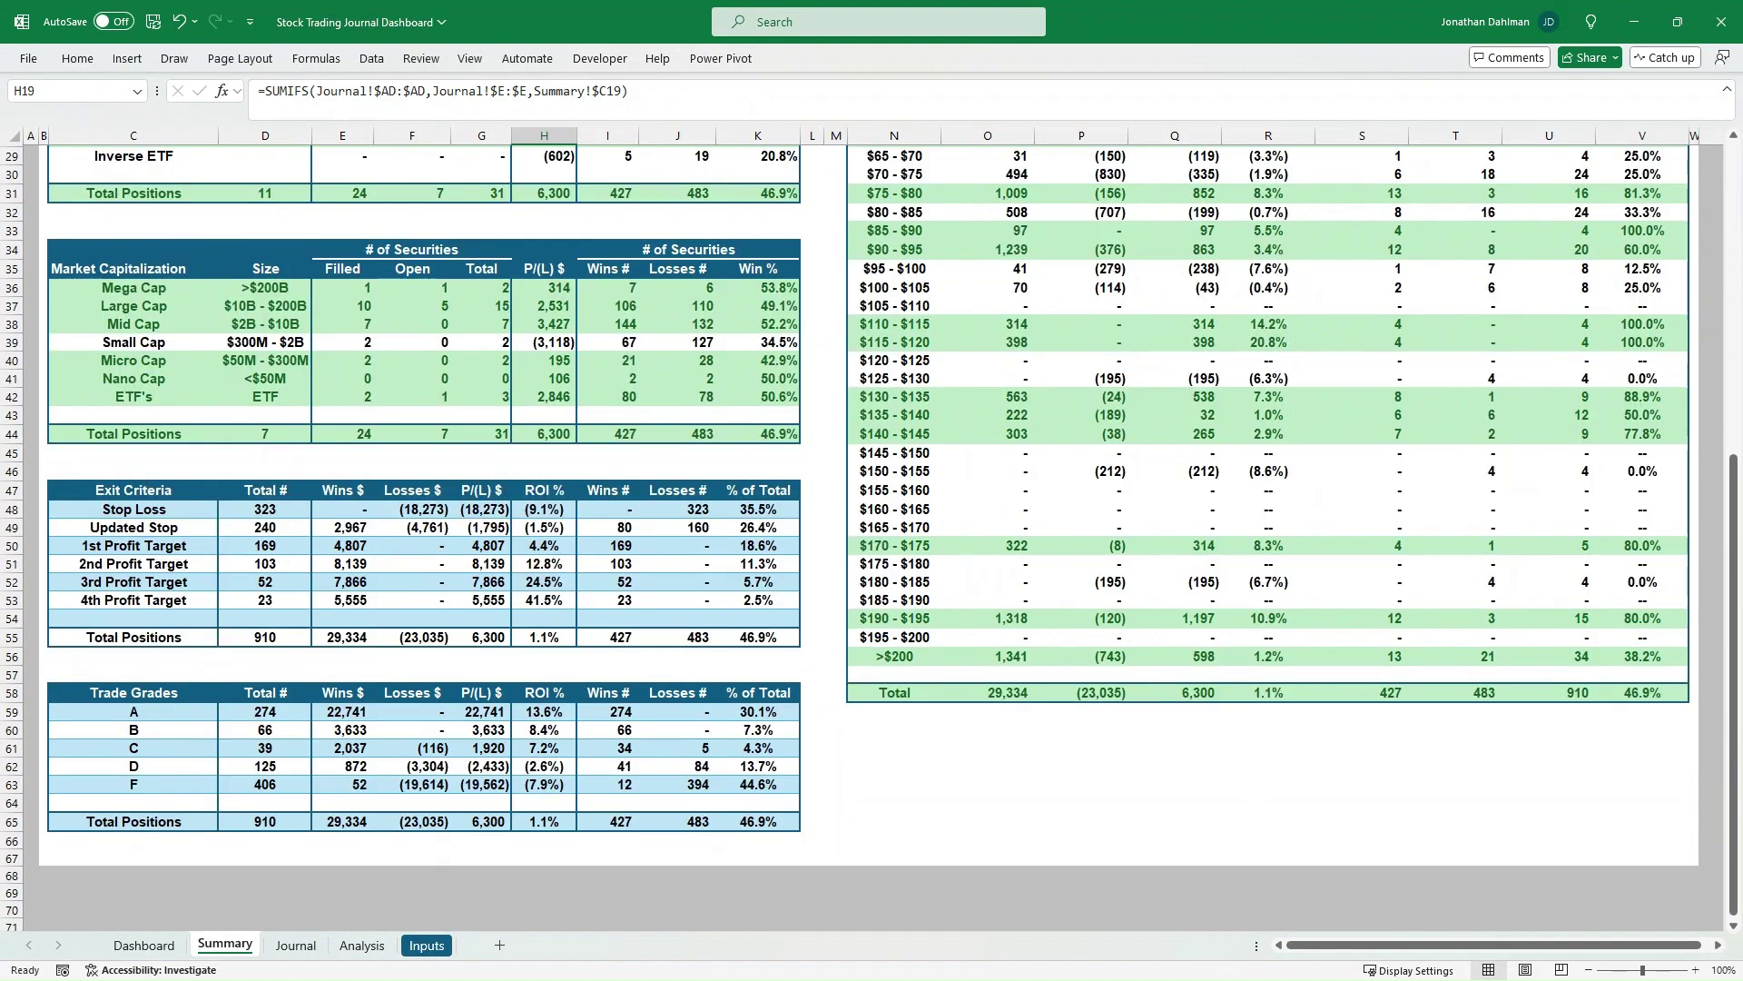
Examine the 4th Profit Target row of the Exit Criteria table, including its Total #, ROI % and Wins # formulas.
left_click(264, 564)
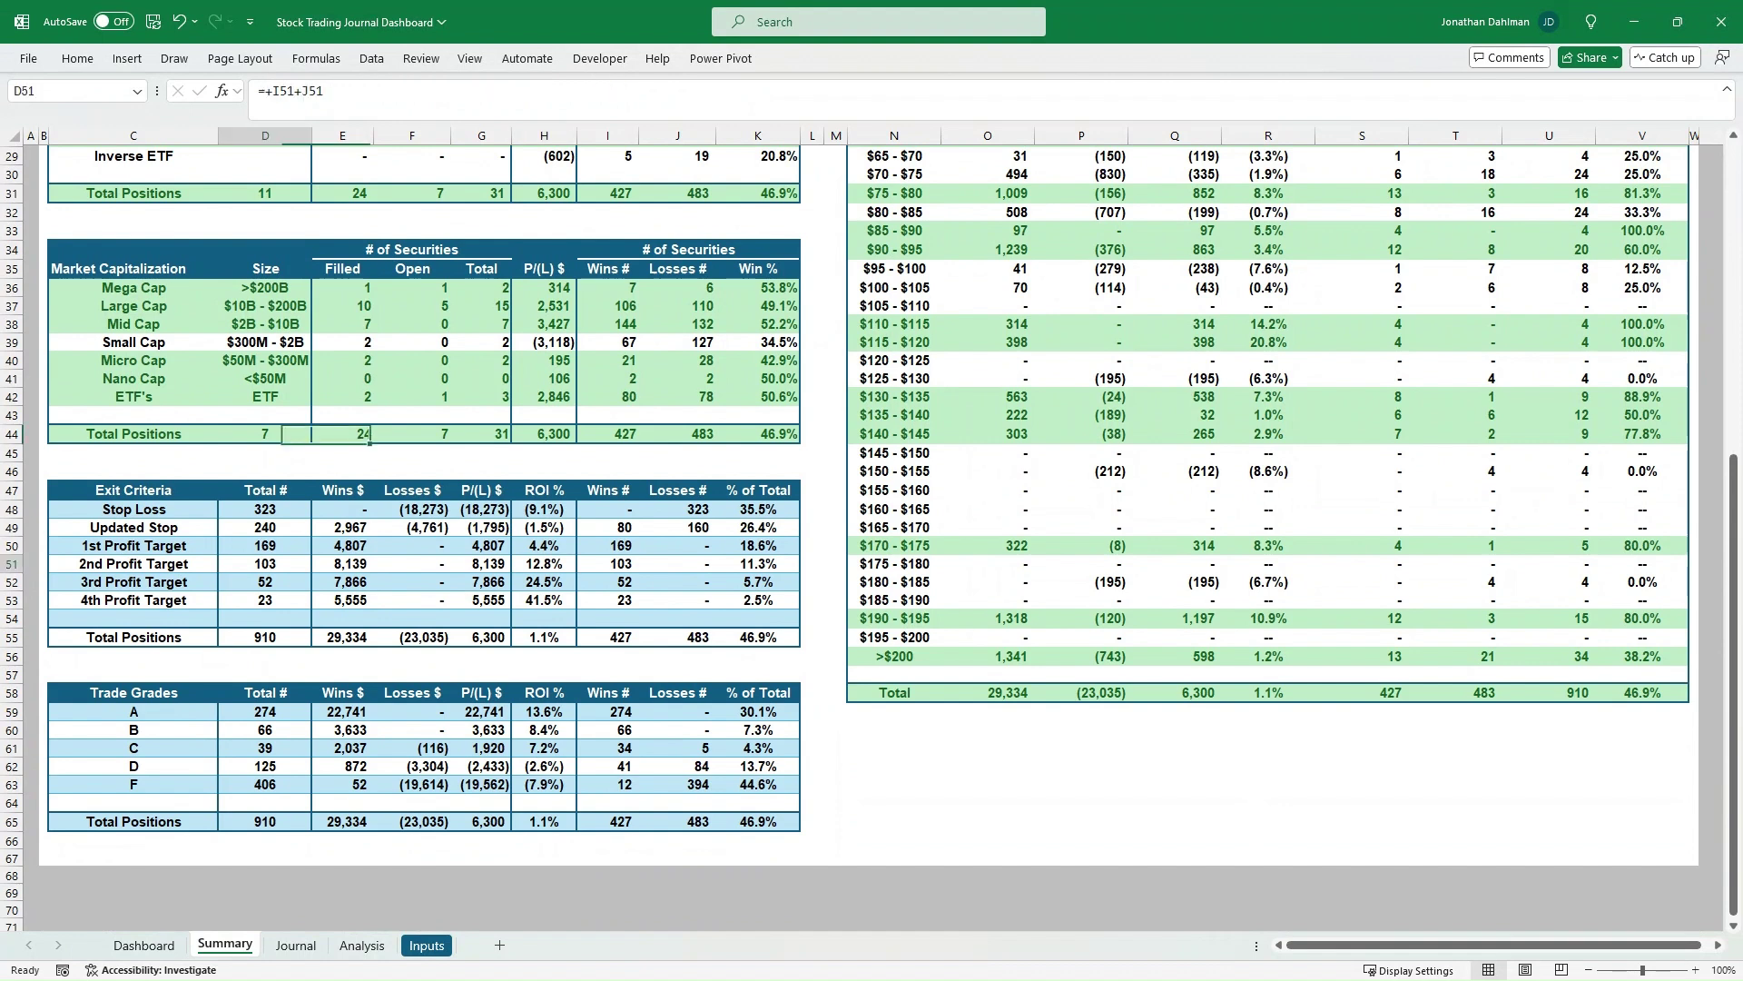
left_click(265, 600)
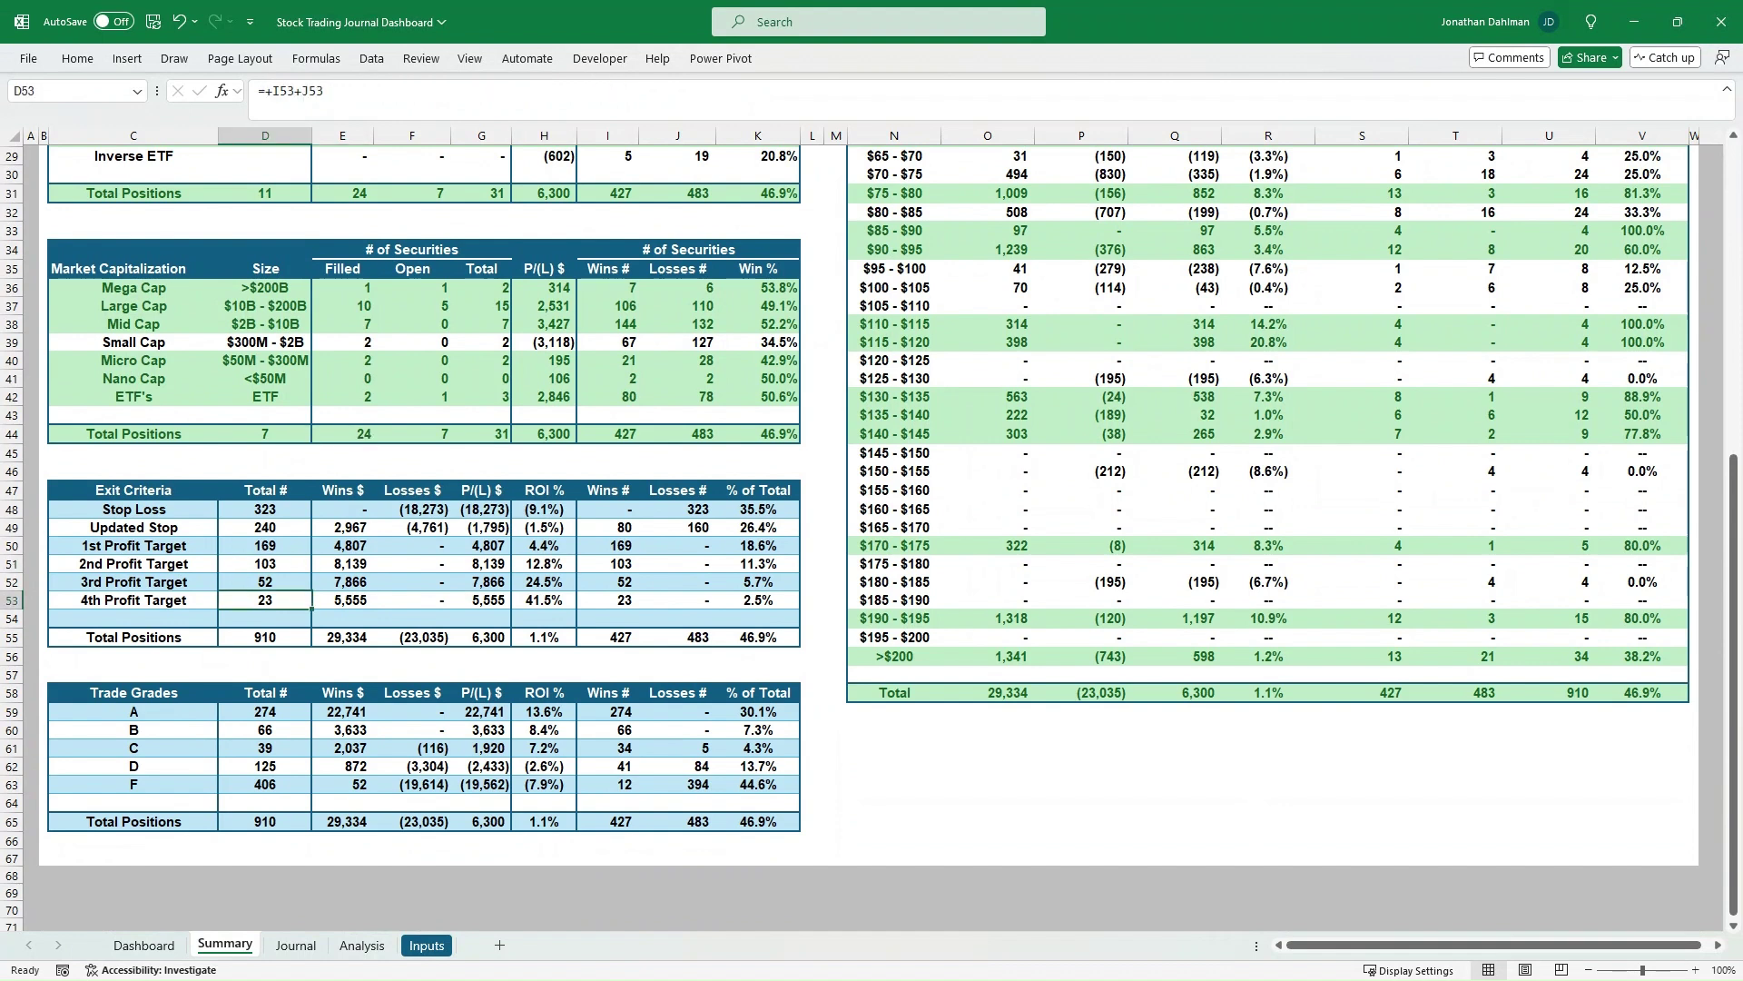
left_click(341, 600)
key("Right")
key("Right")
key("Right")
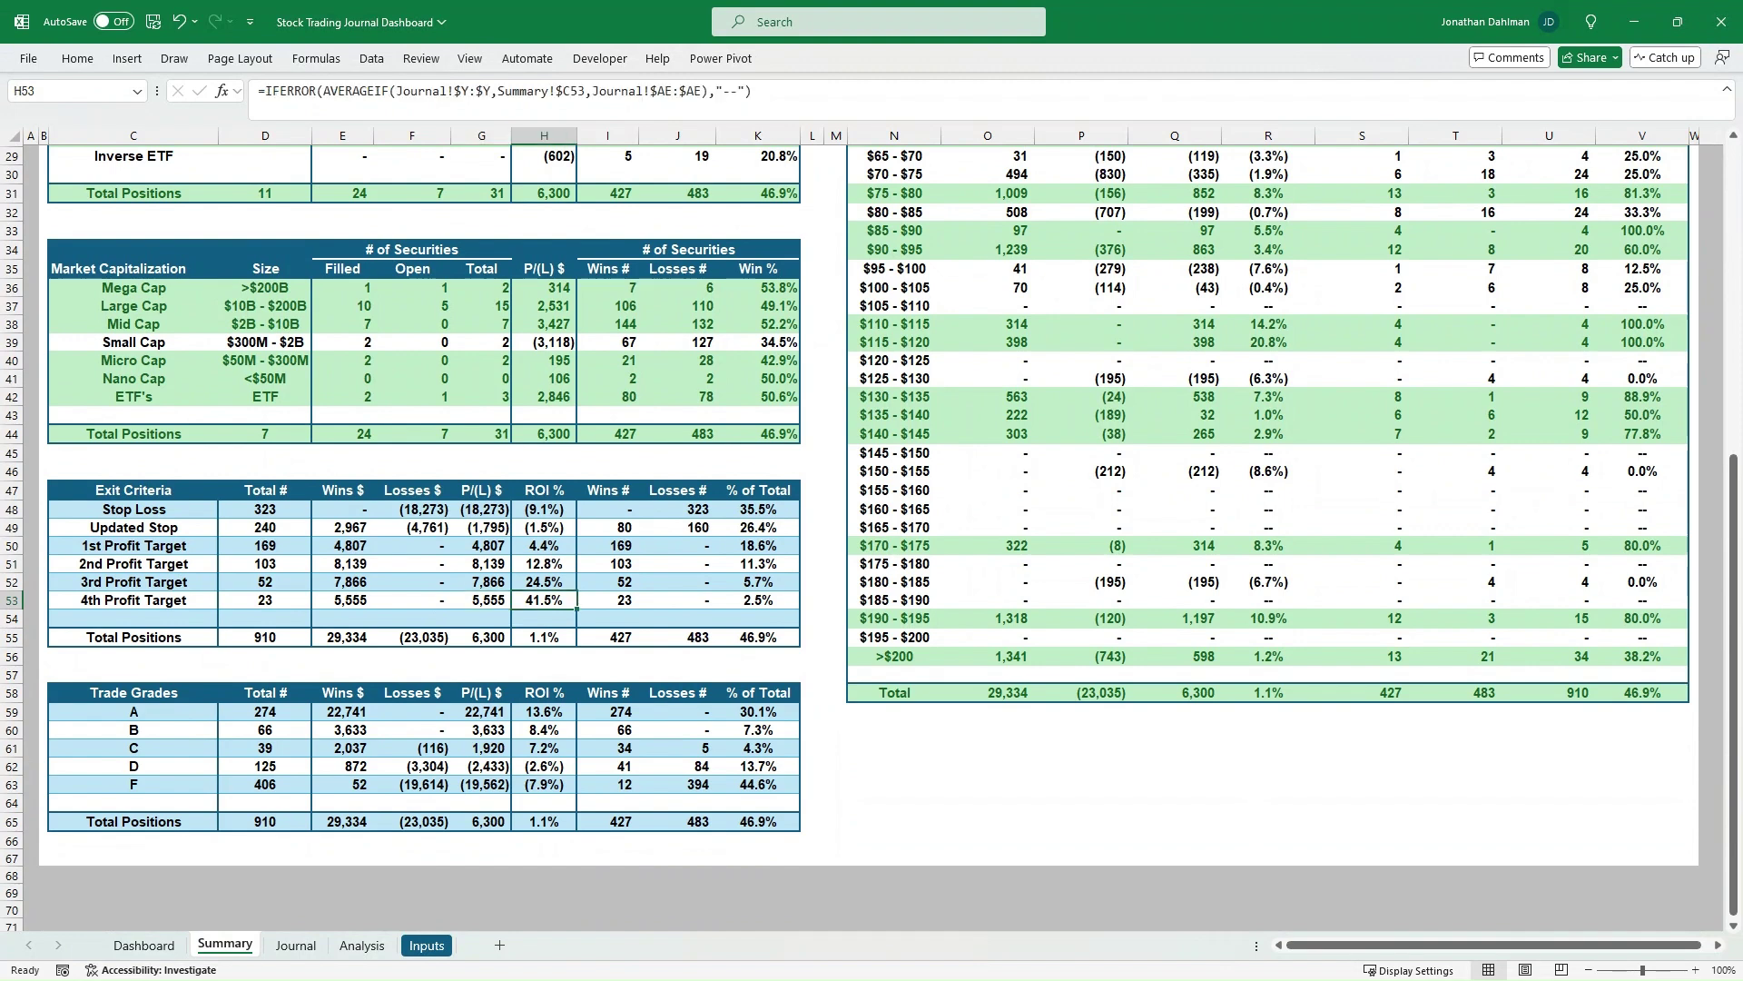
key("Right")
scroll(871, 508, "down", 2)
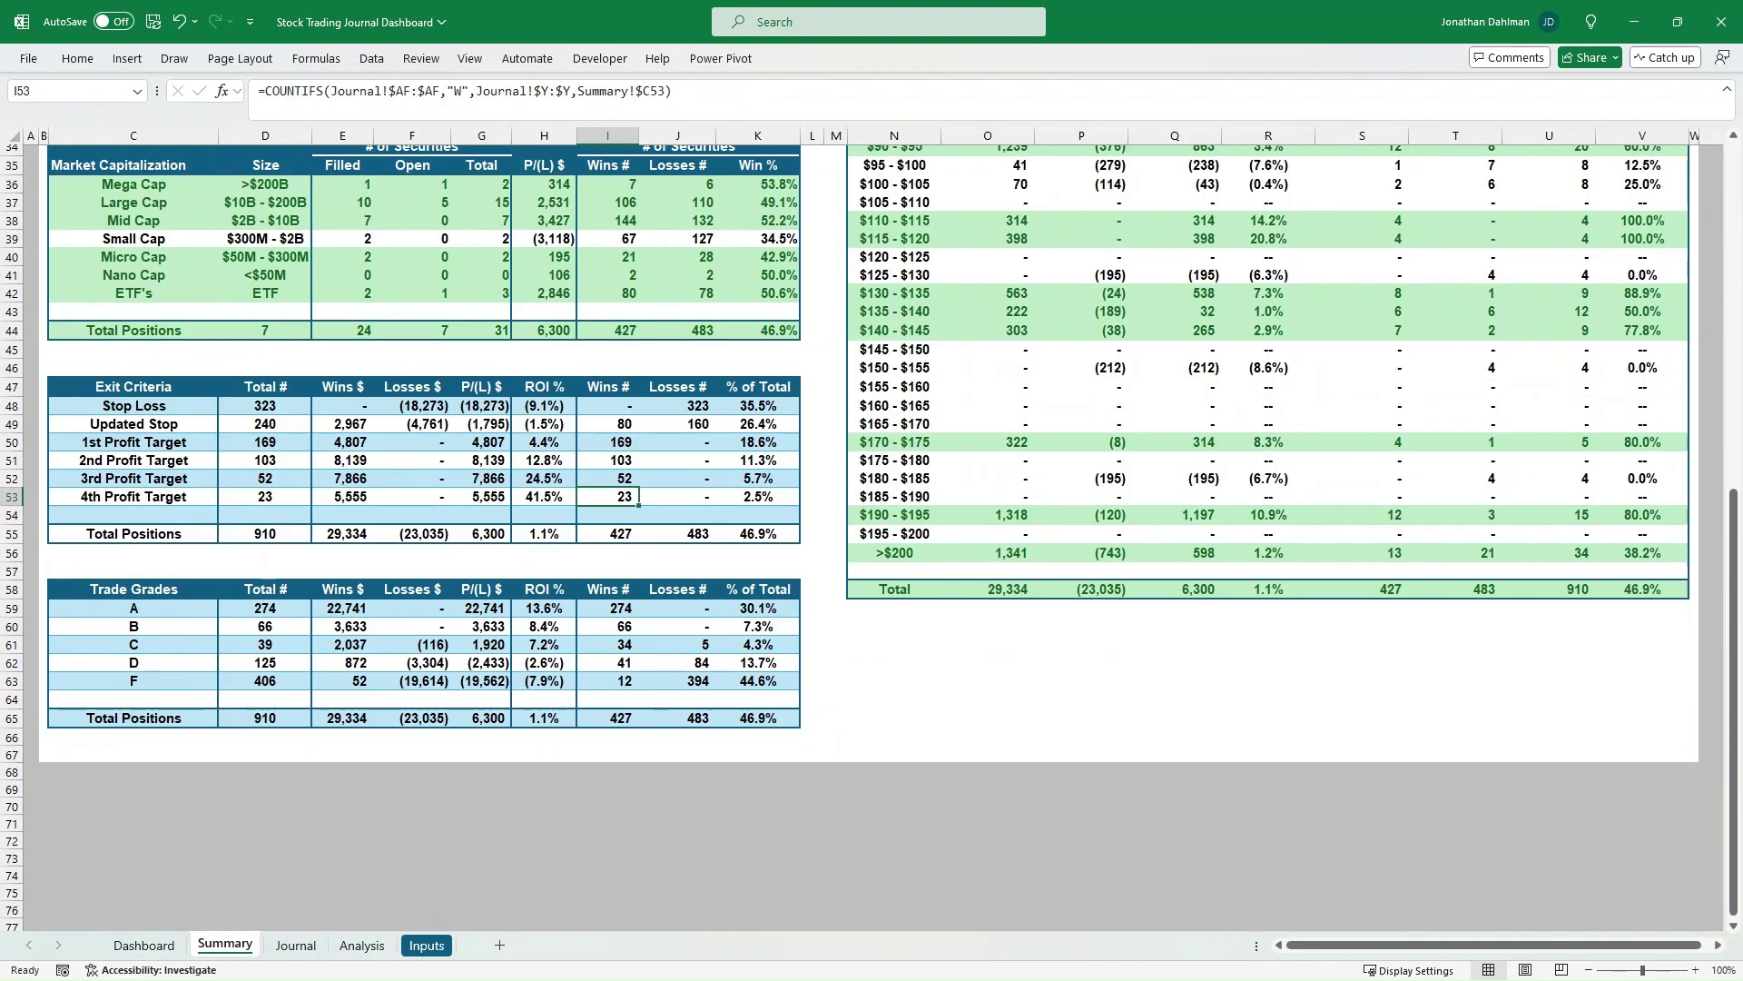
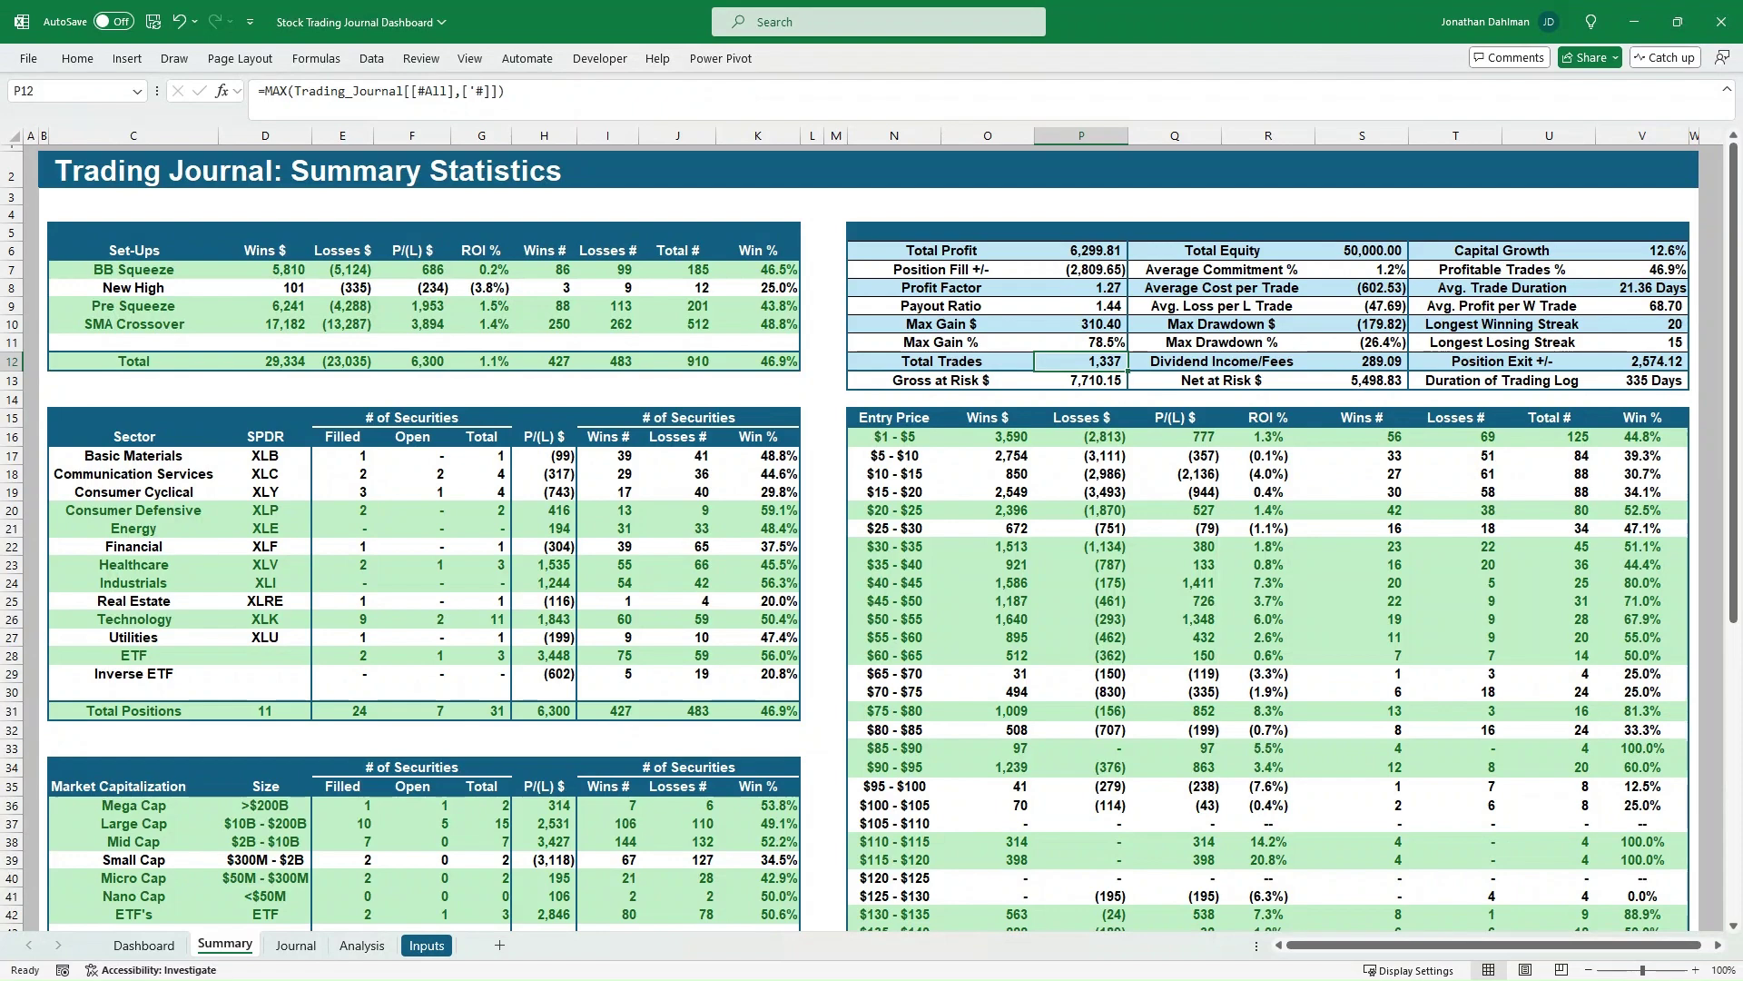
Check the Dividend Income/Fees entry in the overall statistics and look over the Entry Price table from $1 - $5 to >$200.
key("Right")
key("Right")
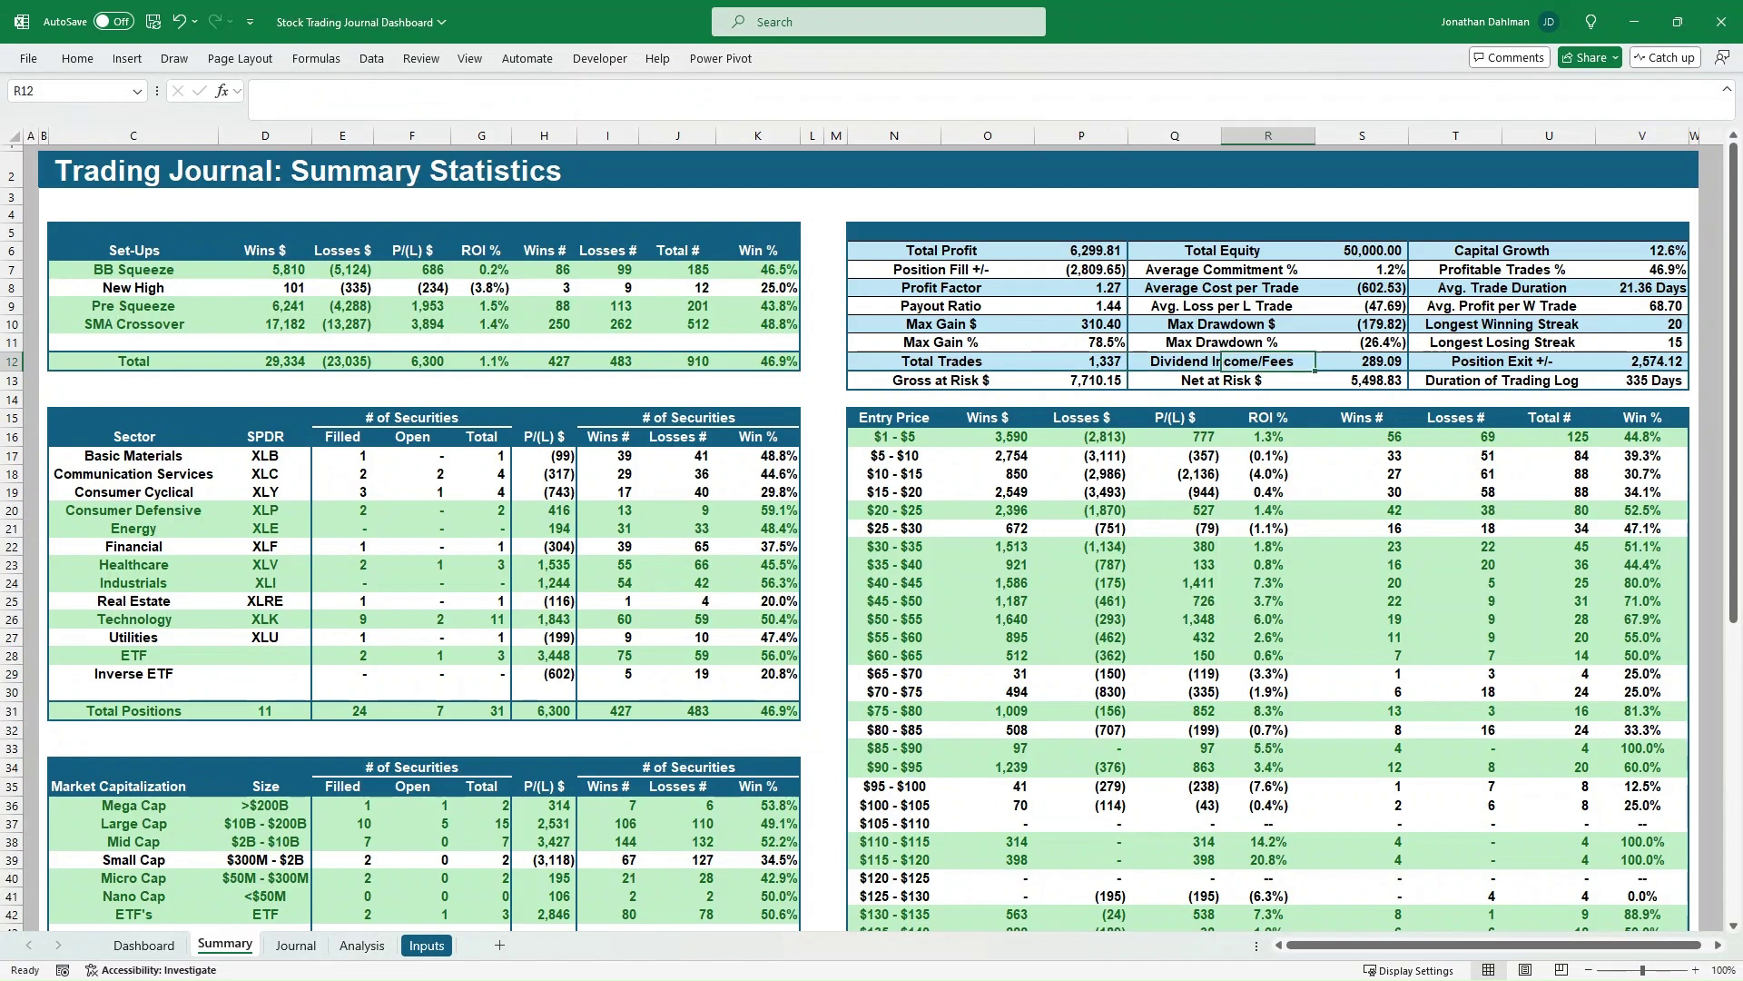
scroll(869, 536, "down", 3)
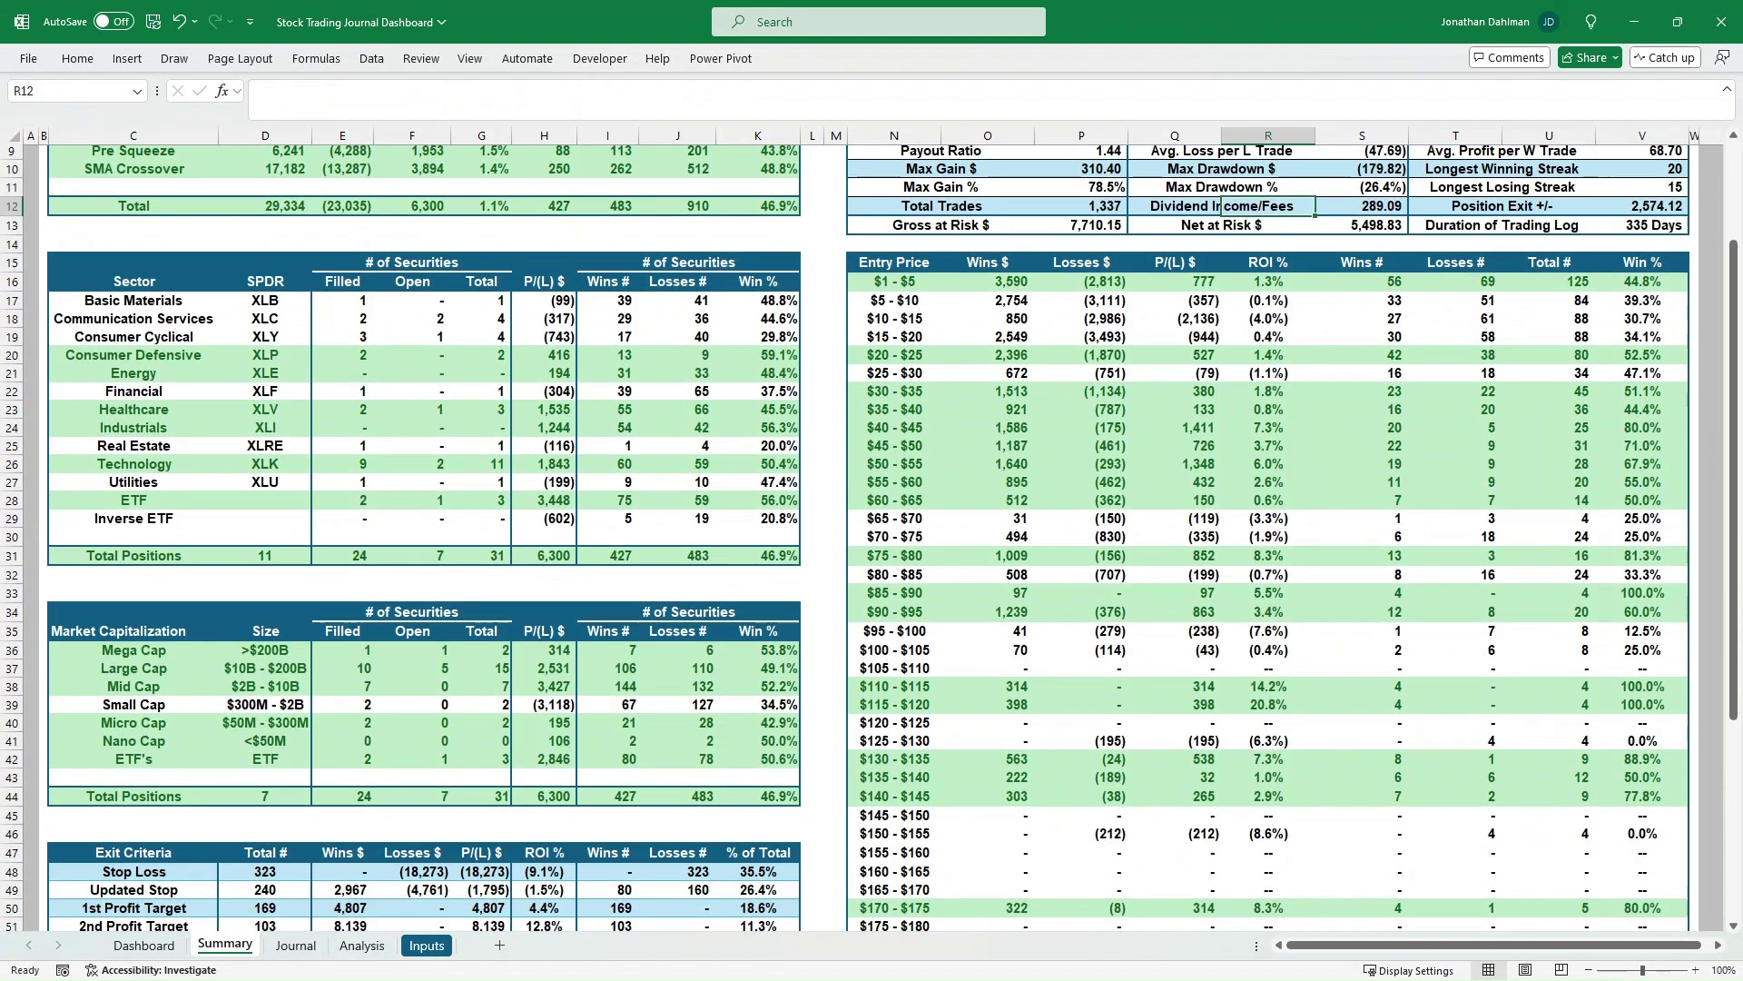
scroll(869, 535, "down", 1)
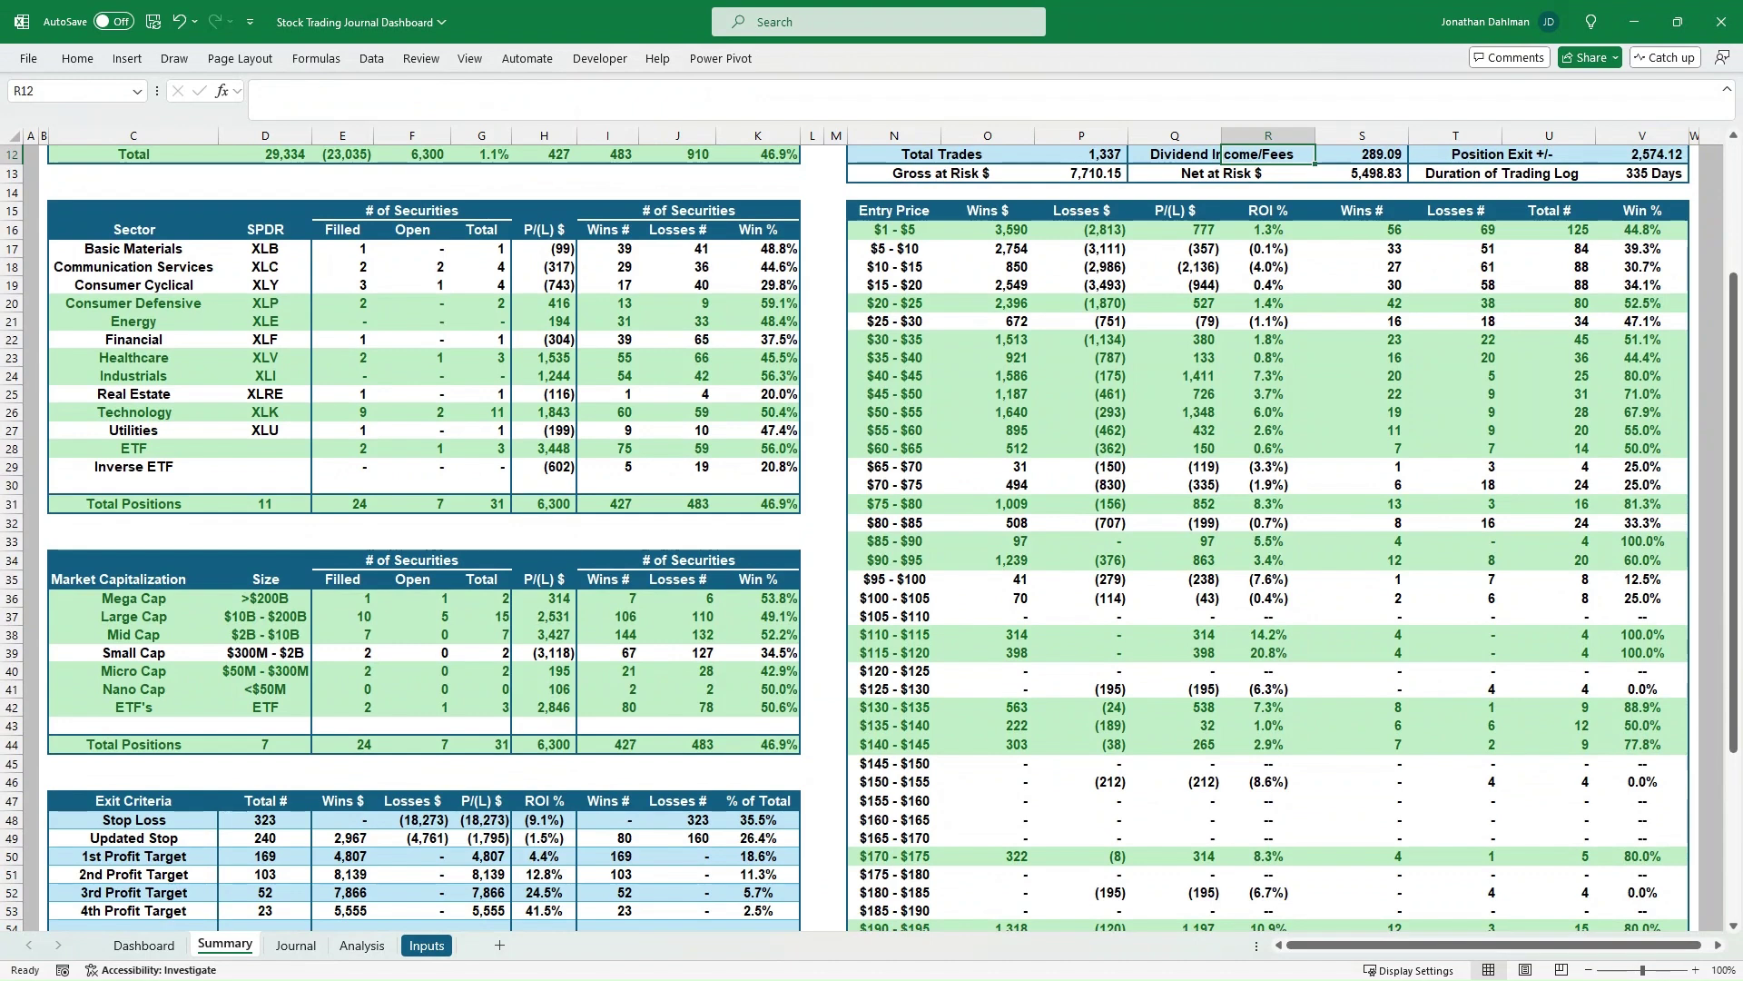
left_click(893, 284)
scroll(869, 536, "down", 2)
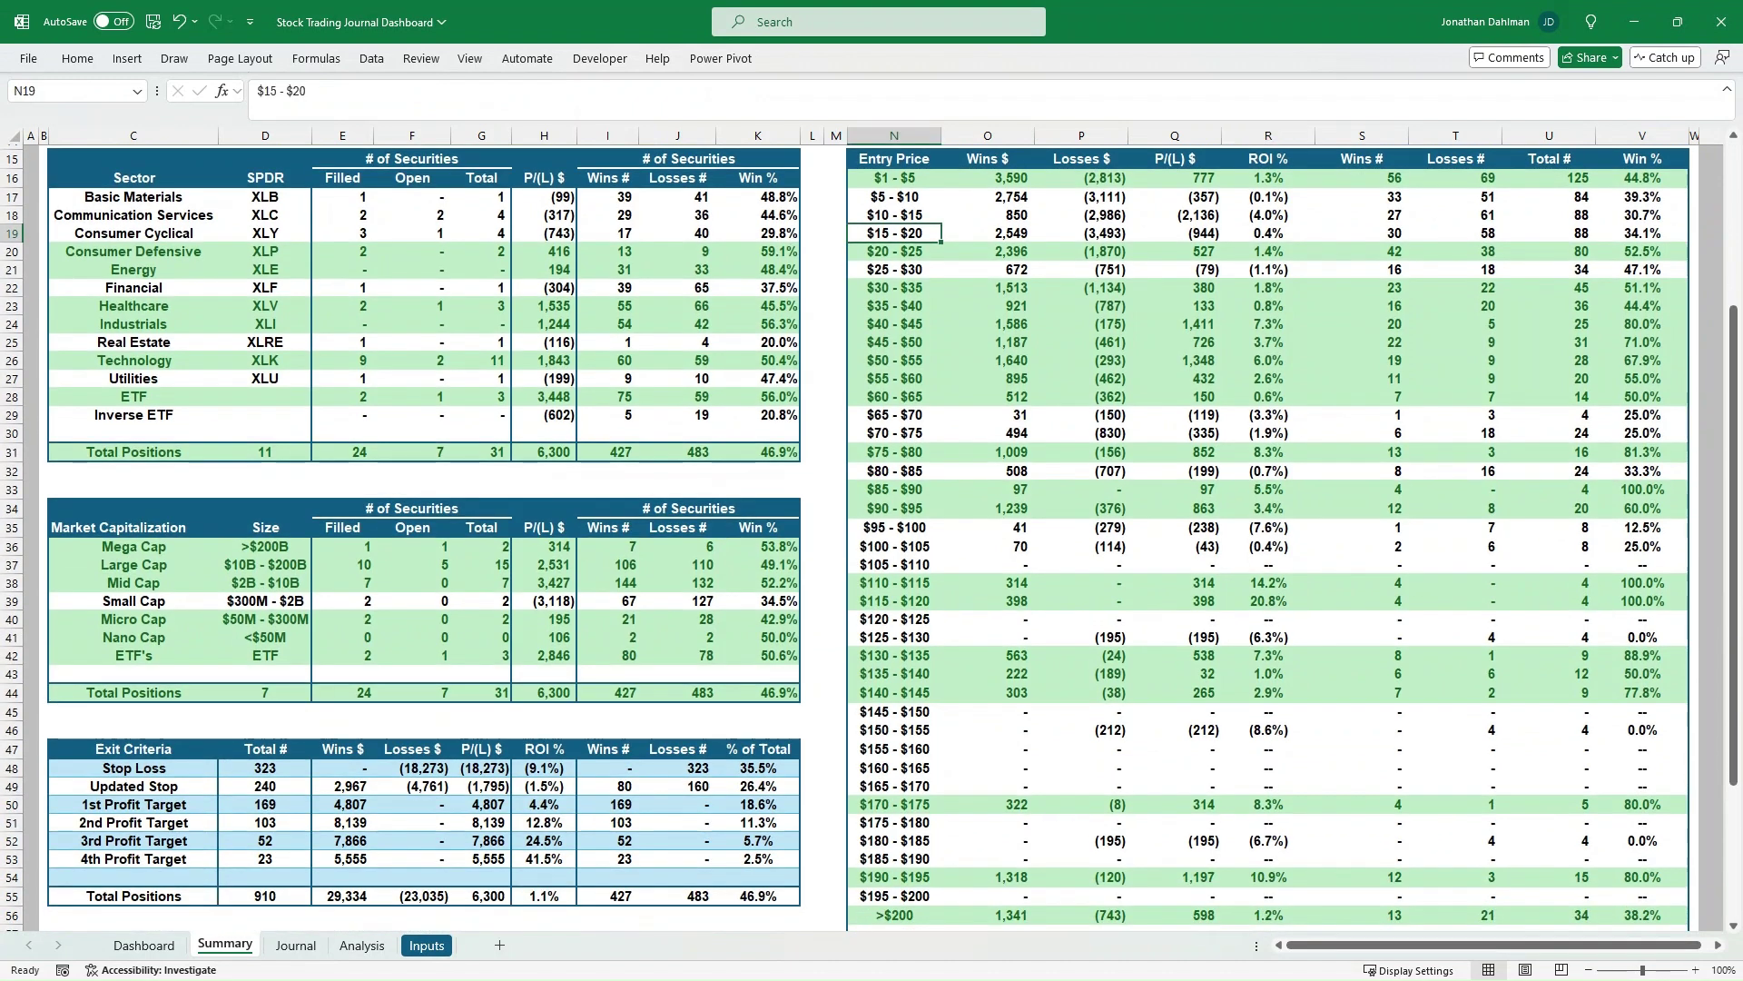
scroll(869, 535, "up", 2)
scroll(869, 535, "up", 1)
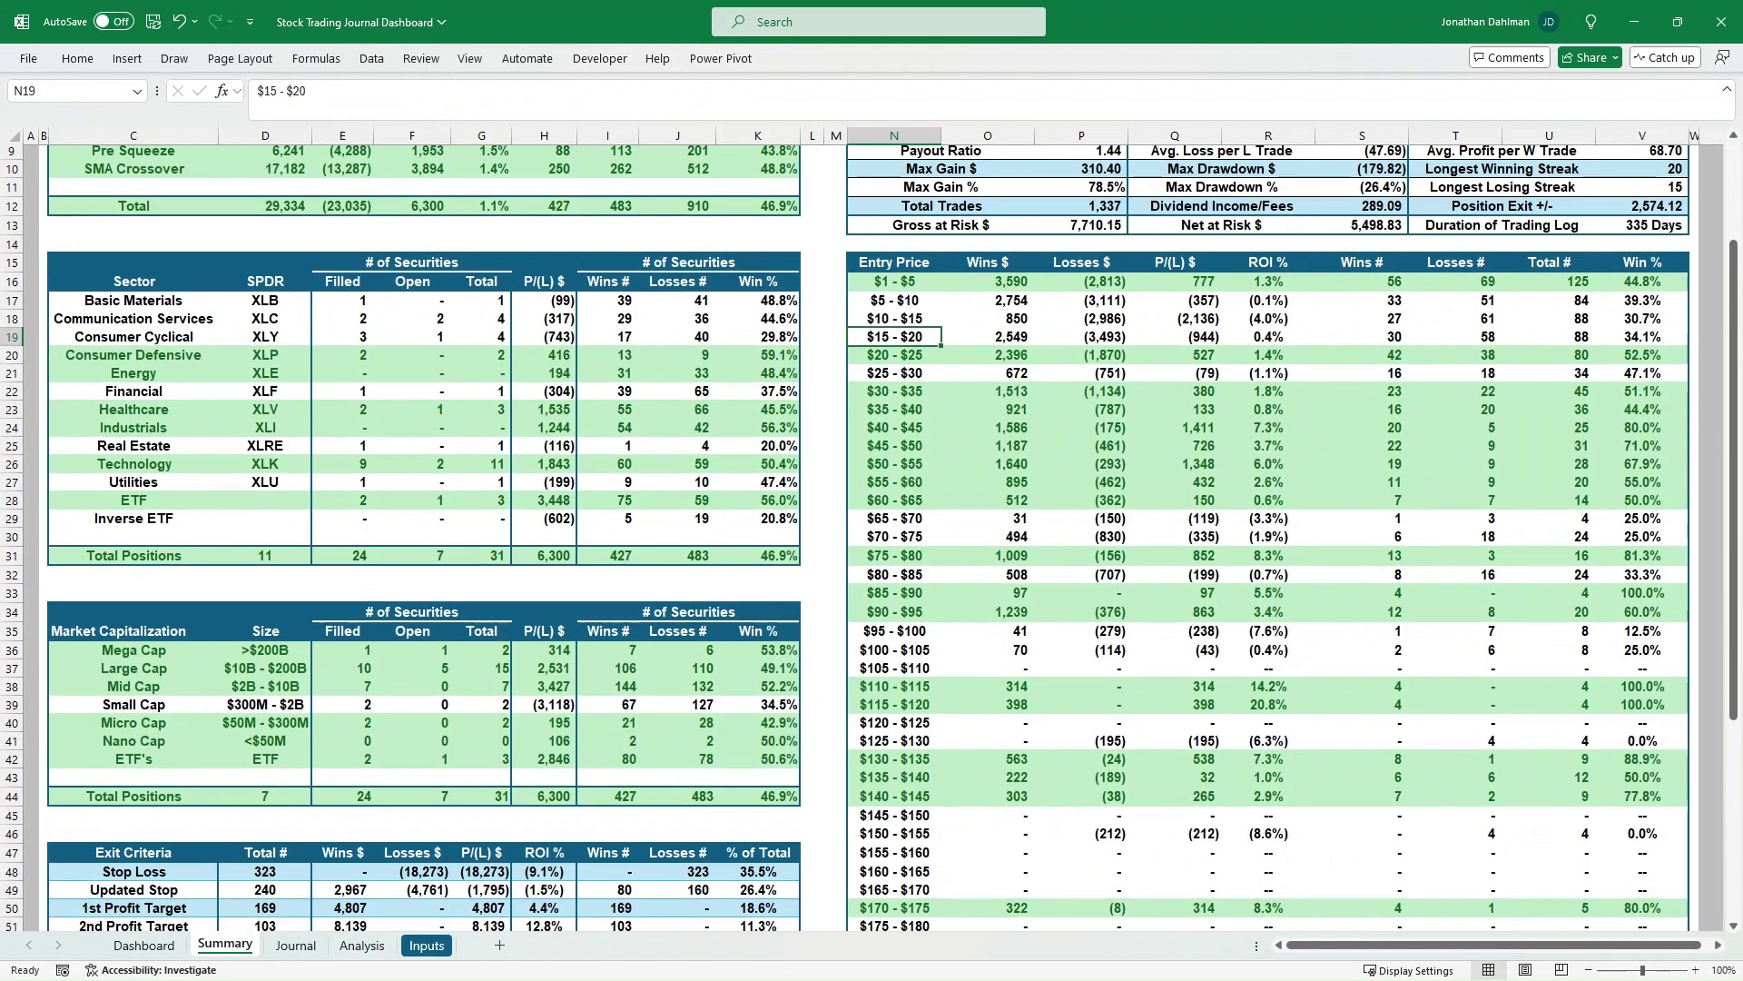
left_click(894, 281)
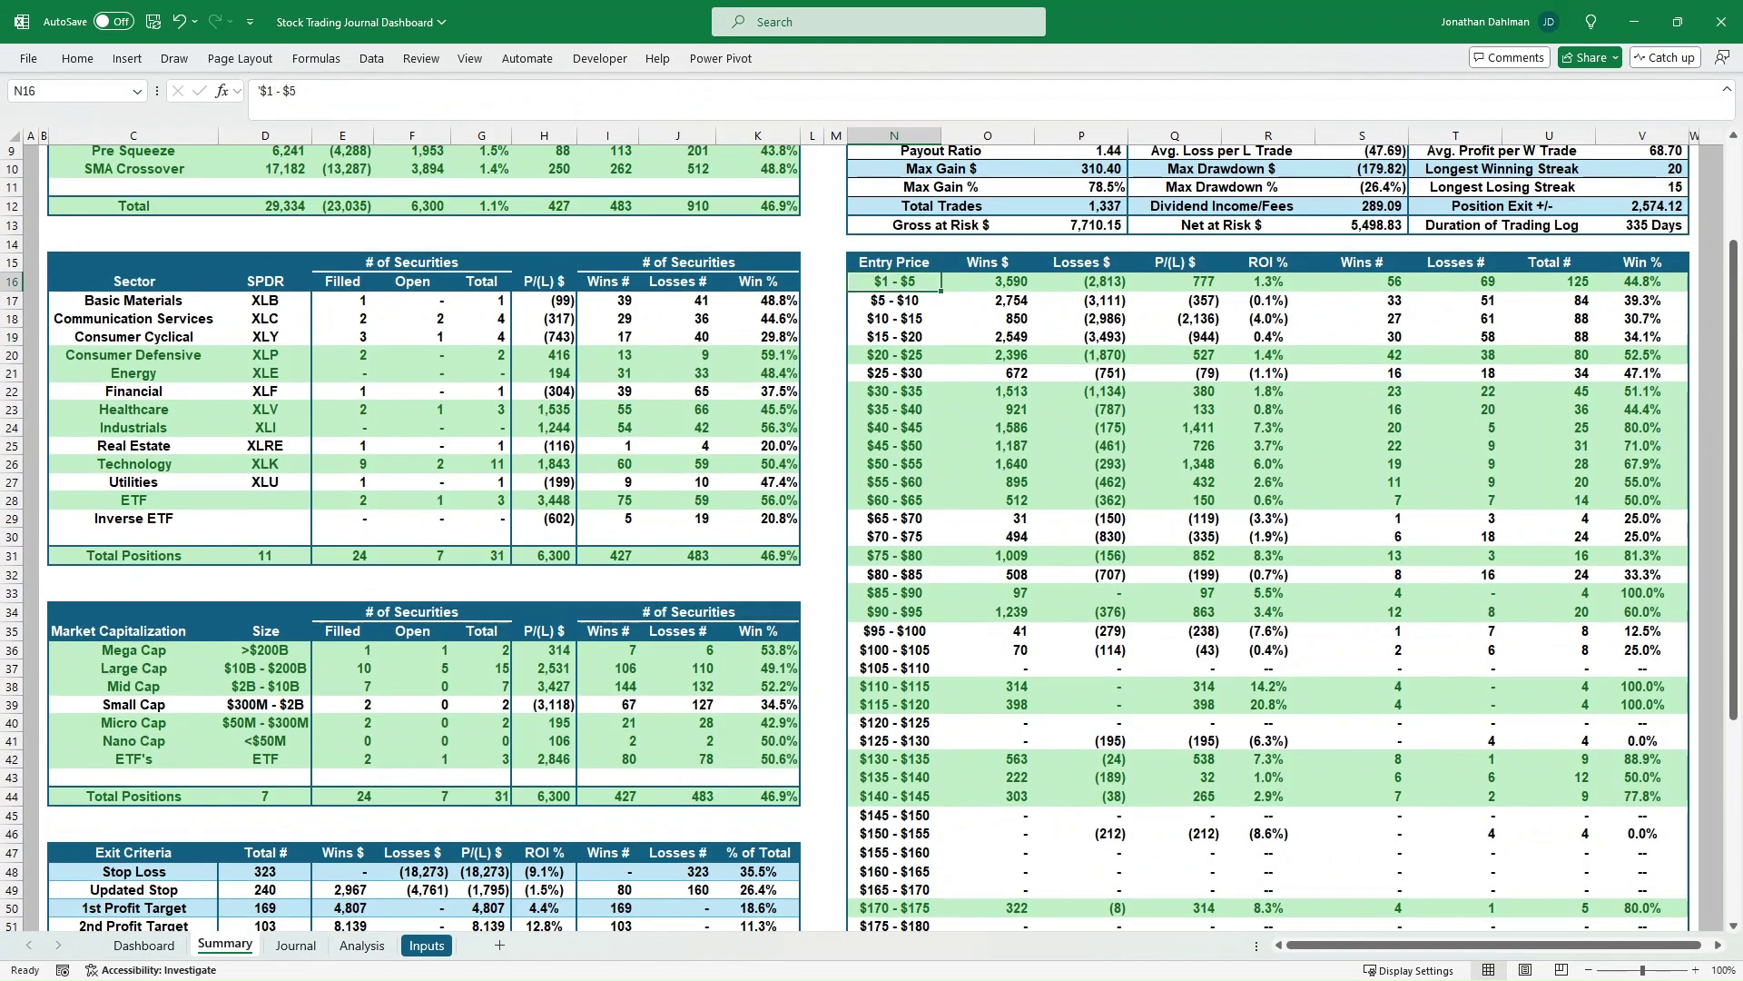
scroll(869, 536, "down", 5)
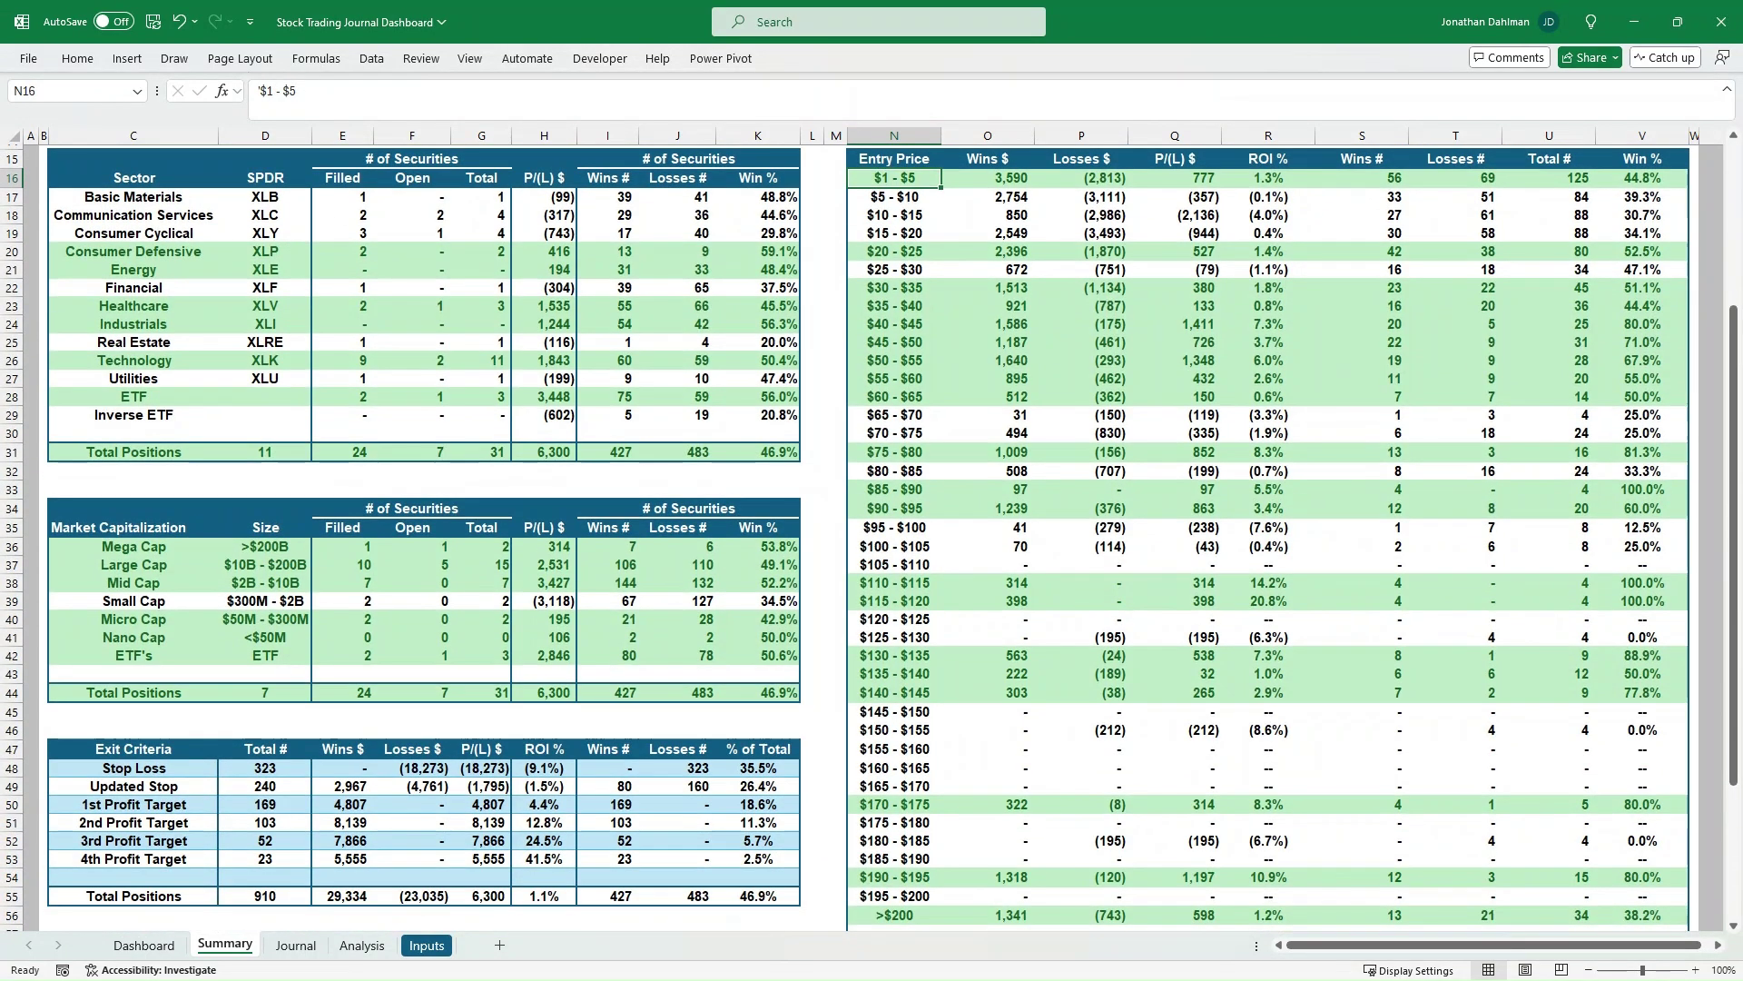
scroll(869, 535, "up", 5)
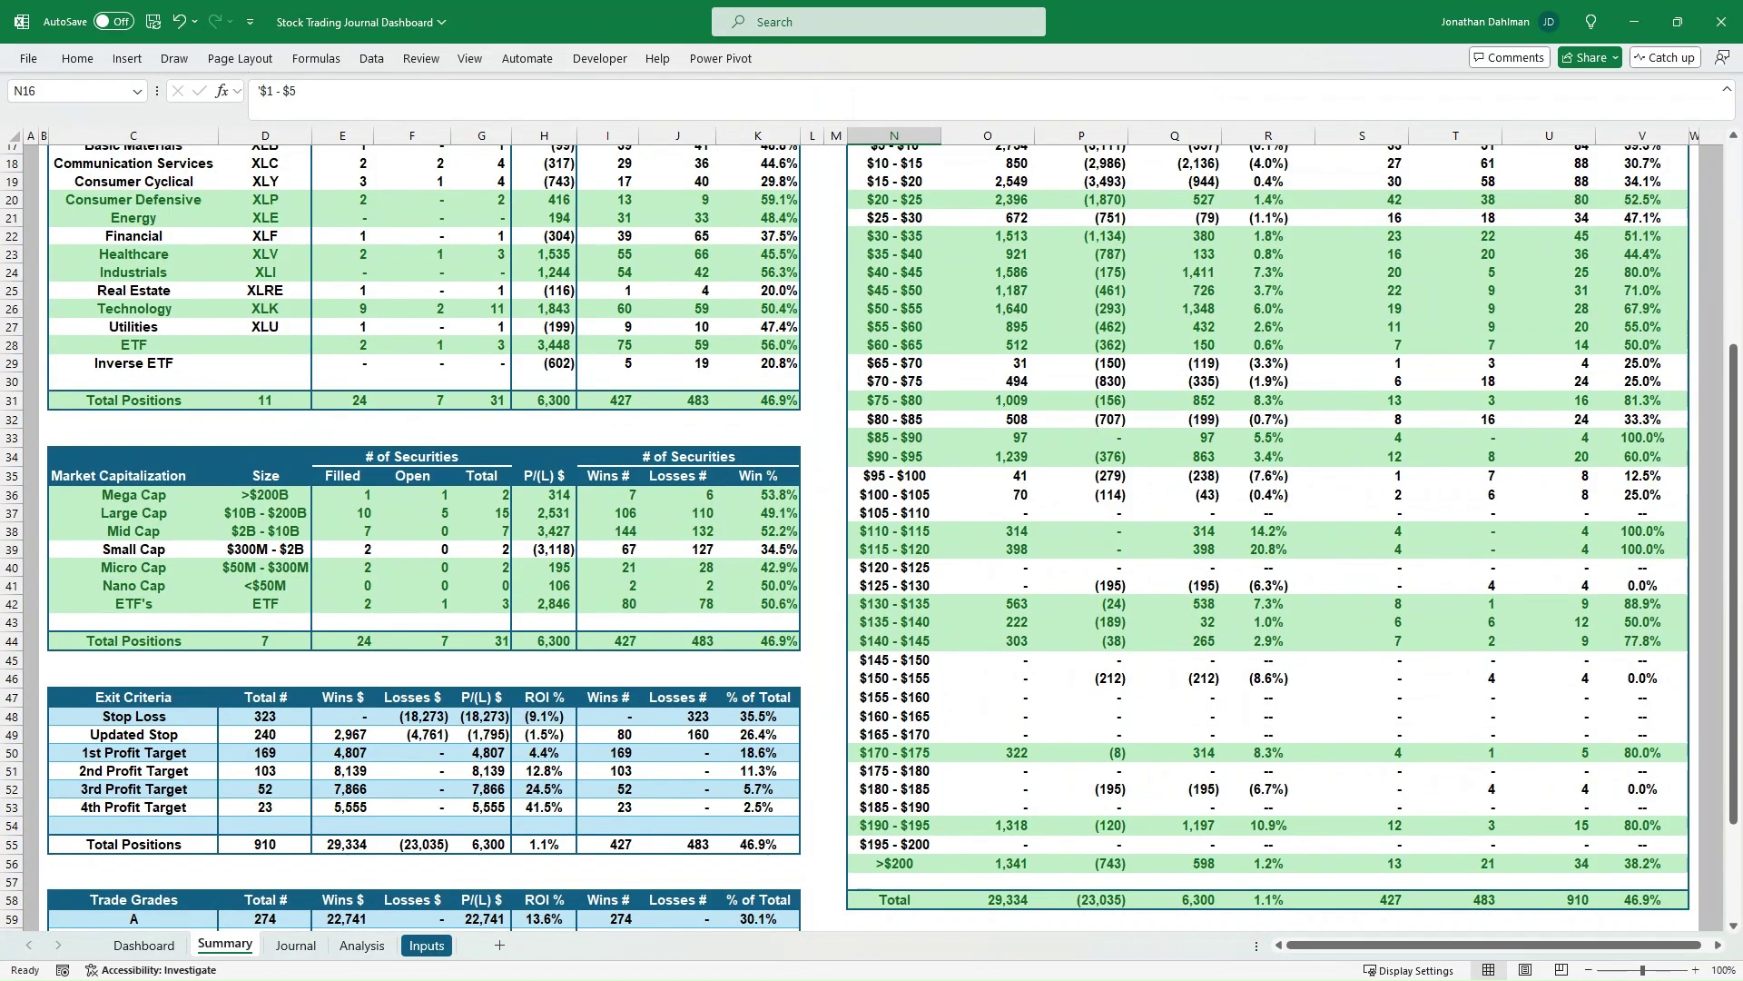
Examine the $35 - $40 row of the Entry Price table, including its Wins $ and P/(L) $ formulas.
left_click(894, 409)
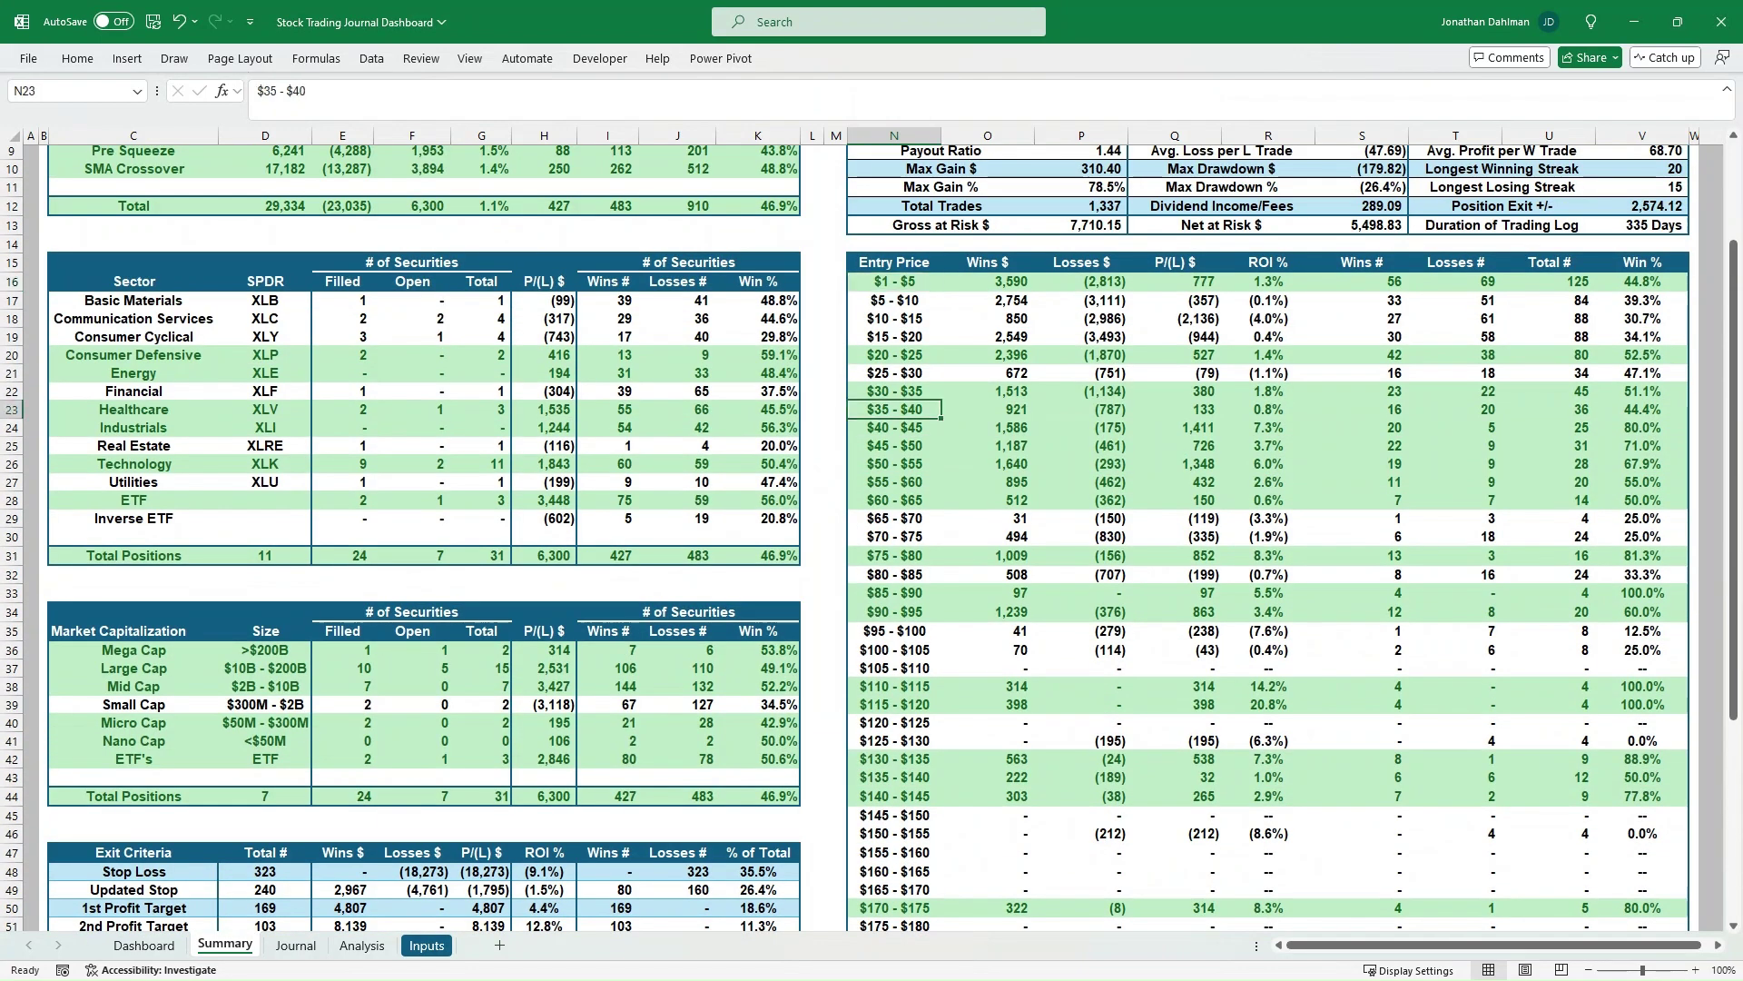
left_click(986, 409)
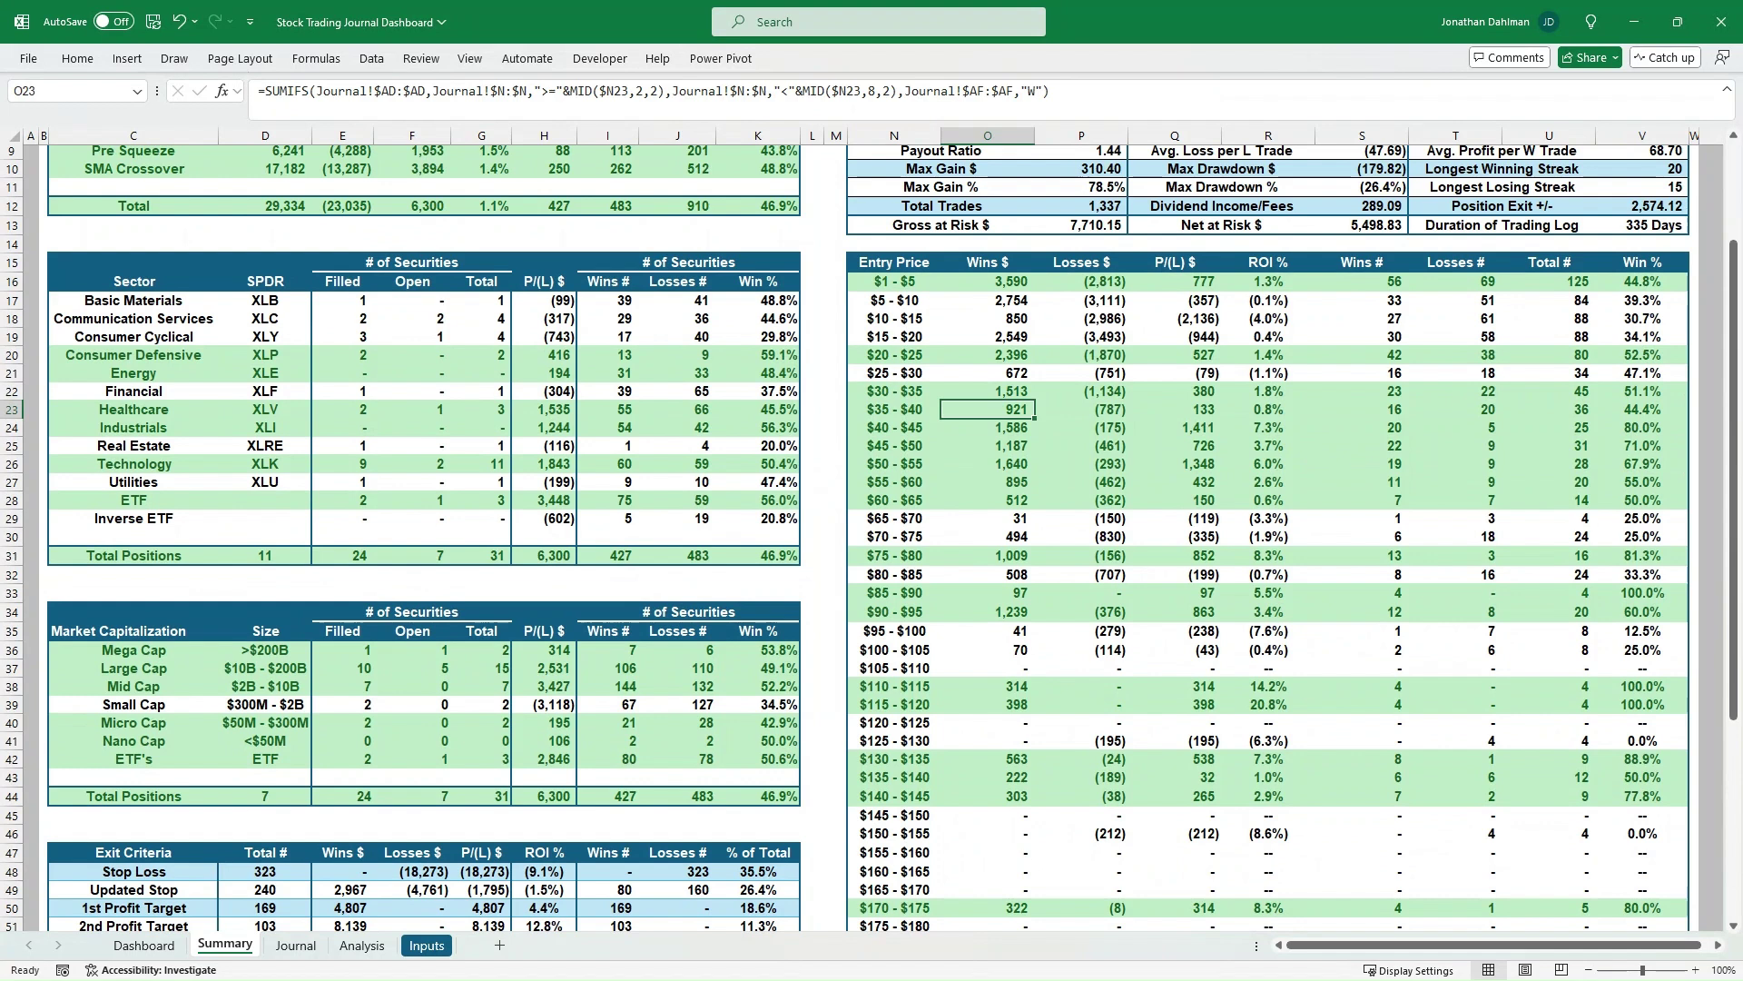
left_click_drag(894, 409, 987, 409)
left_click(1174, 409)
Check the Wins $, Losses $ and P/(L) $ formulas for the $25 - $30 entry price range.
left_click(893, 372)
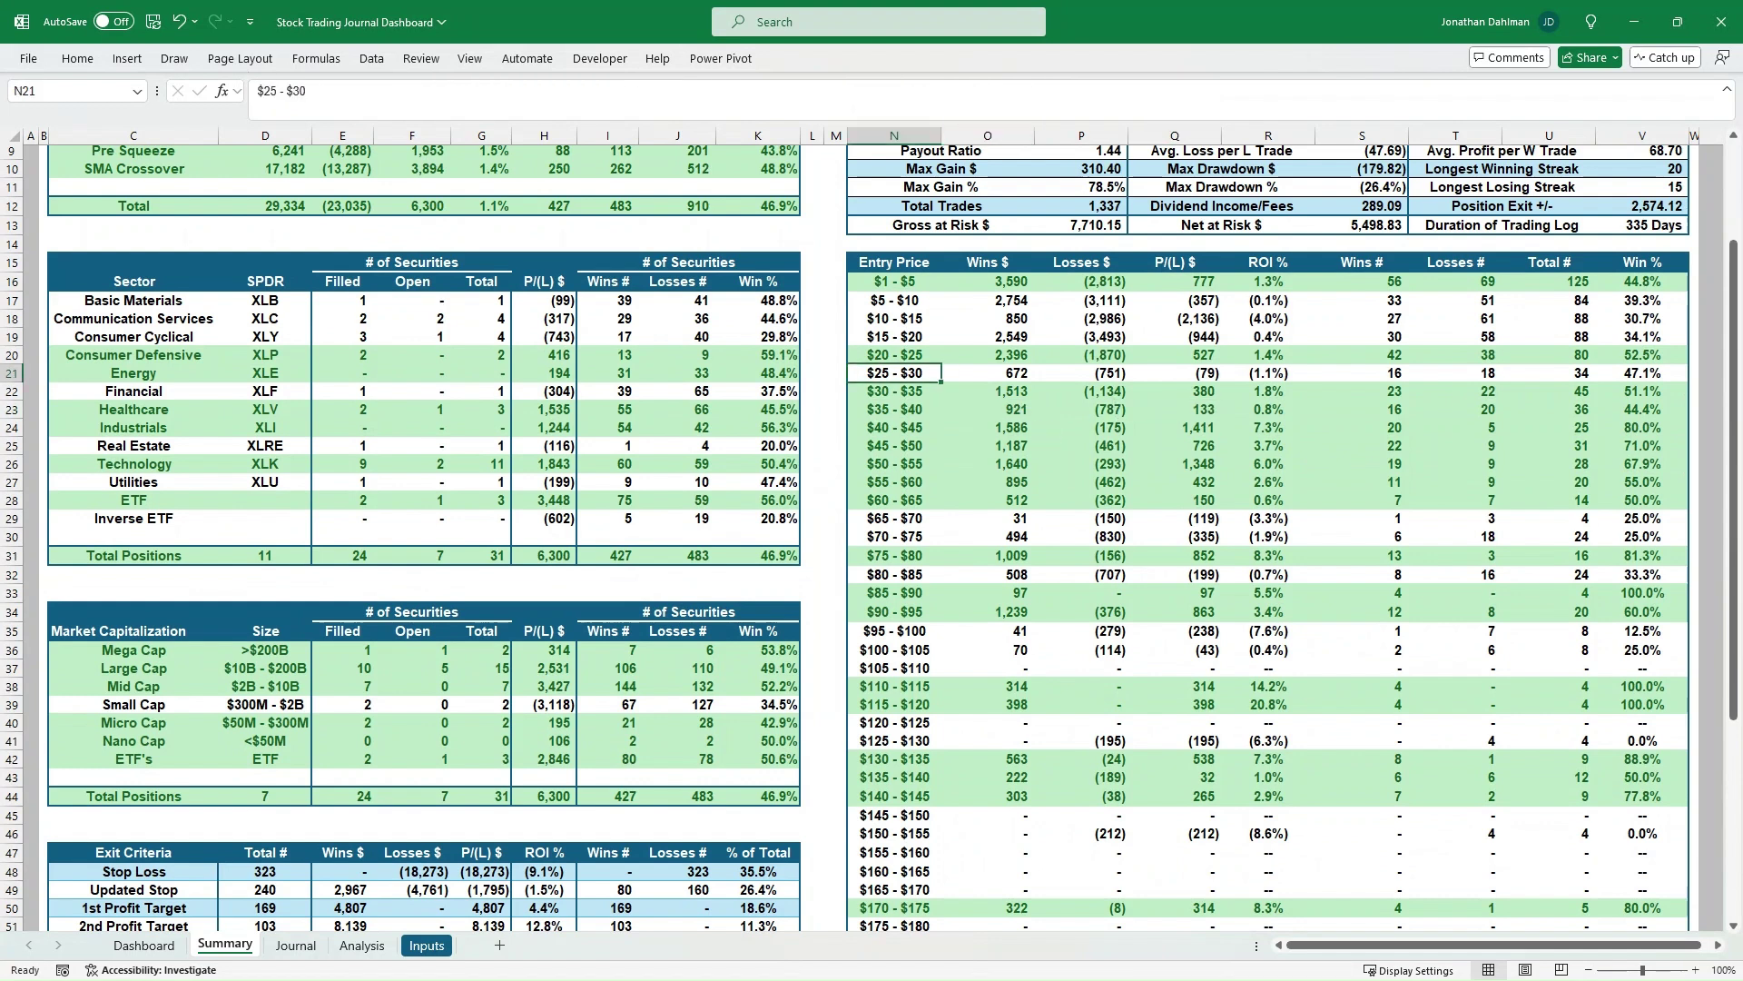
key("Right")
key("Right")
key("Right")
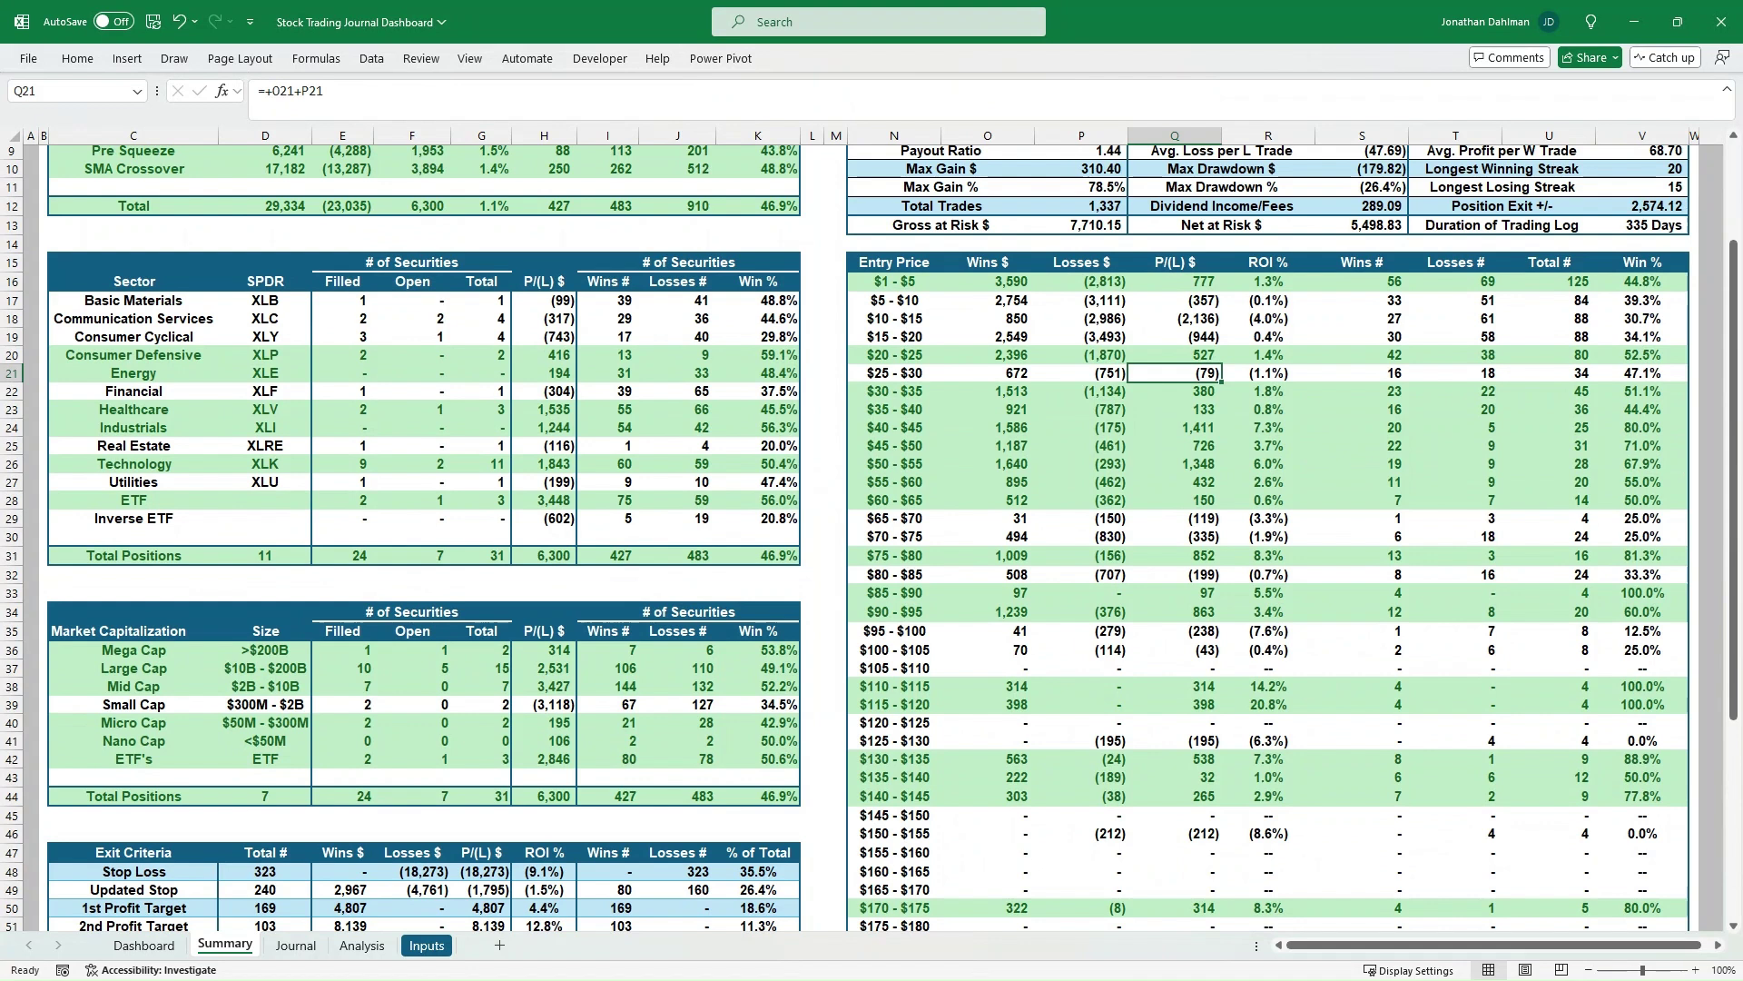
Compare the $15 - $20 and $20 - $25 ranges with the rest of the Entry Price table.
left_click(893, 336)
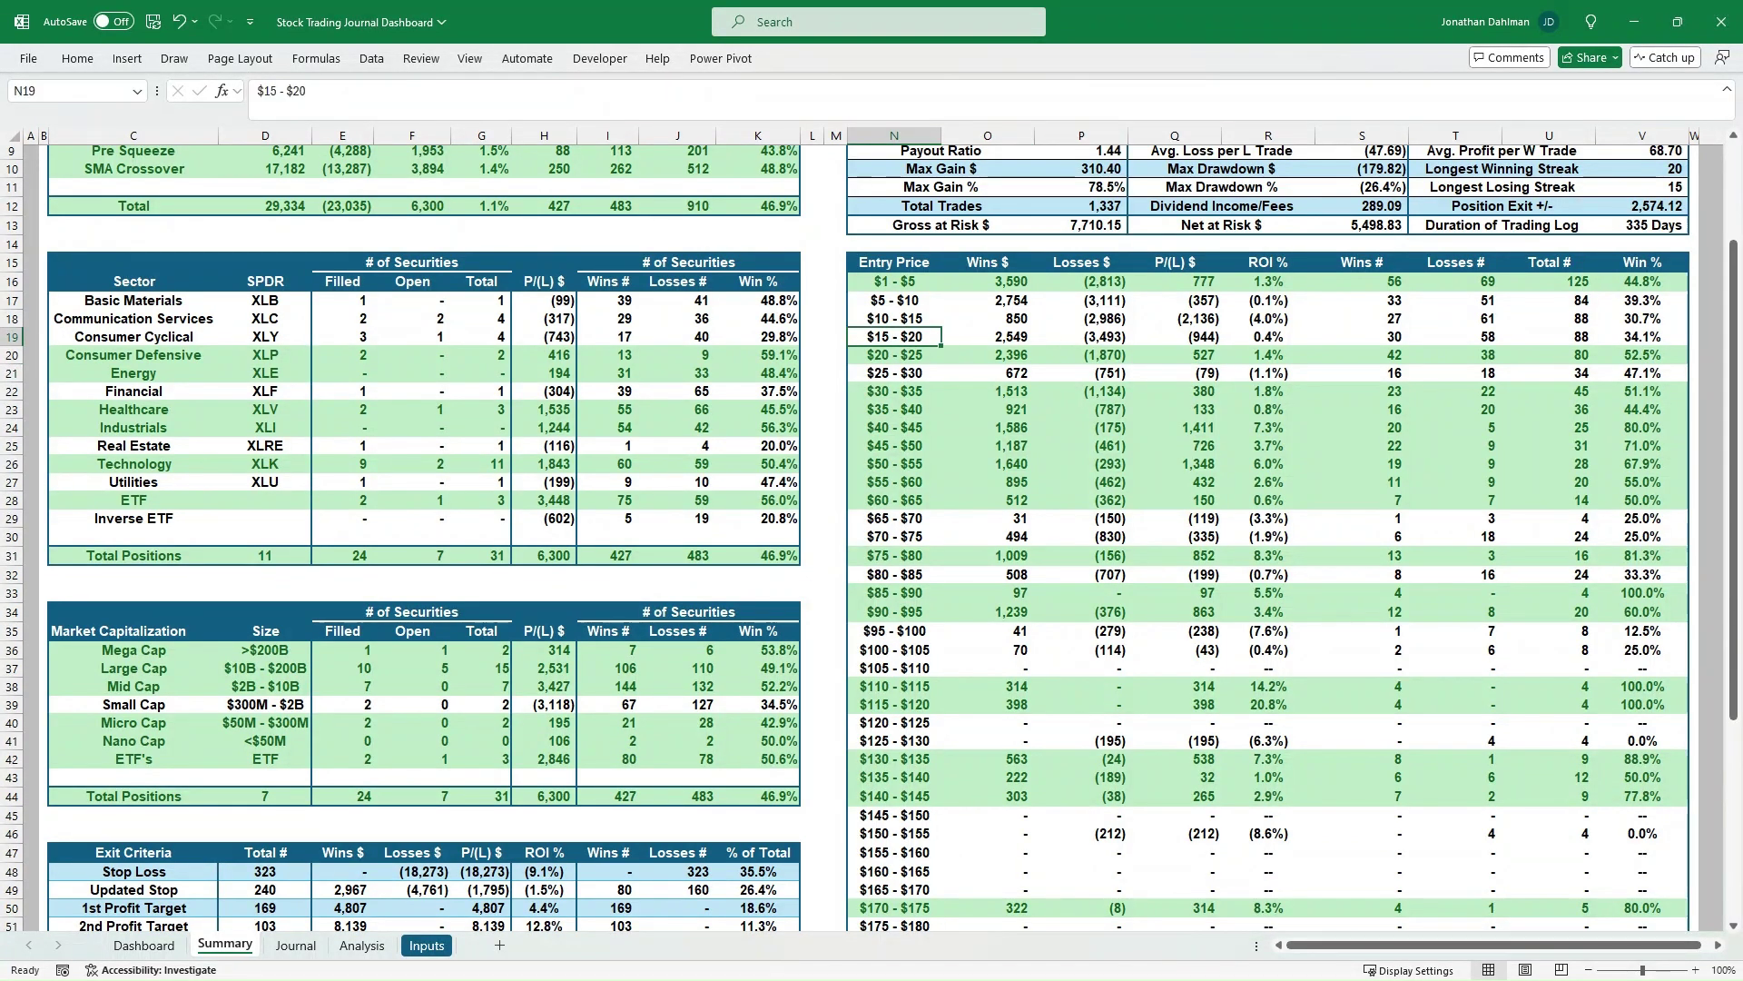
left_click(894, 354)
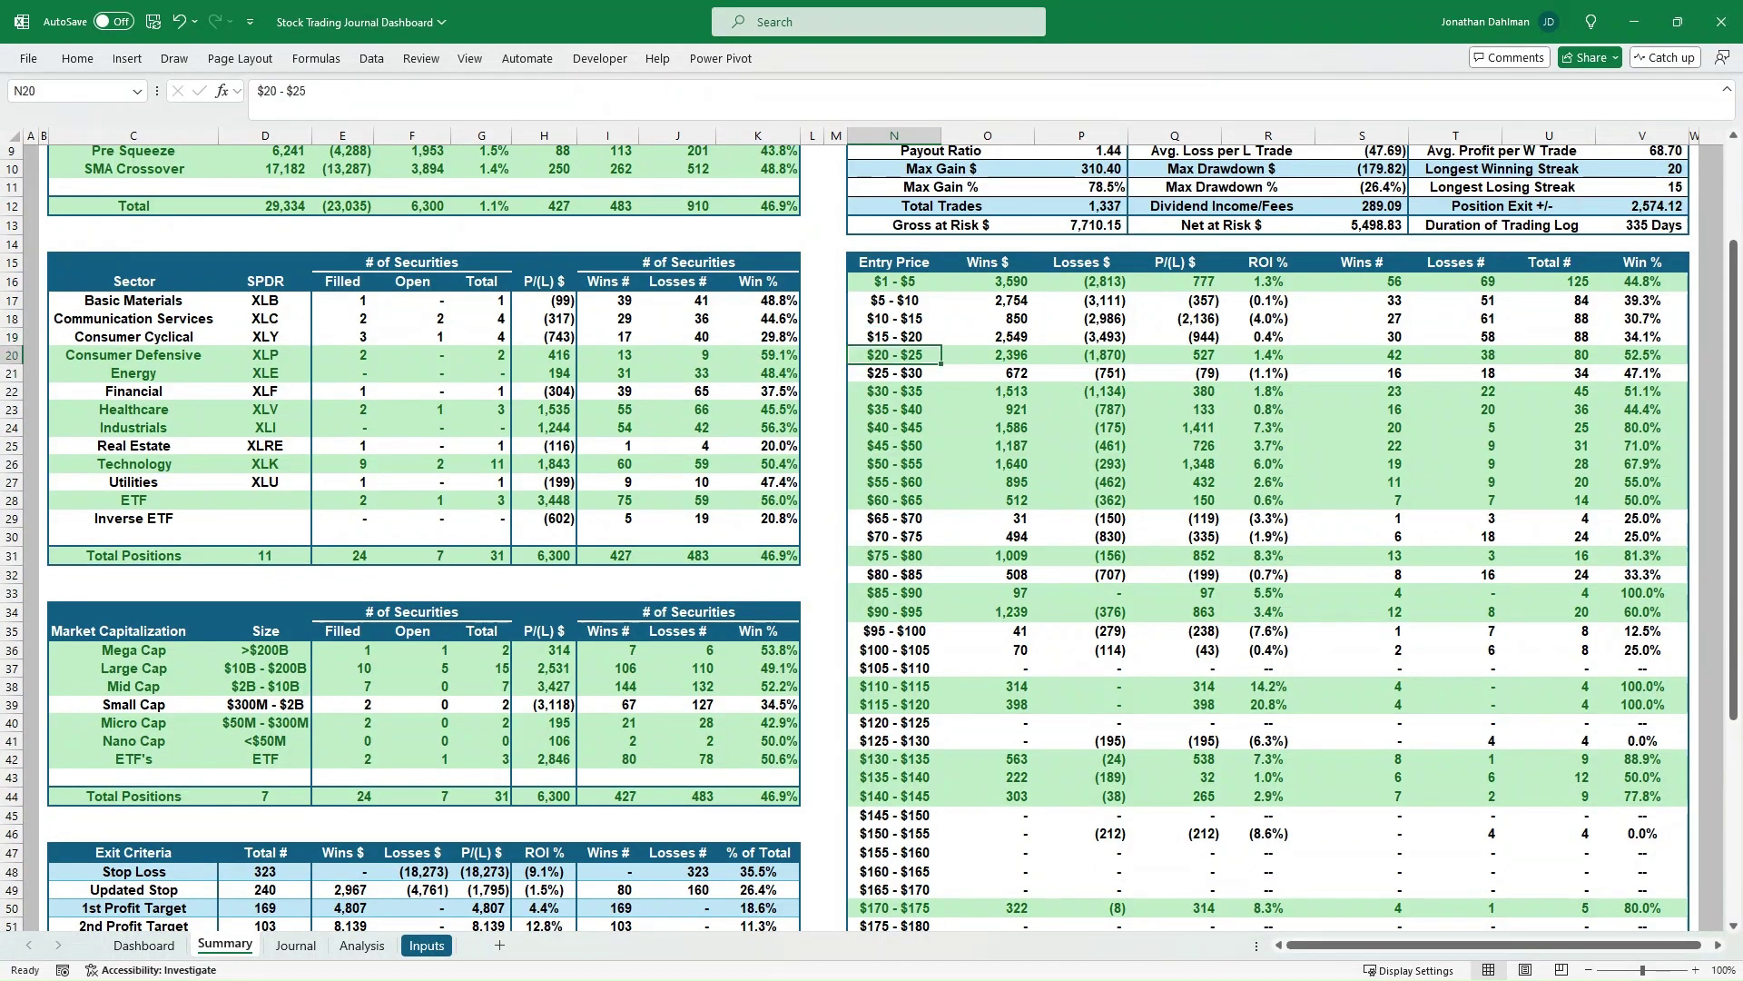
scroll(872, 536, "down", 3)
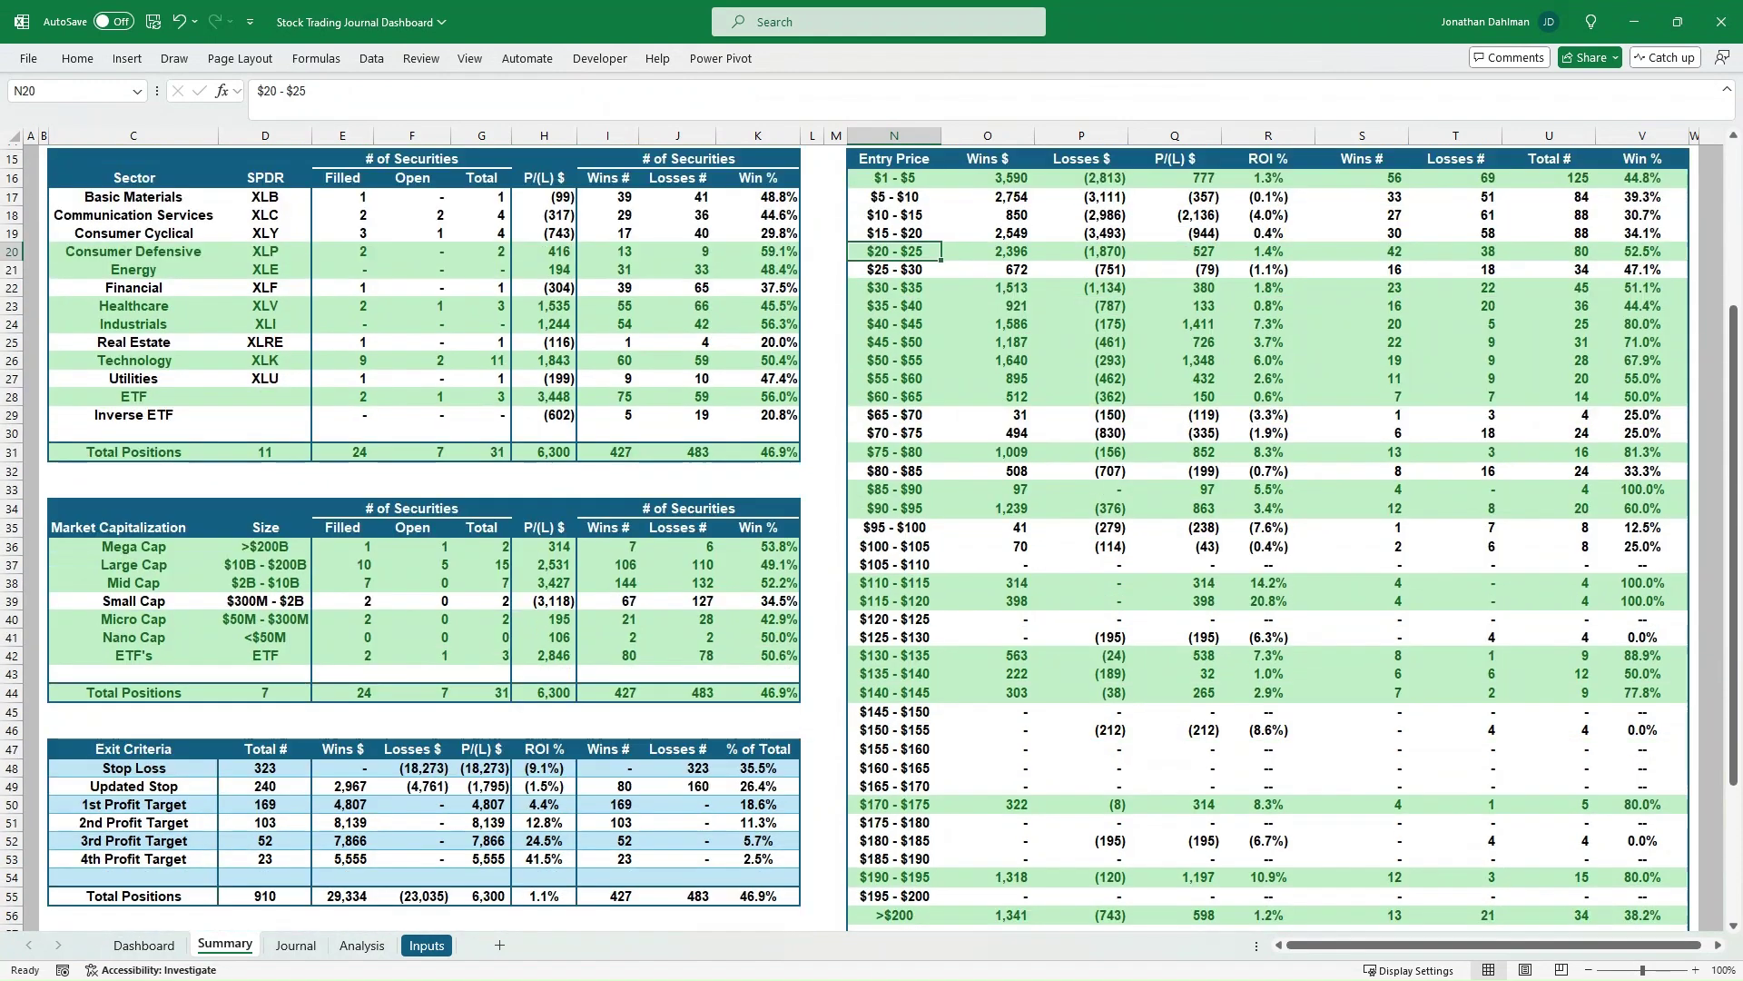
scroll(872, 536, "up", 3)
scroll(871, 536, "up", 2)
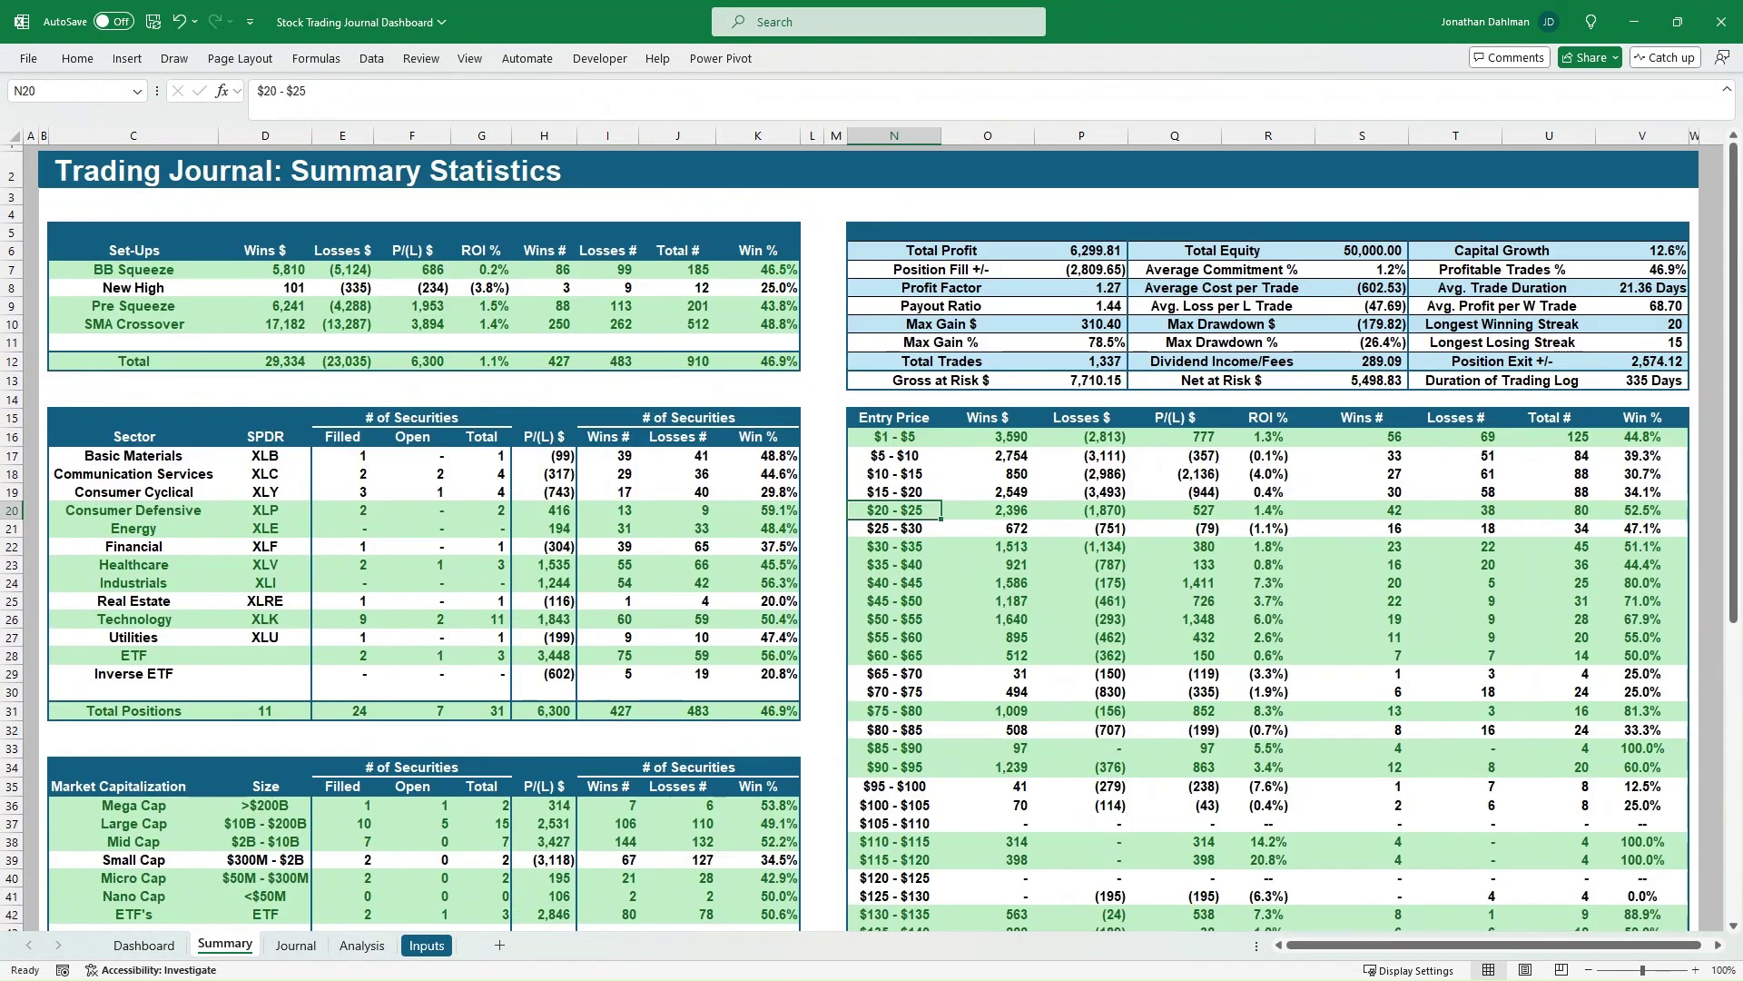
Open the Dashboard sheet and view it filtered by Mega Cap, by Micro Cap, and by the Pre Squeeze setup alone.
left_click(144, 945)
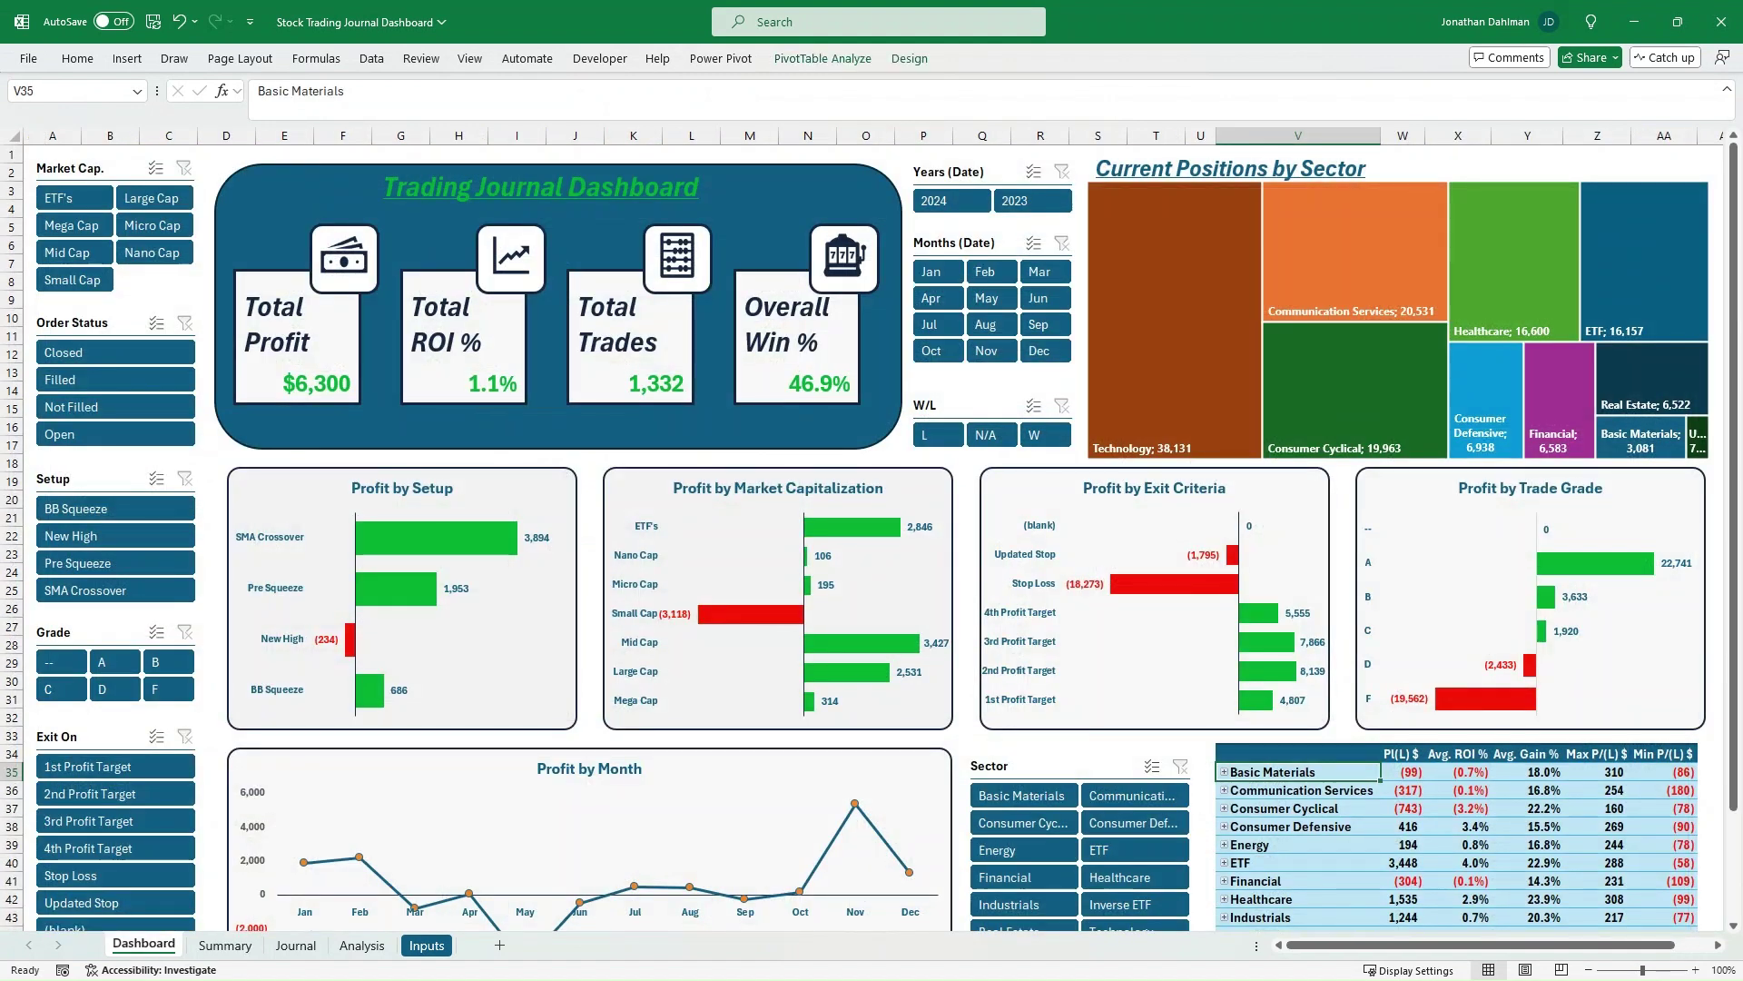
left_click(74, 225)
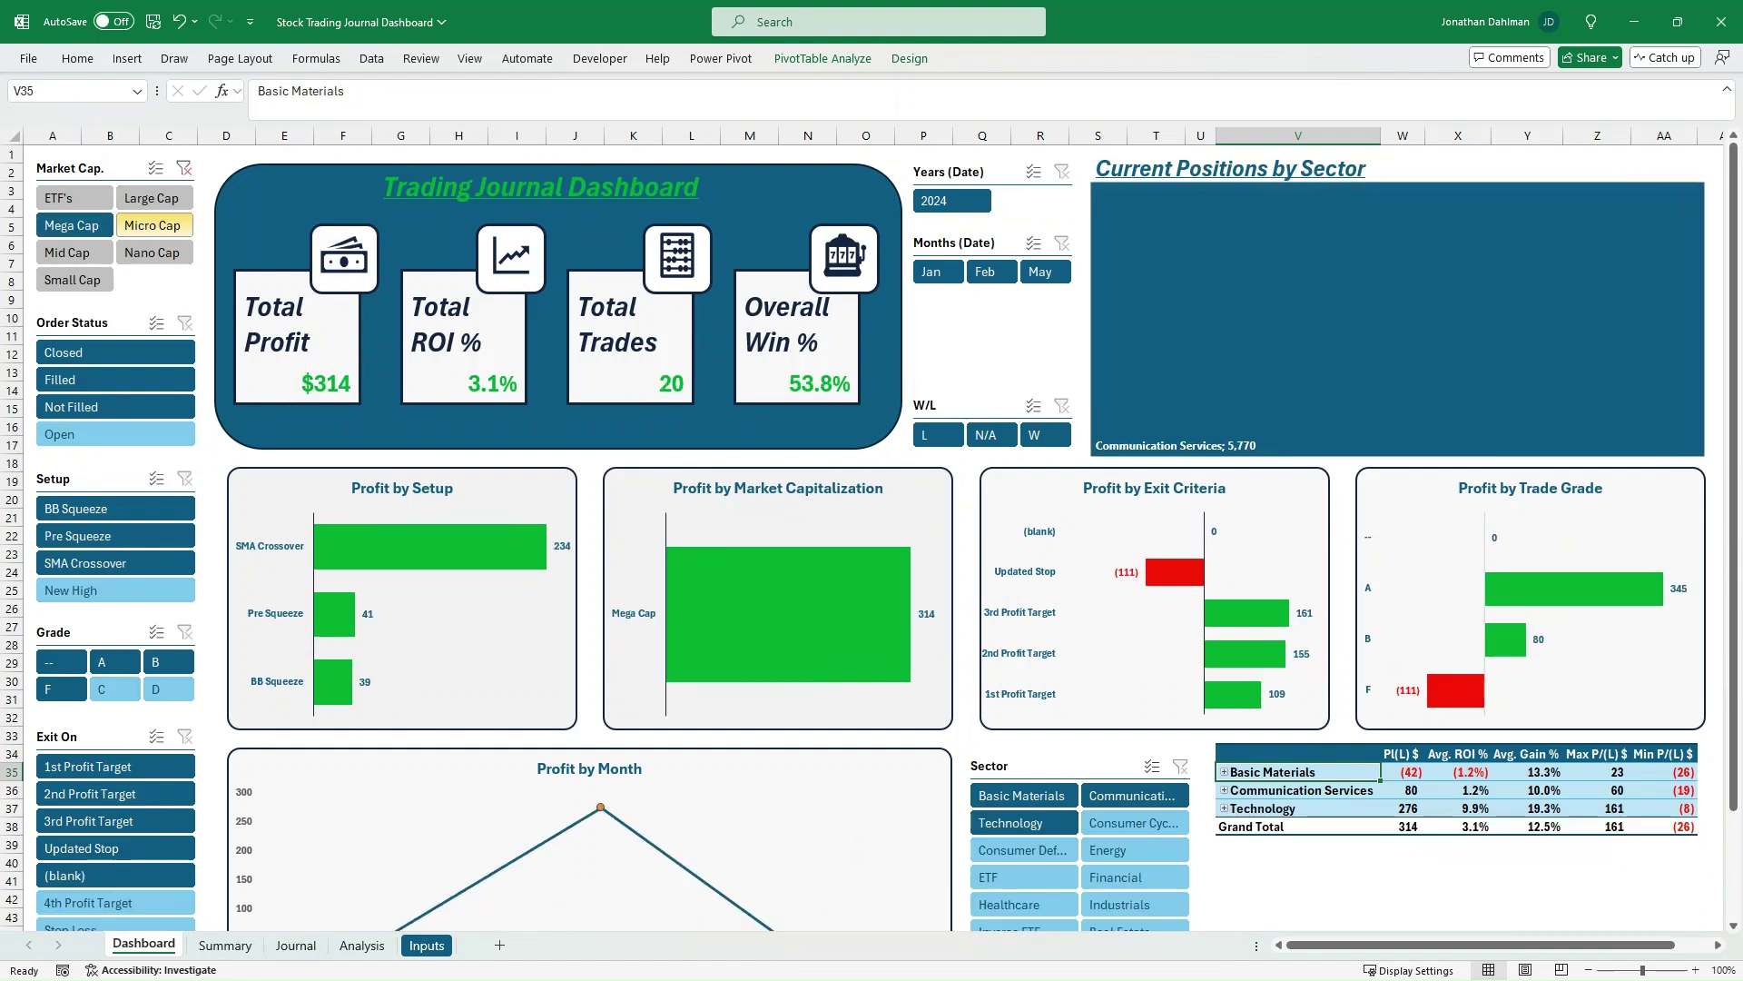
left_click(152, 225)
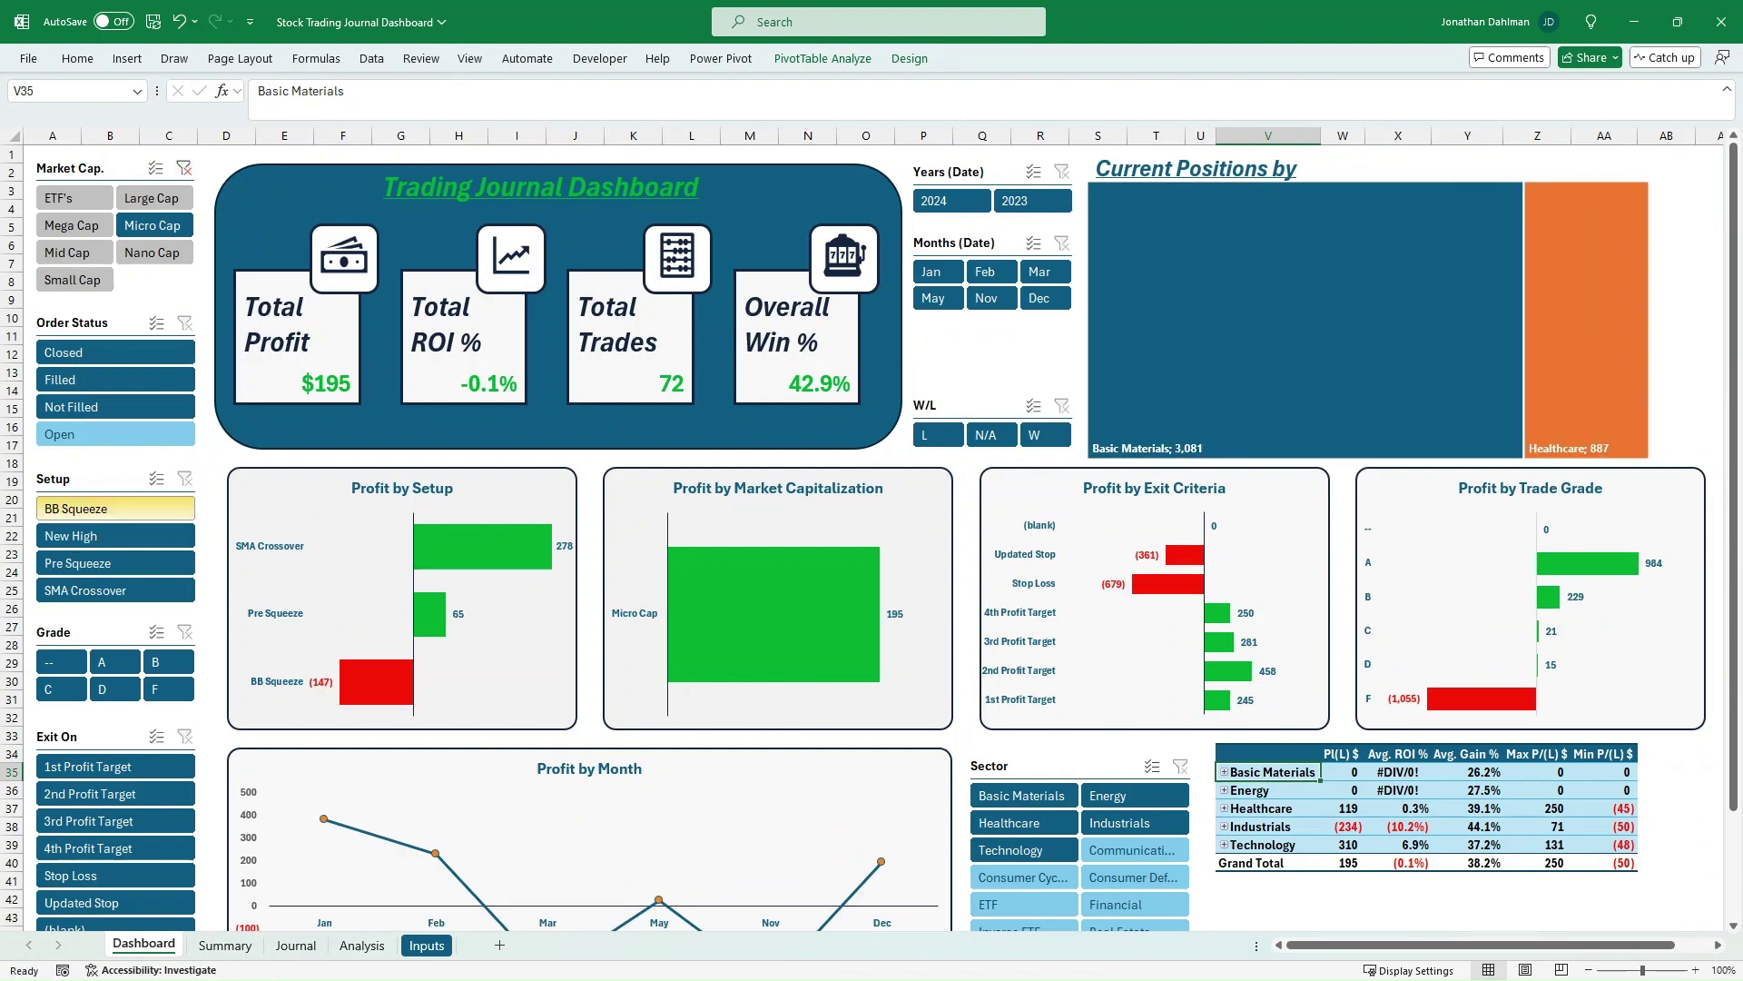
left_click(115, 562)
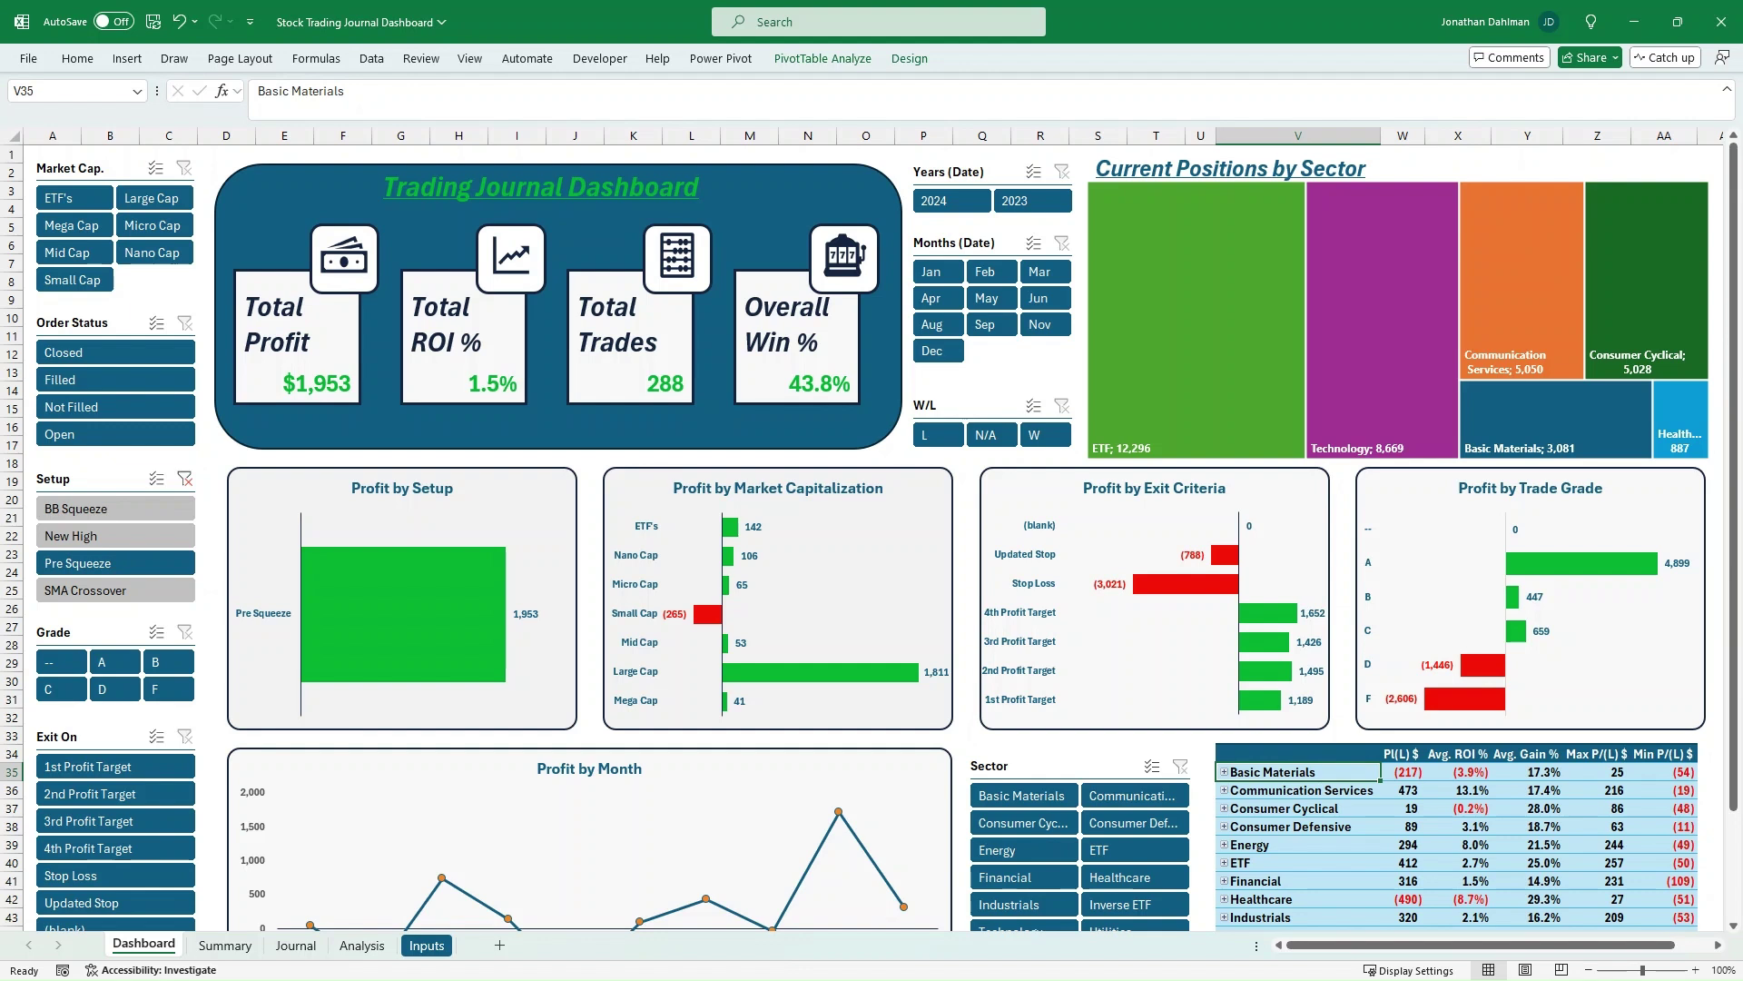
Expand and collapse the industry details under Basic Materials and Energy in the Dashboard's sector pivot table.
scroll(961, 525, "down", 5)
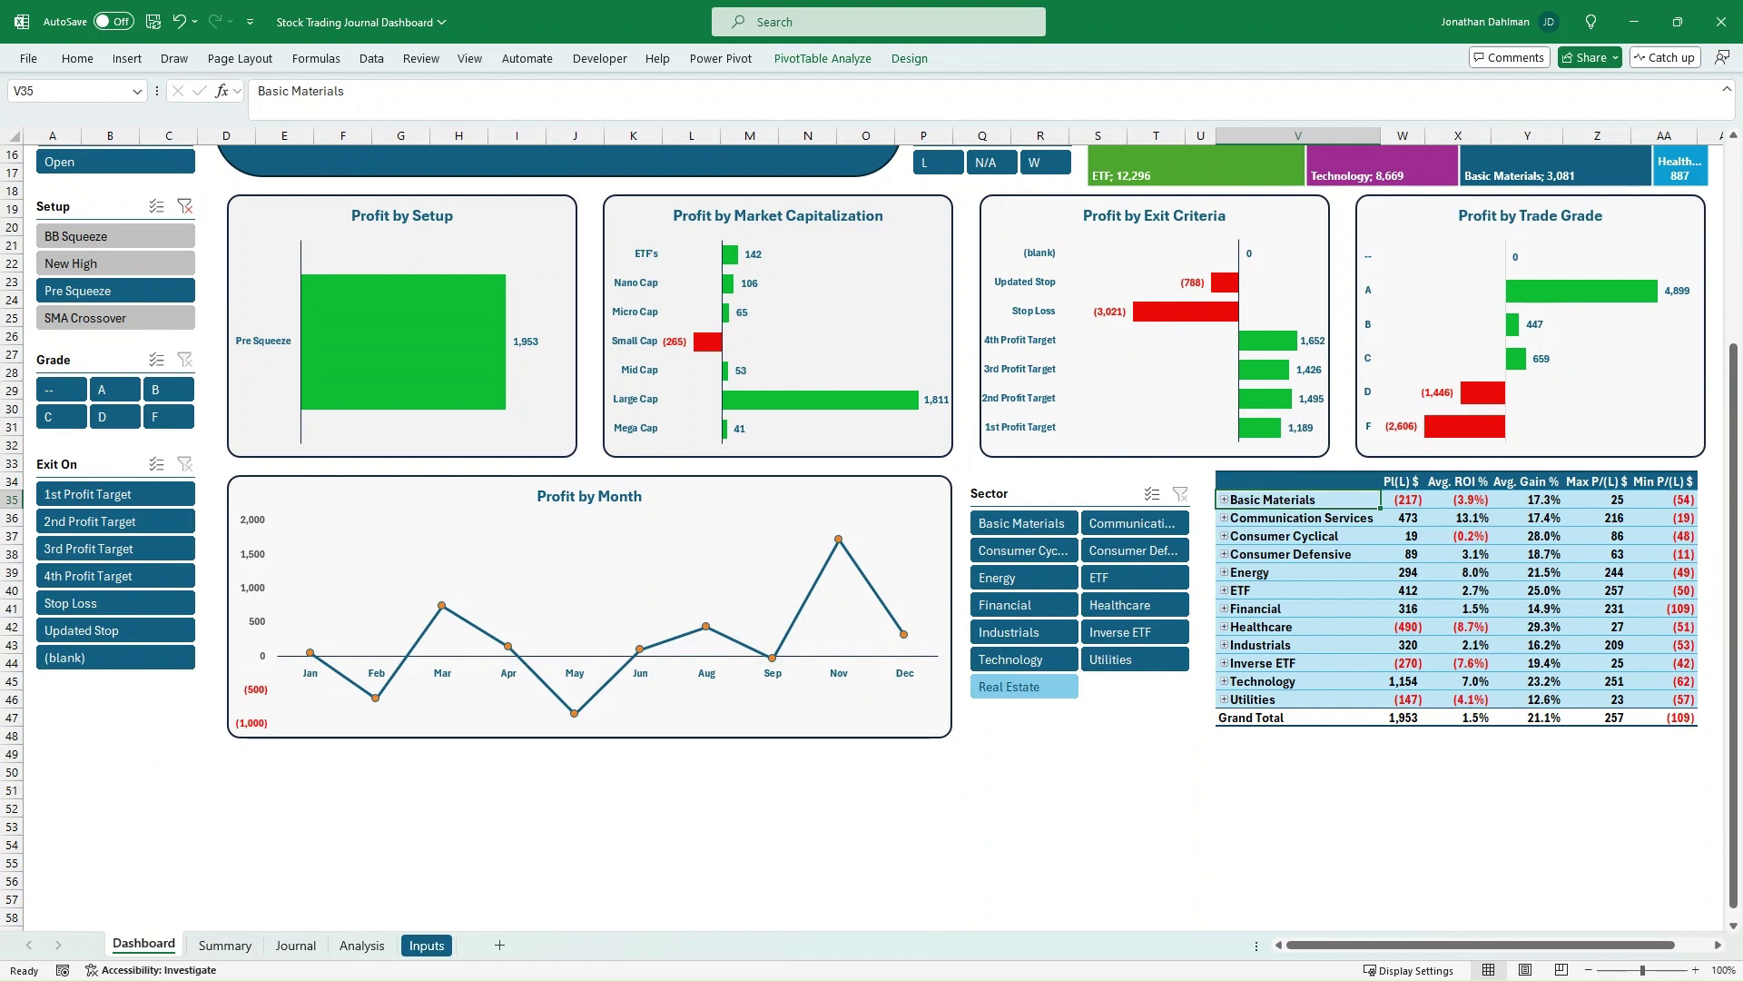
left_click(1224, 517)
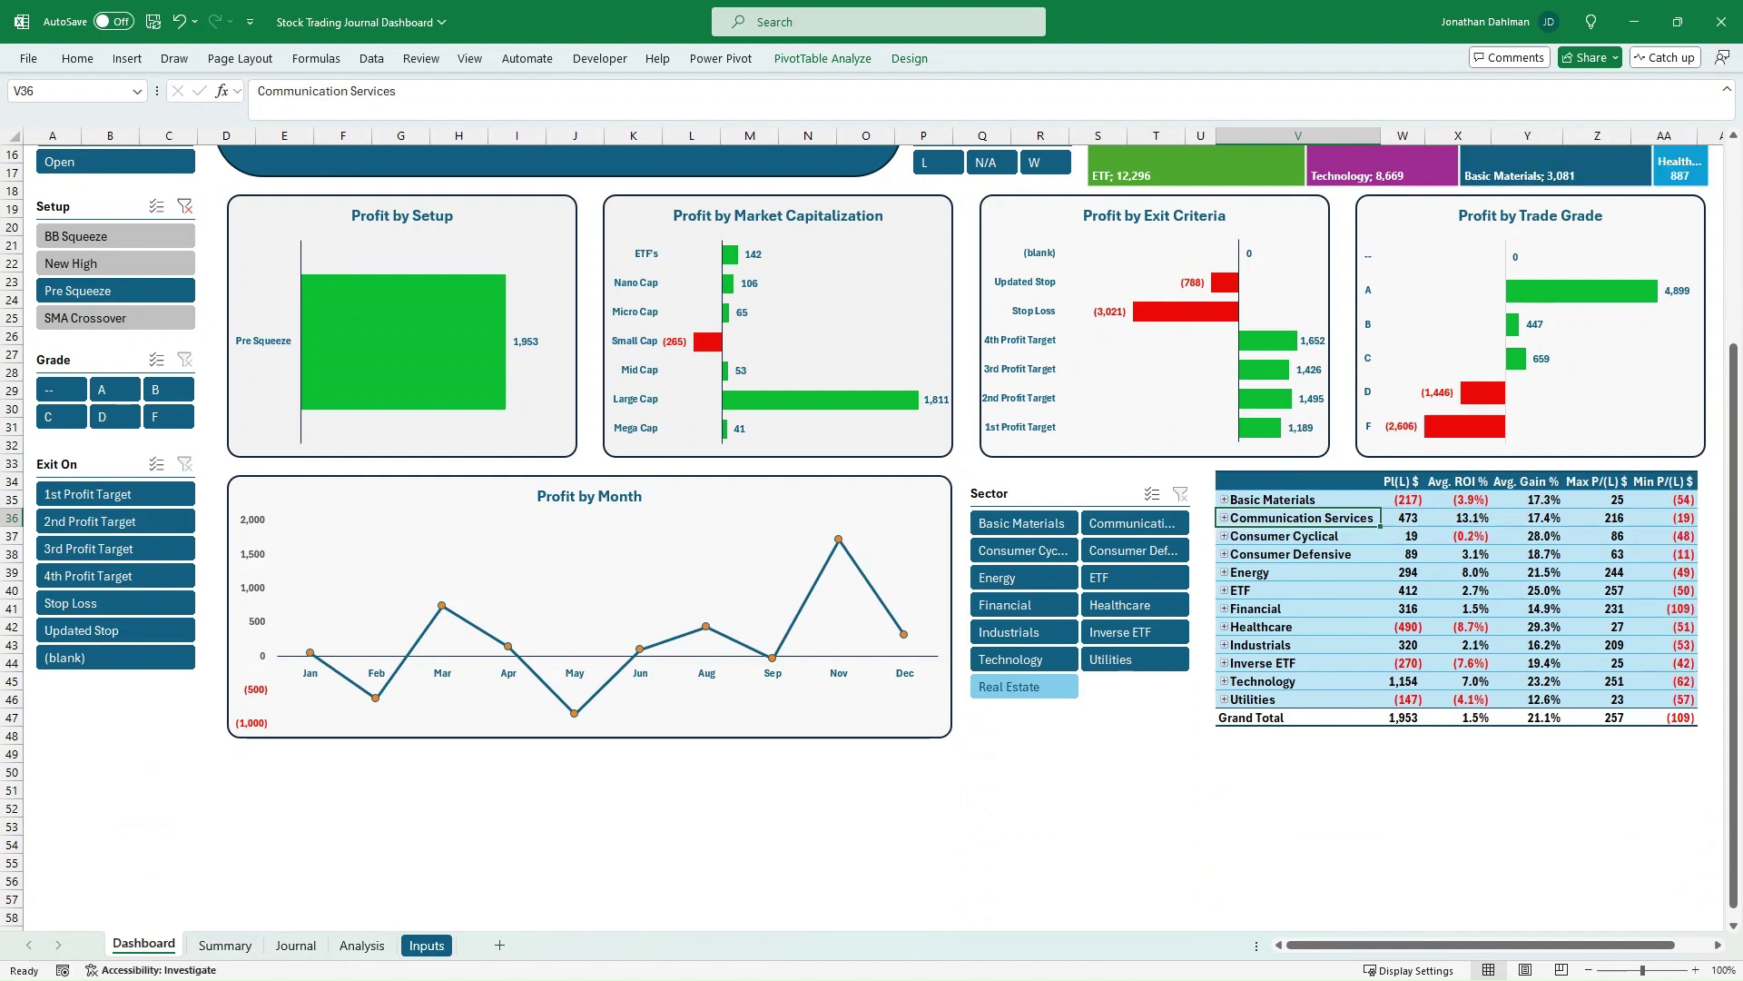
left_click(1224, 499)
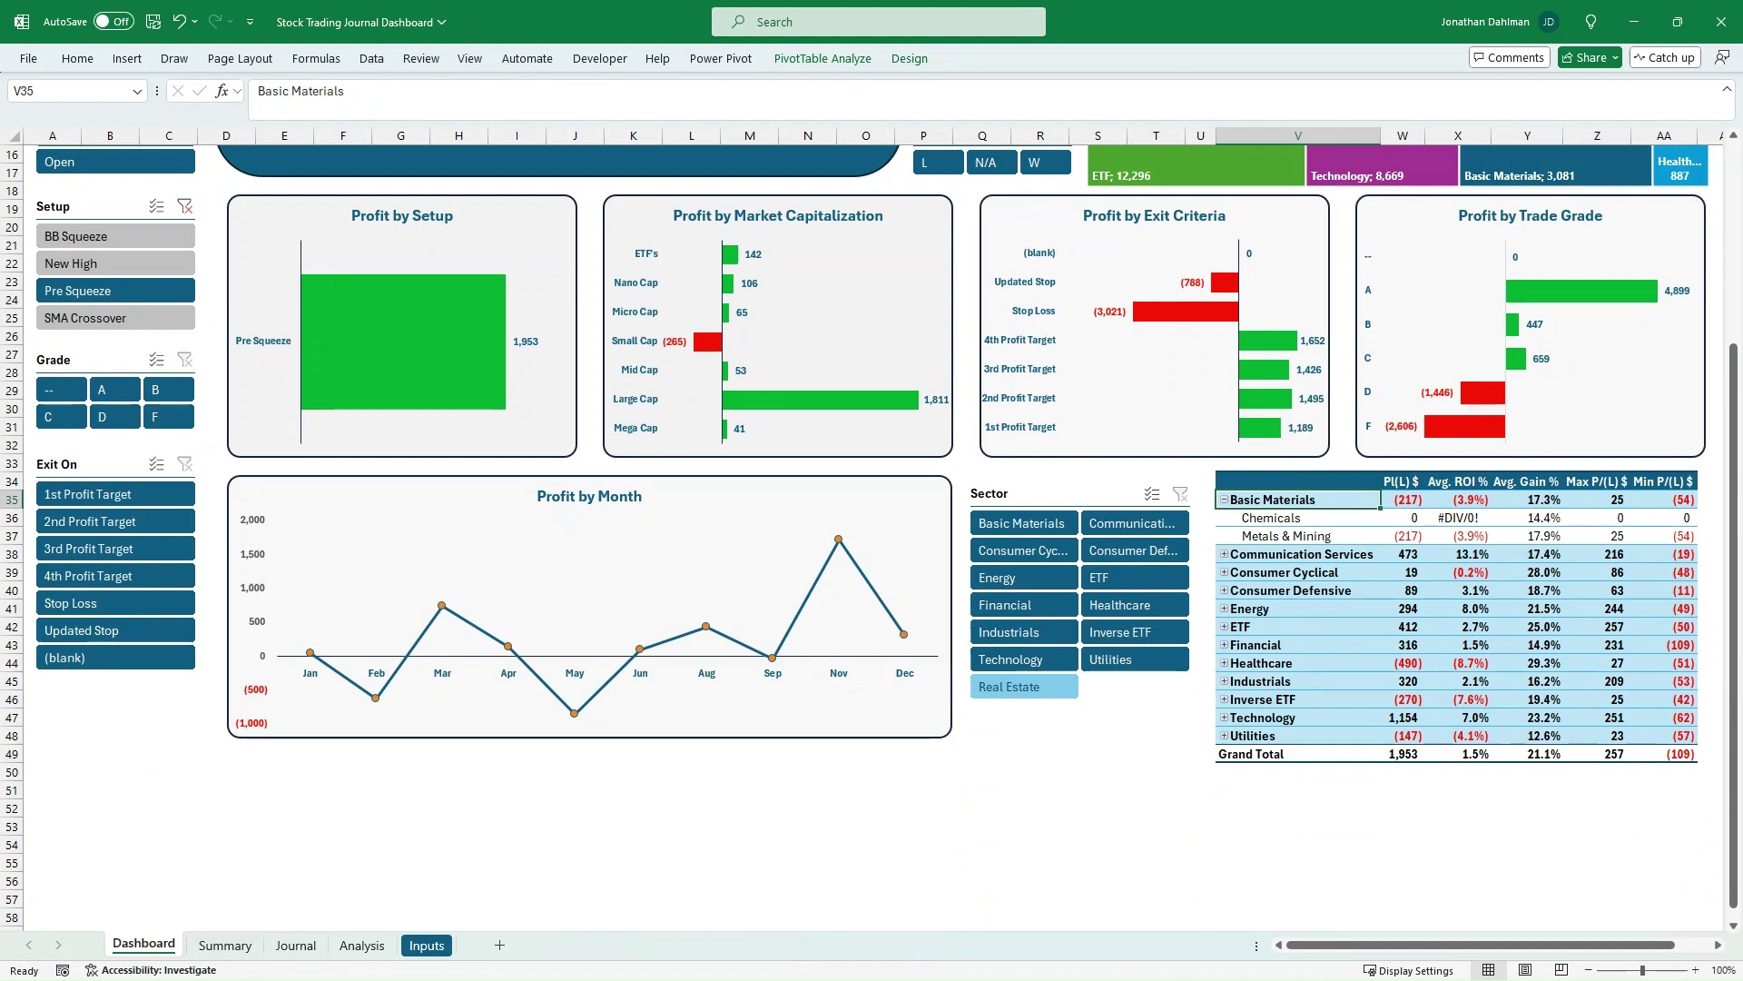
left_click(1224, 500)
left_click(1224, 572)
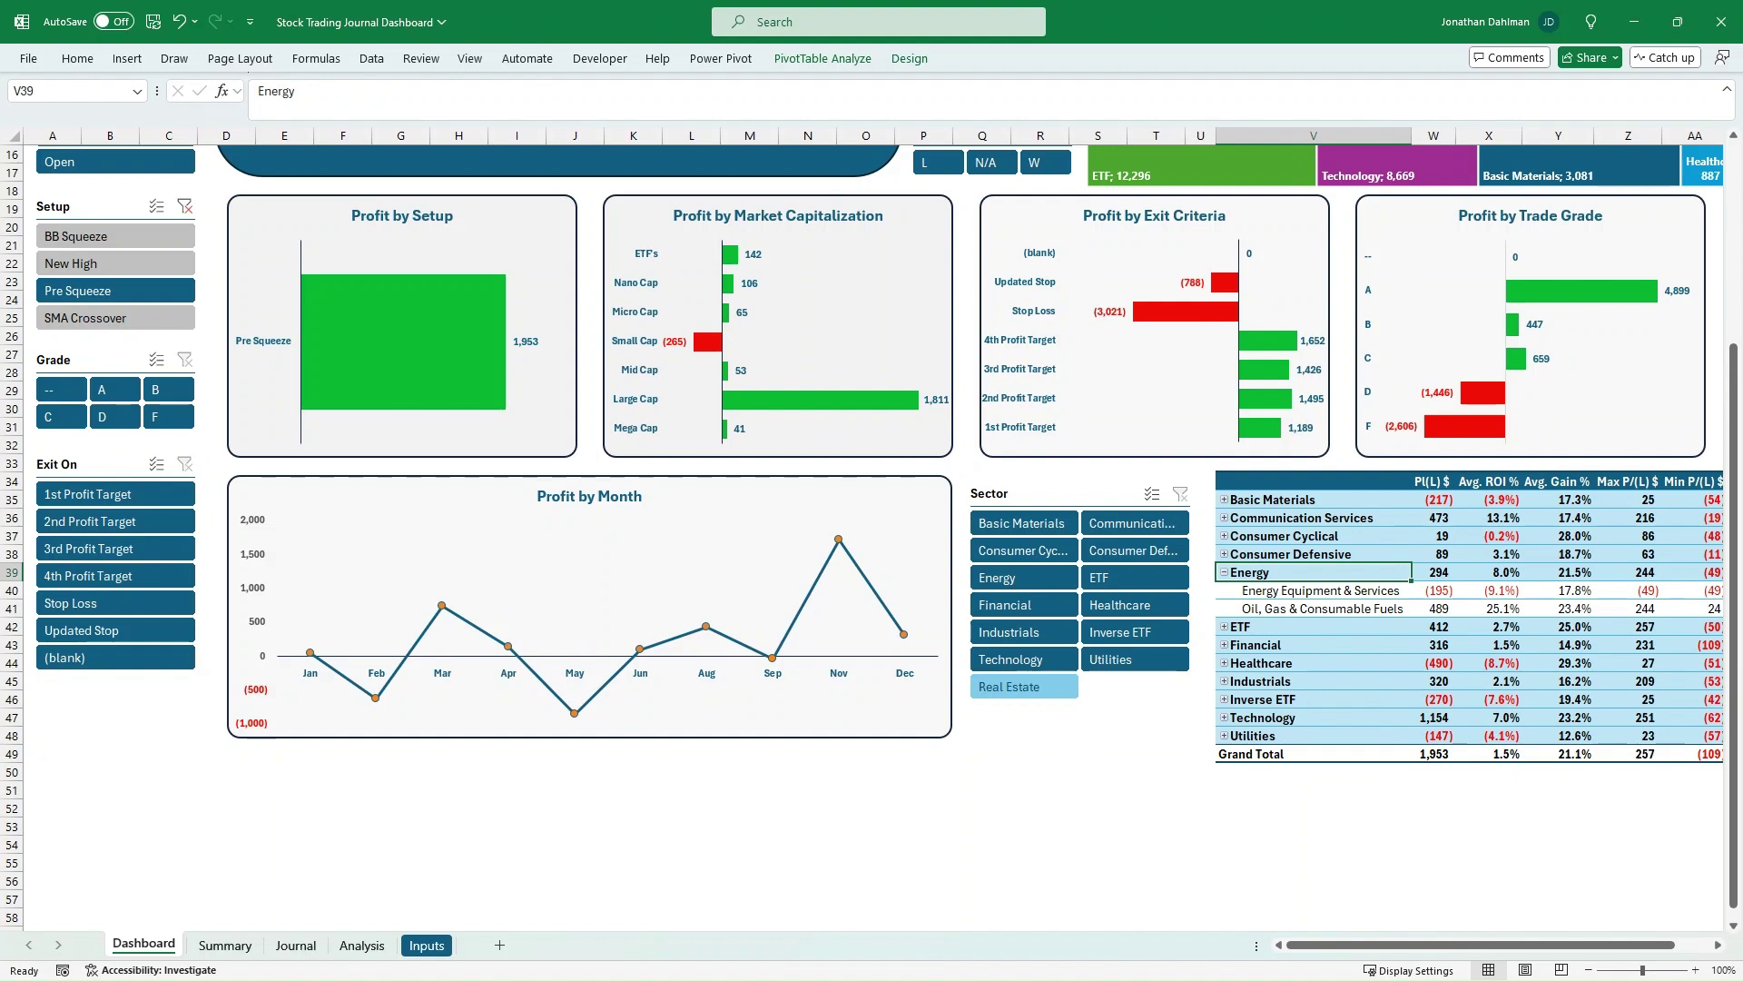
left_click(1223, 572)
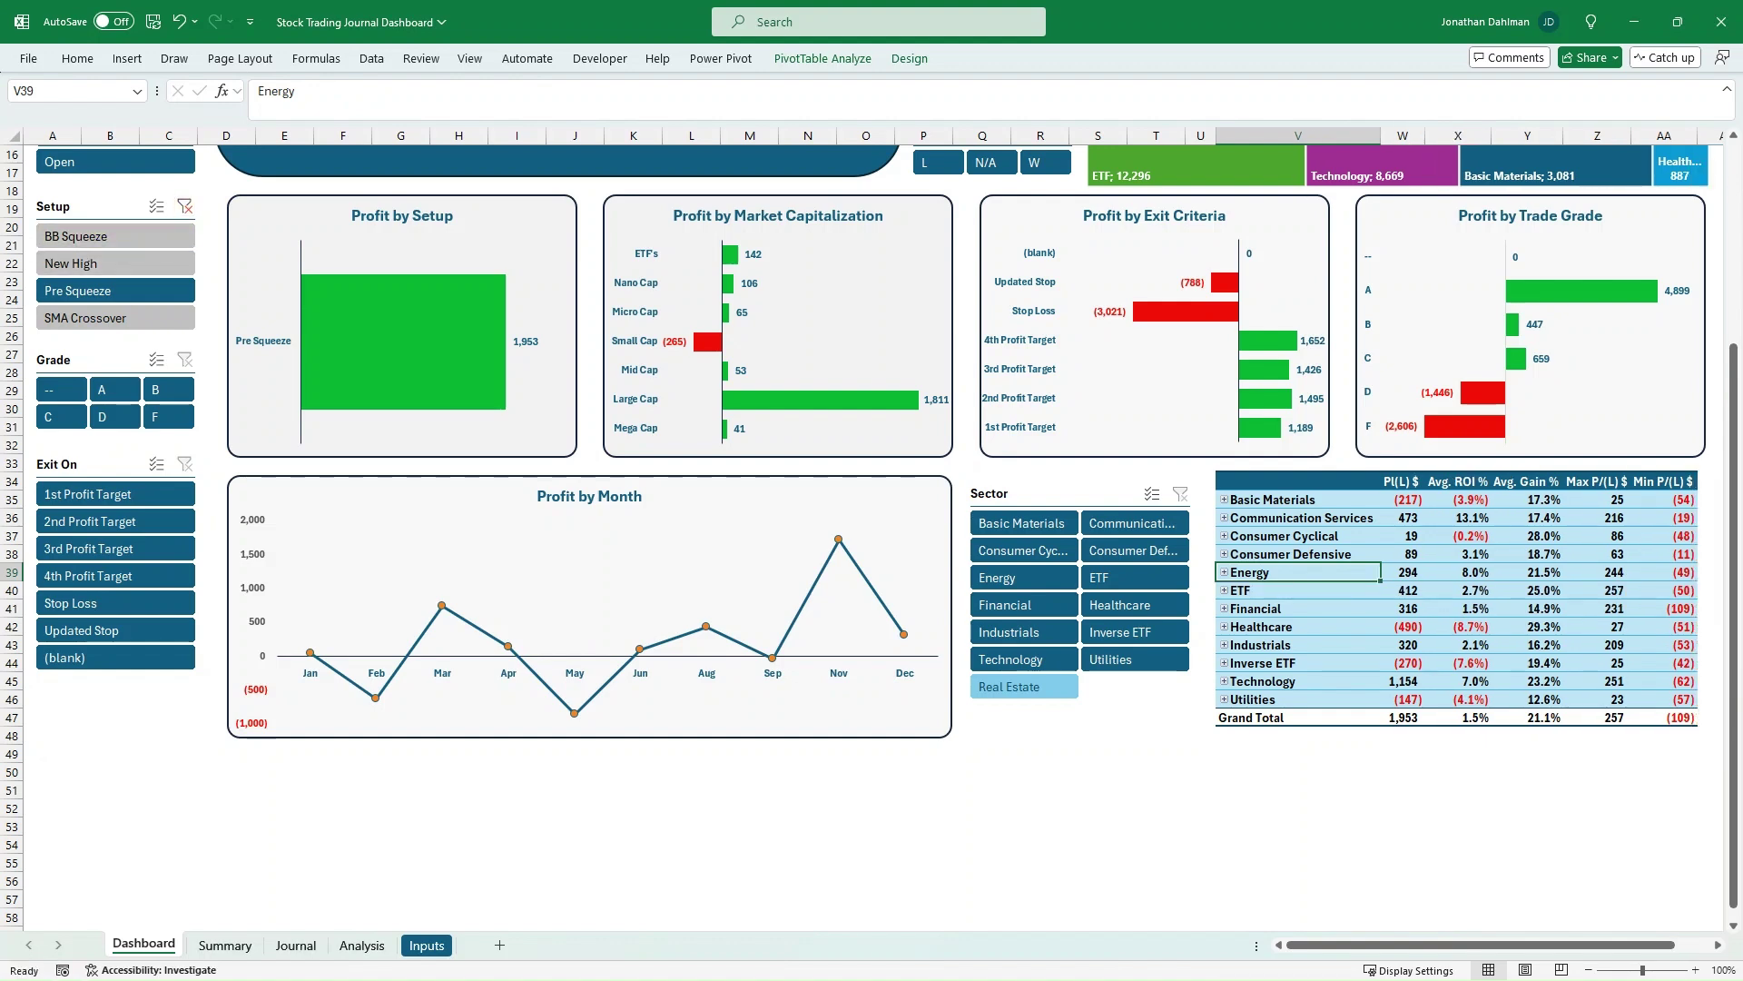
Clear the Setup filter and review the Dashboard's charts and sector pivot table for all trades.
left_click(184, 206)
scroll(185, 206, "up", 5)
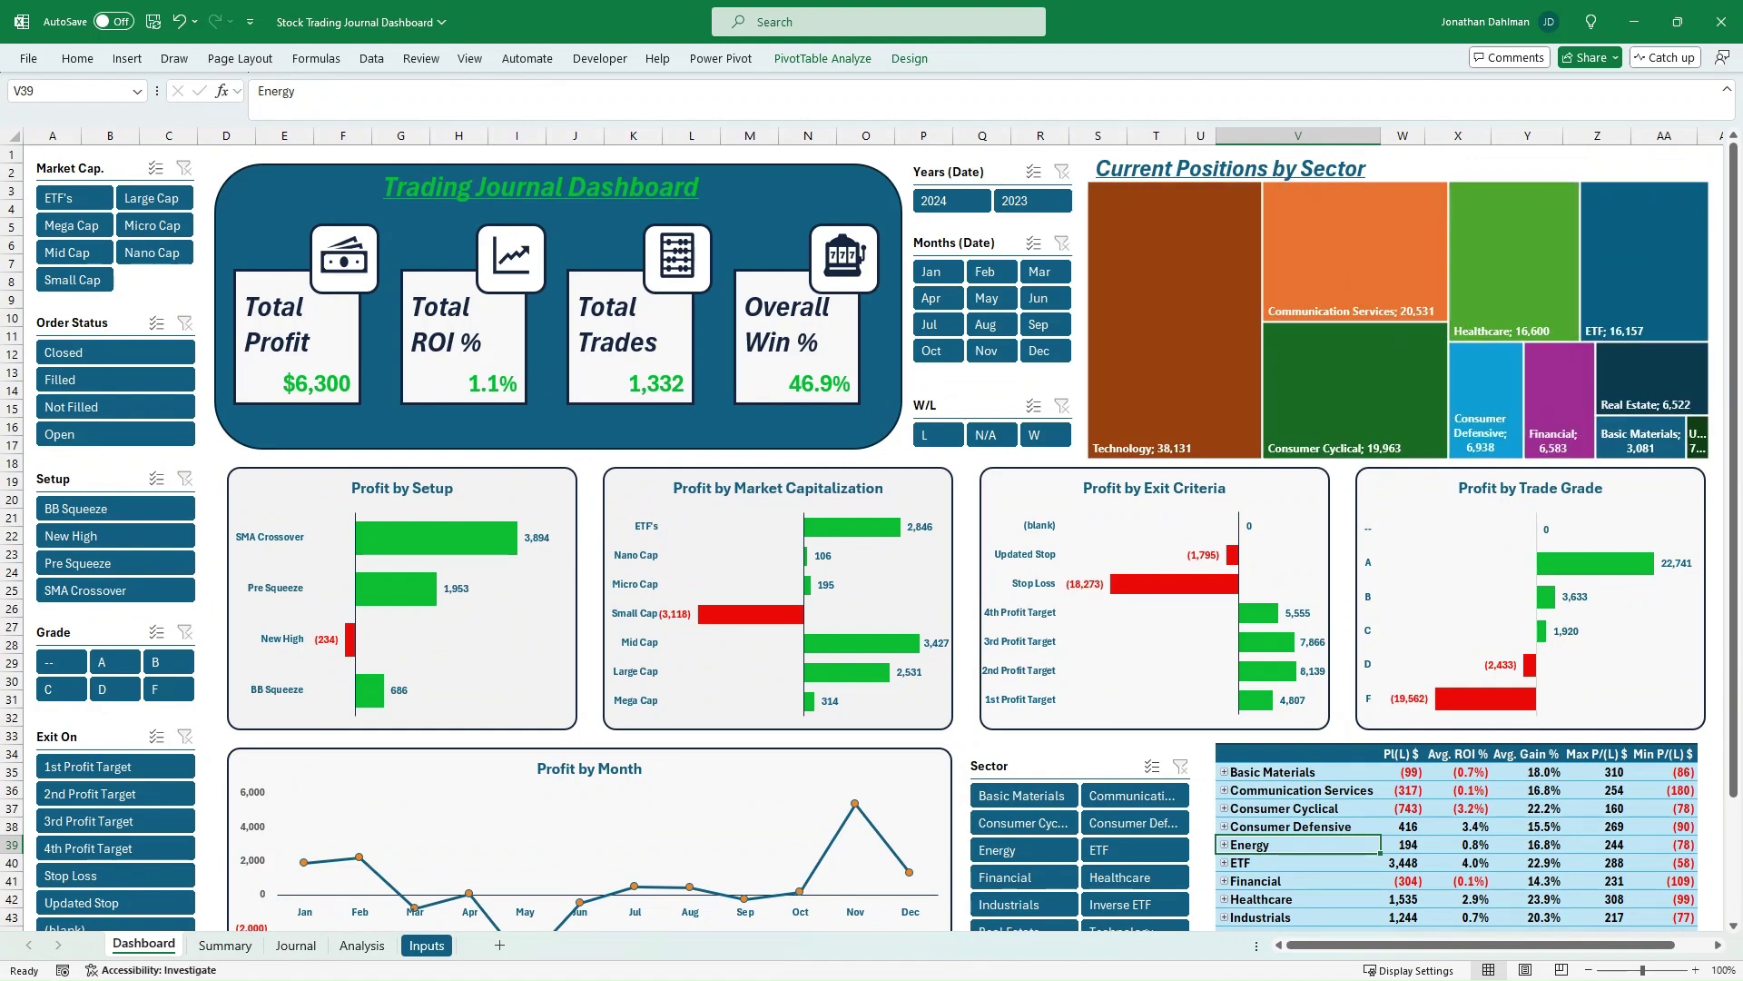
scroll(872, 535, "down", 4)
scroll(871, 536, "up", 4)
mouse_move(478, 544)
scroll(708, 599, "down", 1)
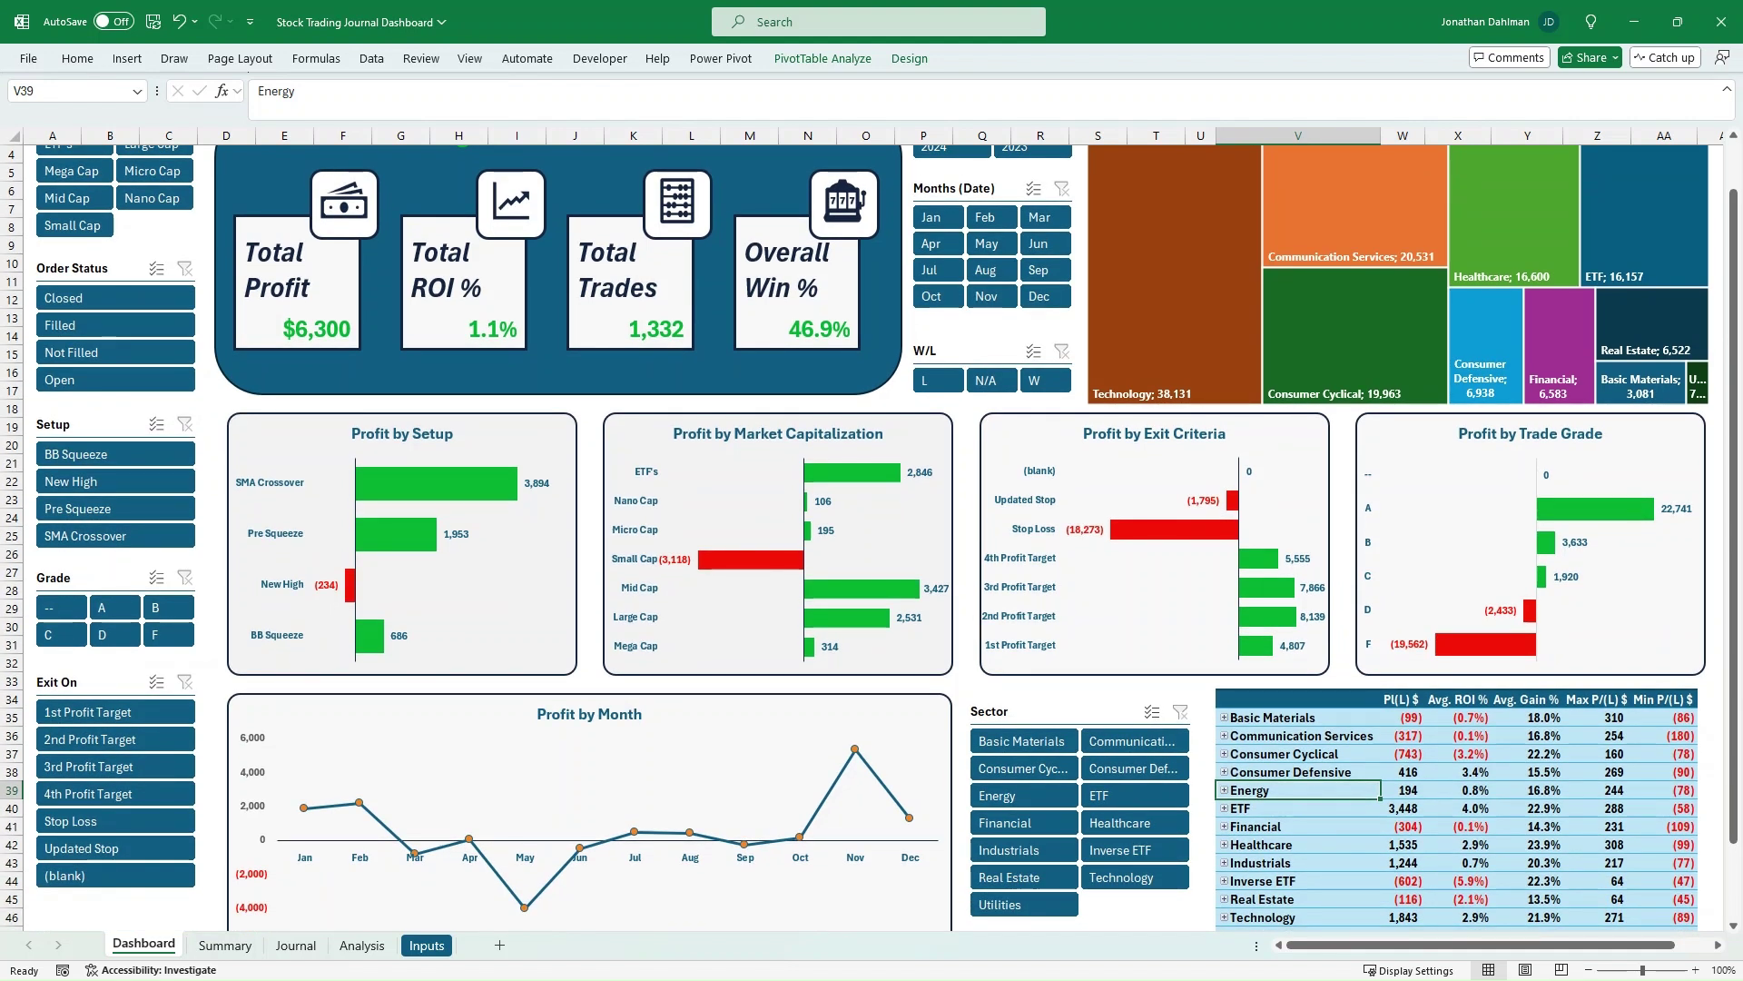
scroll(645, 641, "up", 1)
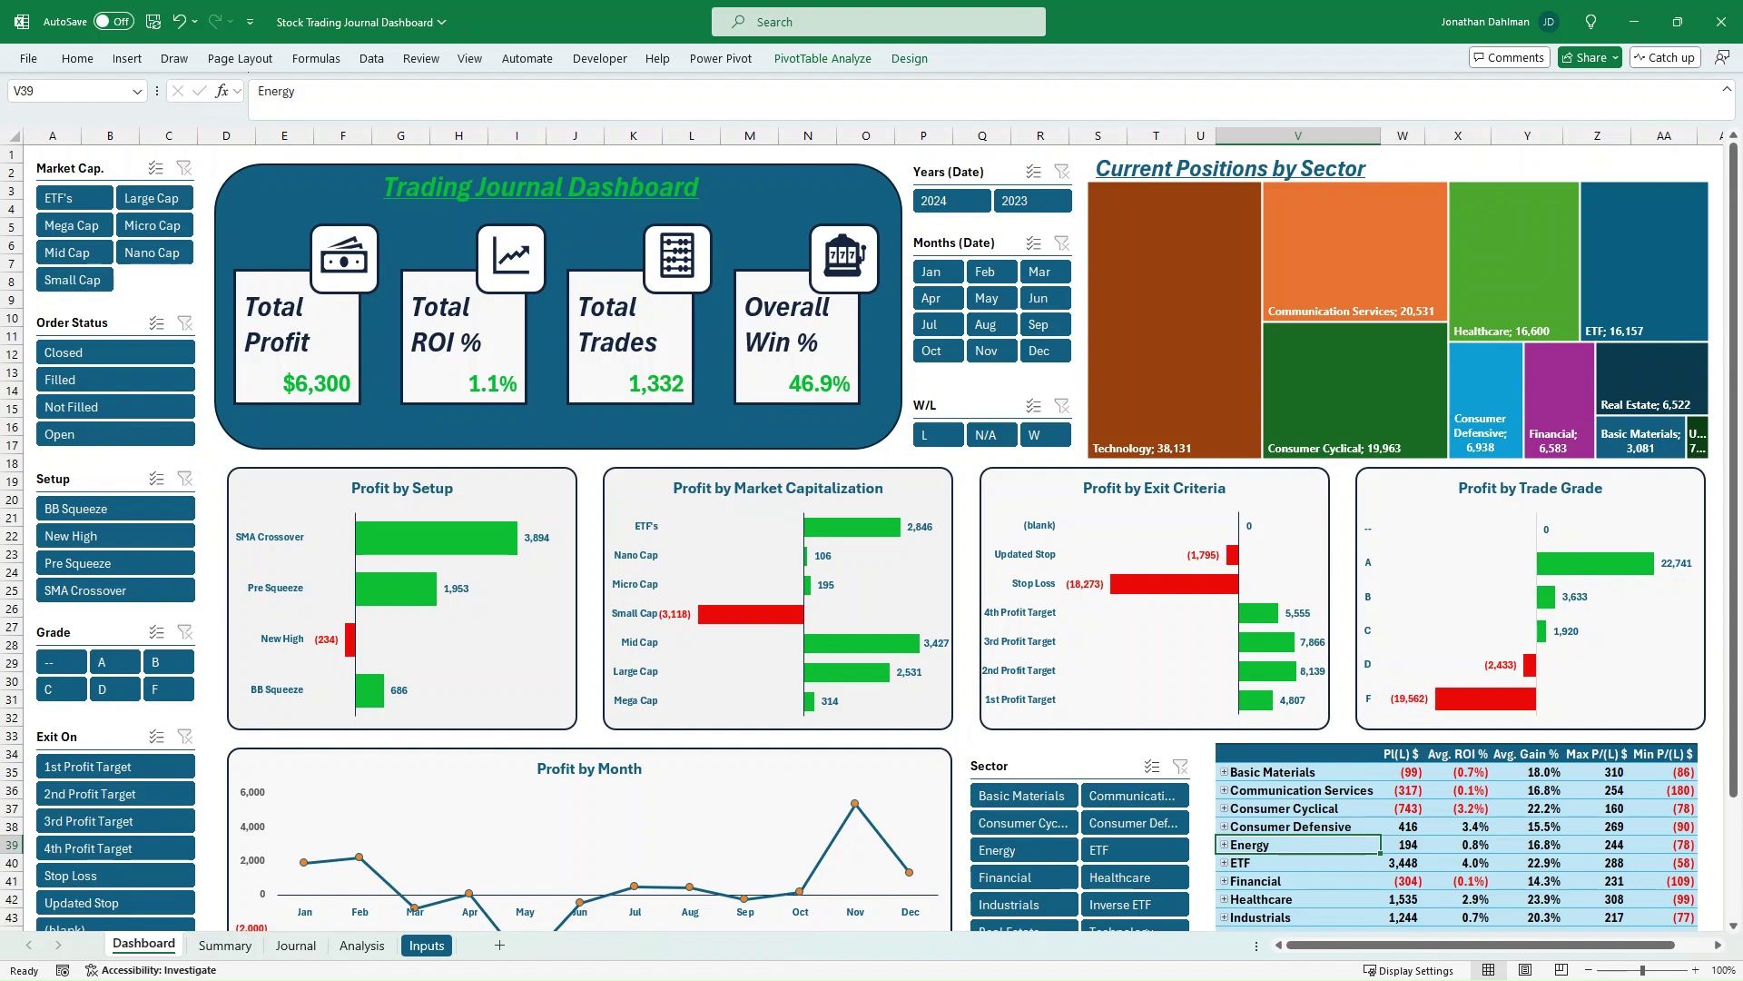
Filter the Grade column on the Journal sheet to show only trades graded D and F.
left_click(296, 945)
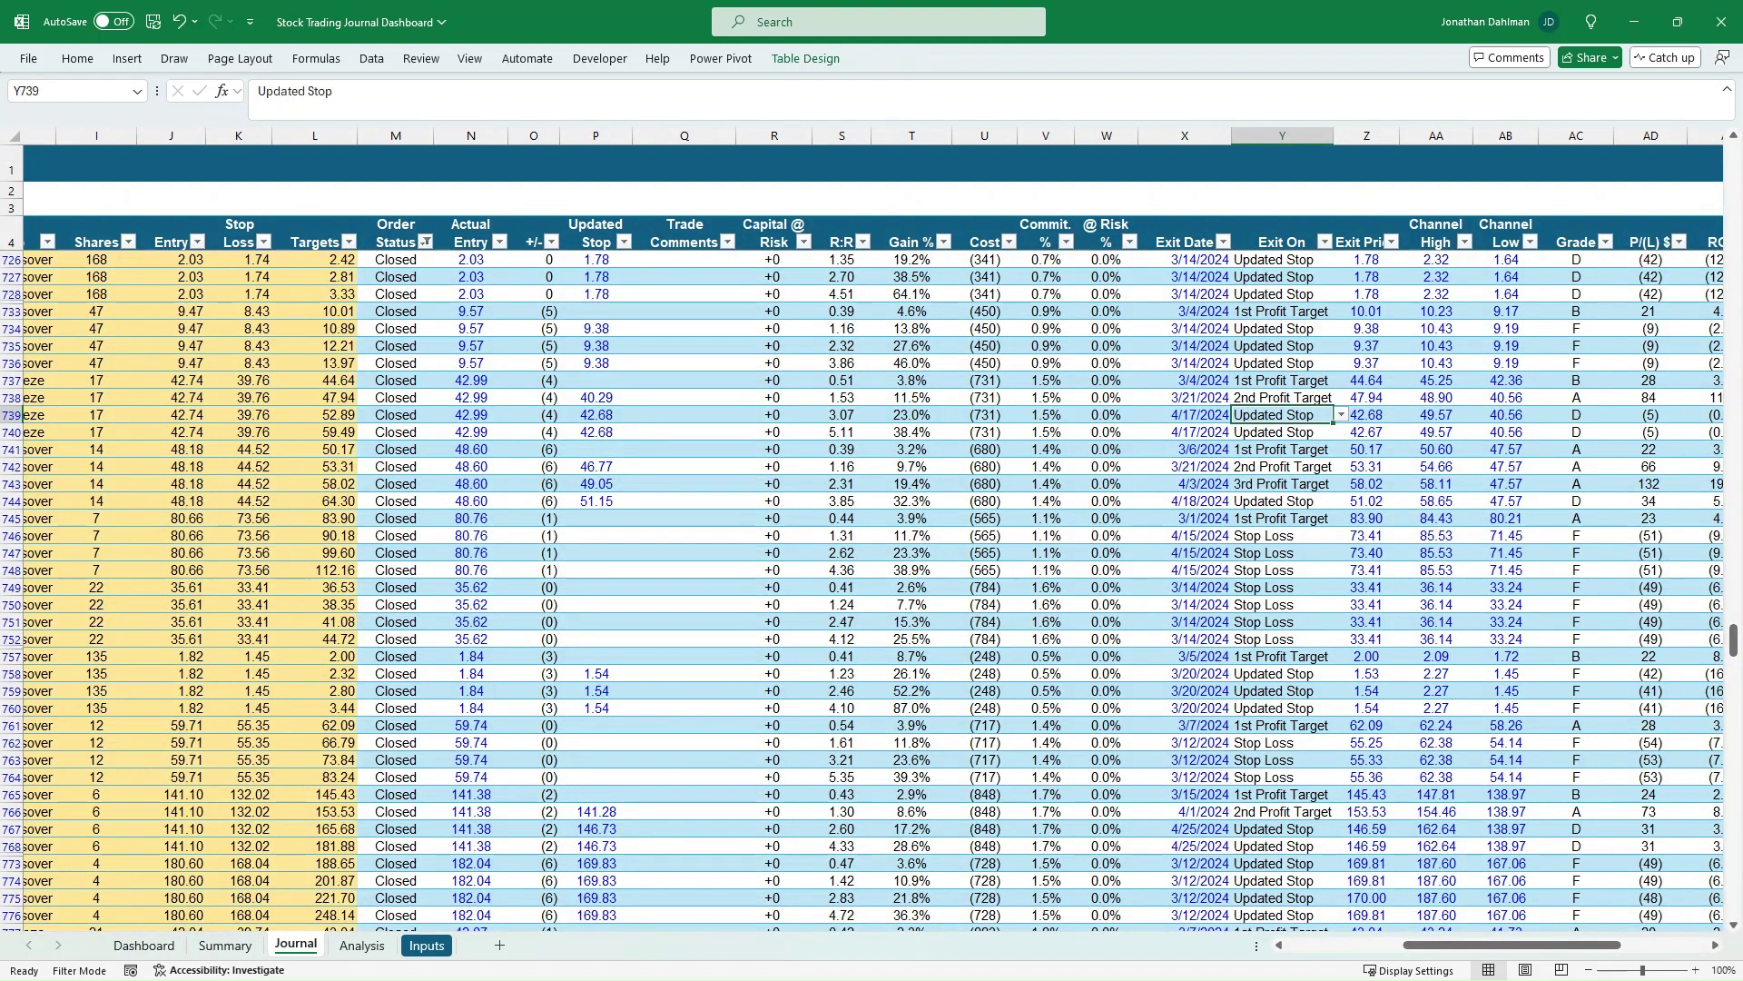
key("Right")
key("Right")
key("Right")
key("Right")
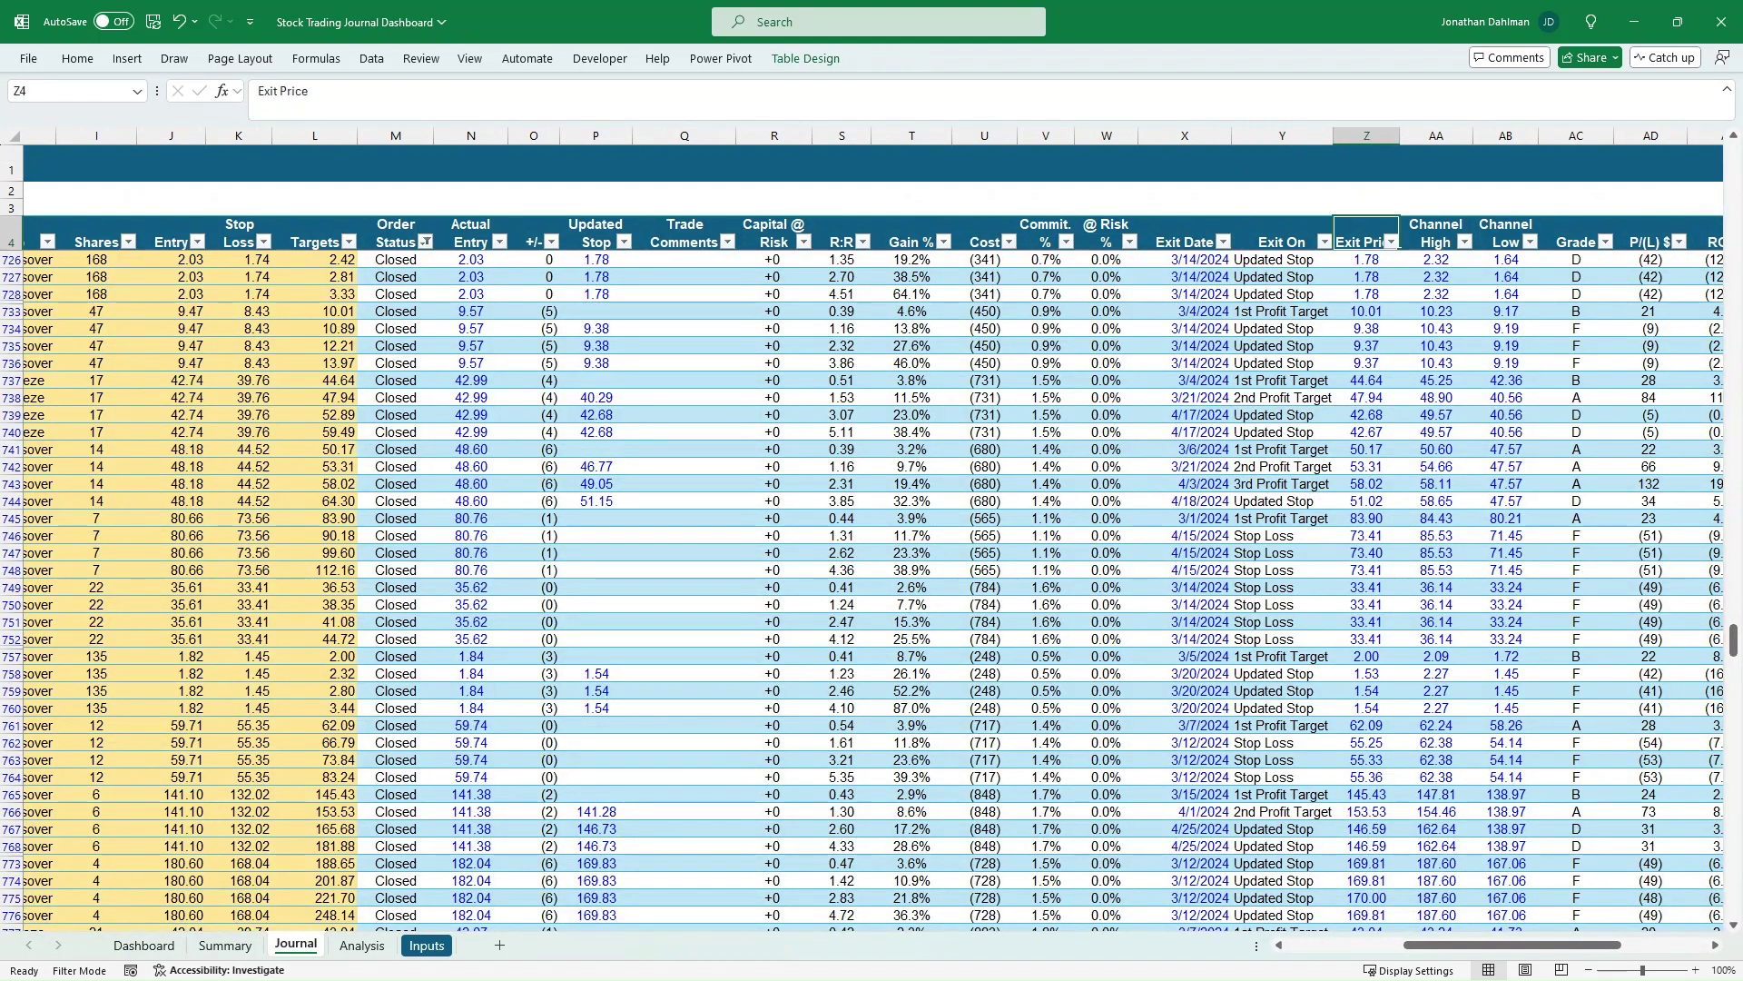
key("alt+Down")
key("e")
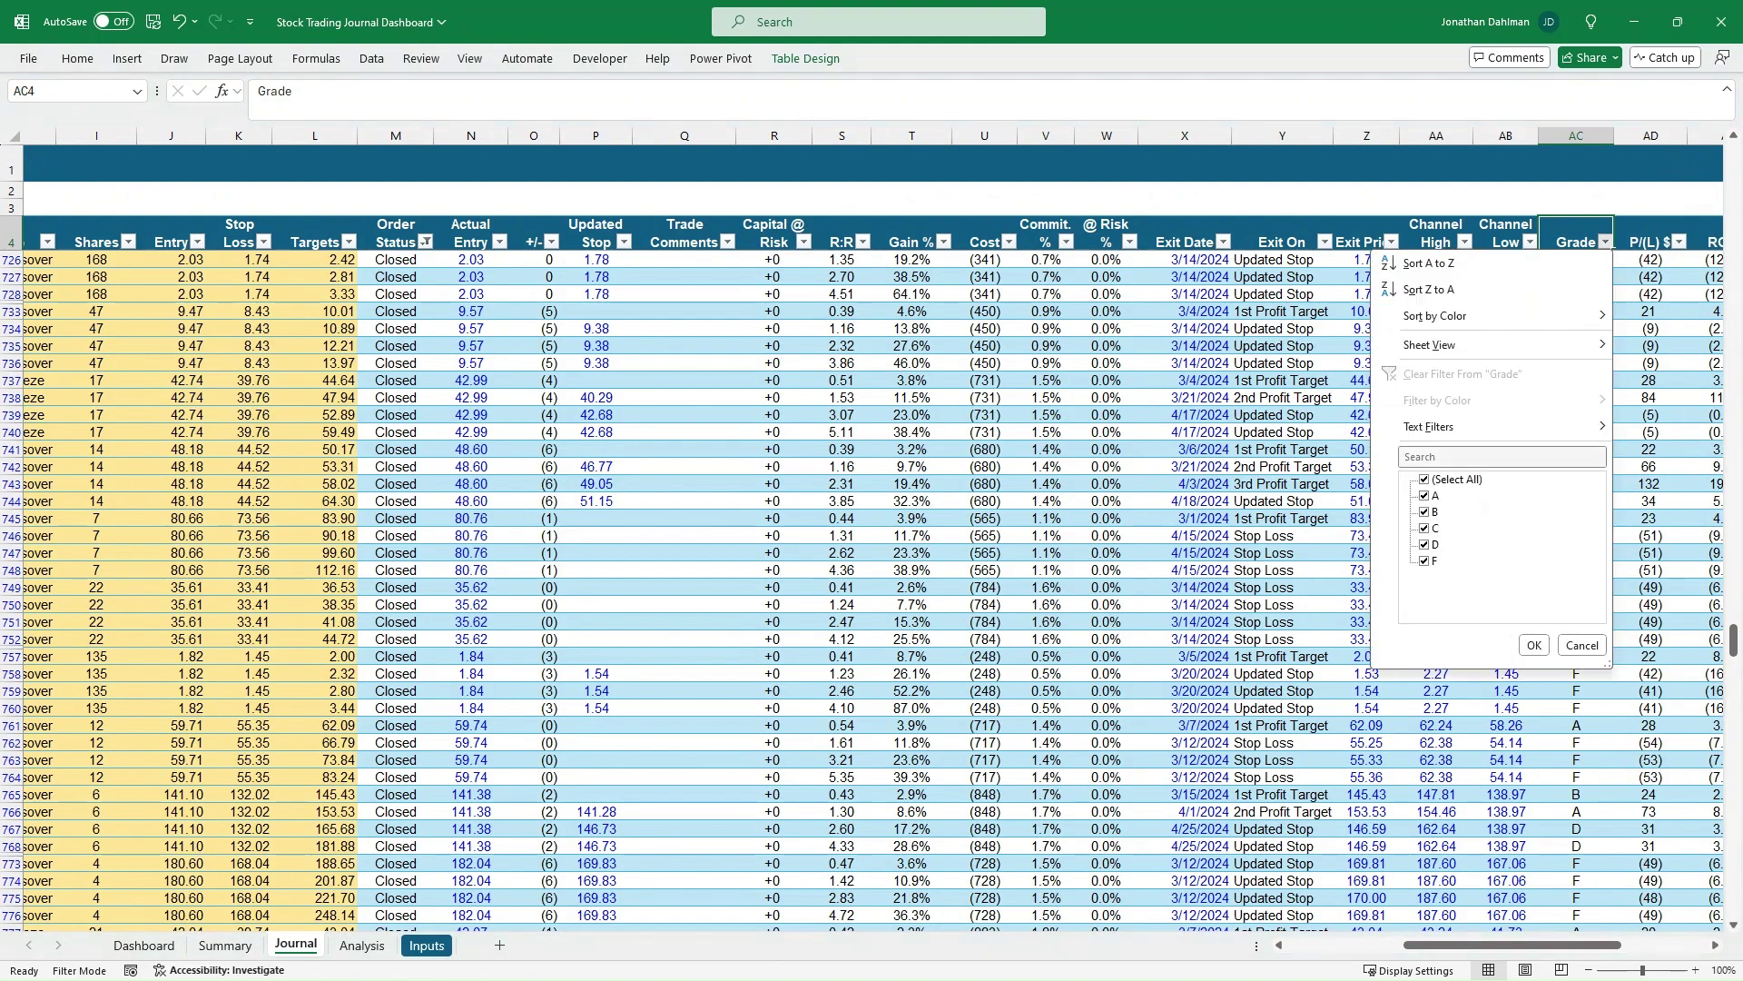
key("Down")
key("space")
key("Down")
key("Down")
key("Down")
key("Down")
key("space")
key("Down")
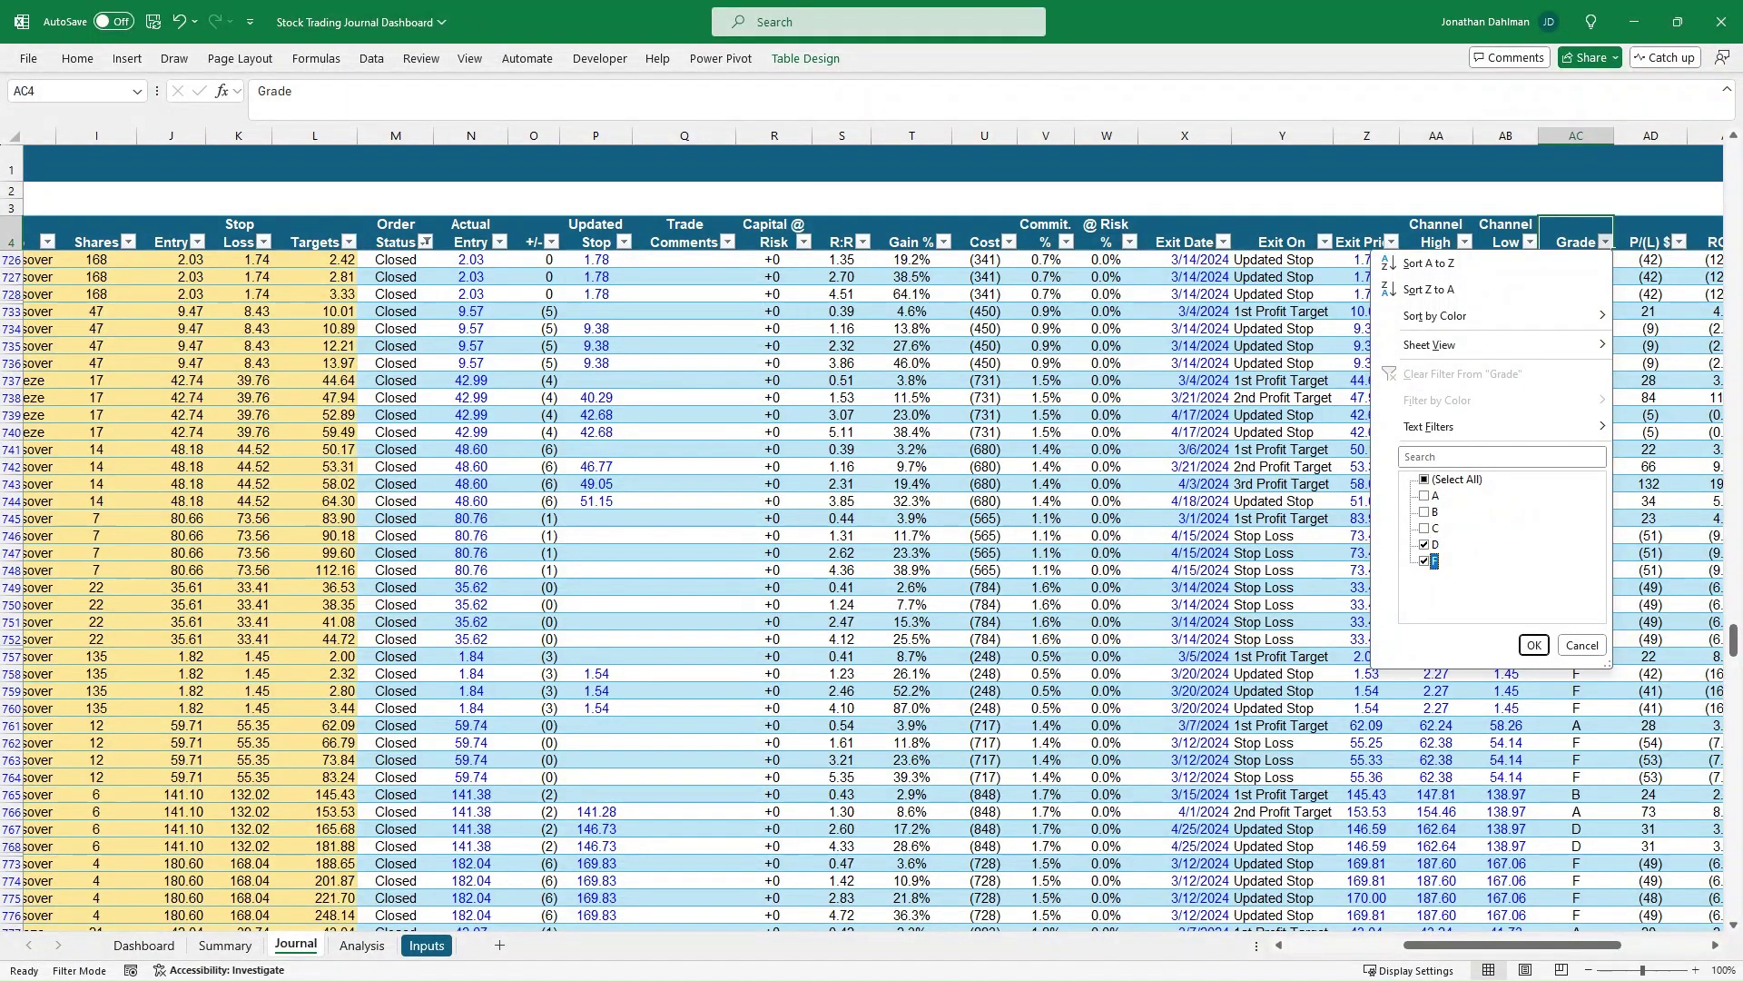
key("Return")
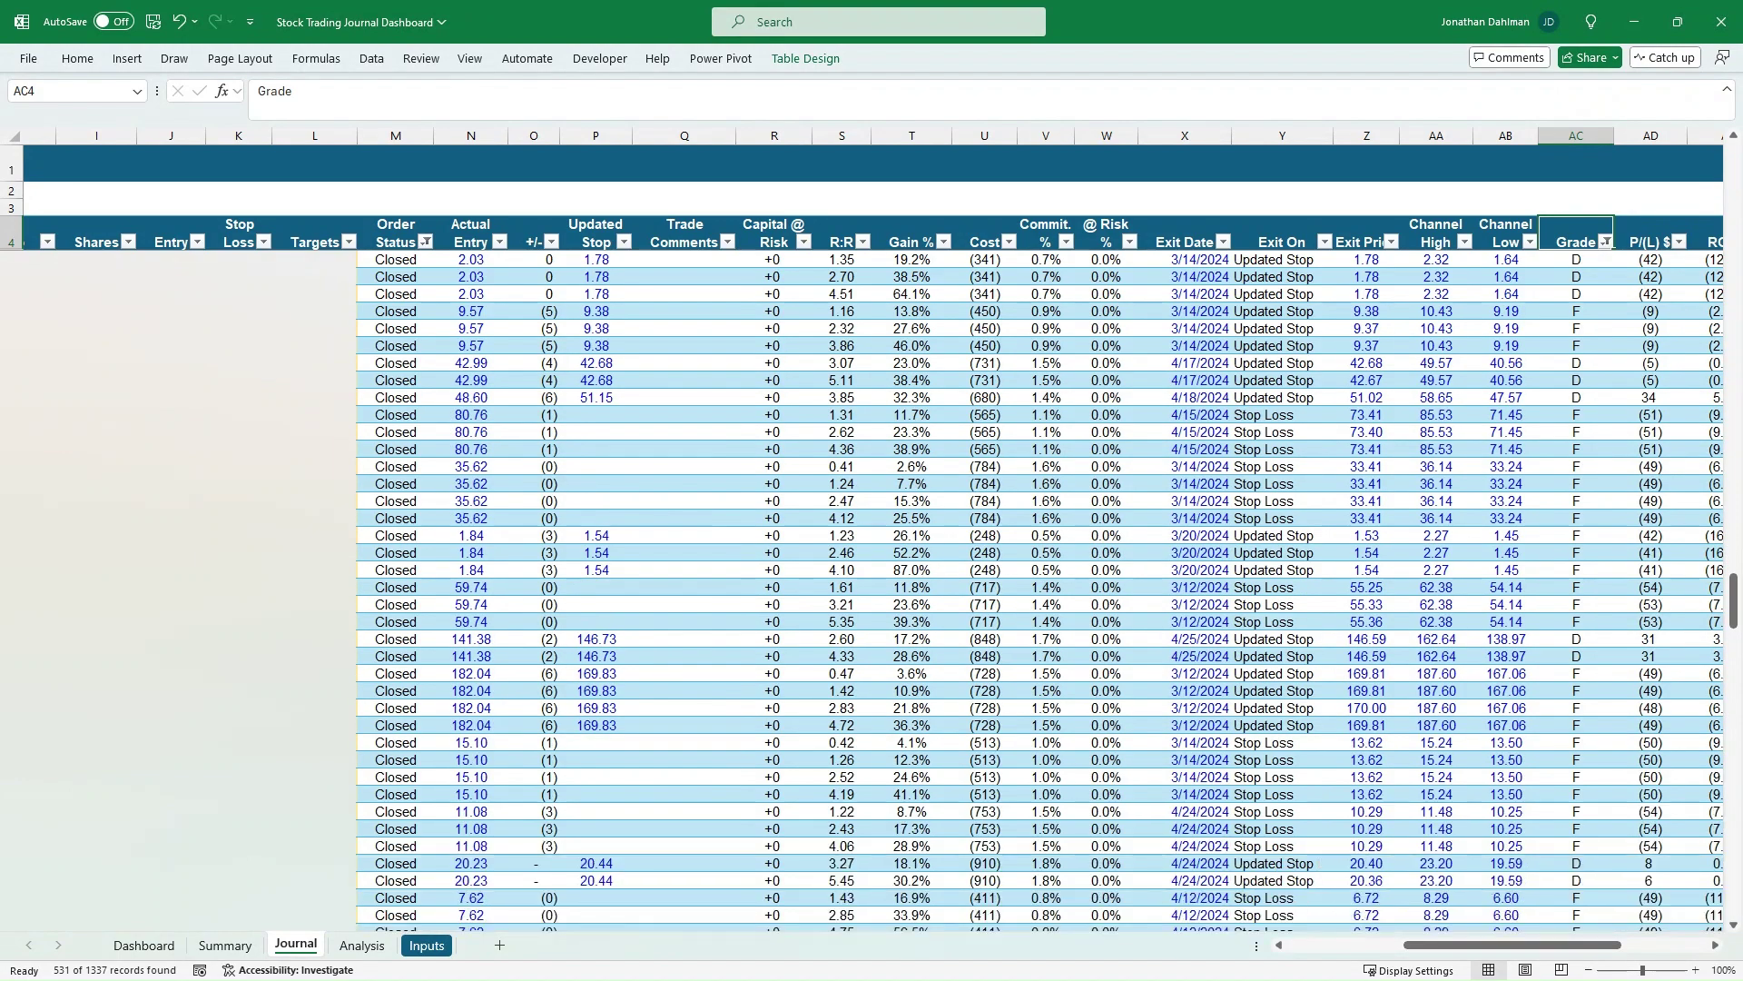
Examine the Grade formula of an F-graded Stop Loss trade and look through the filtered D and F trades.
scroll(862, 590, "up", 5)
left_click(1575, 311)
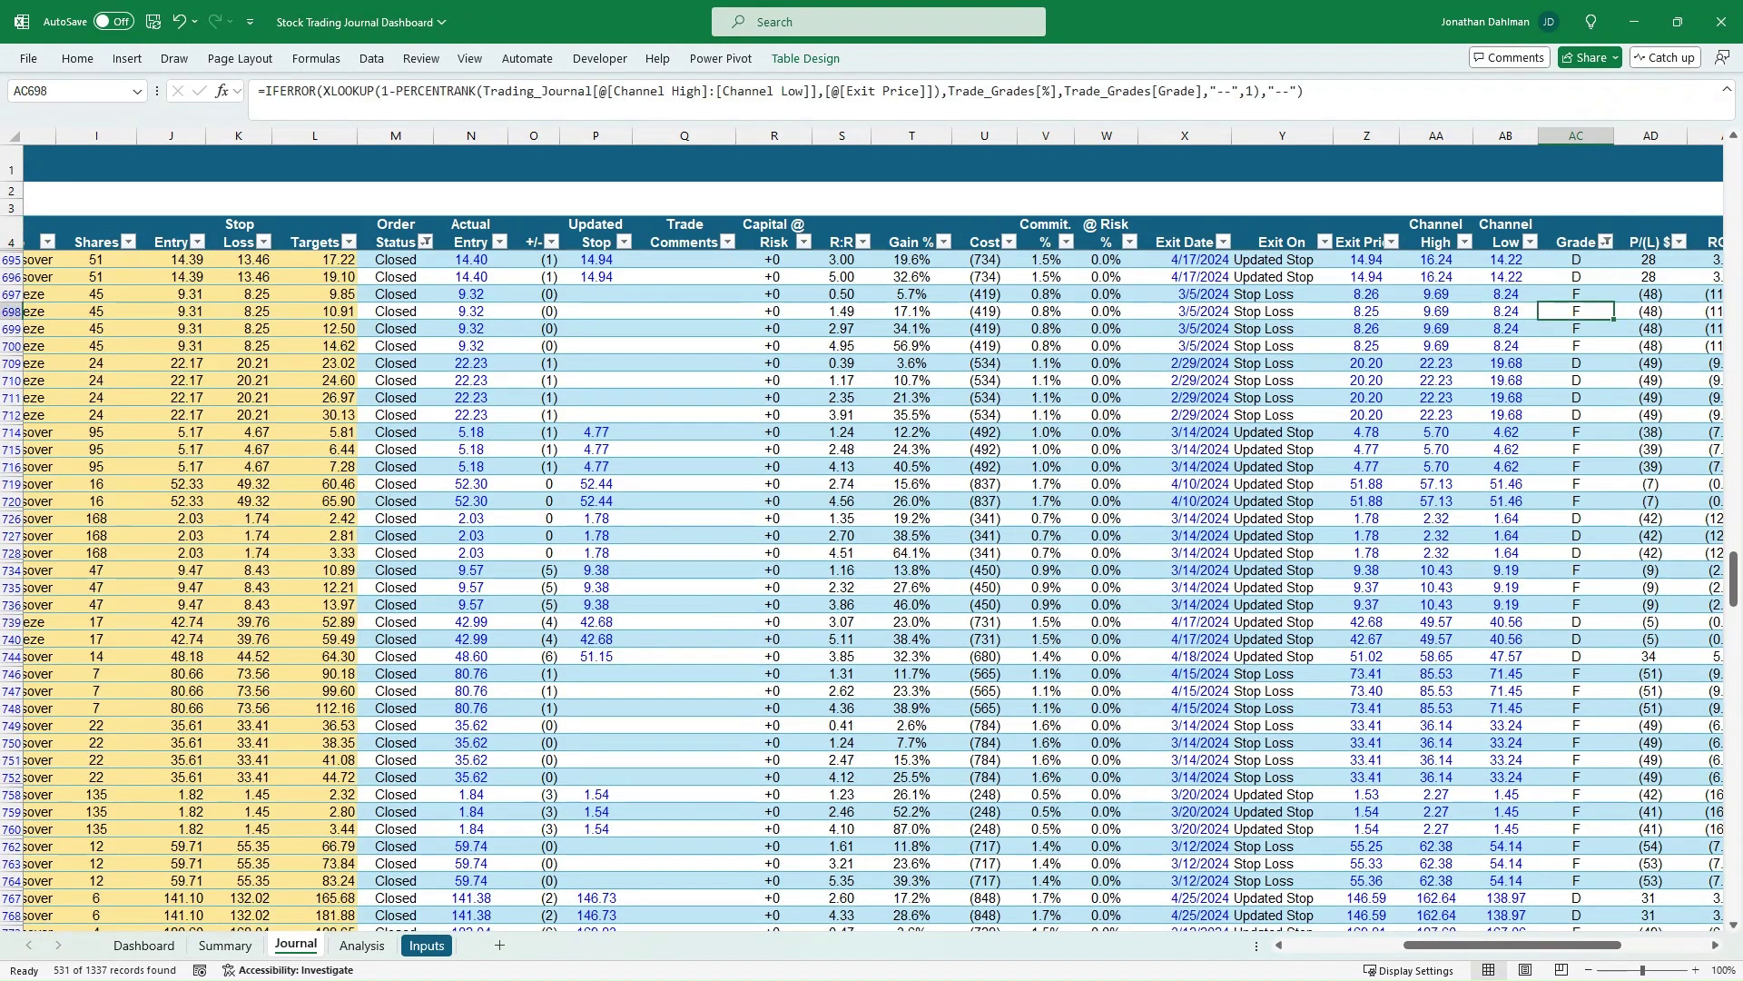
scroll(861, 590, "down", 2)
scroll(861, 590, "down", 2)
scroll(861, 590, "up", 3)
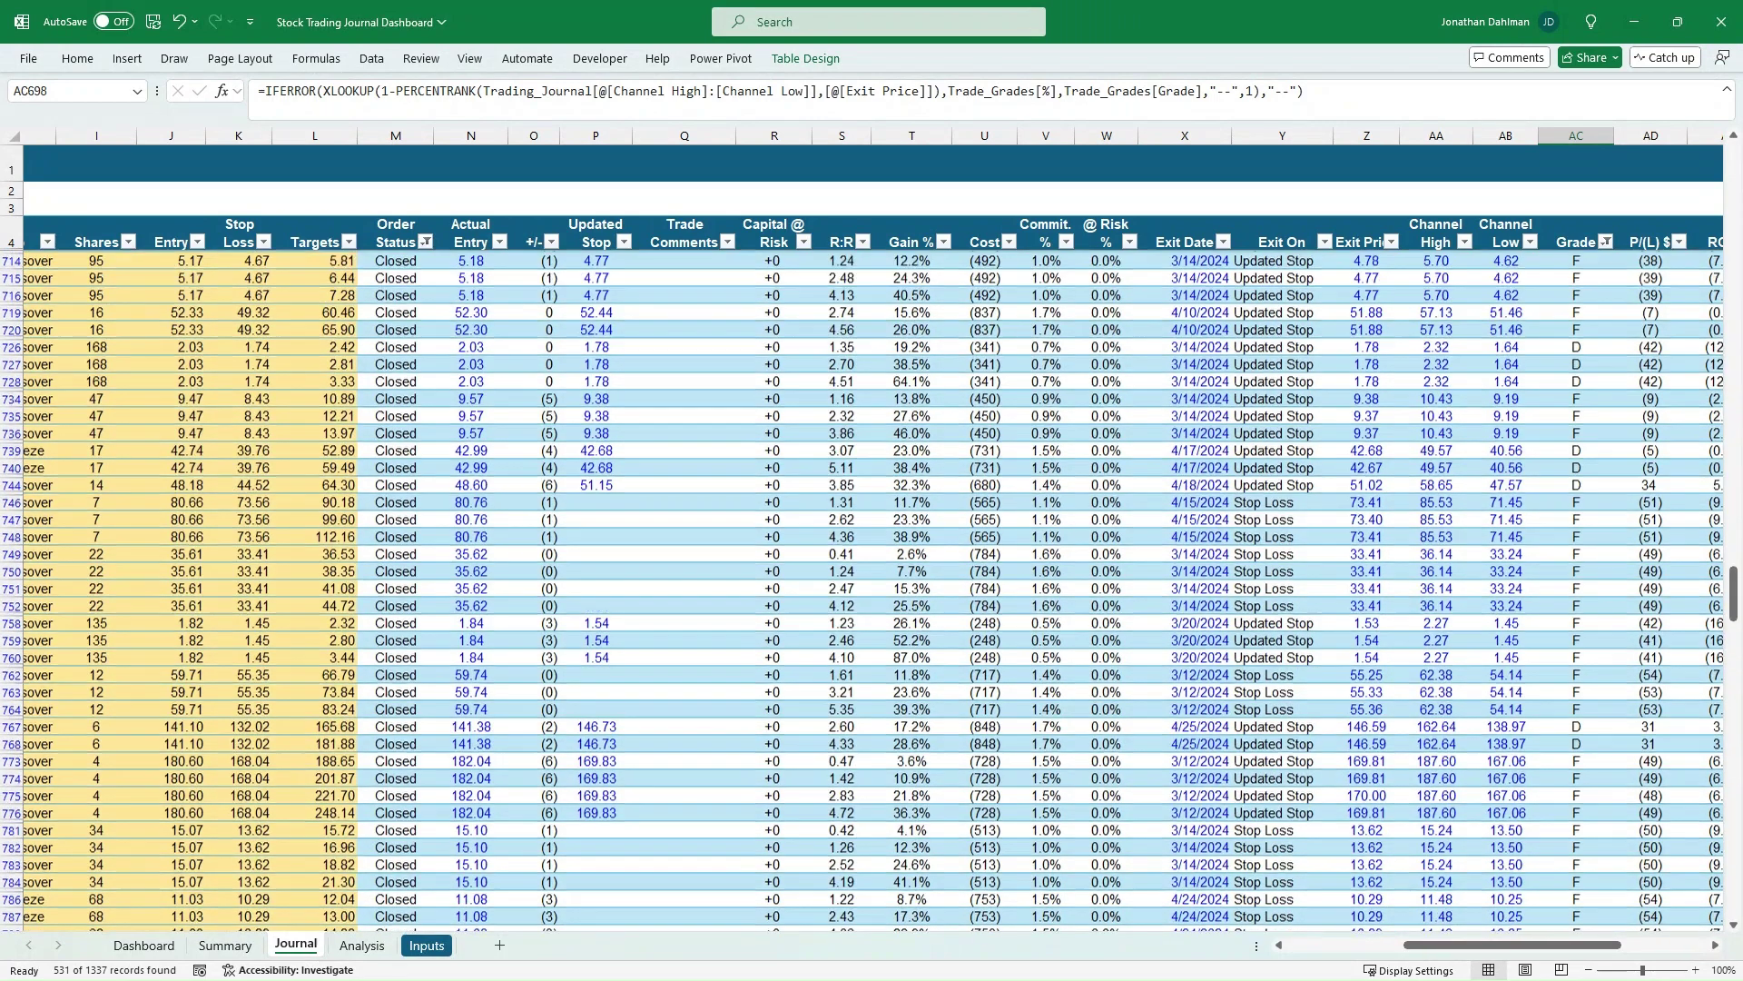
Show all trade grades again in the Journal's Grade column and return to the start of the sheet.
scroll(862, 590, "up", 20)
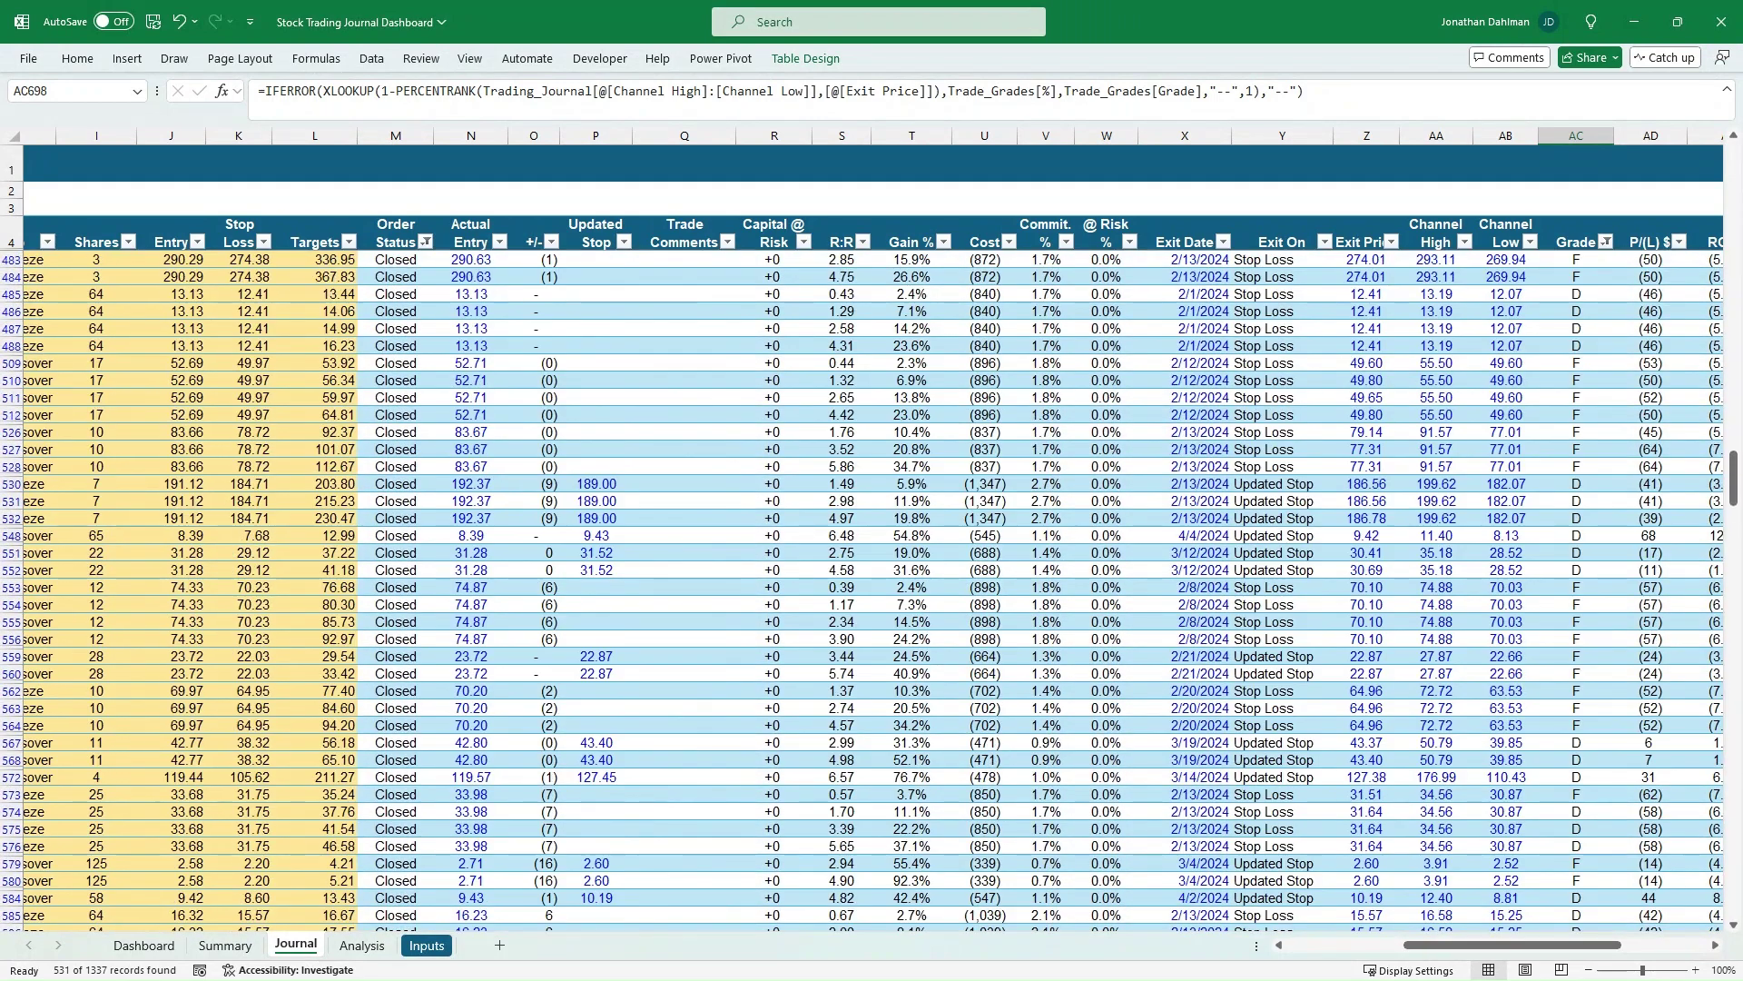
left_click(1605, 241)
left_click(1423, 478)
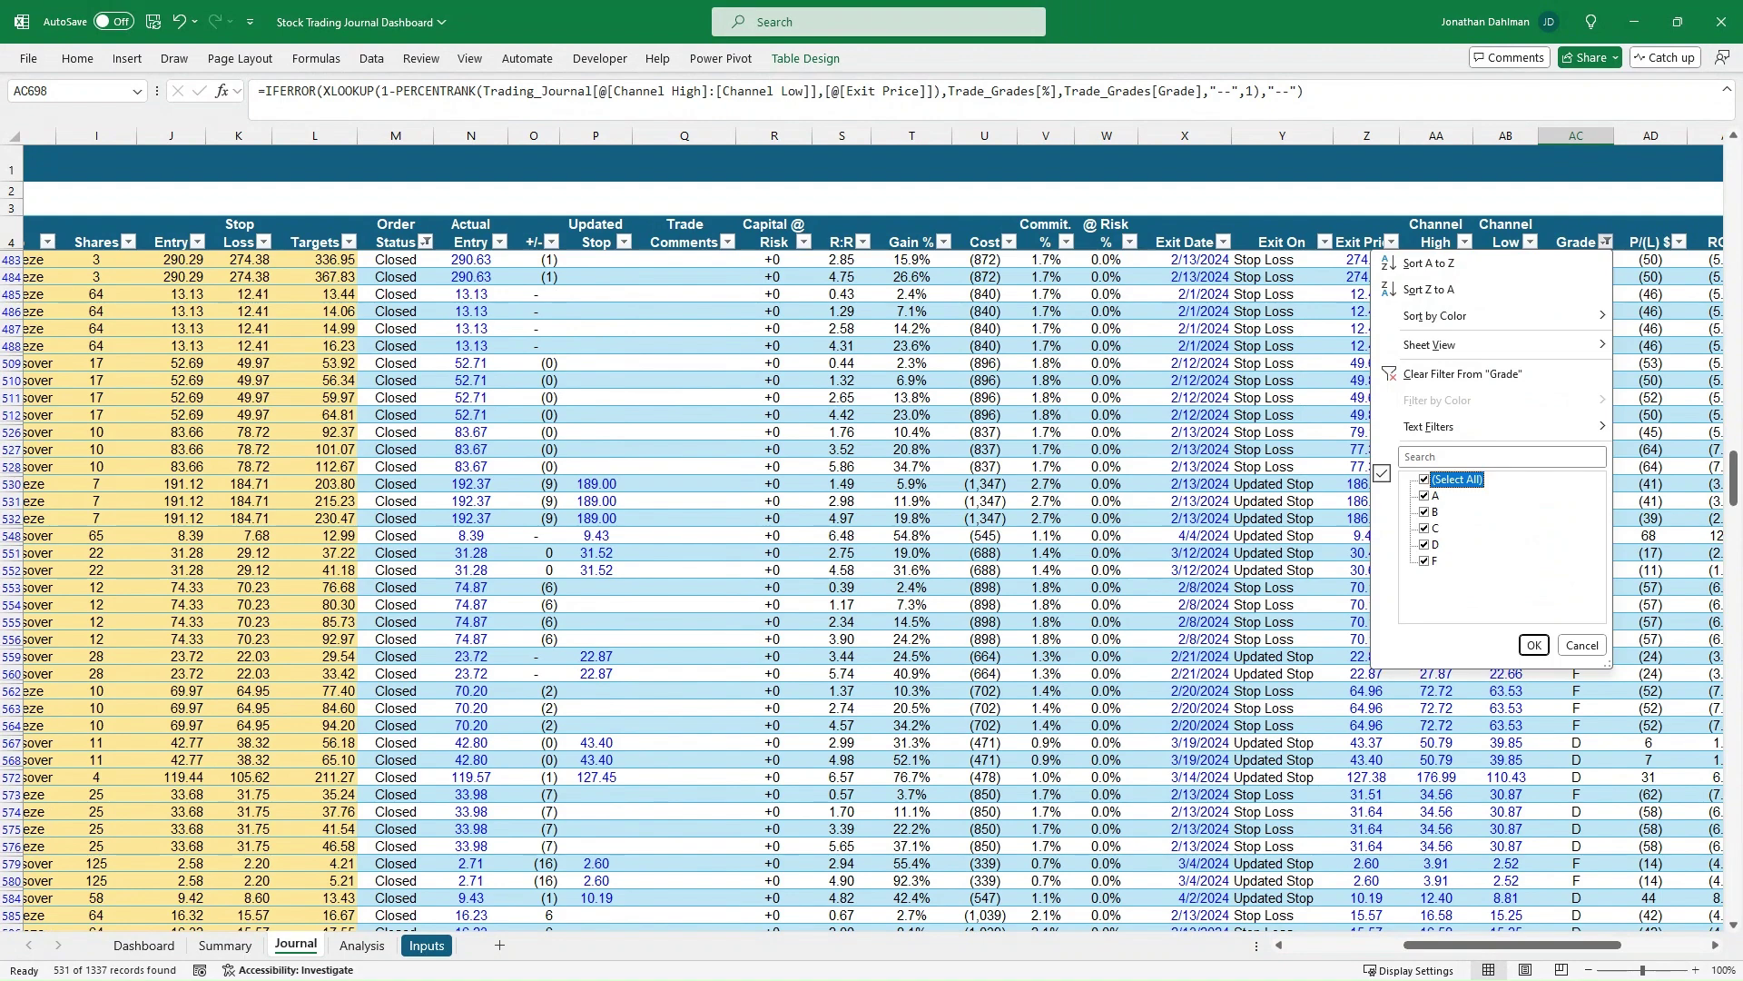
key("Return")
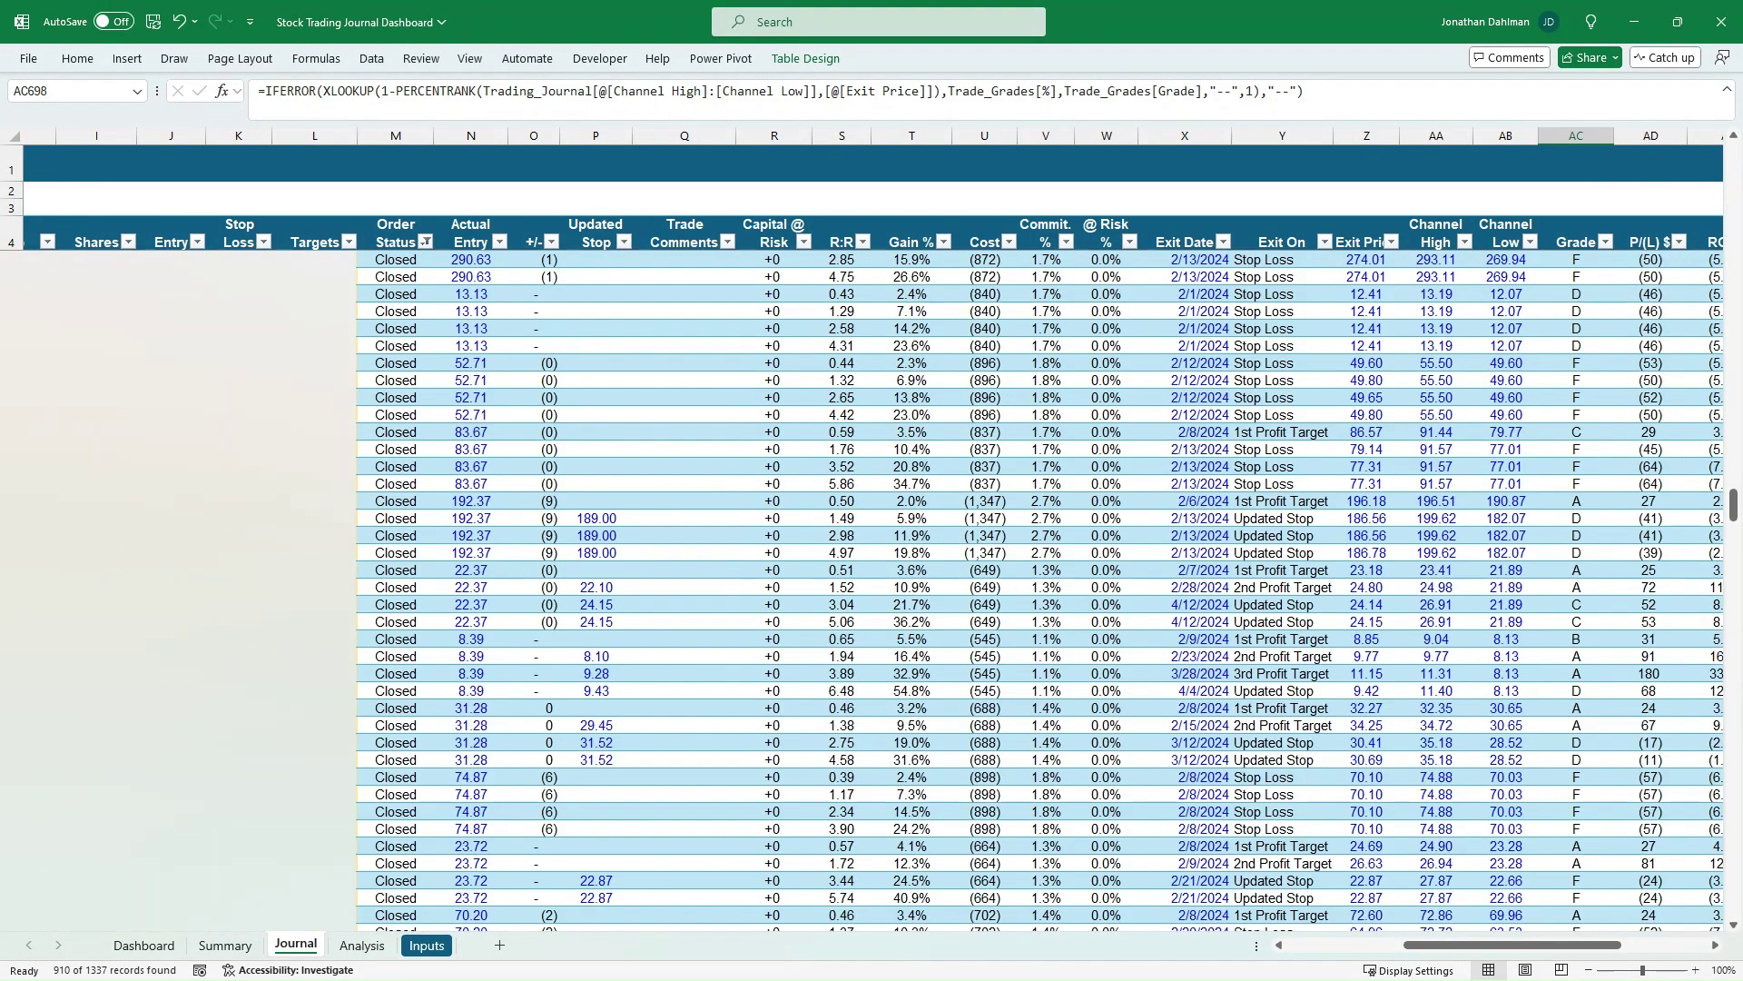
left_click(910, 379)
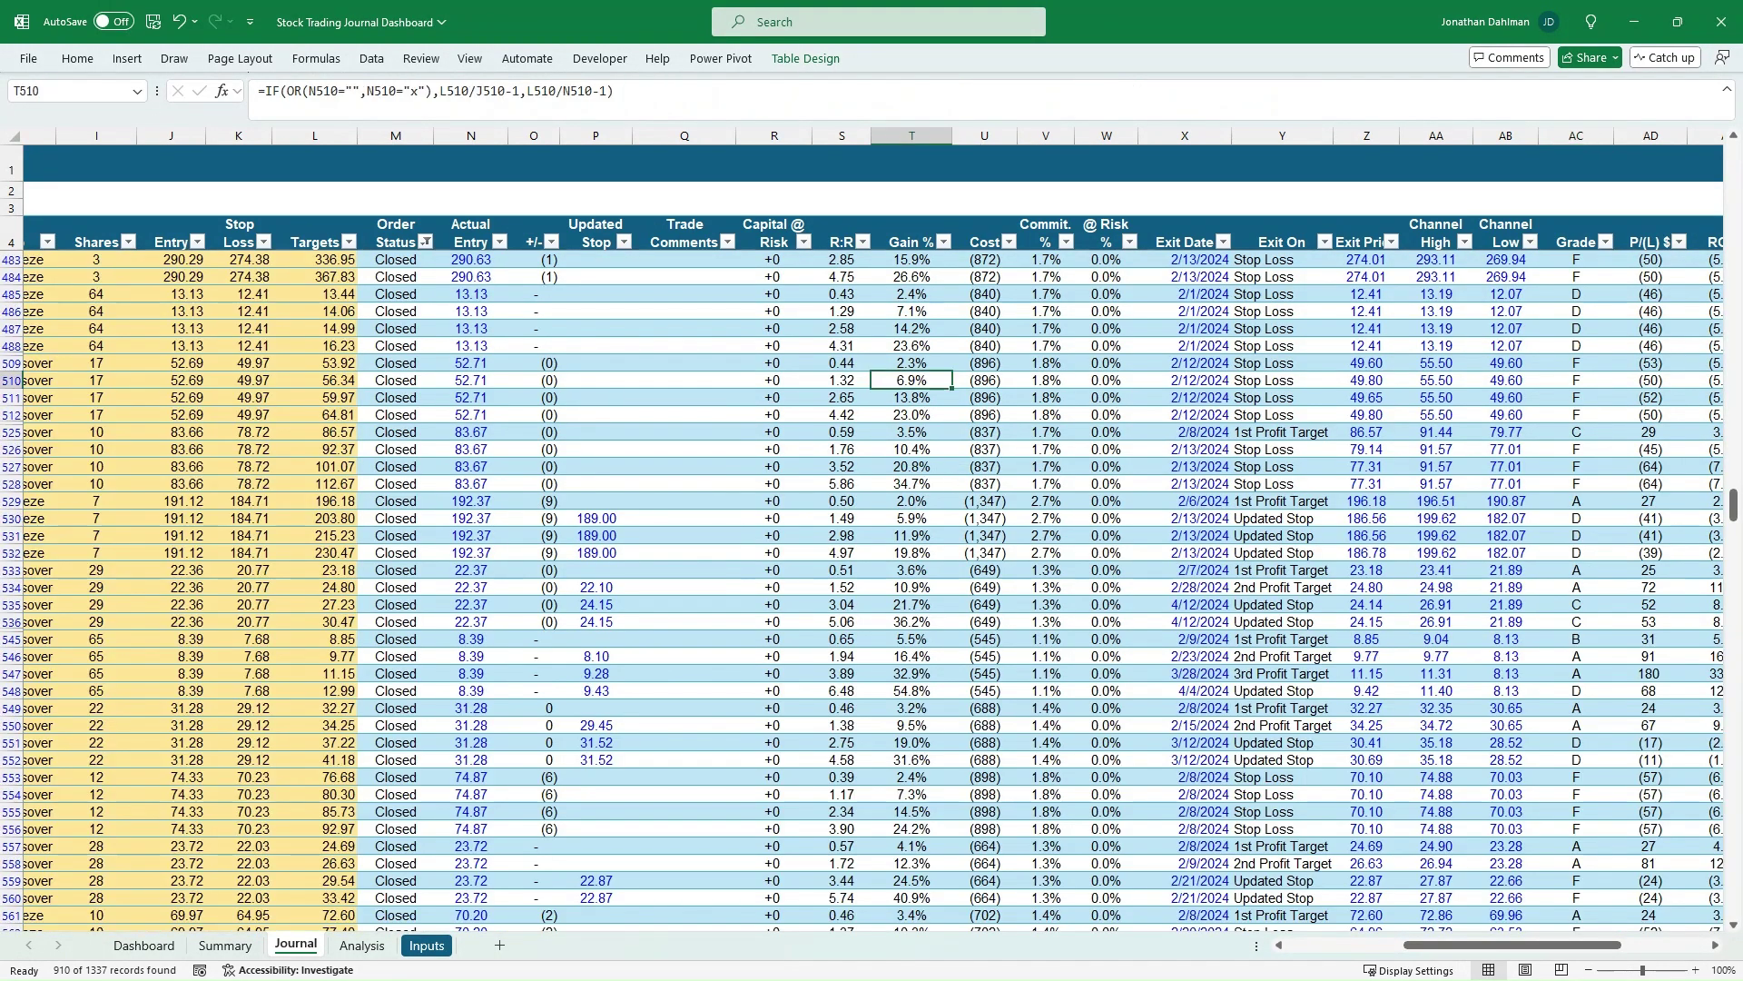
key("ctrl+Home")
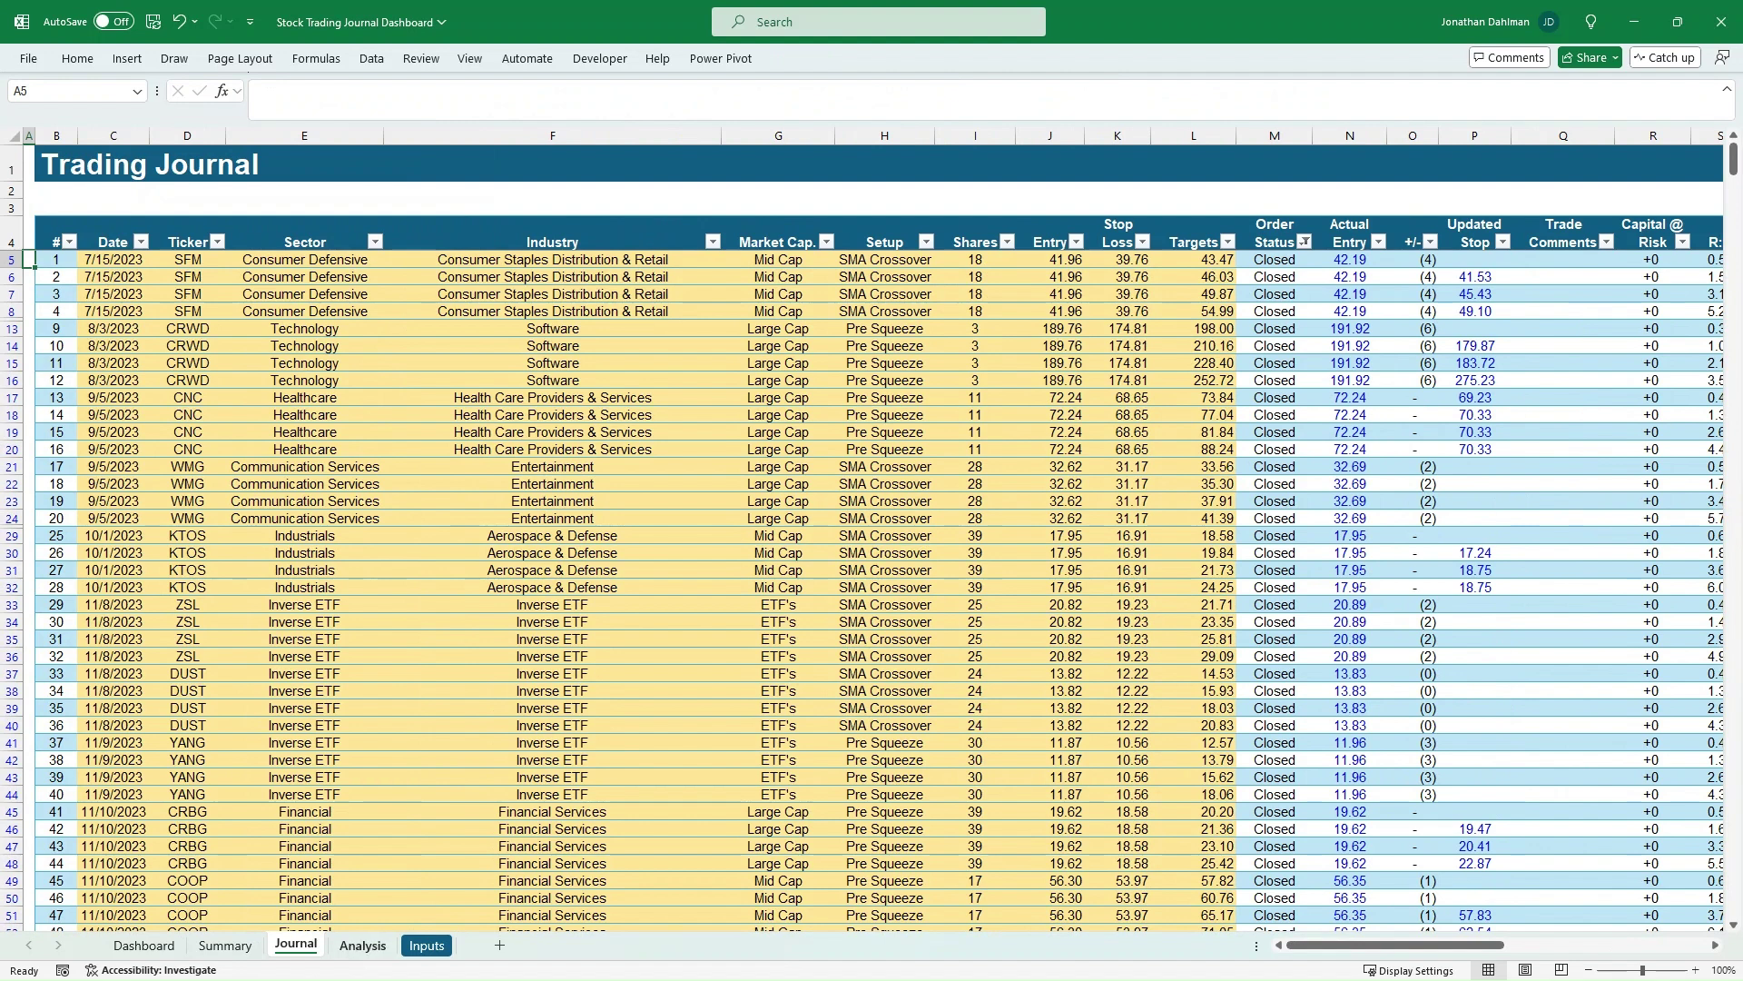
Open the Analysis sheet and set the number of price targets to 3 in the general inputs.
left_click(362, 945)
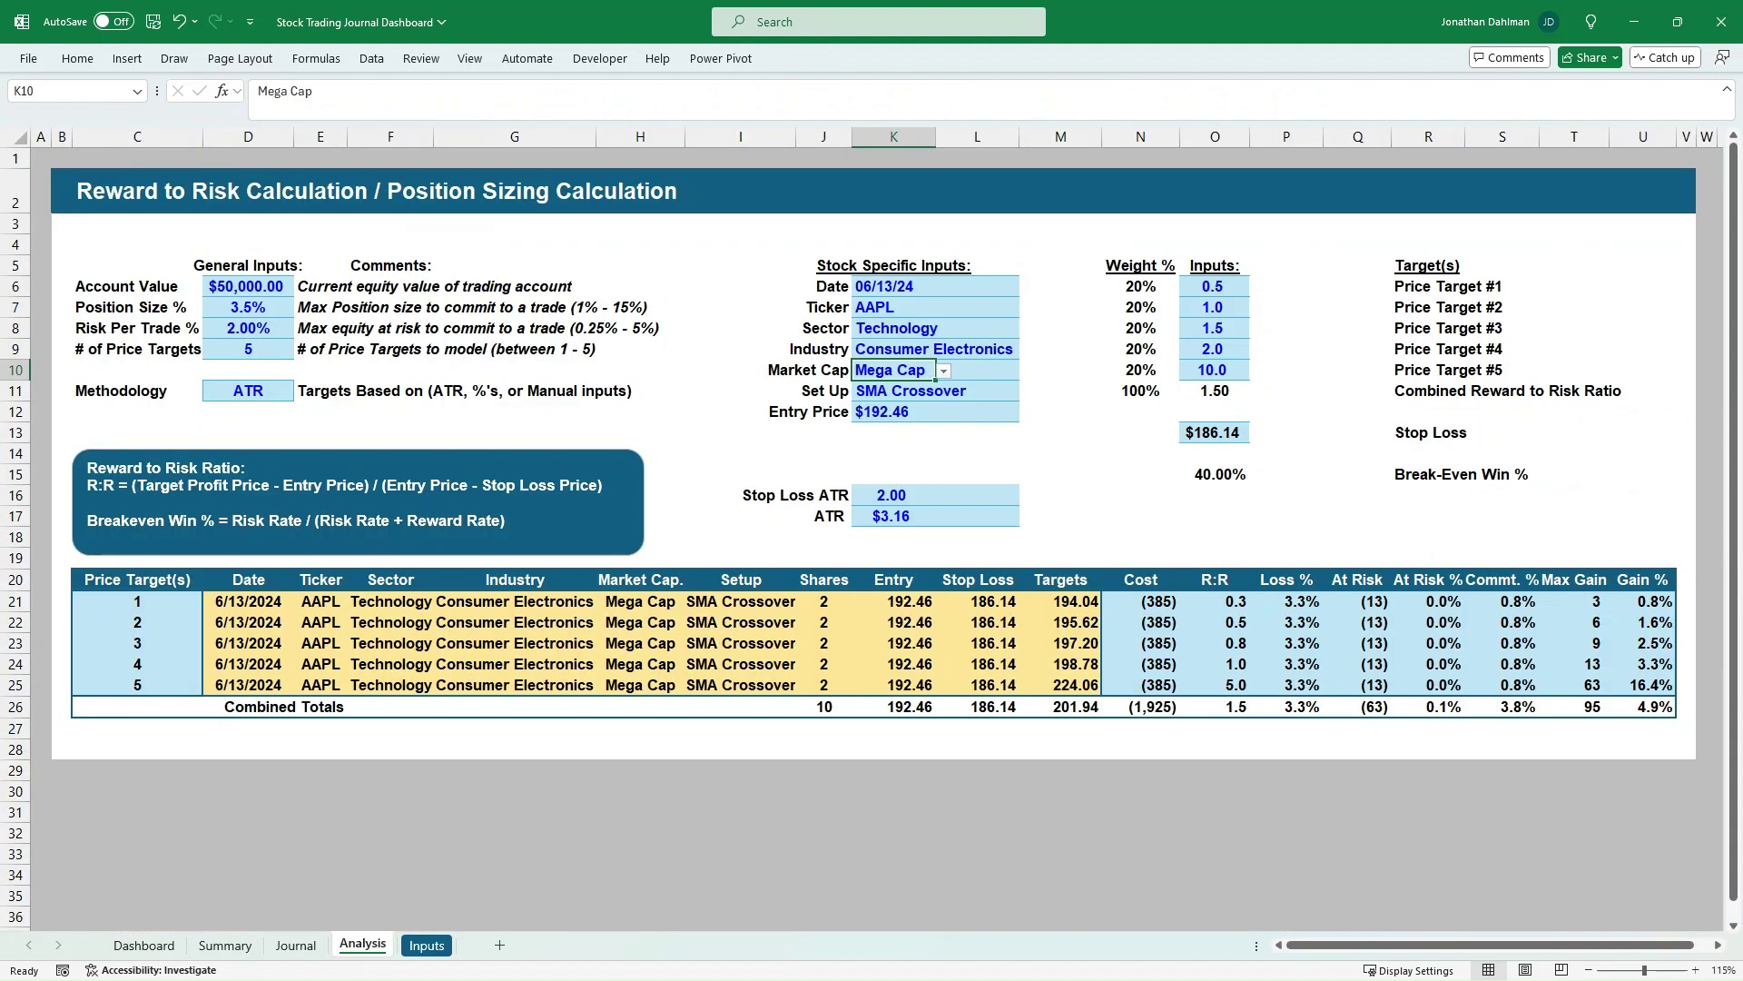
left_click(640, 328)
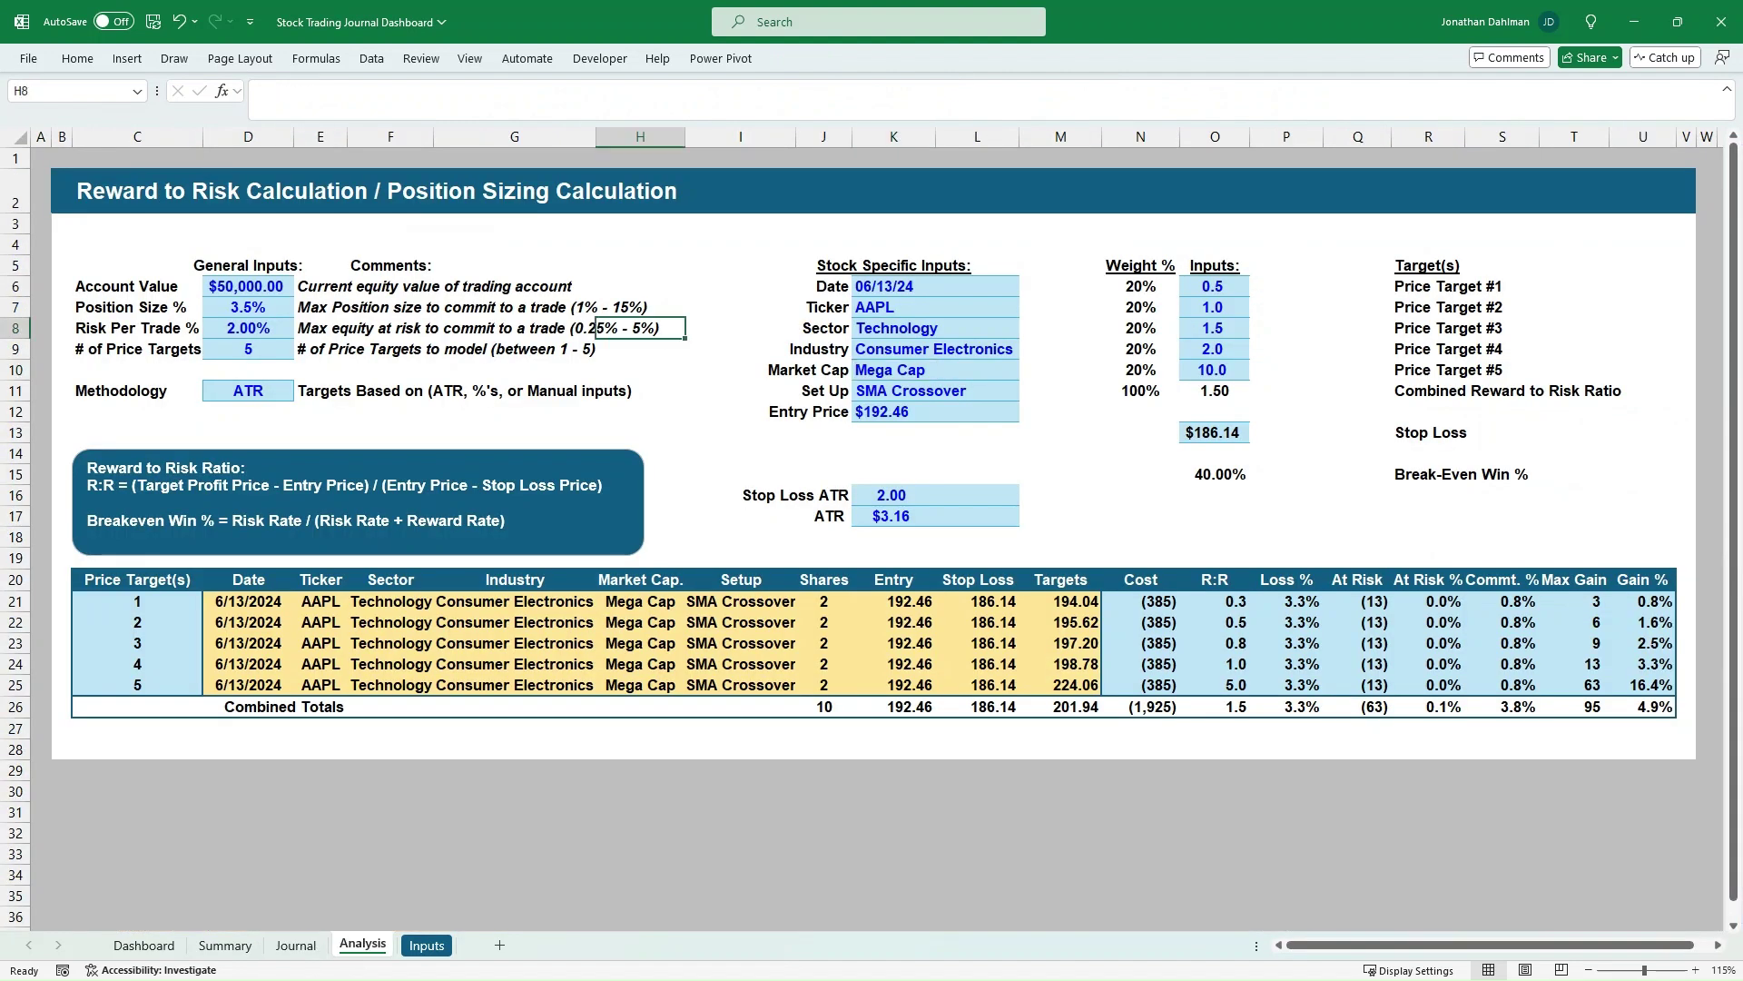
left_click(248, 390)
left_click(248, 349)
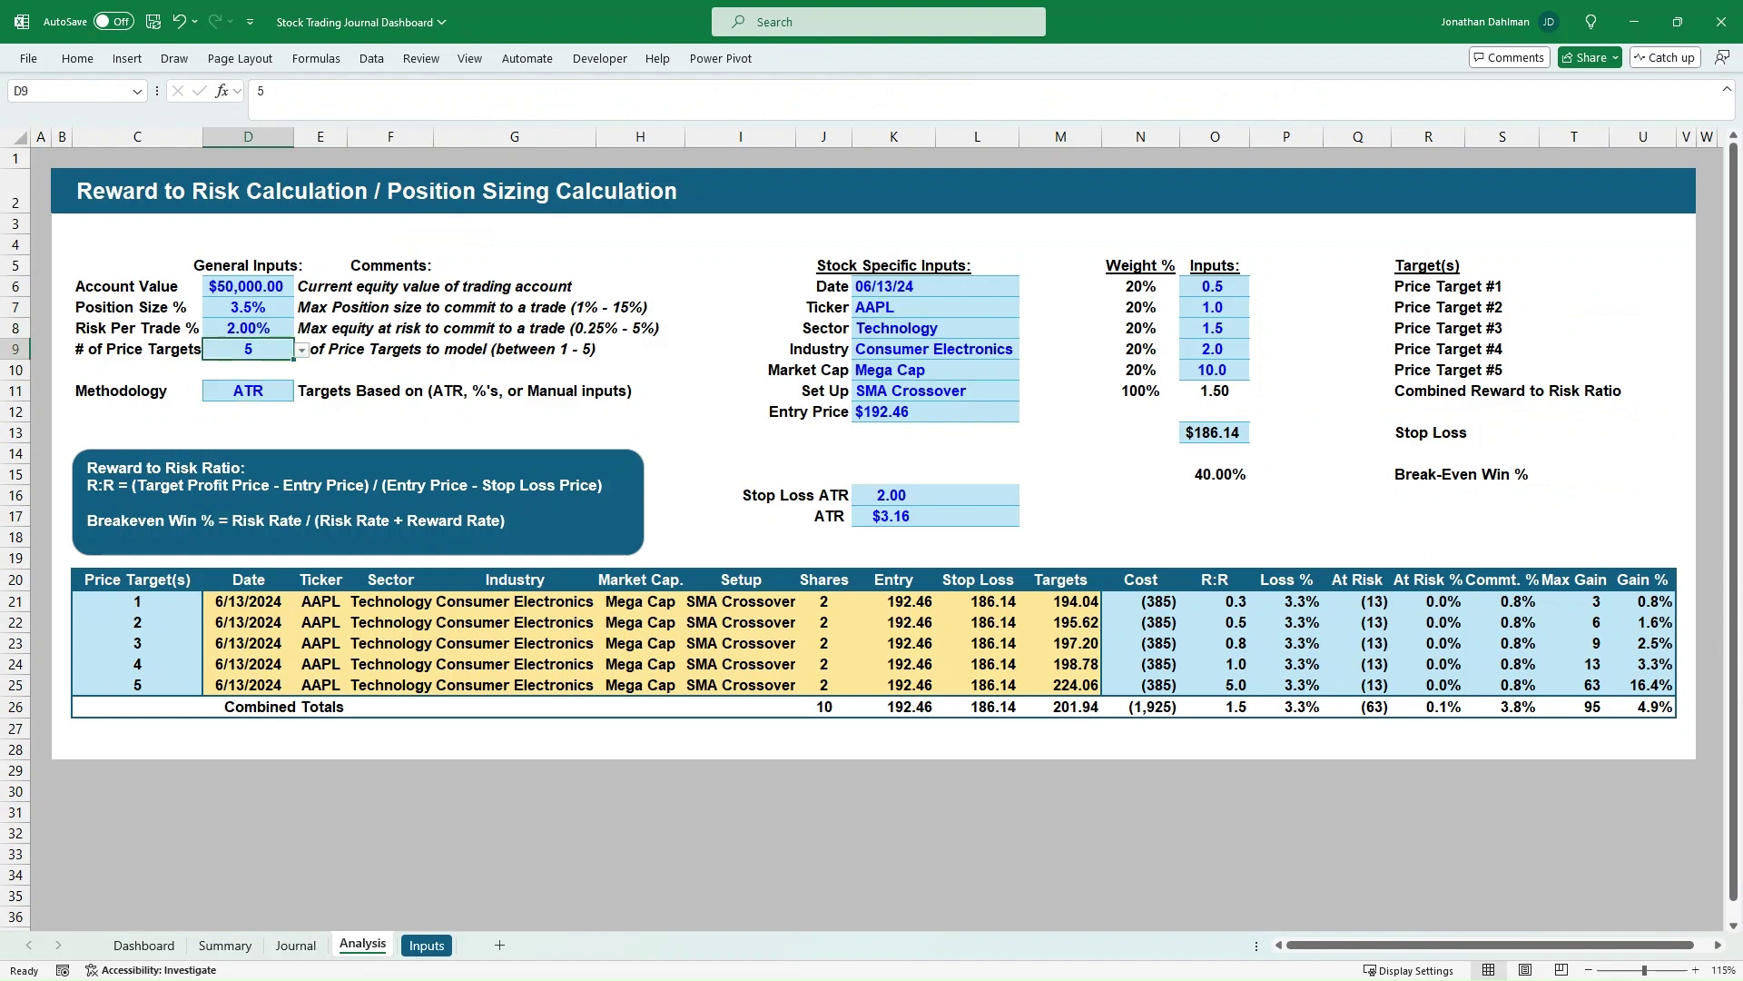
left_click(302, 350)
left_click(248, 400)
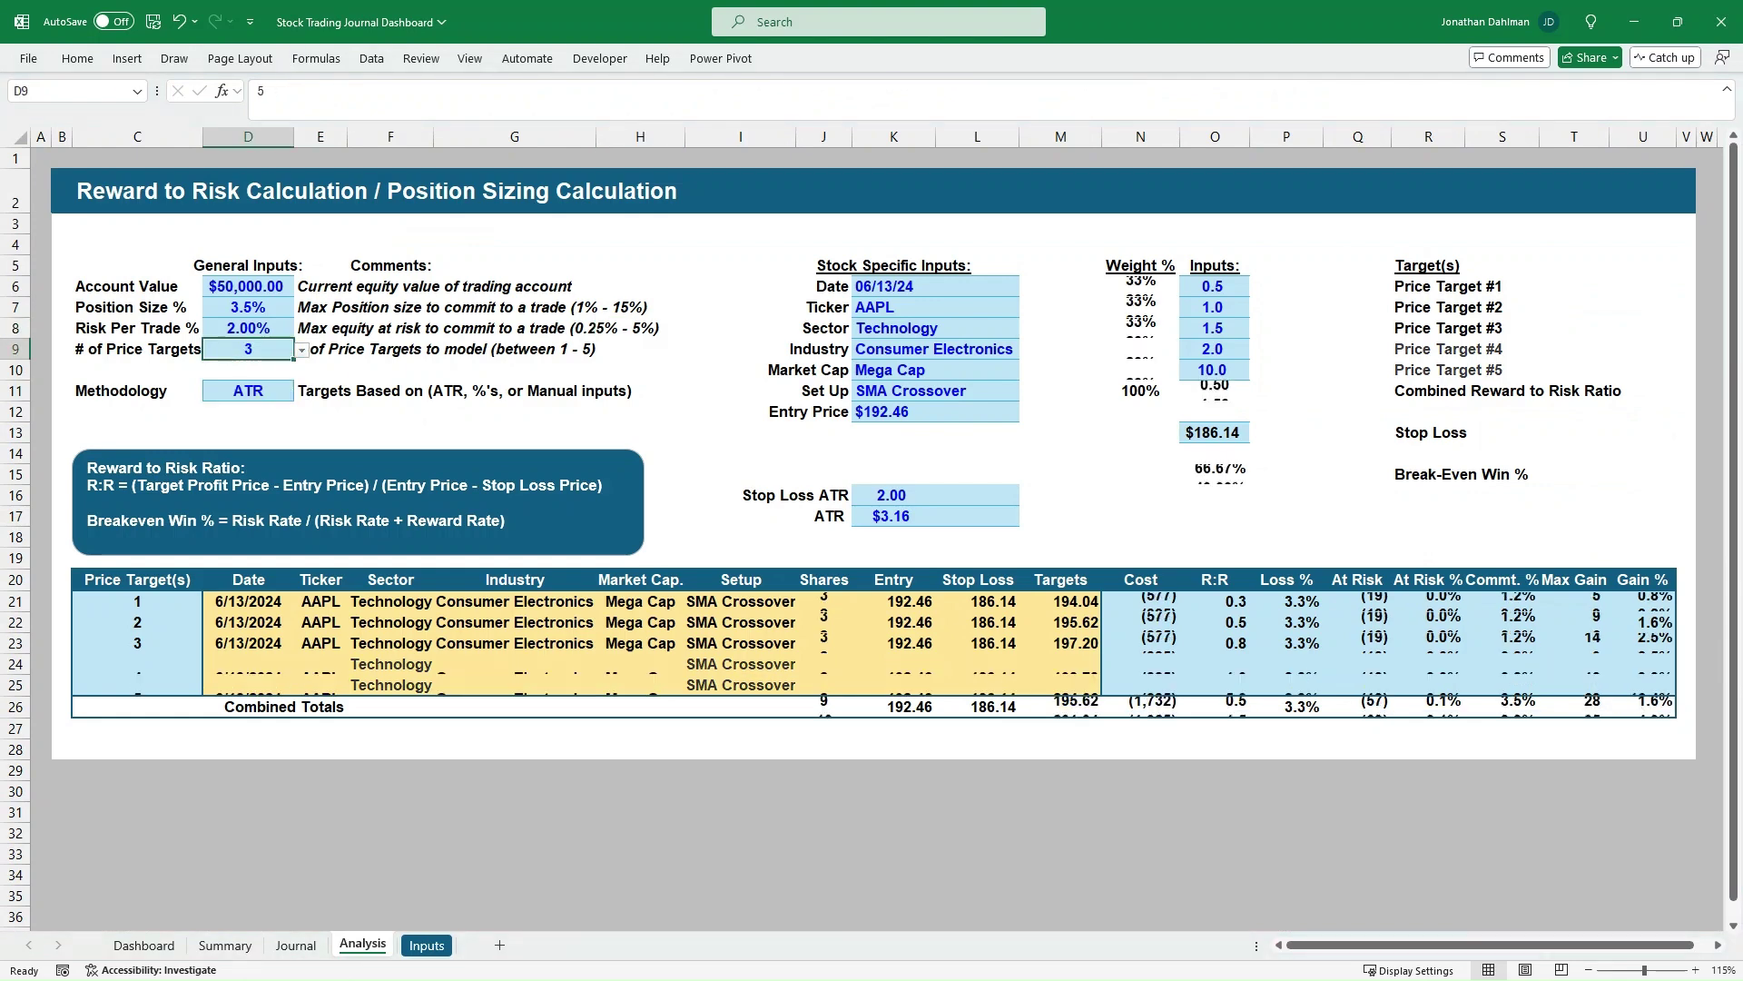
Set the Position Size % in the Analysis sheet's general inputs to 6.0%.
left_click(247, 391)
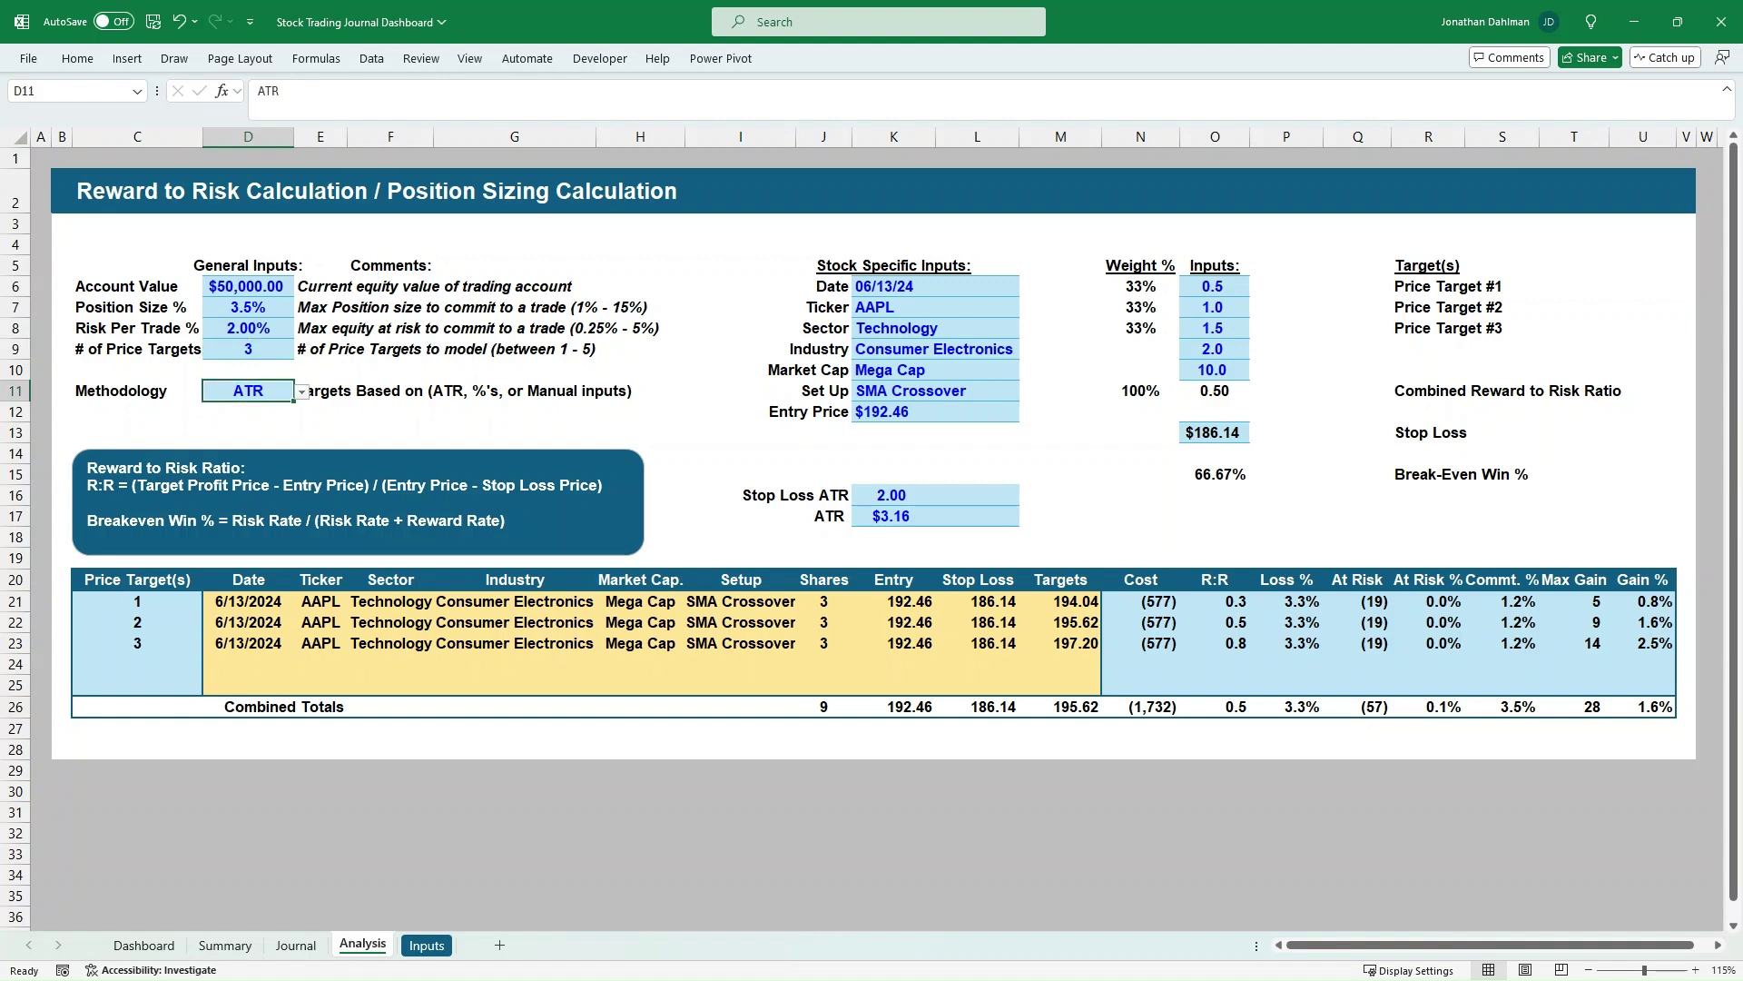
left_click(248, 307)
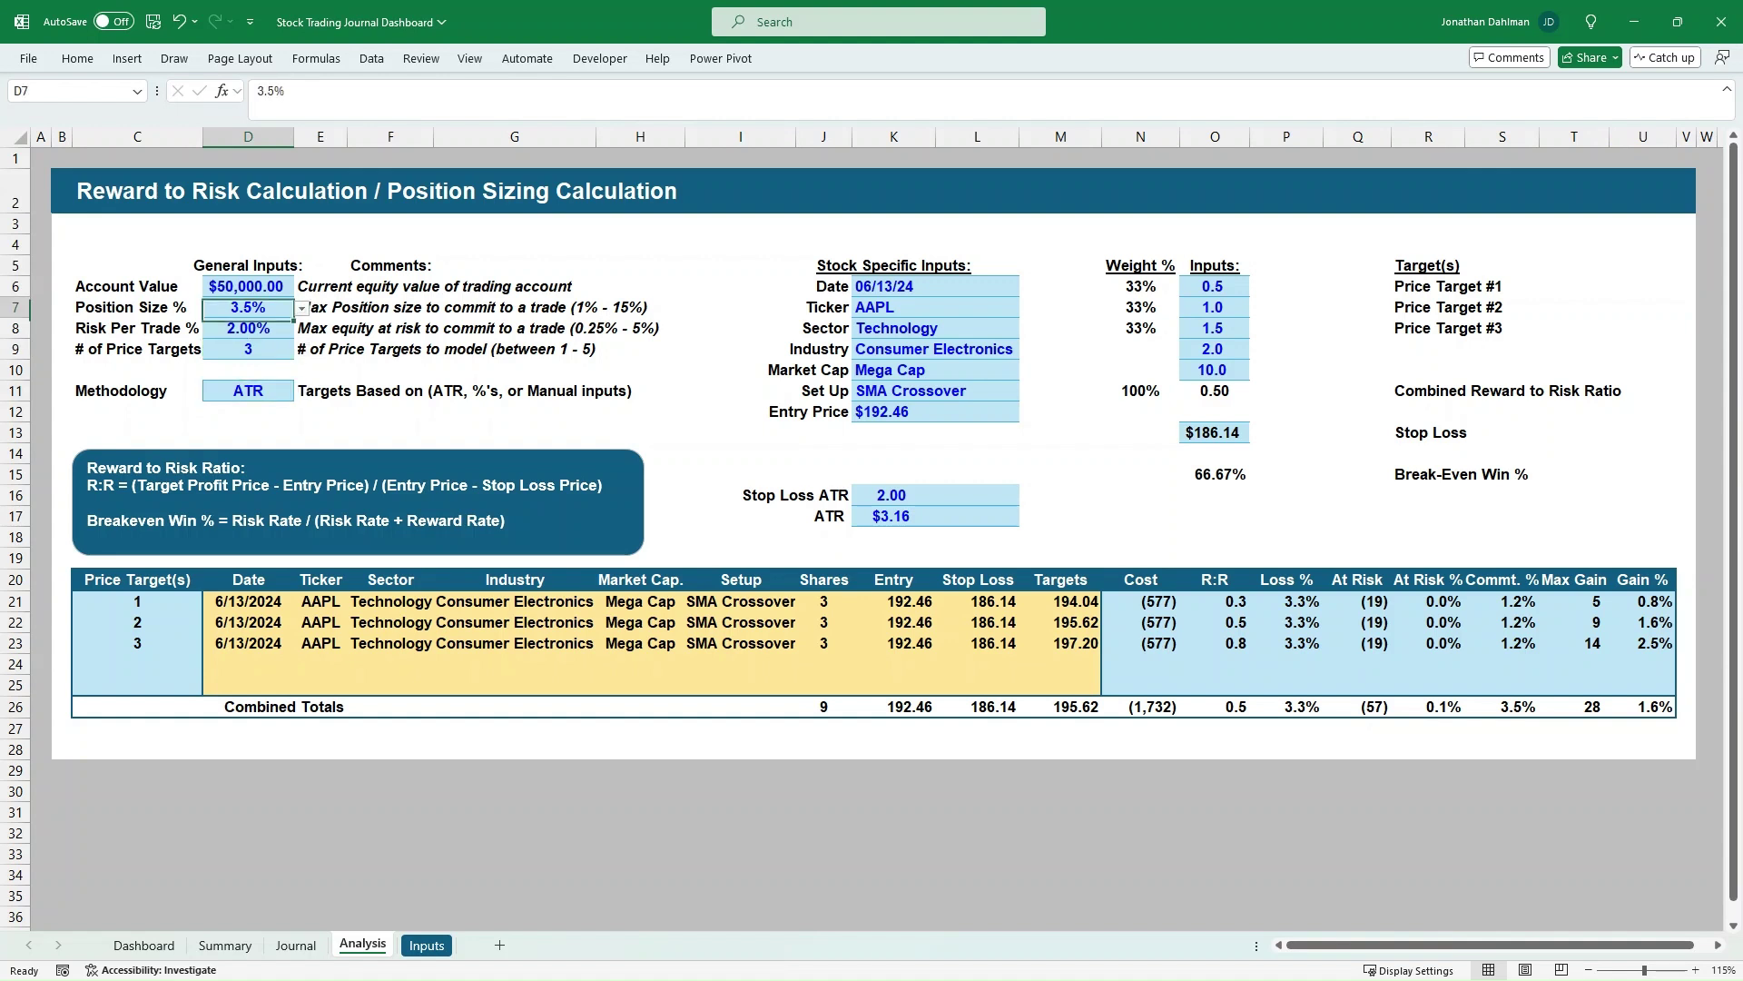
left_click(301, 308)
left_click(248, 450)
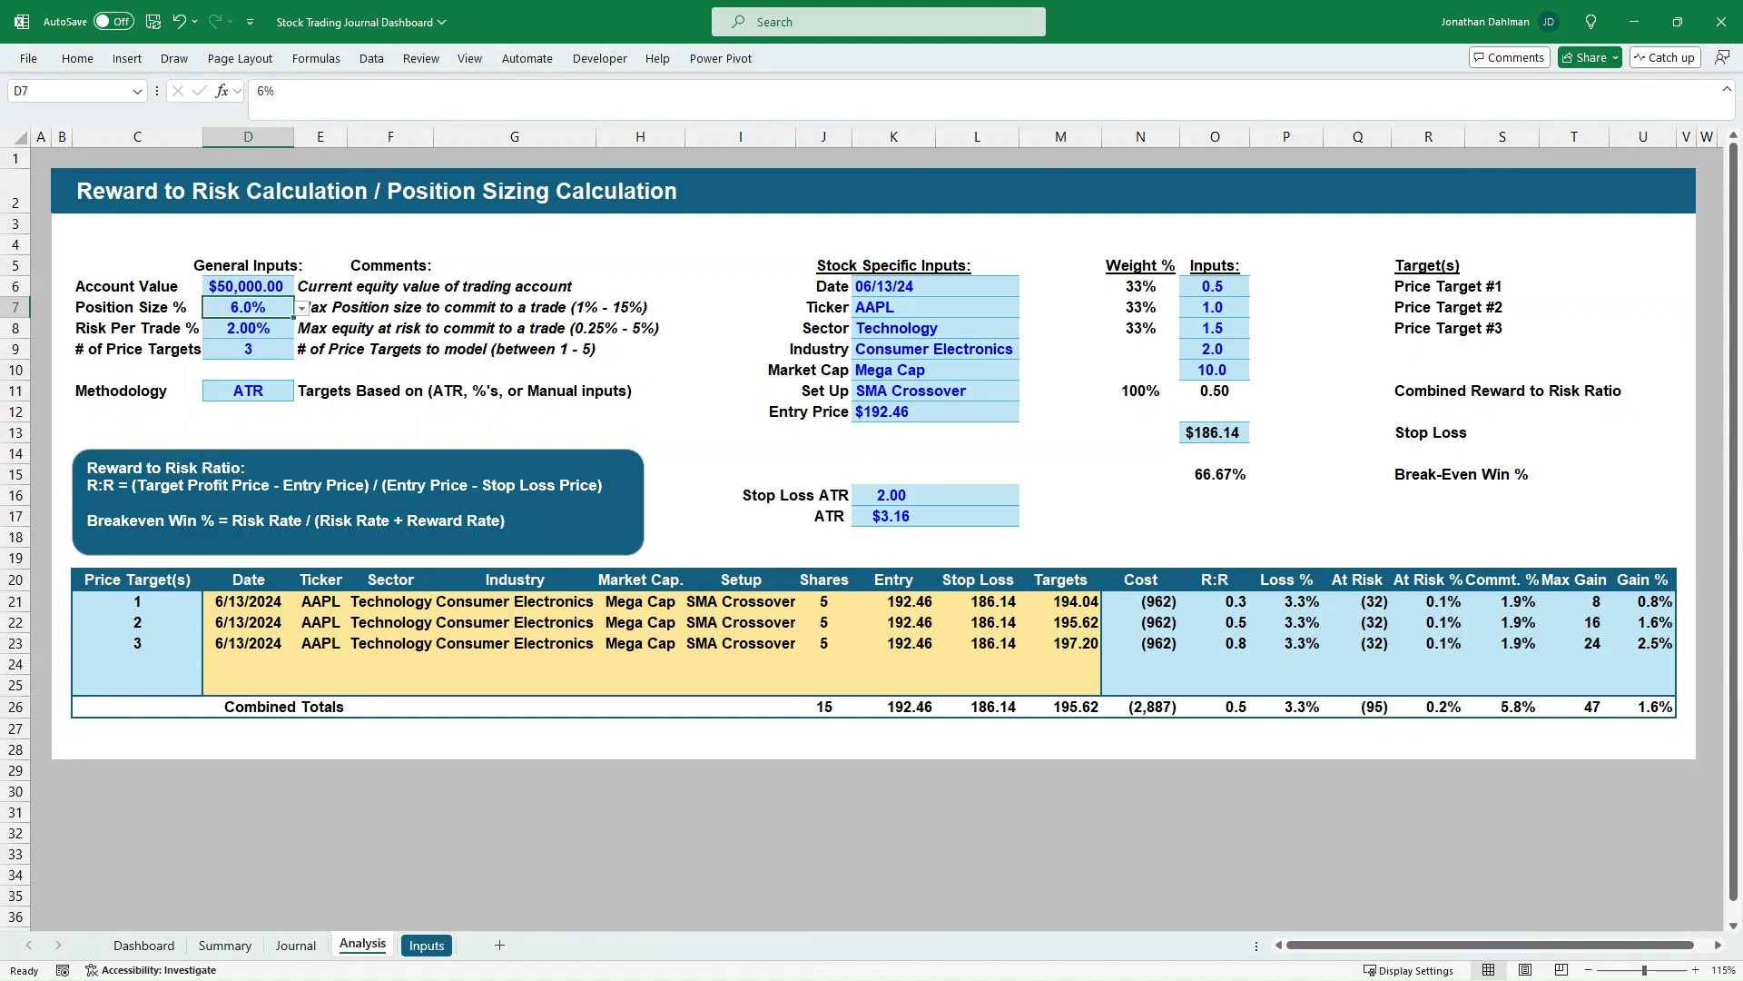
Set the account value in the general inputs to $100,000.
left_click(248, 327)
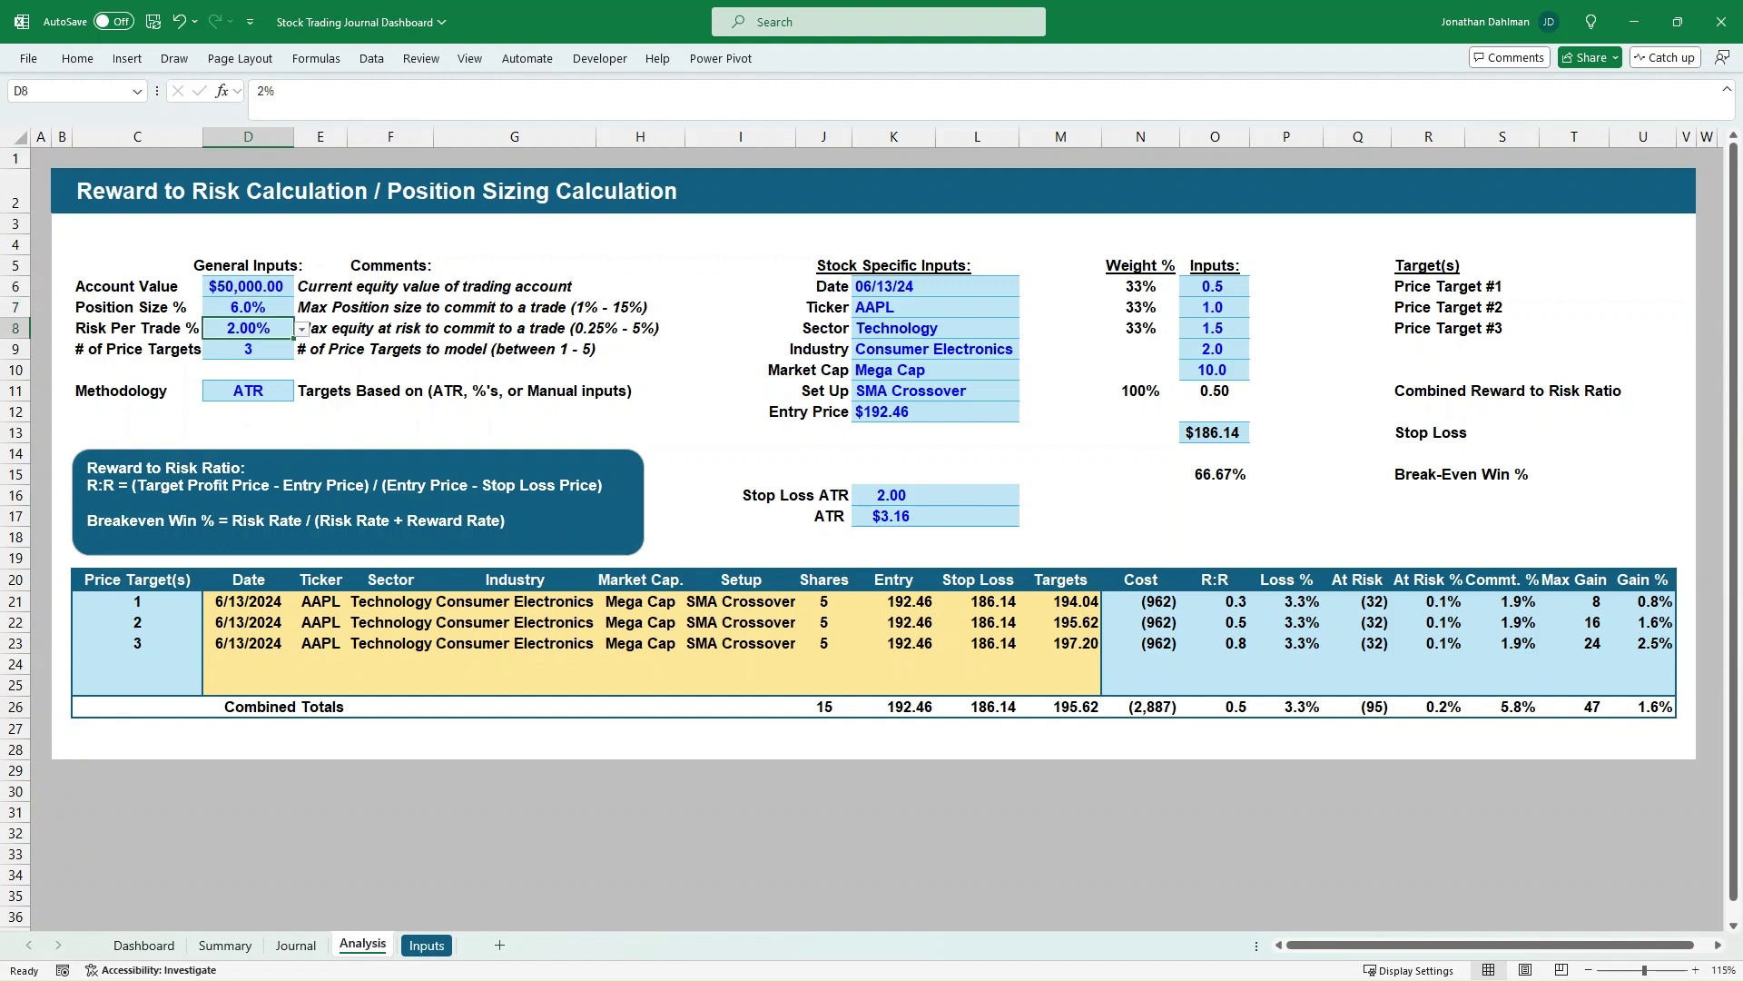
left_click(248, 286)
type("10")
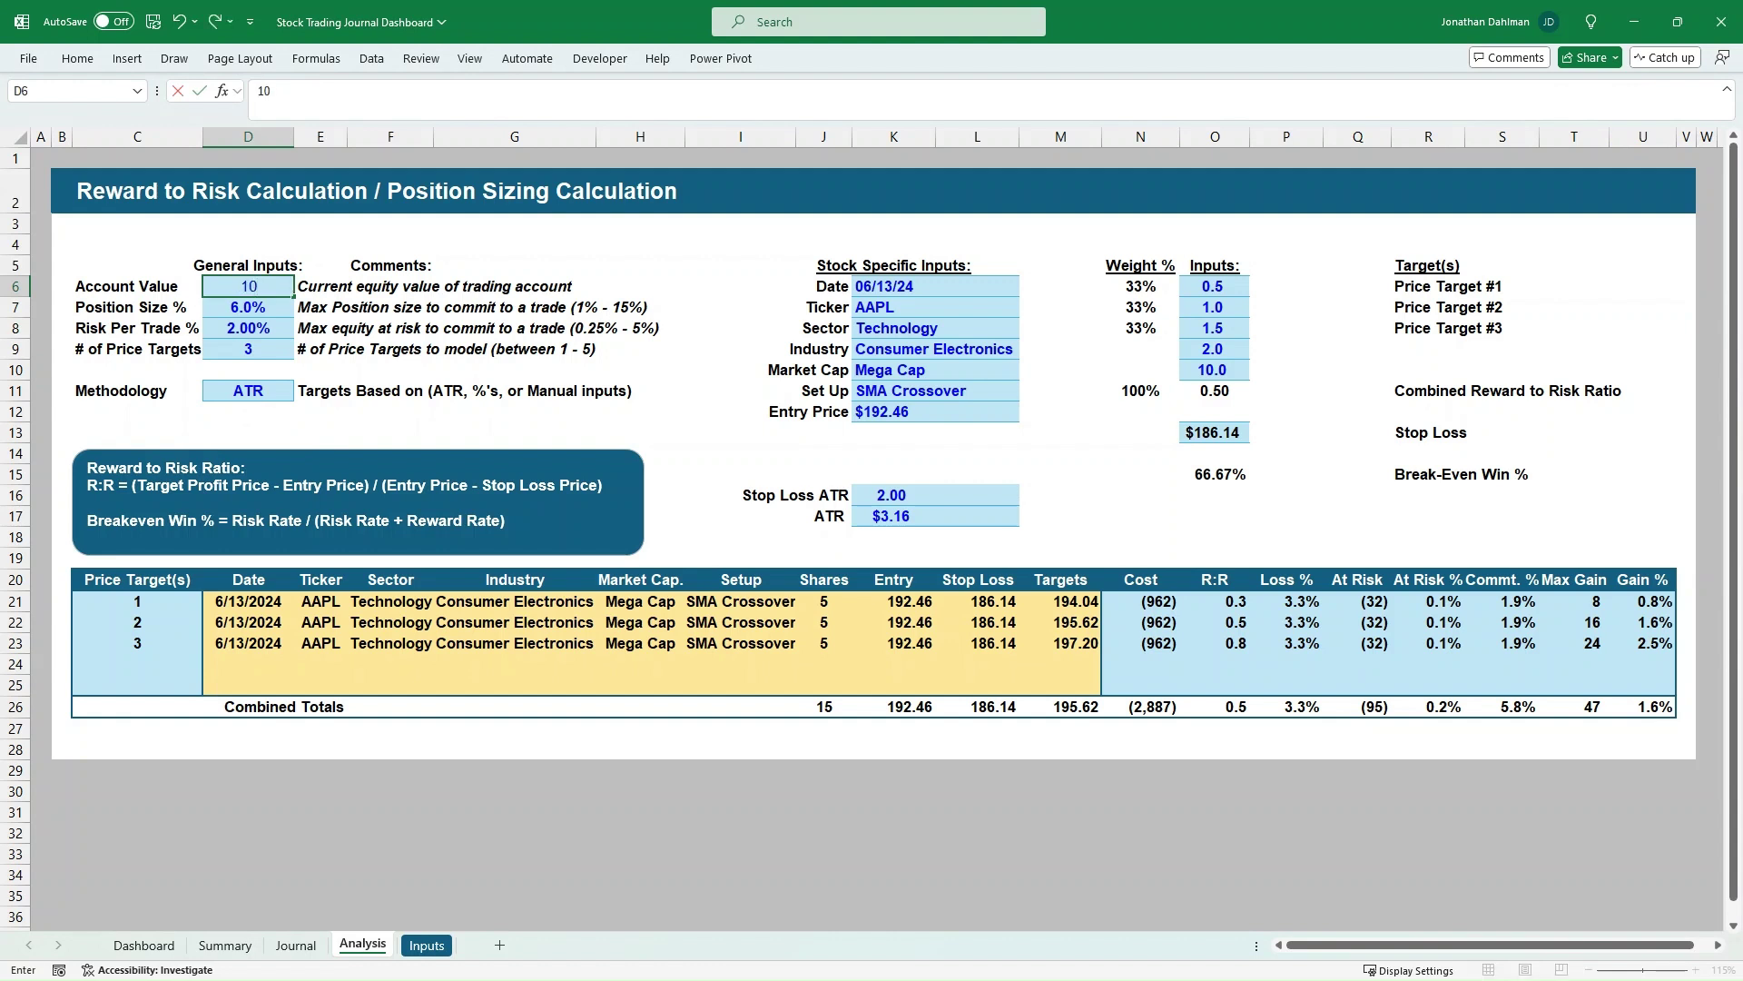
type("0,000000")
key("Return")
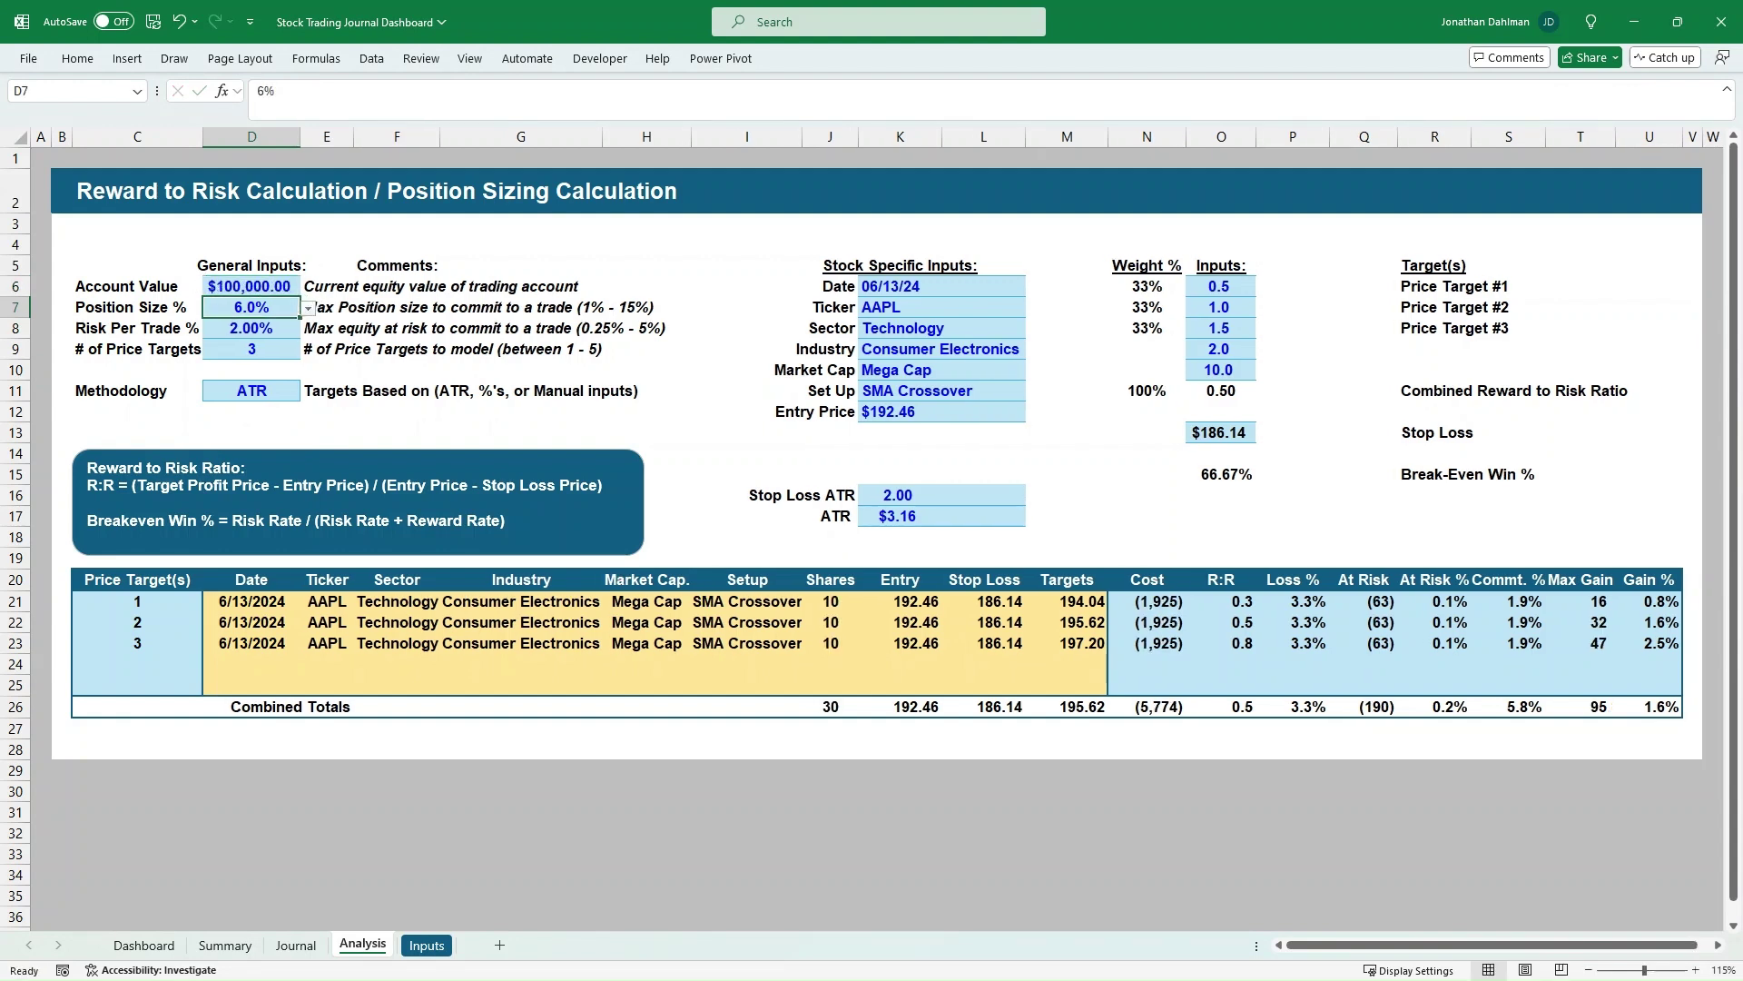
Set the stock-specific ticker to NVDA and the industry to Semiconductors.
left_click(899, 307)
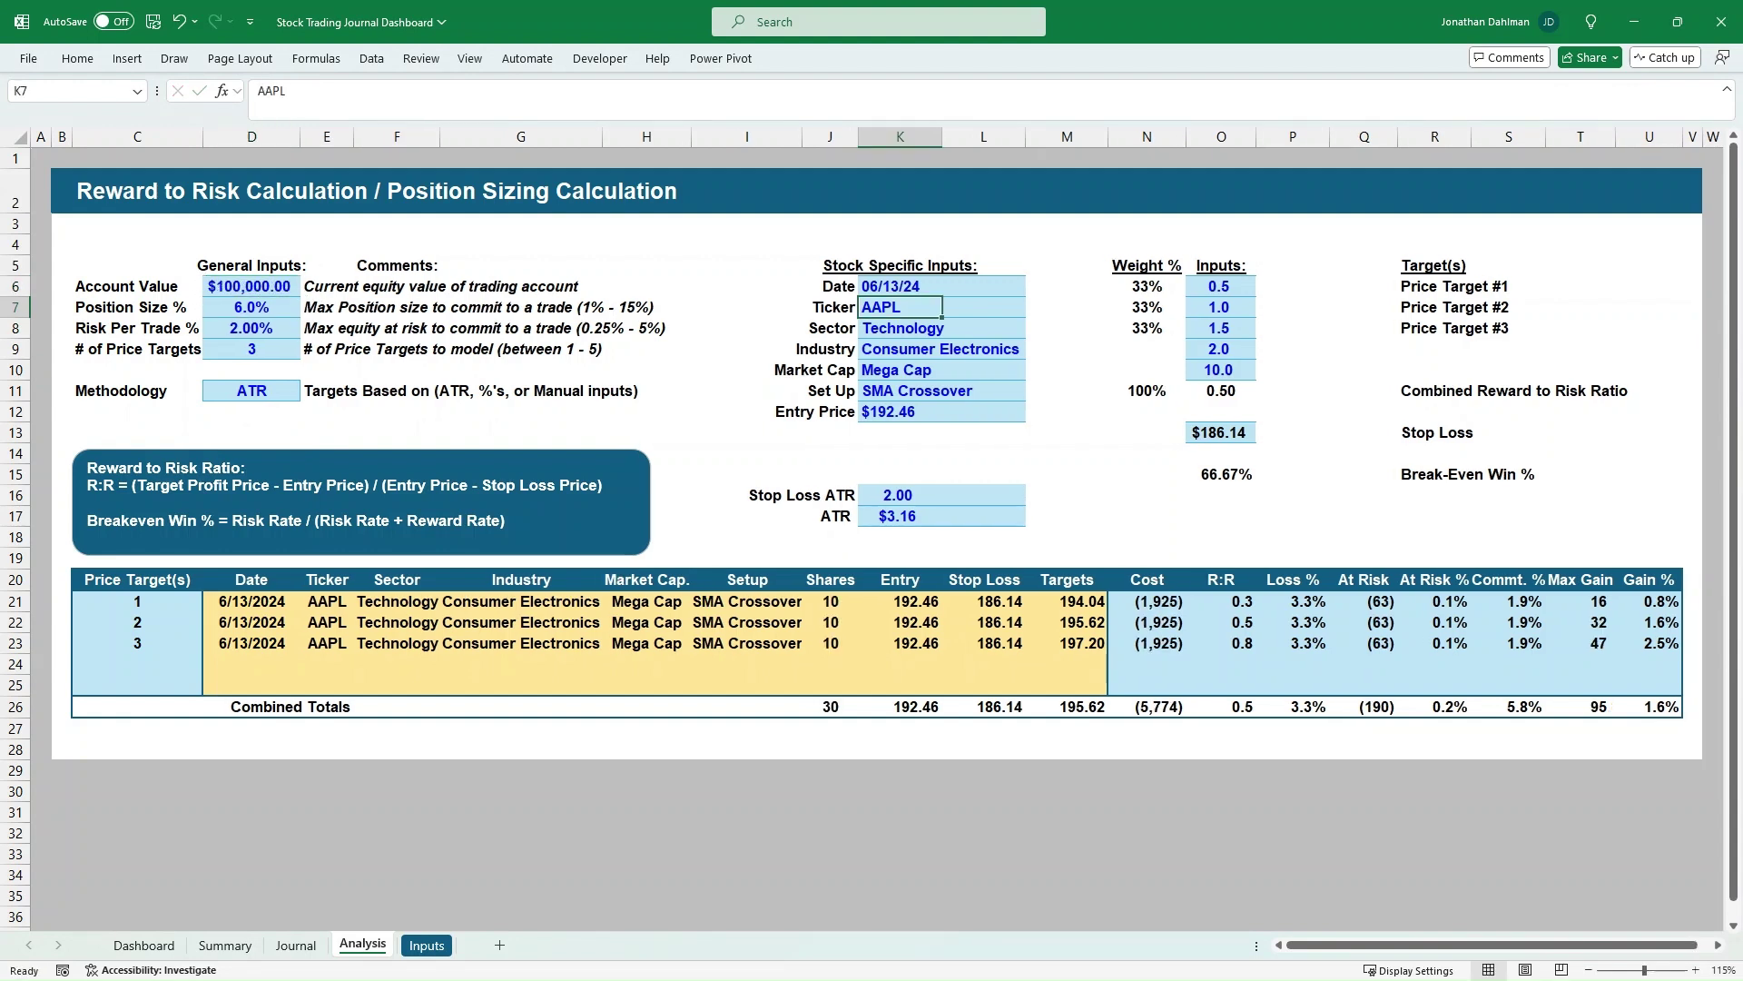
type("NVDA")
key("Return")
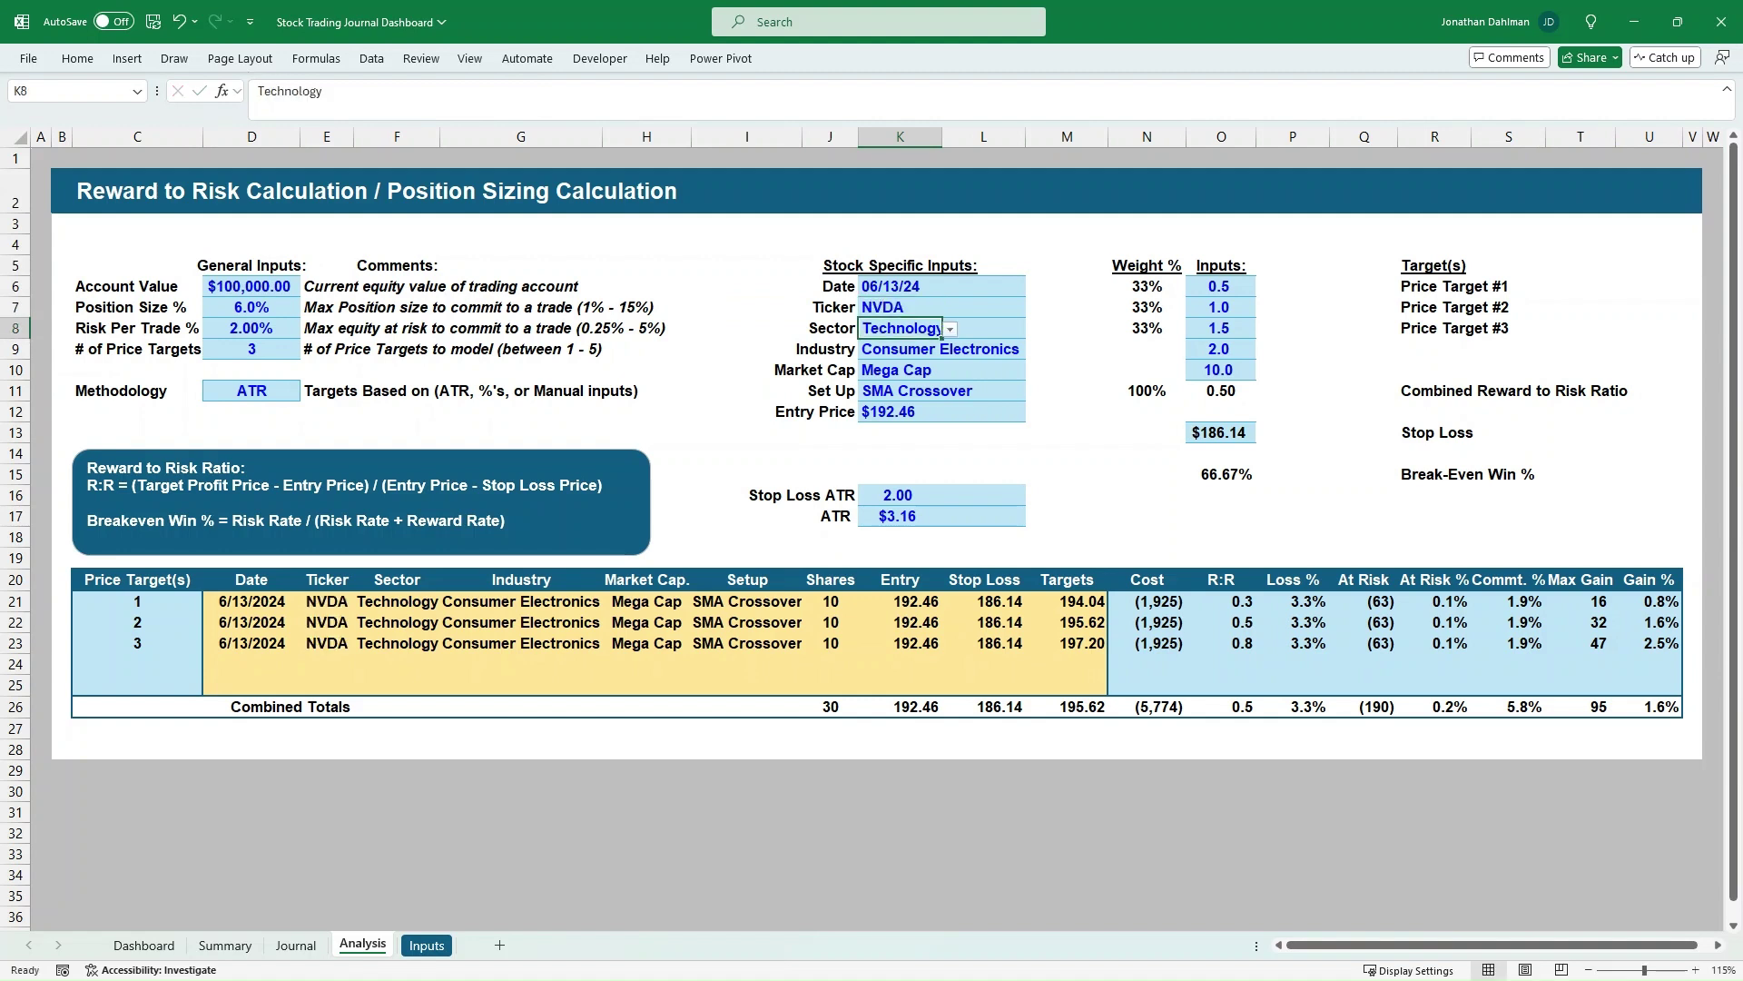
key("Return")
key("Return")
type("Se")
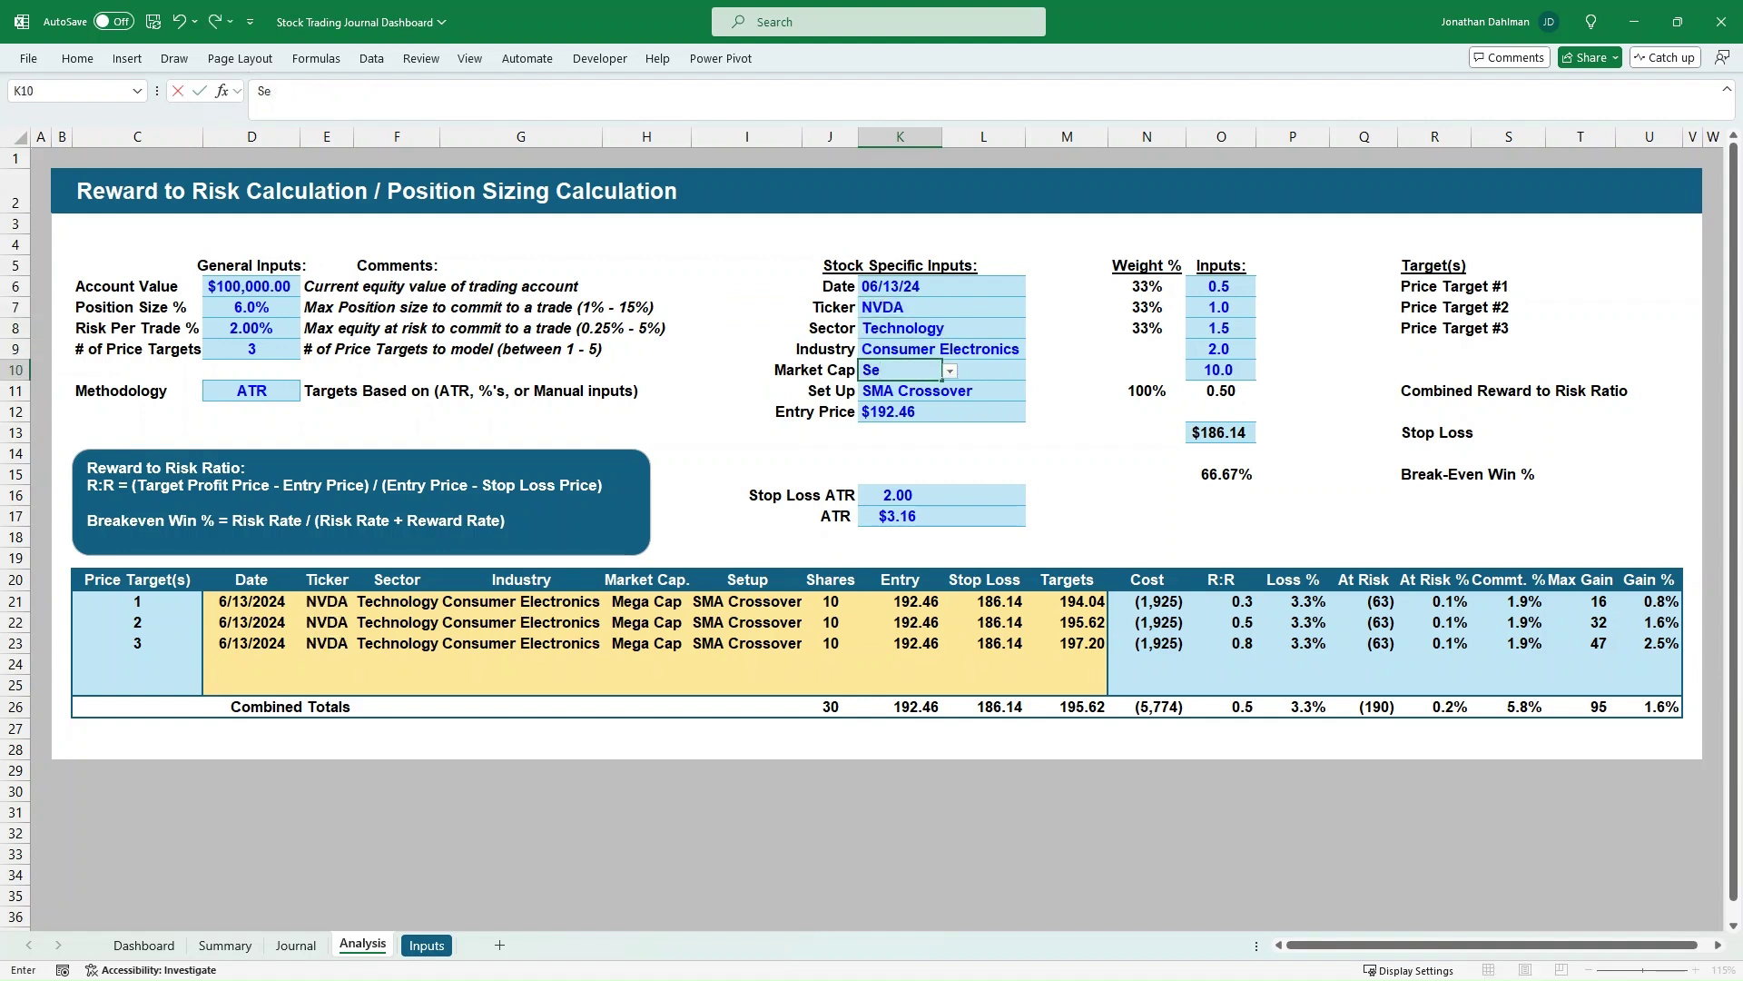
key("Escape")
key("Up")
type("Sem")
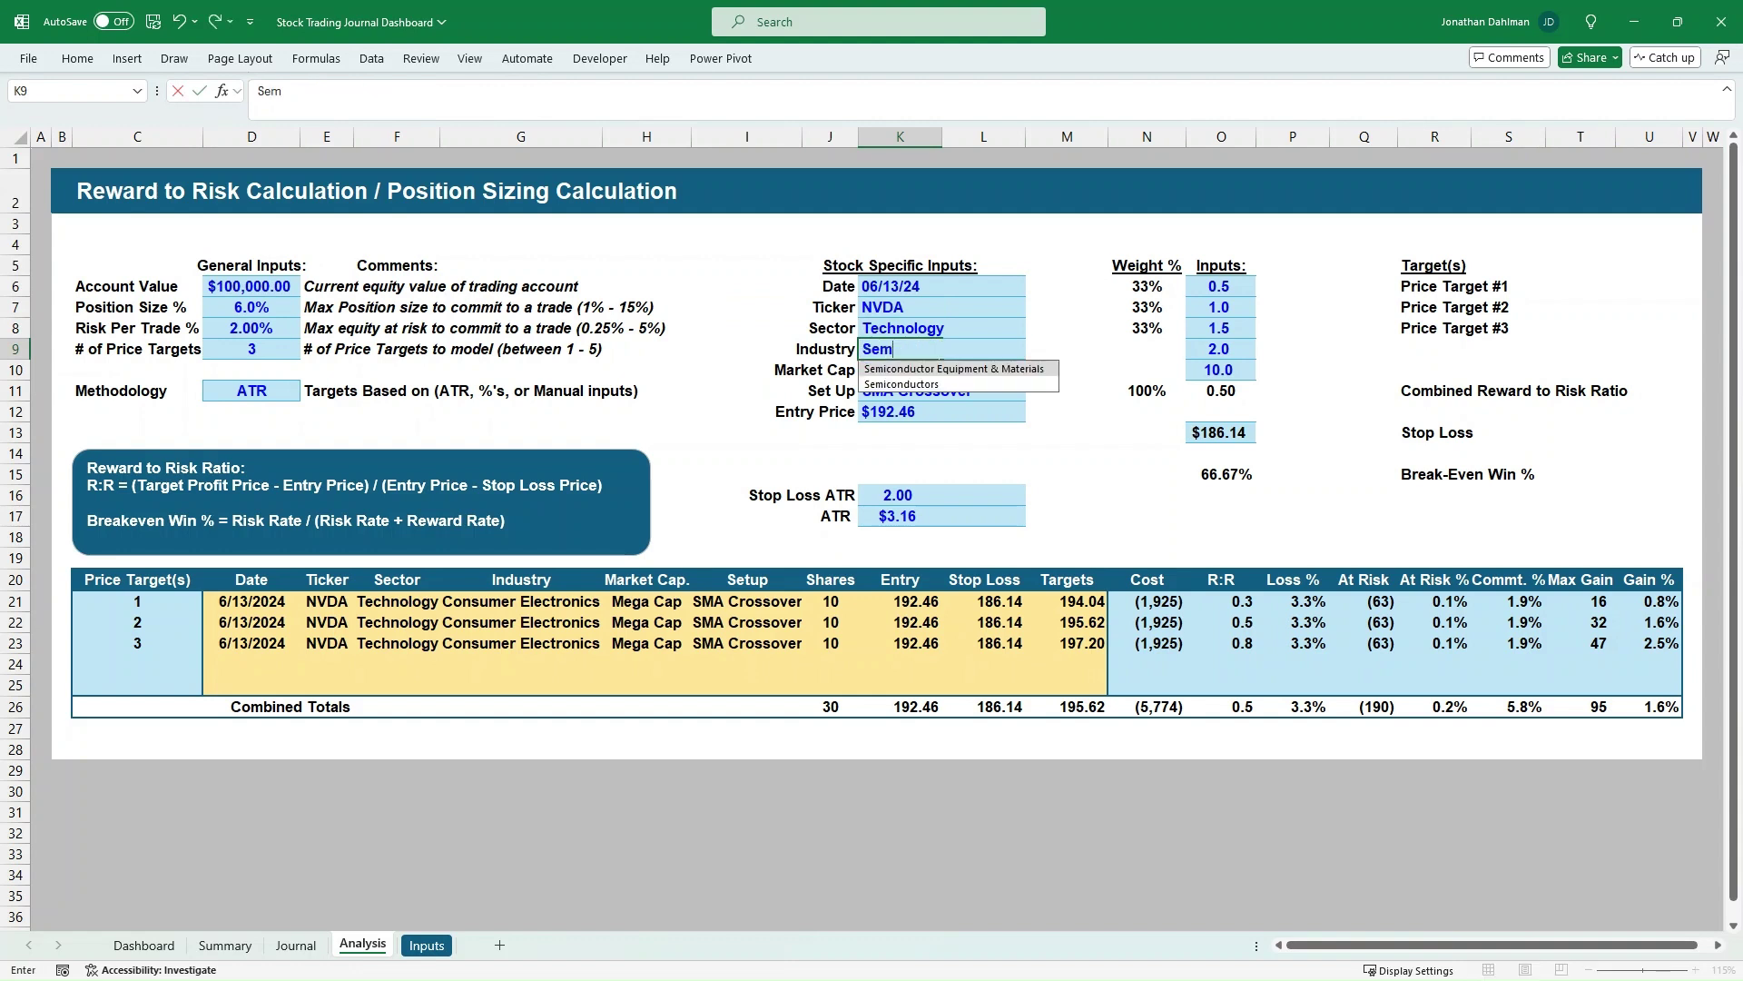
key("Down")
key("Return")
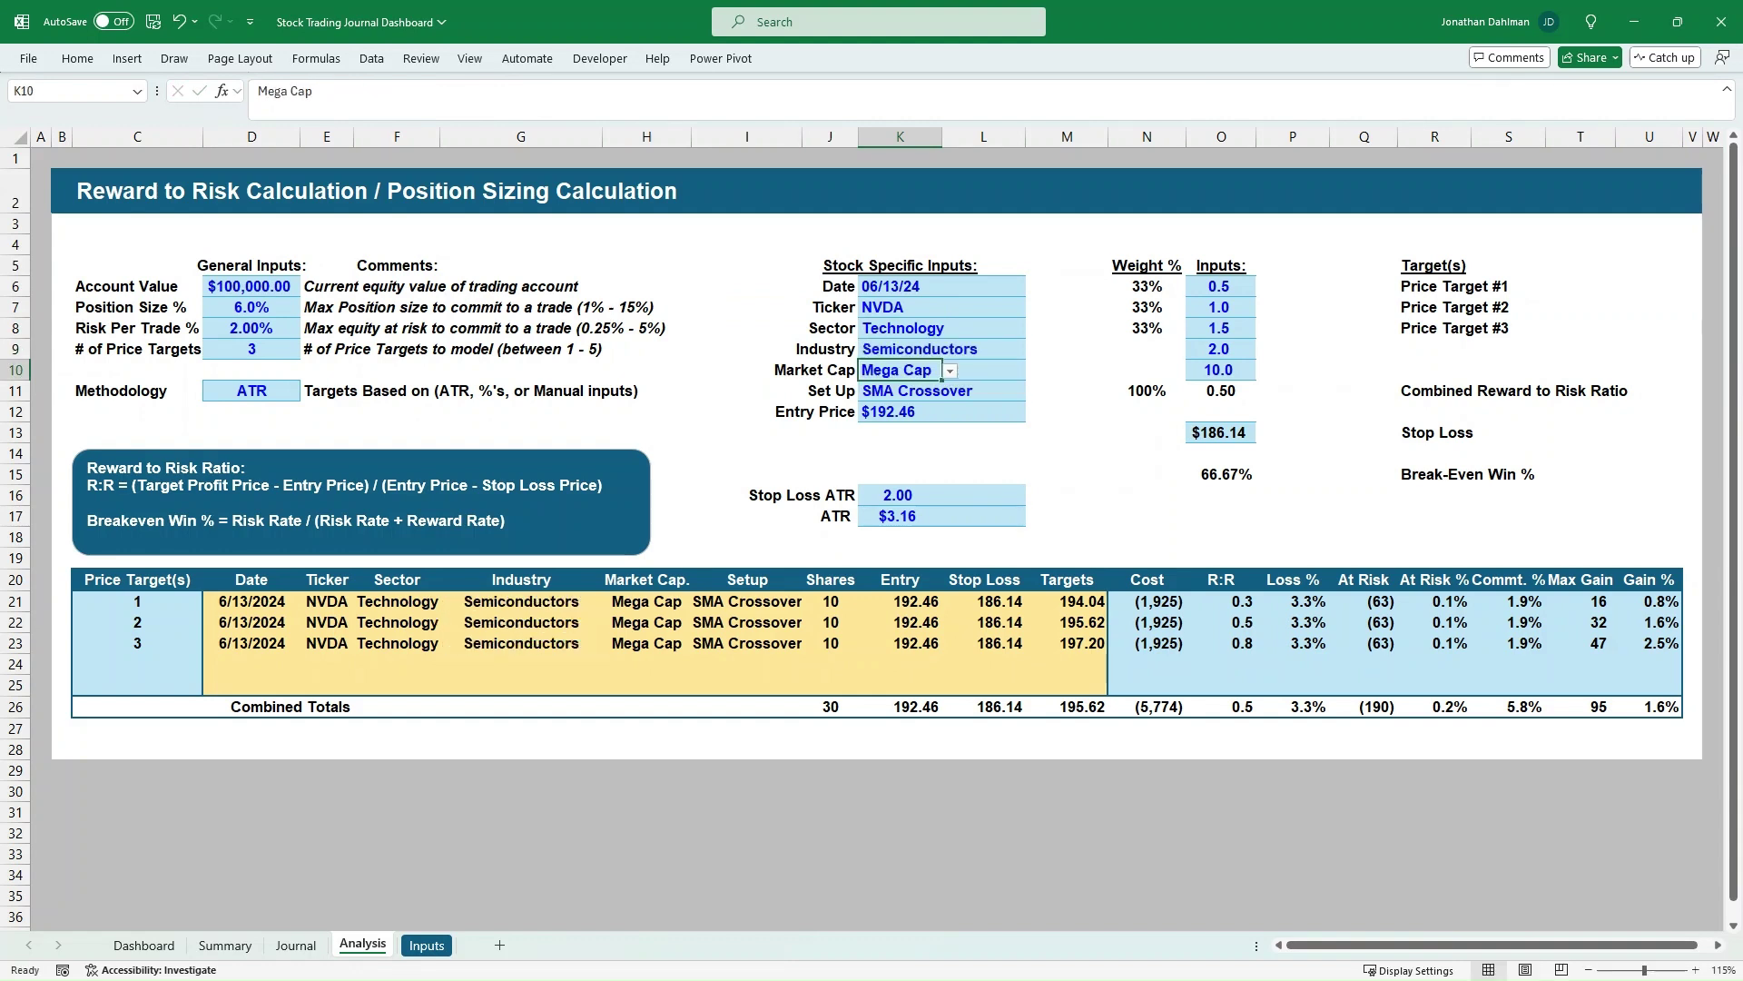
Change the trade's Set Up in the stock-specific inputs to New High.
key("Return")
key("alt+Down")
key("Down")
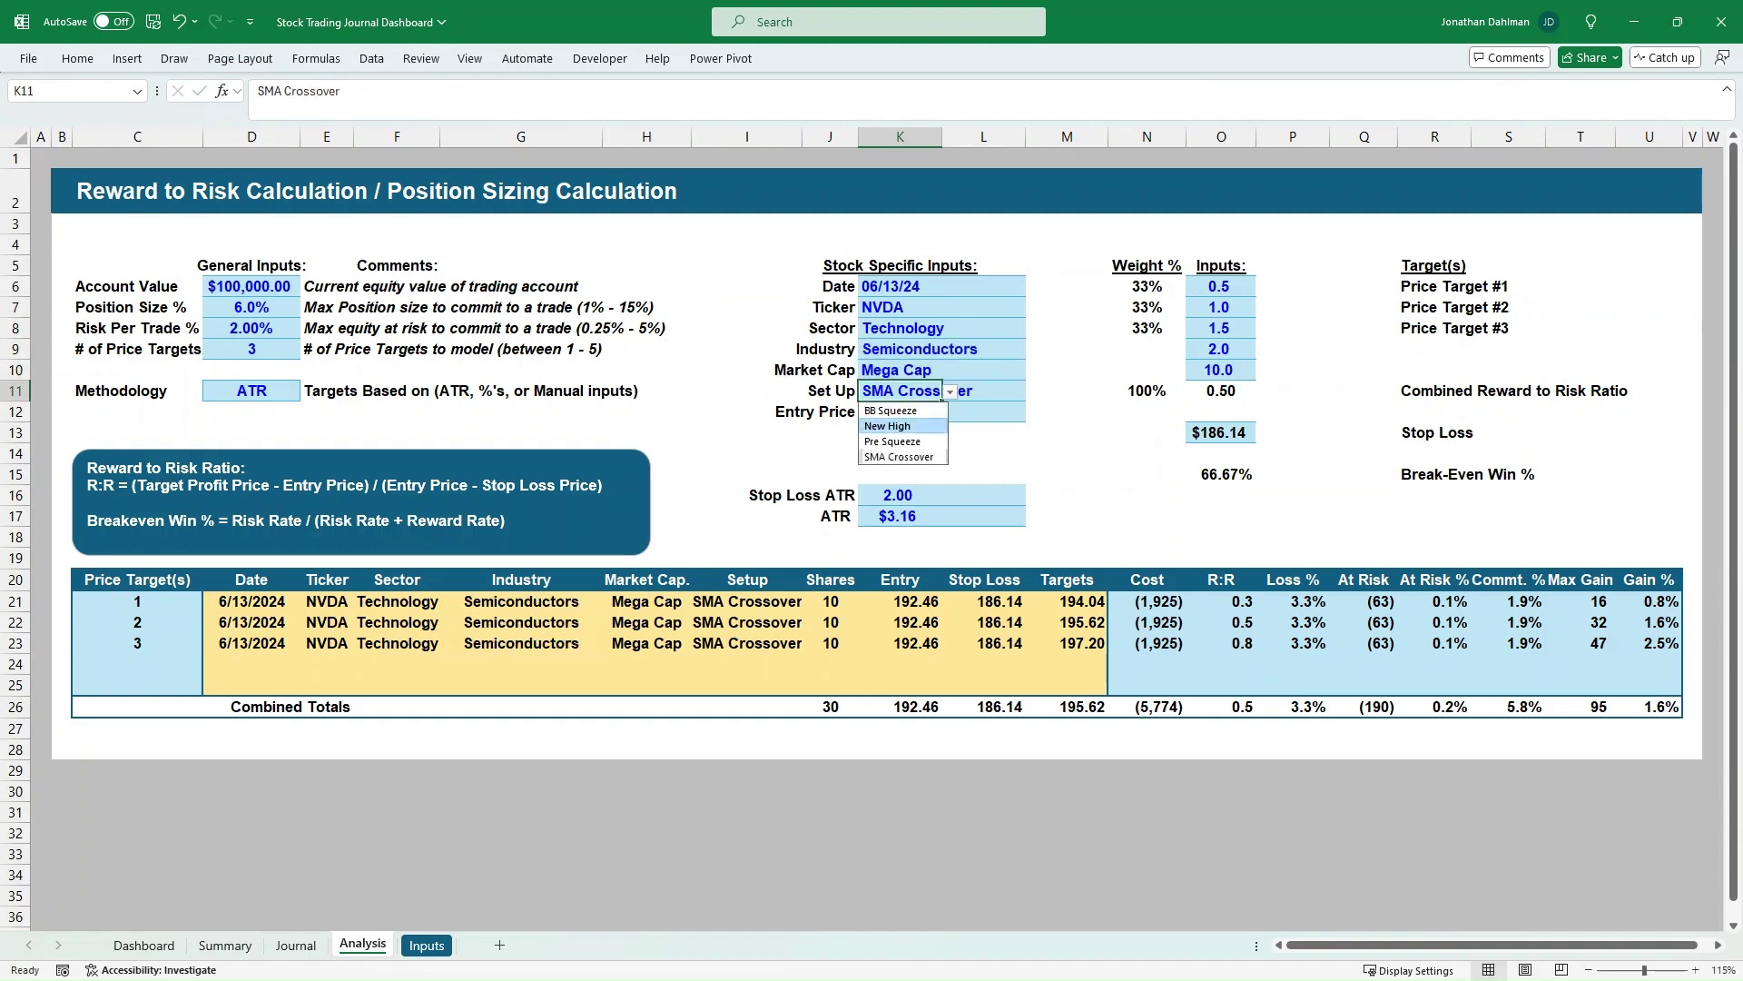
key("Return")
key("Return")
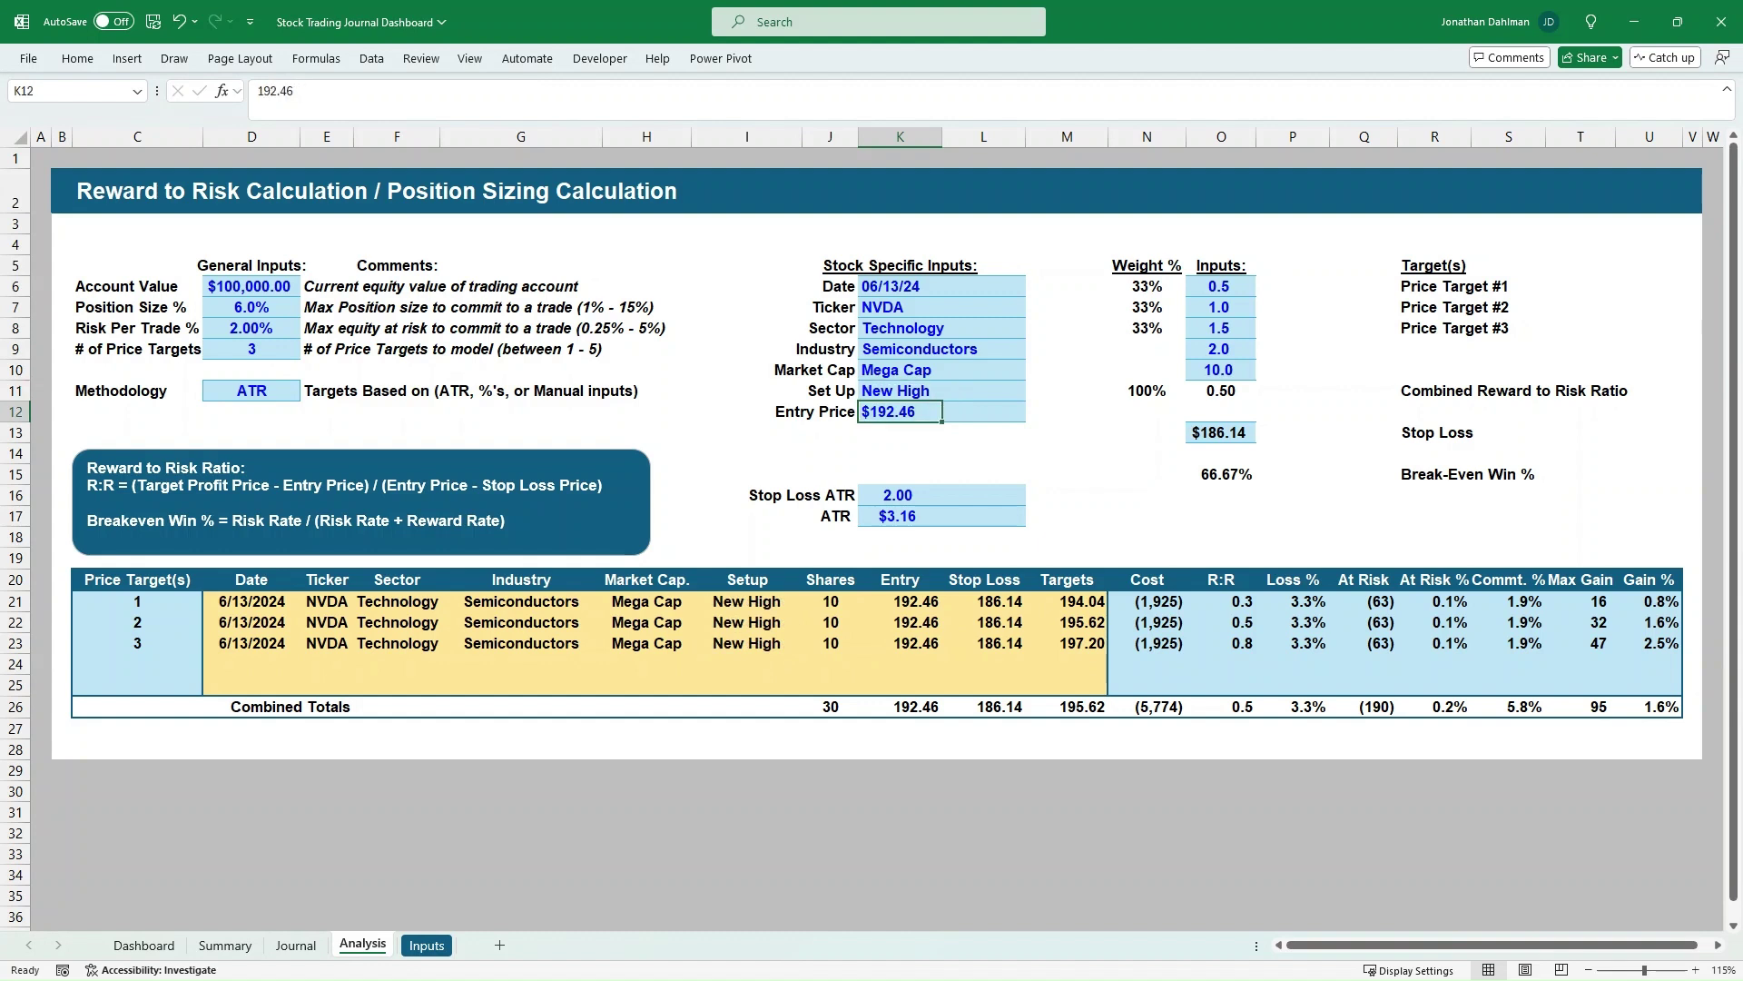
left_click(899, 516)
Set the inputs for price targets 1 to 3 to 1, 1.5 and 2.5, and clear the two unused target inputs.
left_click(1220, 286)
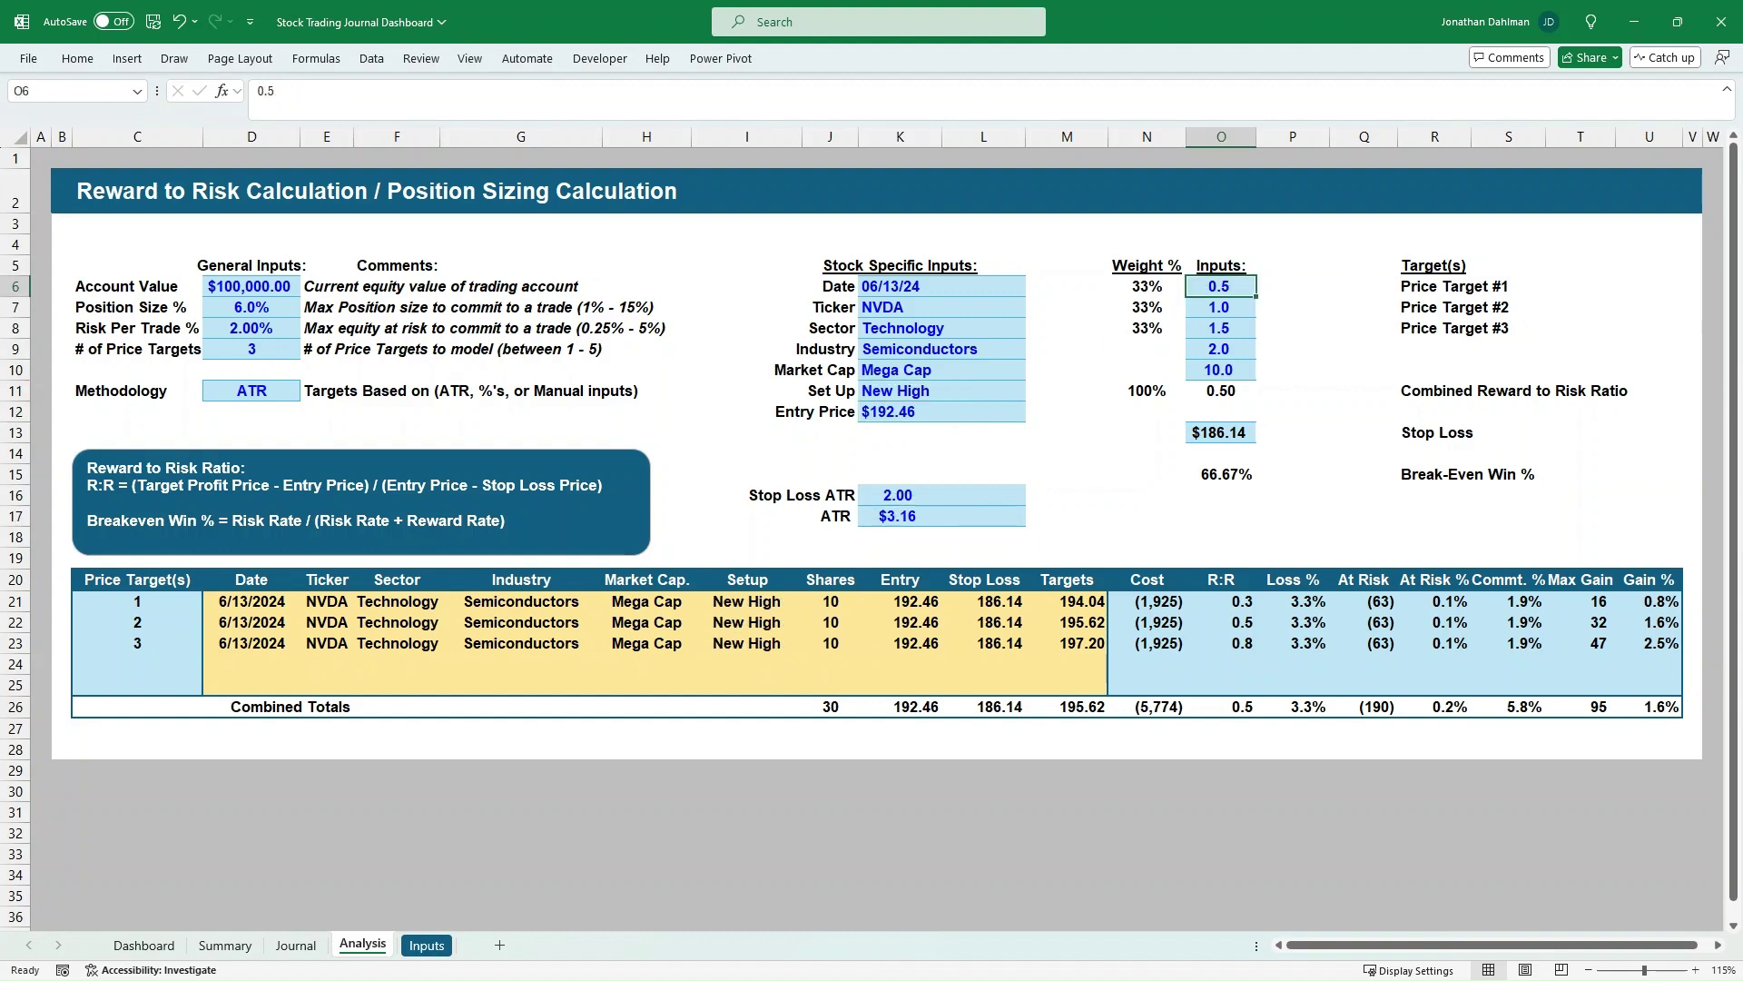
type("1")
key("Return")
type("1.5")
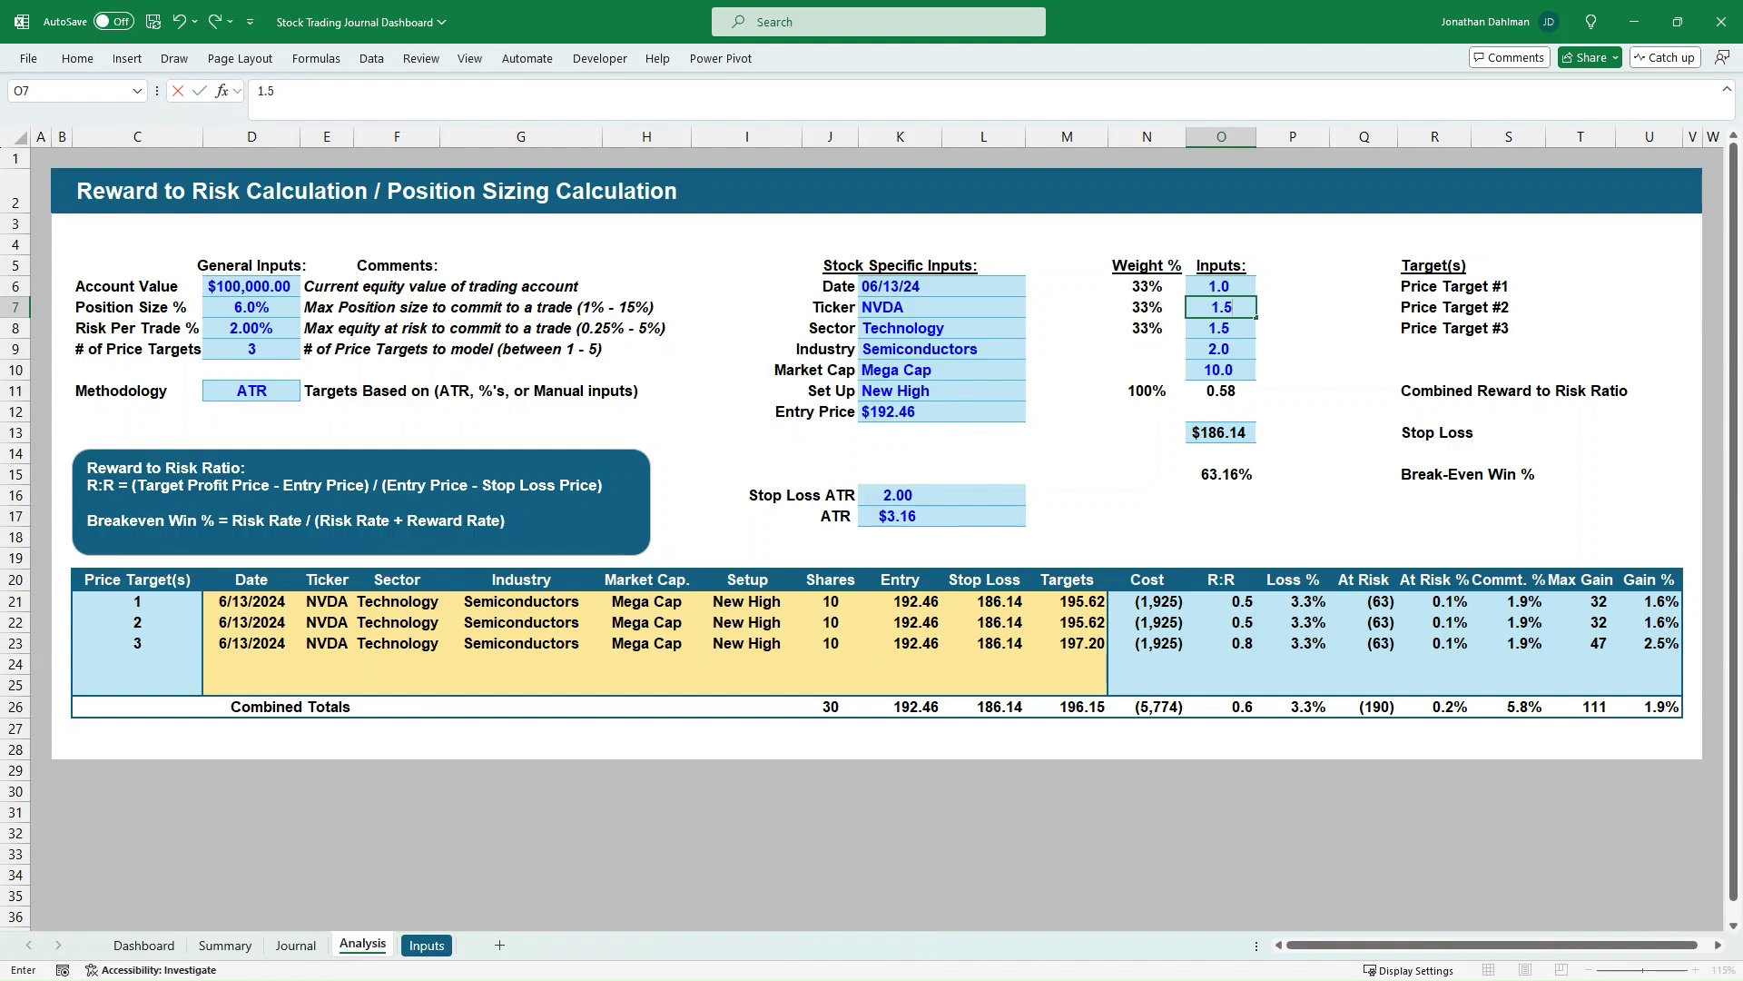
key("Return")
type("2.5")
key("Return")
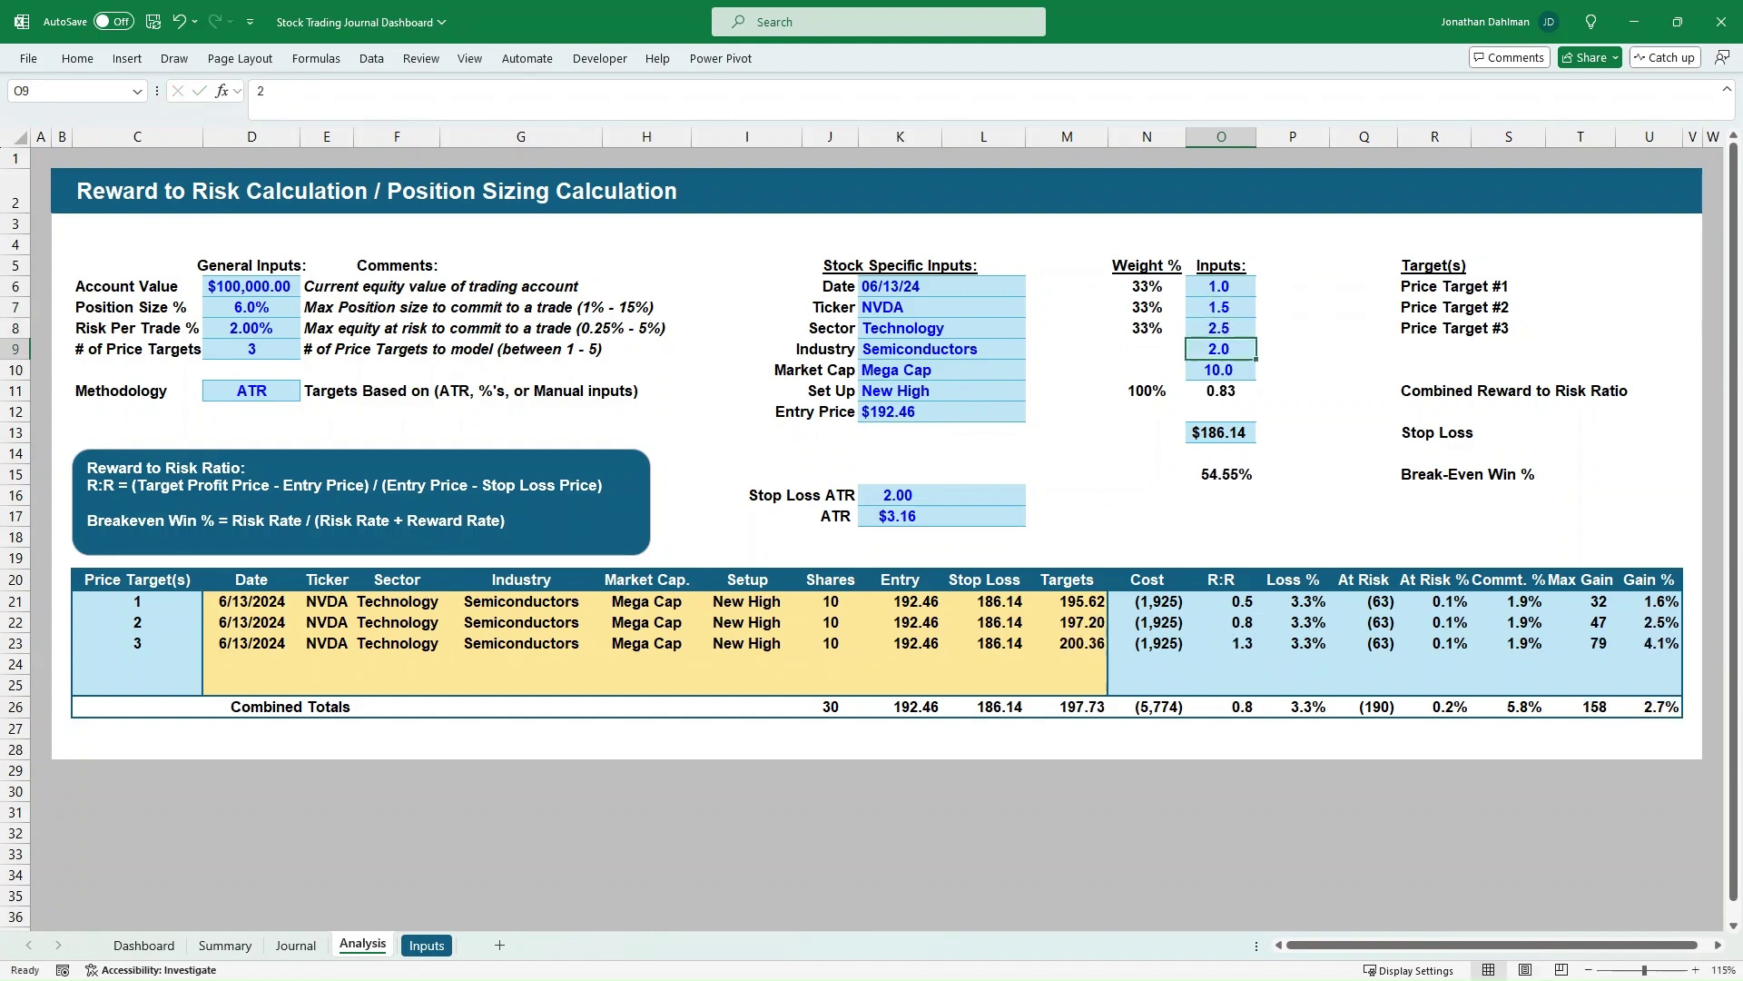
key("shift+Down")
key("Delete")
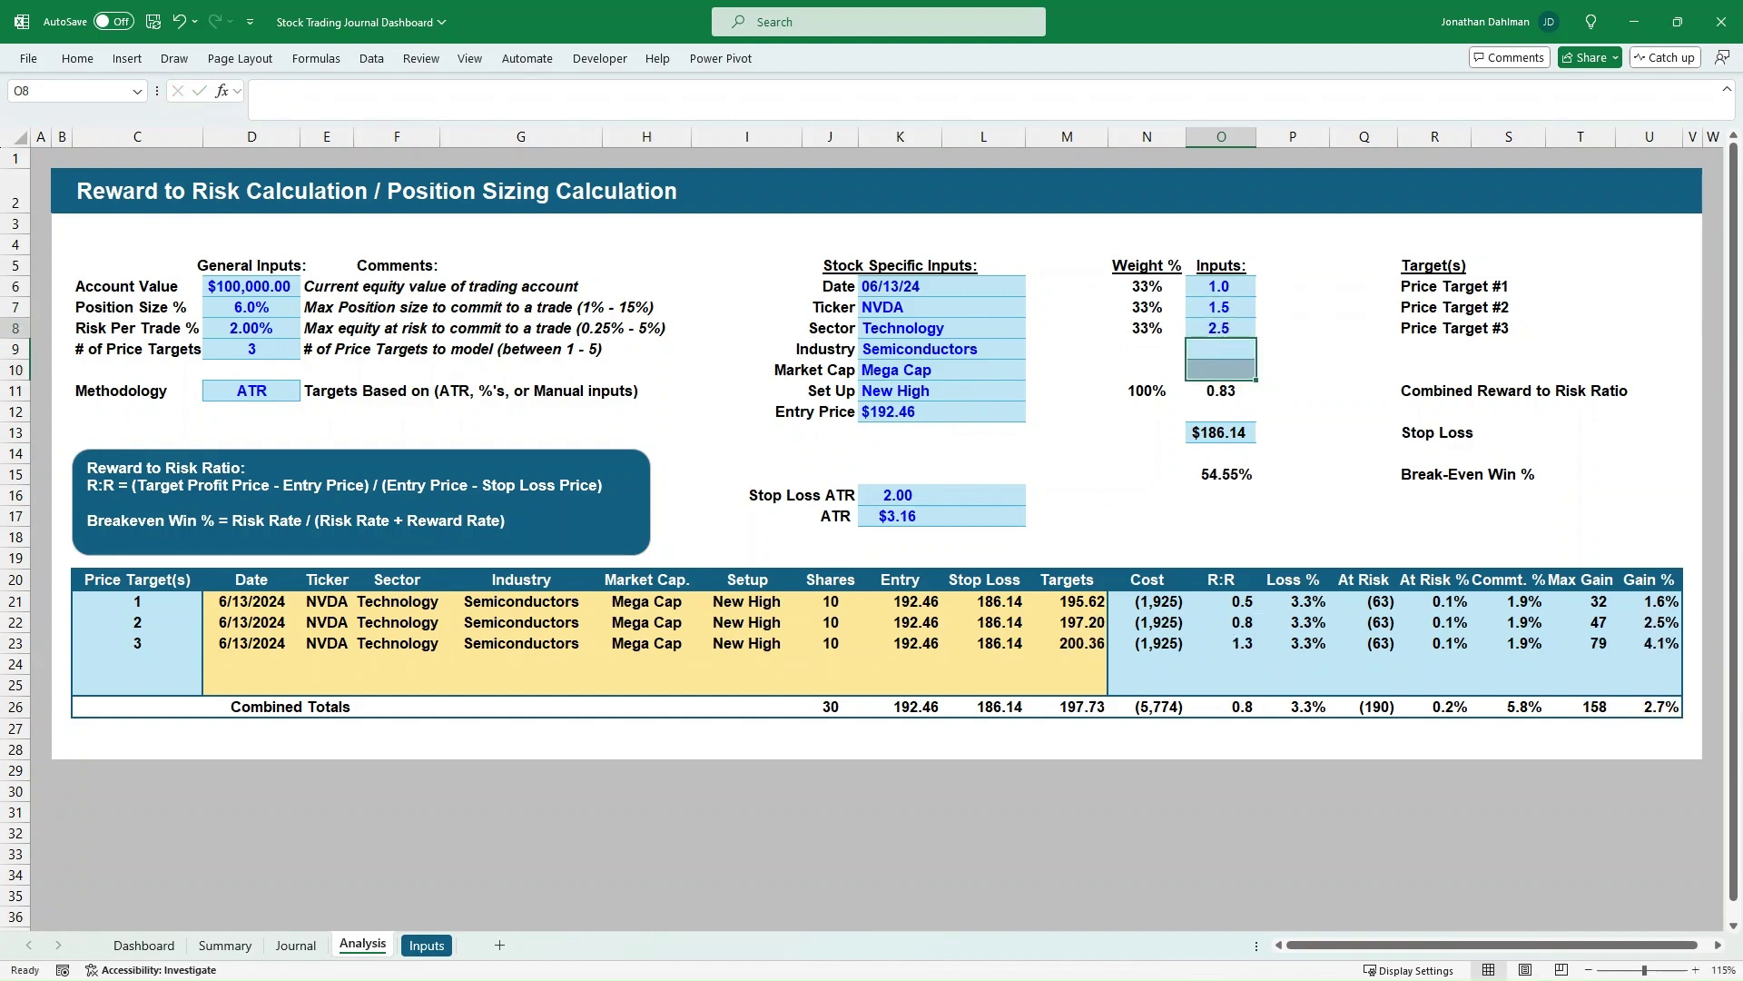
key("Up")
Copy the three NVDA target rows from Date through Targets and paste them as values below the last trade in the Journal.
left_click_drag(252, 601, 1066, 643)
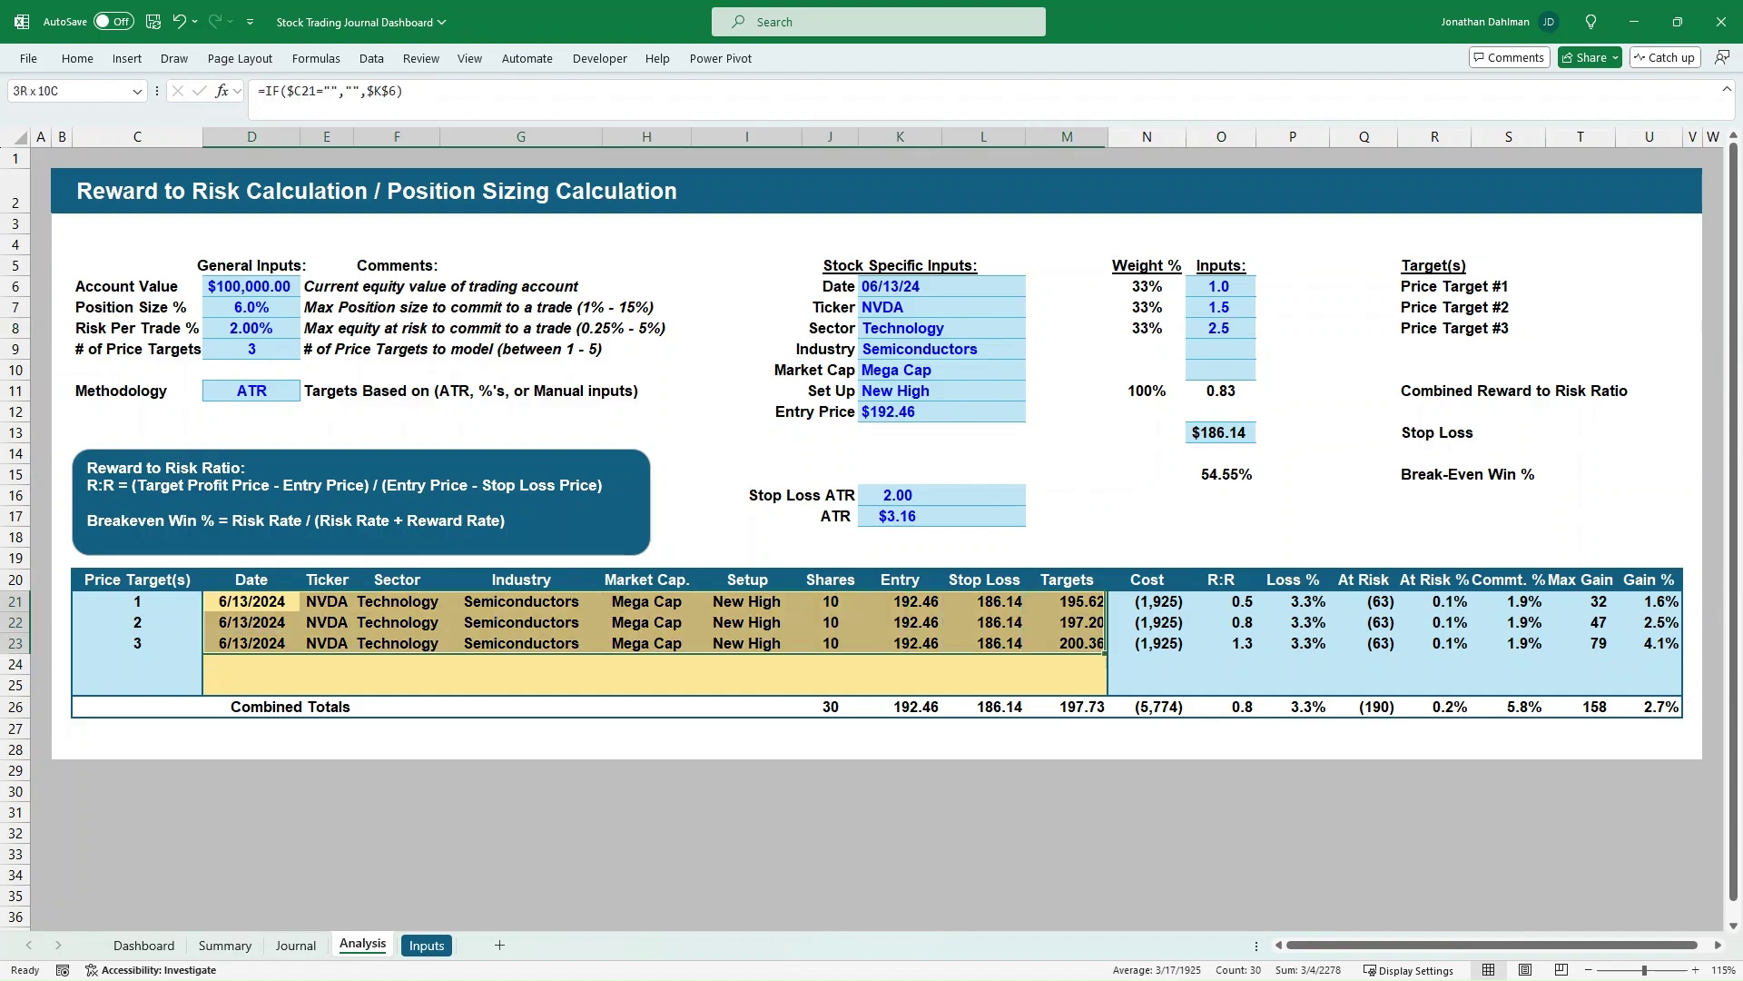
key("ctrl+c")
key("ctrl+Page_Up")
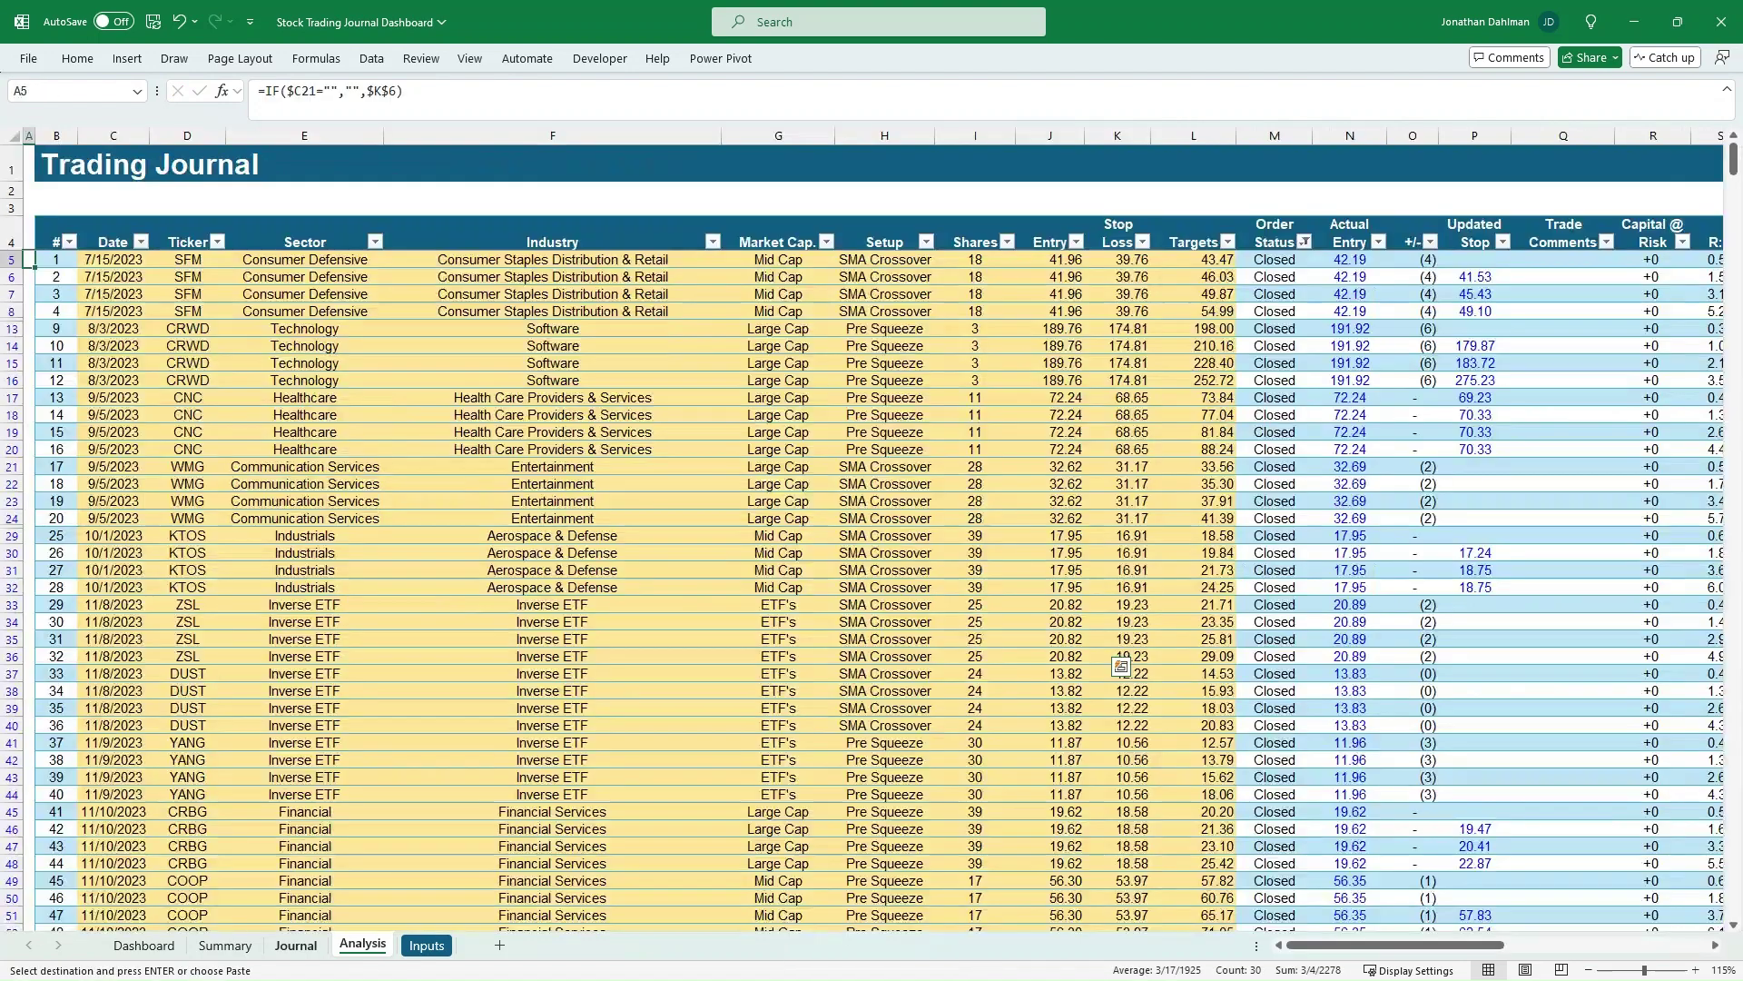
scroll(879, 591, "down", 1)
left_click(112, 777)
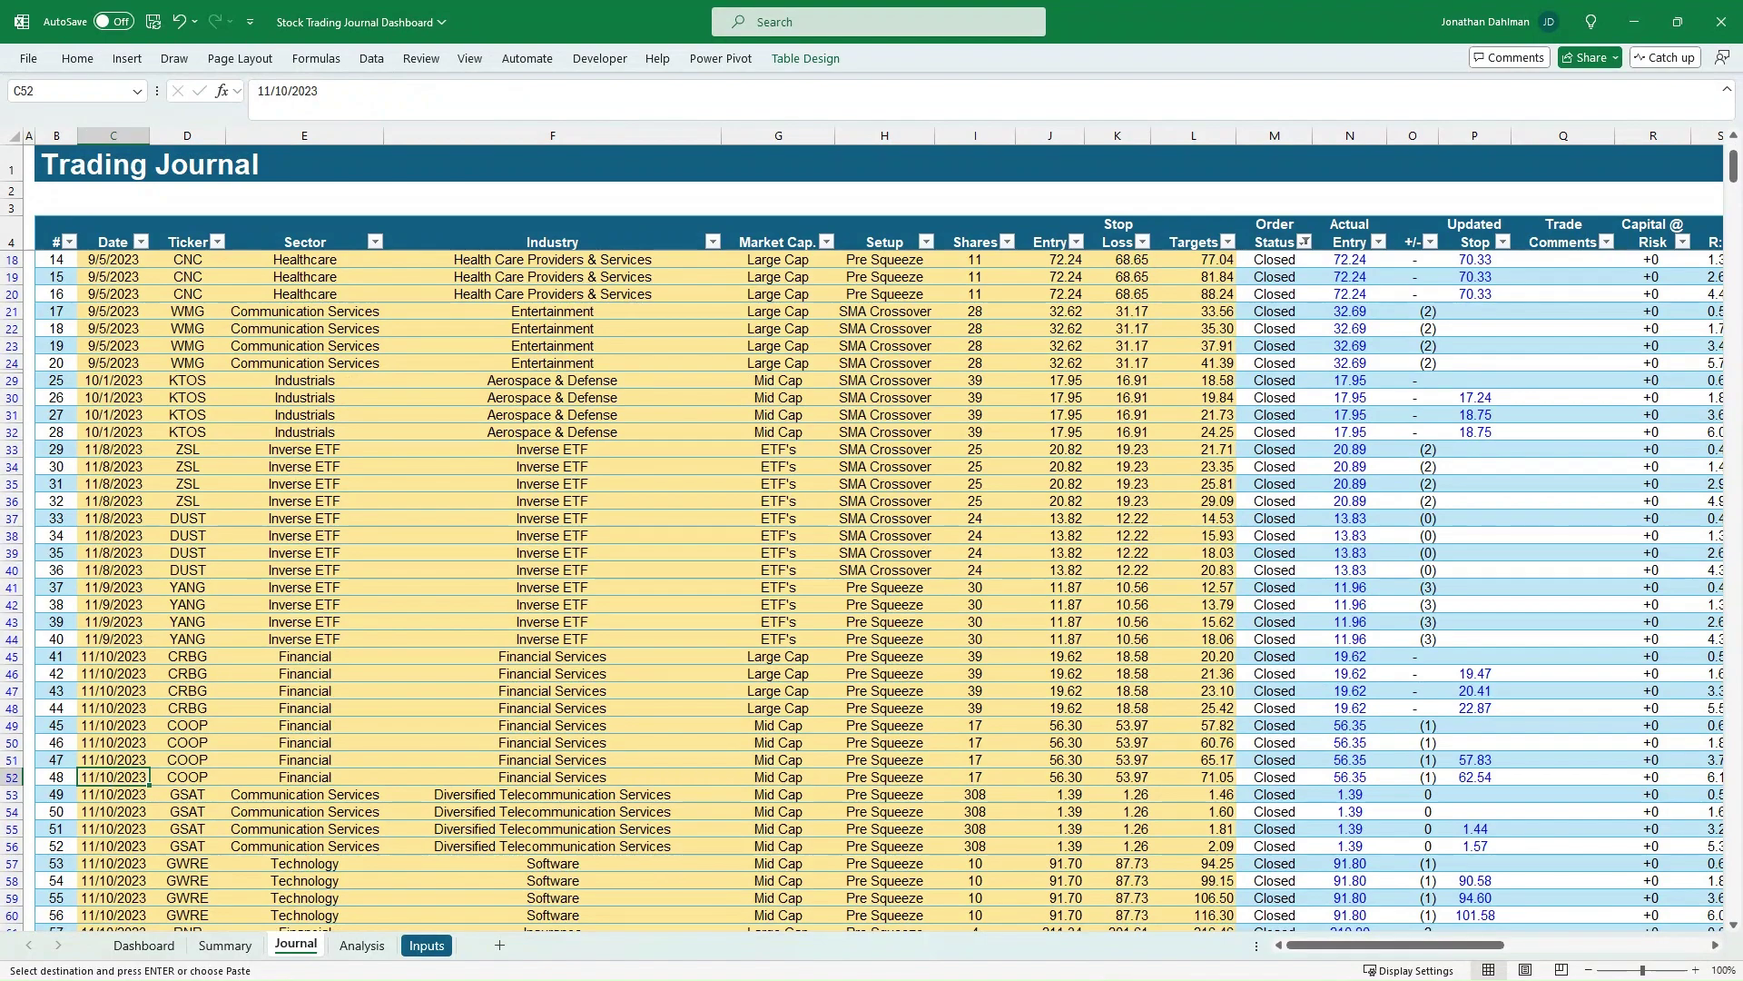
key("ctrl+Down")
key("Down")
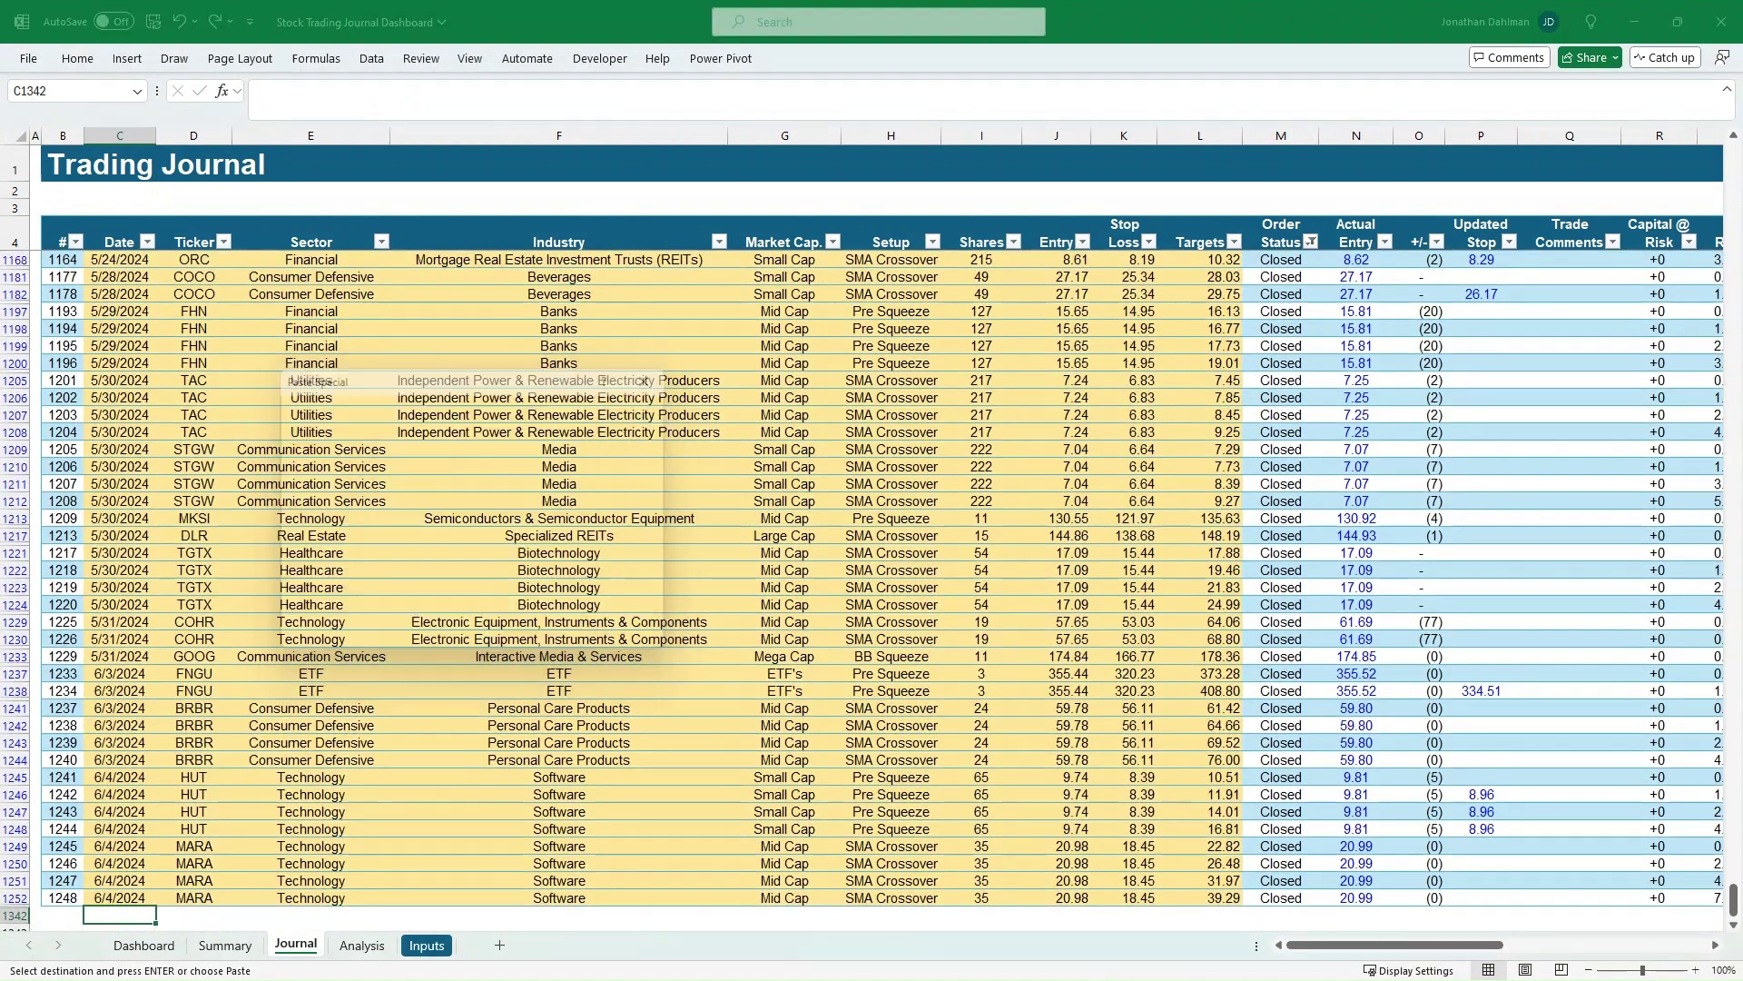
key("Return")
Check the new NVDA rows at the end of the Journal and review the Summary and Dashboard sheets.
key("ctrl+c")
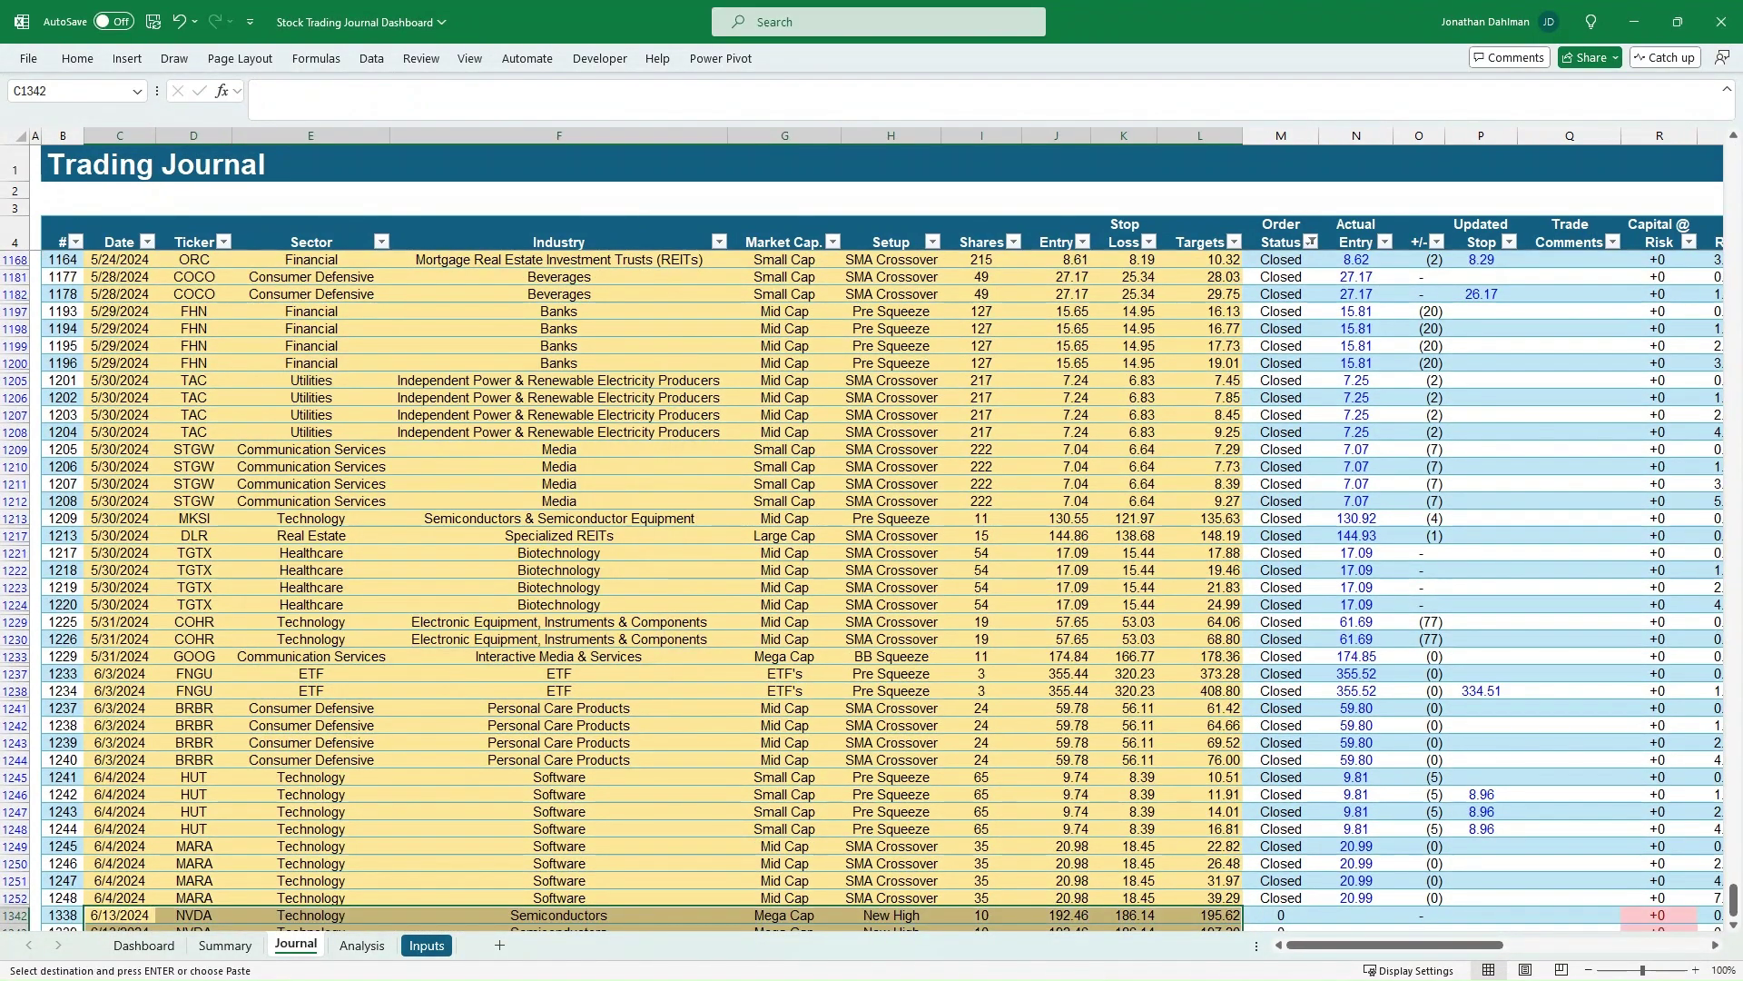
scroll(872, 591, "down", 2)
scroll(558, 654, "down", 8)
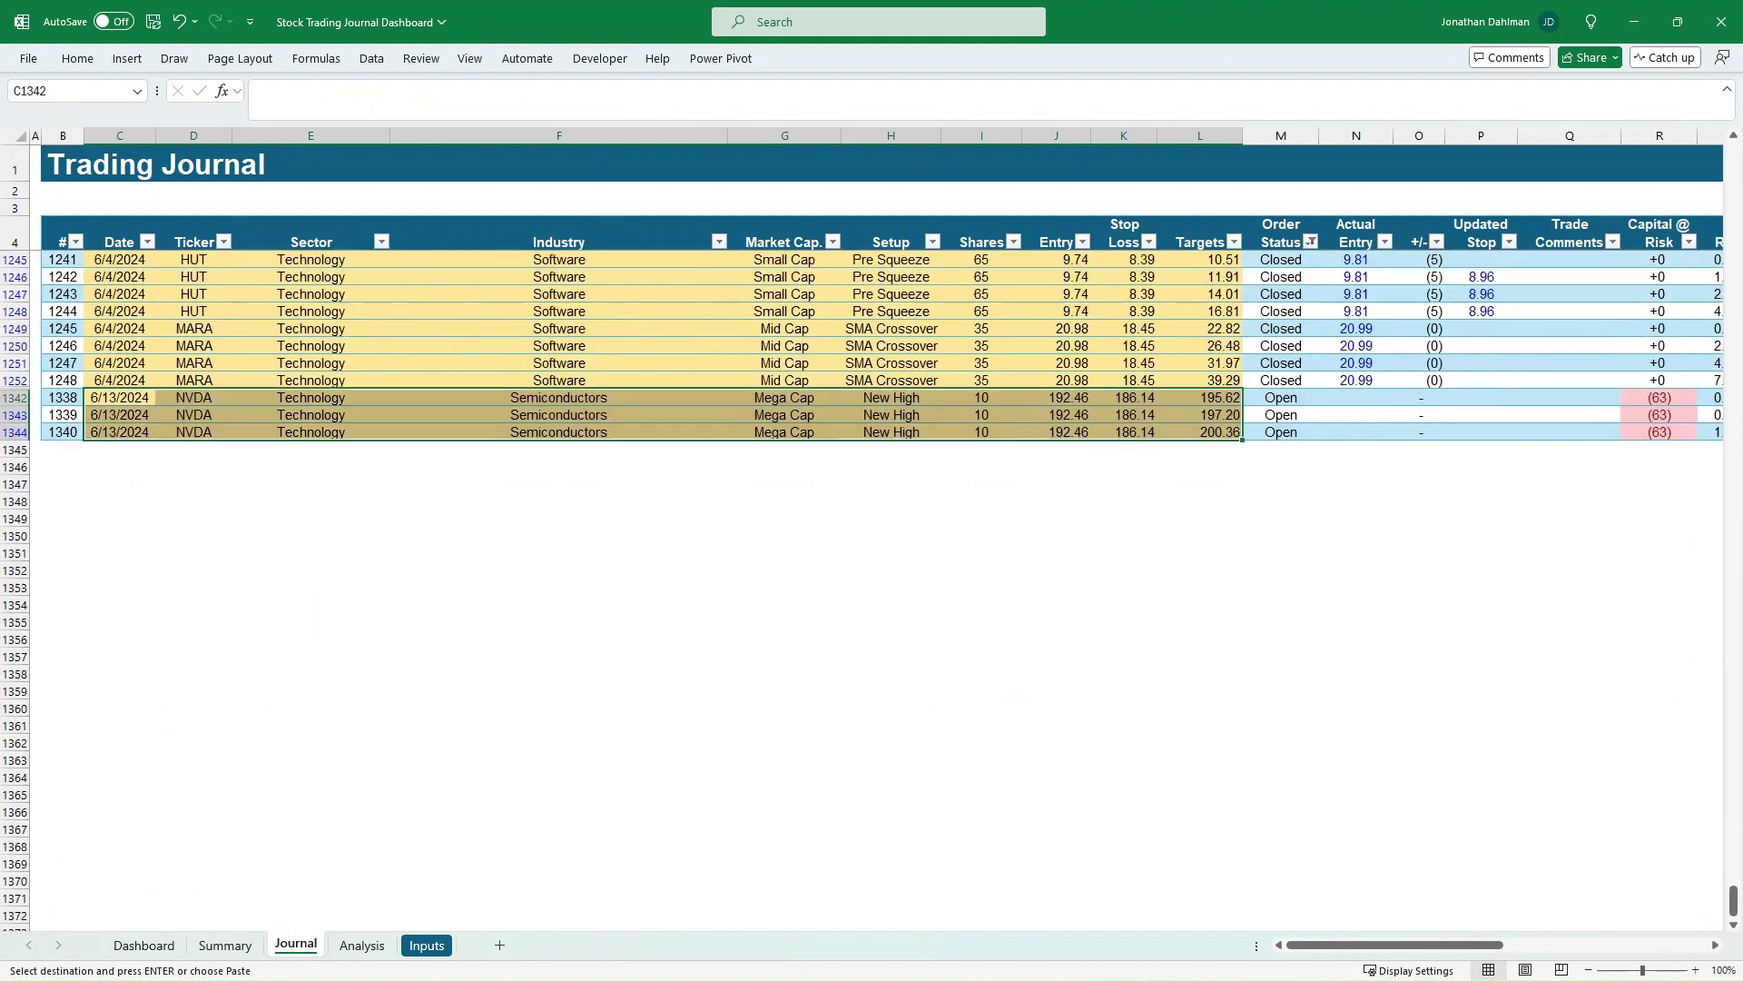
left_click(559, 655)
scroll(558, 654, "up", 3)
scroll(558, 500, "up", 1)
left_click(558, 500)
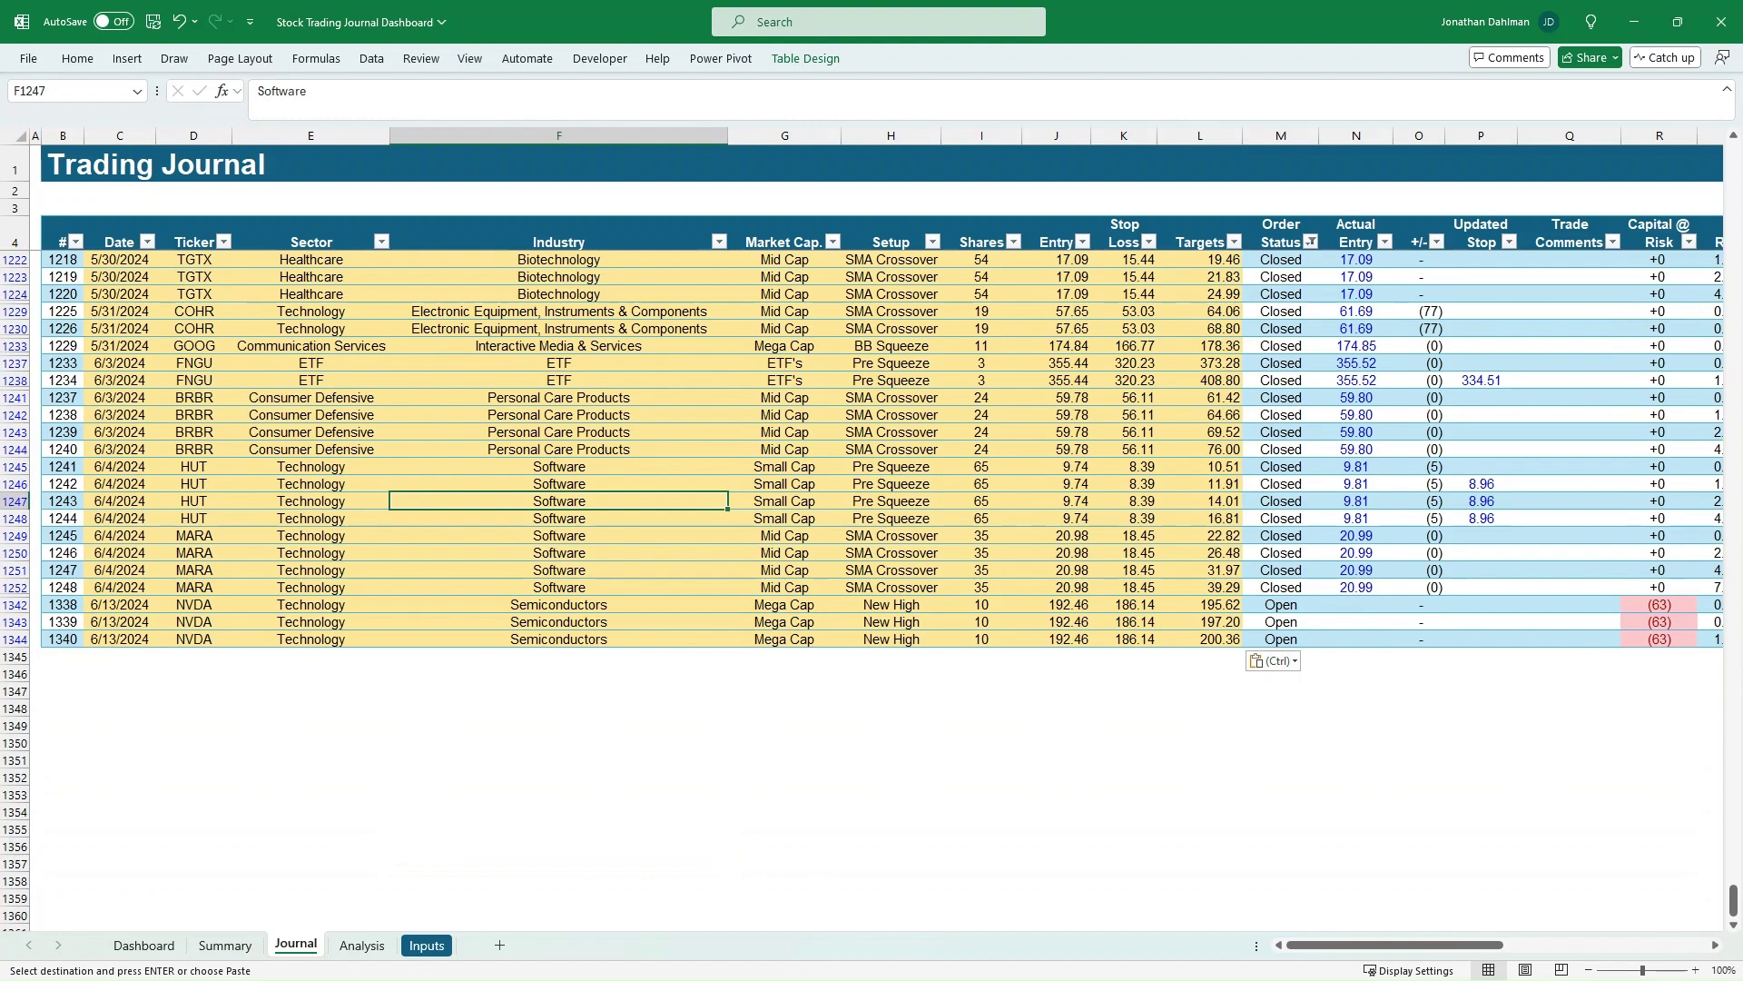
left_click(224, 944)
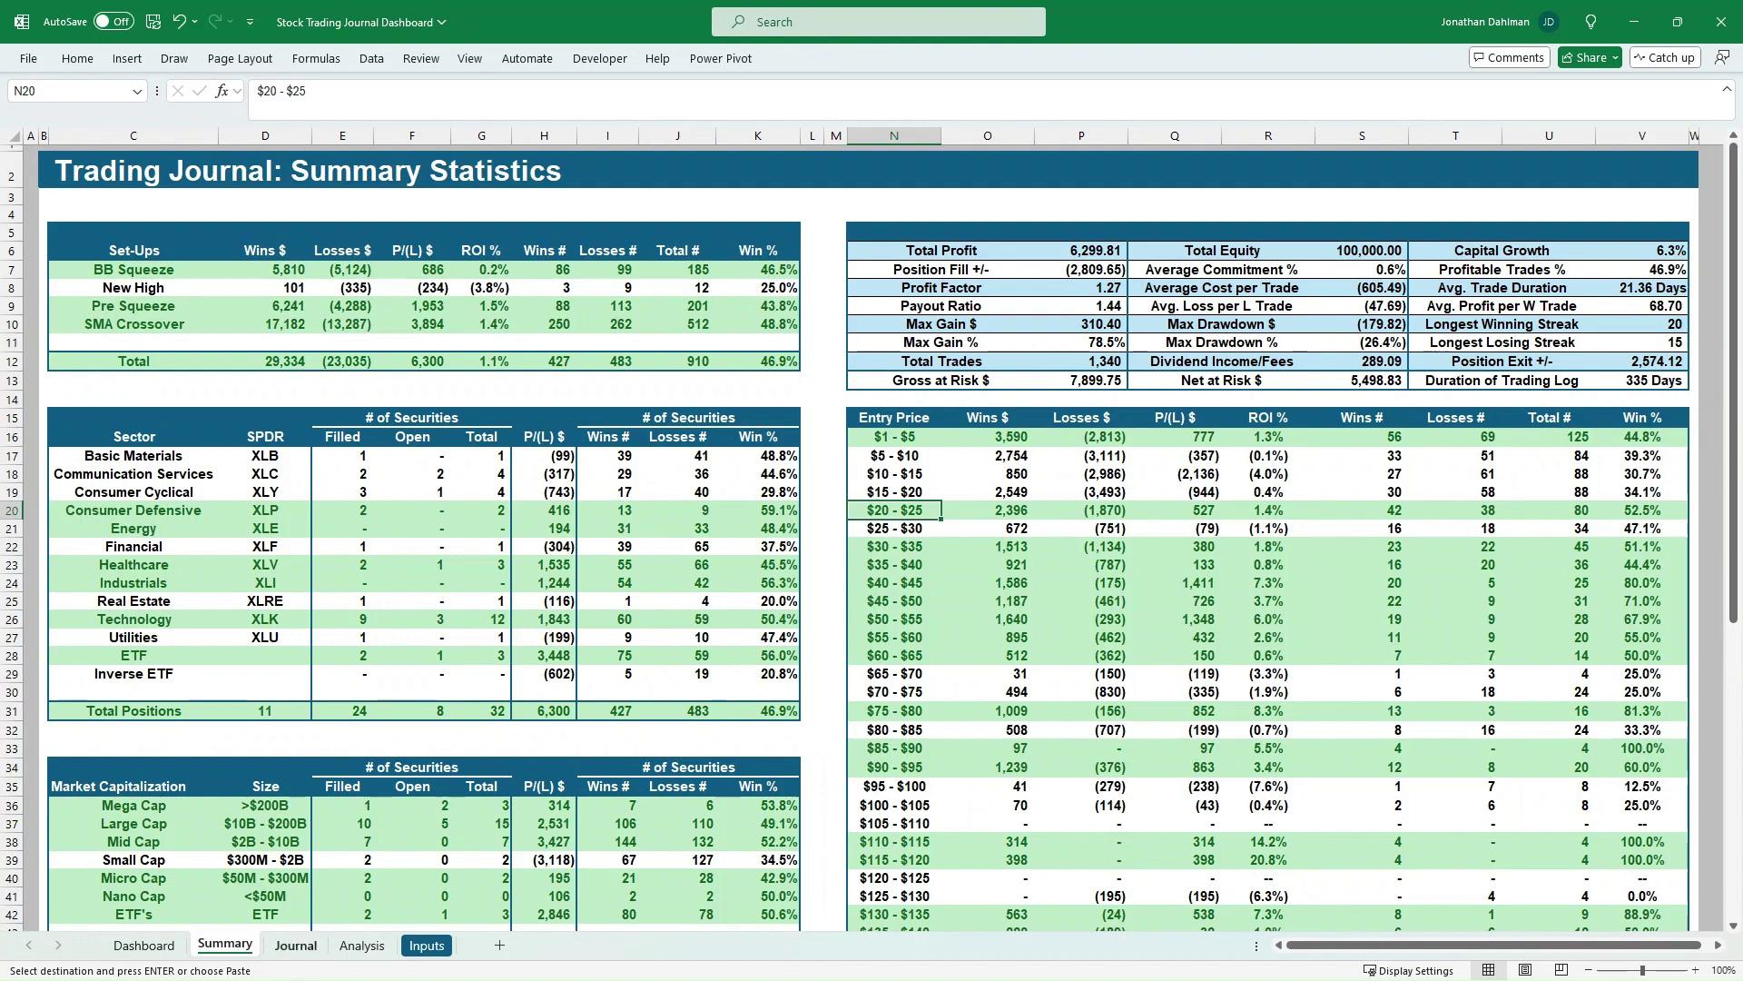
left_click(143, 944)
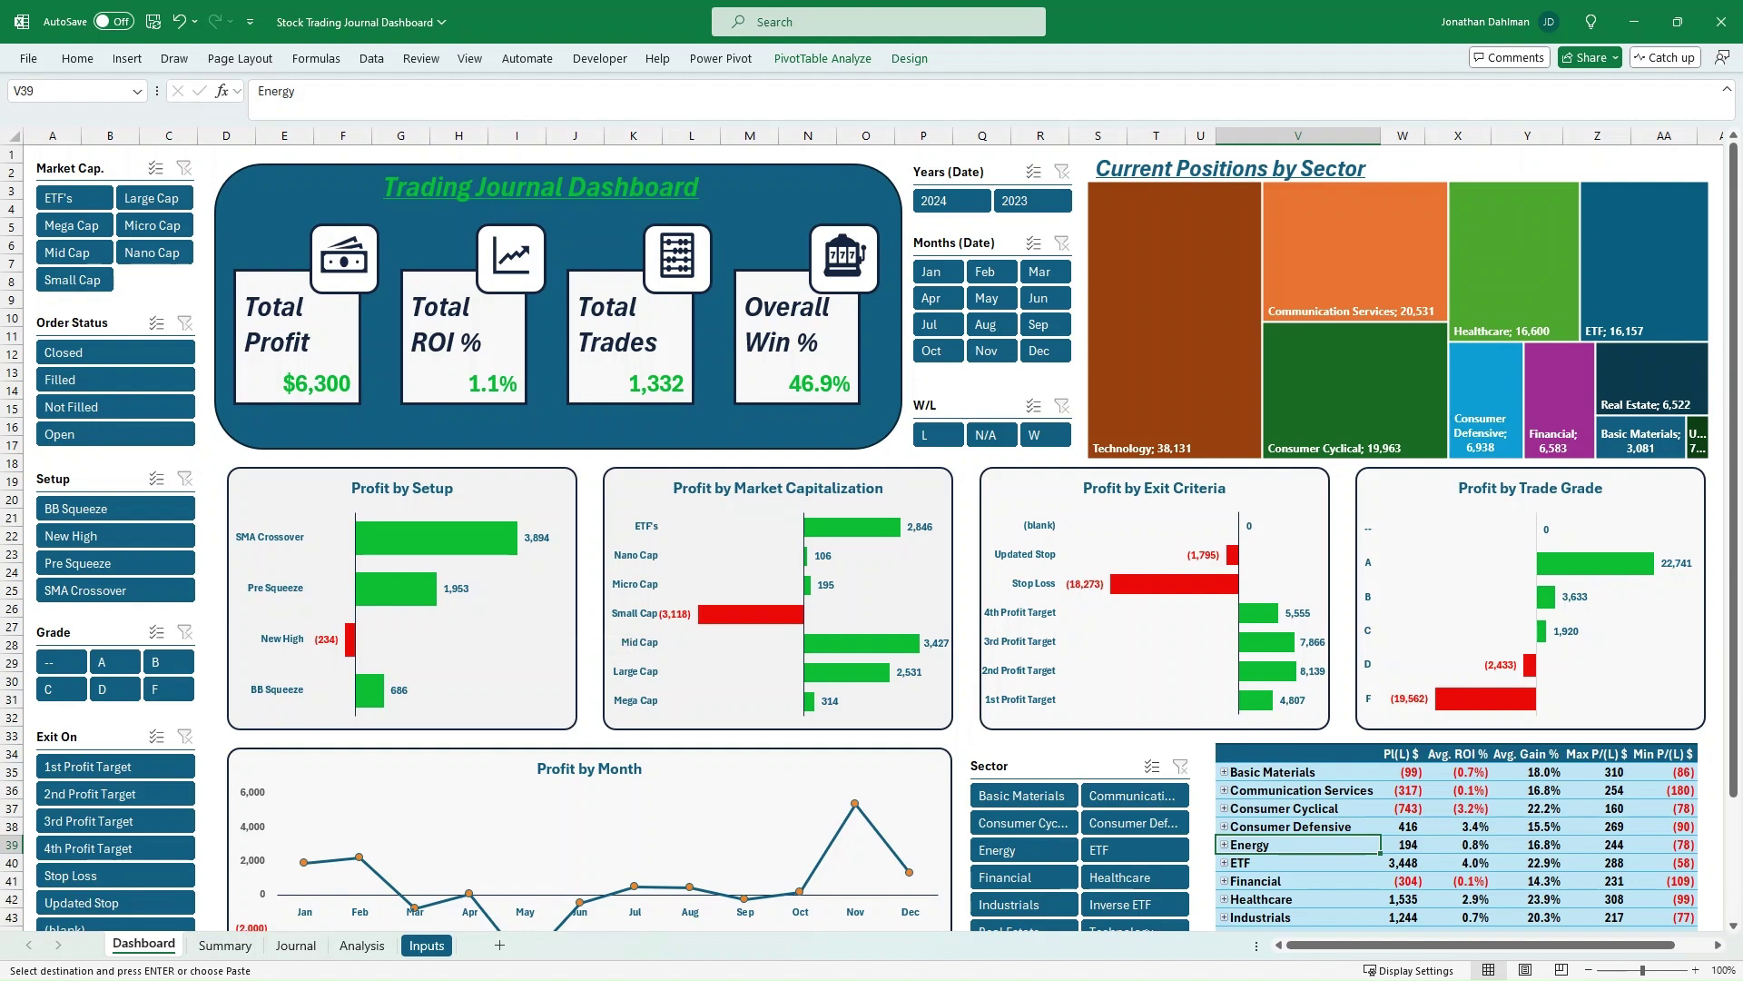
Recheck the new NVDA rows in the Journal, return to the Dashboard and cancel the pending copy selection.
key("ctrl+Page_Down")
key("ctrl+Page_Down")
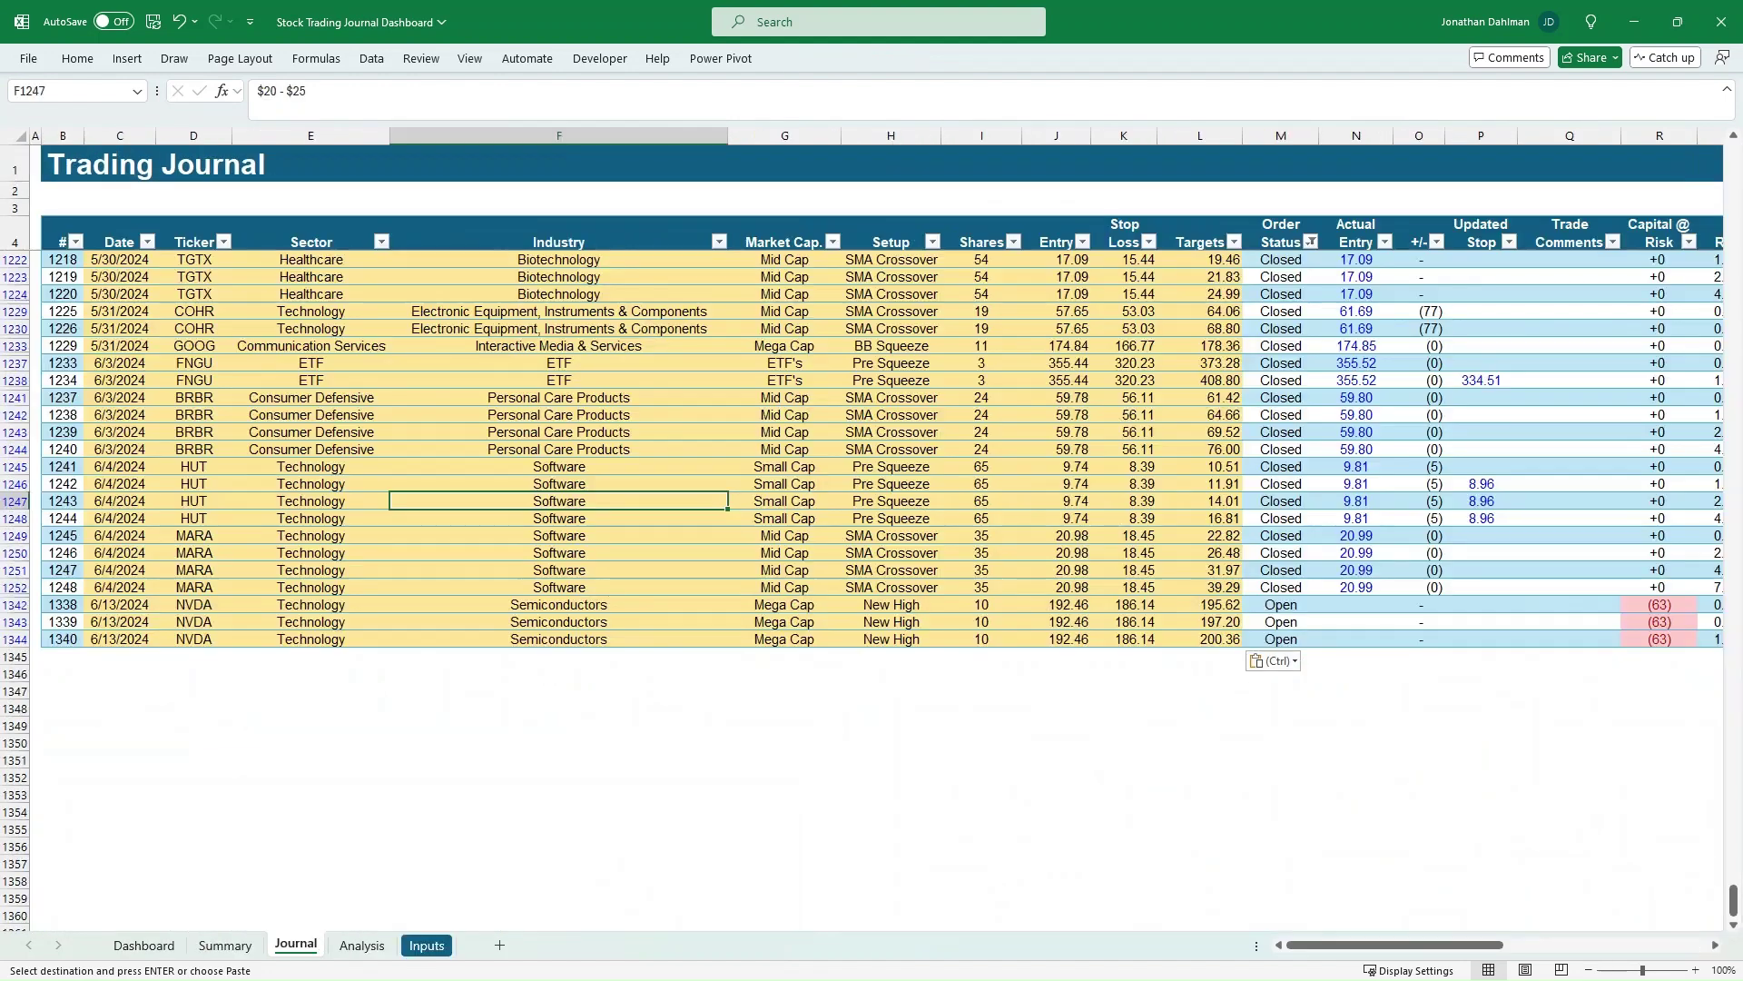
left_click(360, 945)
left_click(142, 944)
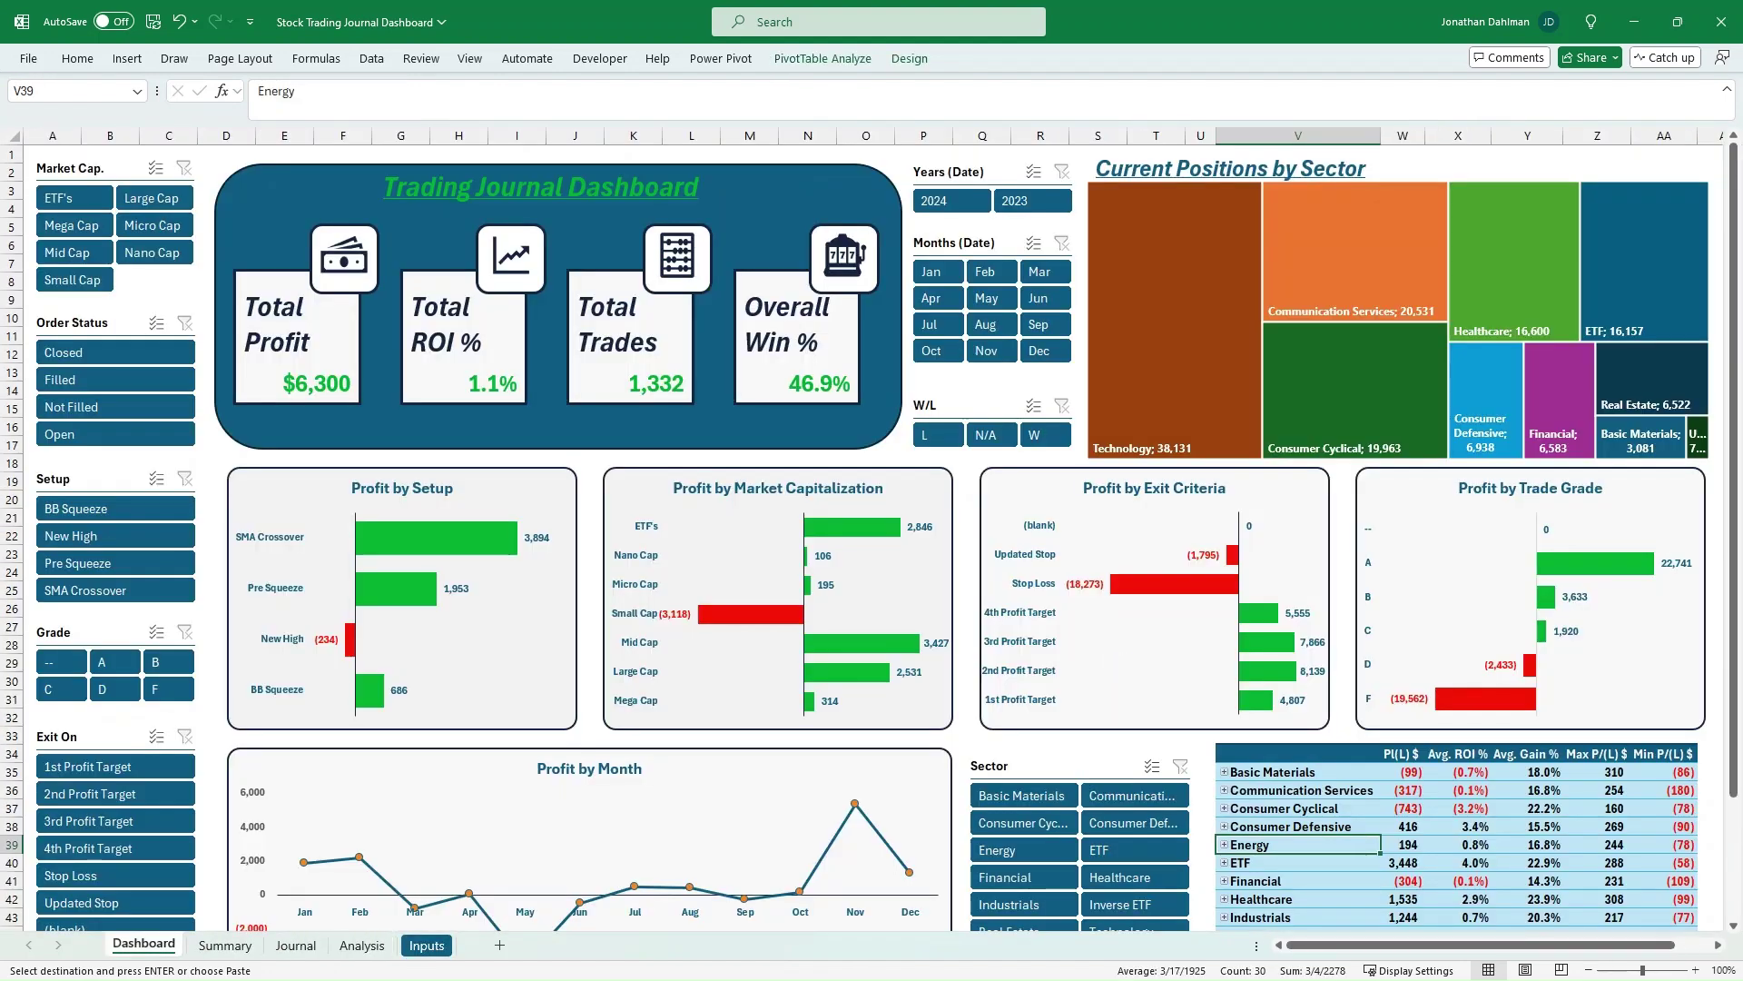
left_click(633, 461)
key("Escape")
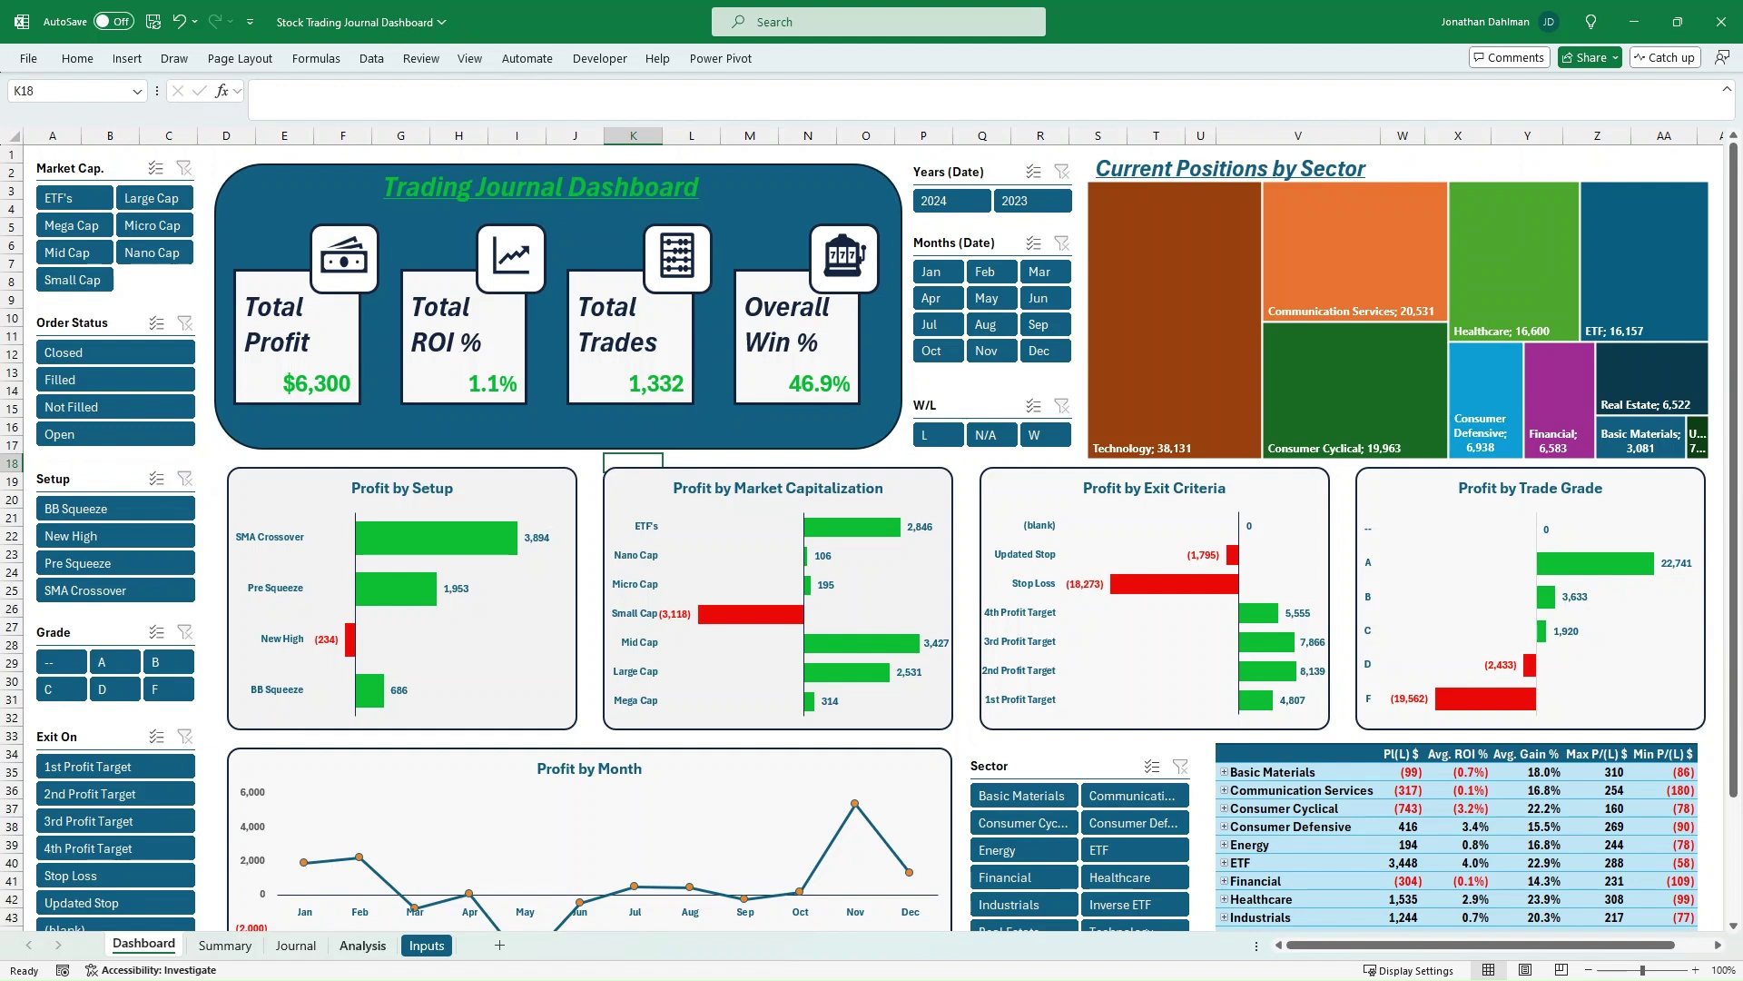
Review the Analysis, Journal and Summary sheets in turn, finishing with the charts on the Dashboard.
left_click(363, 945)
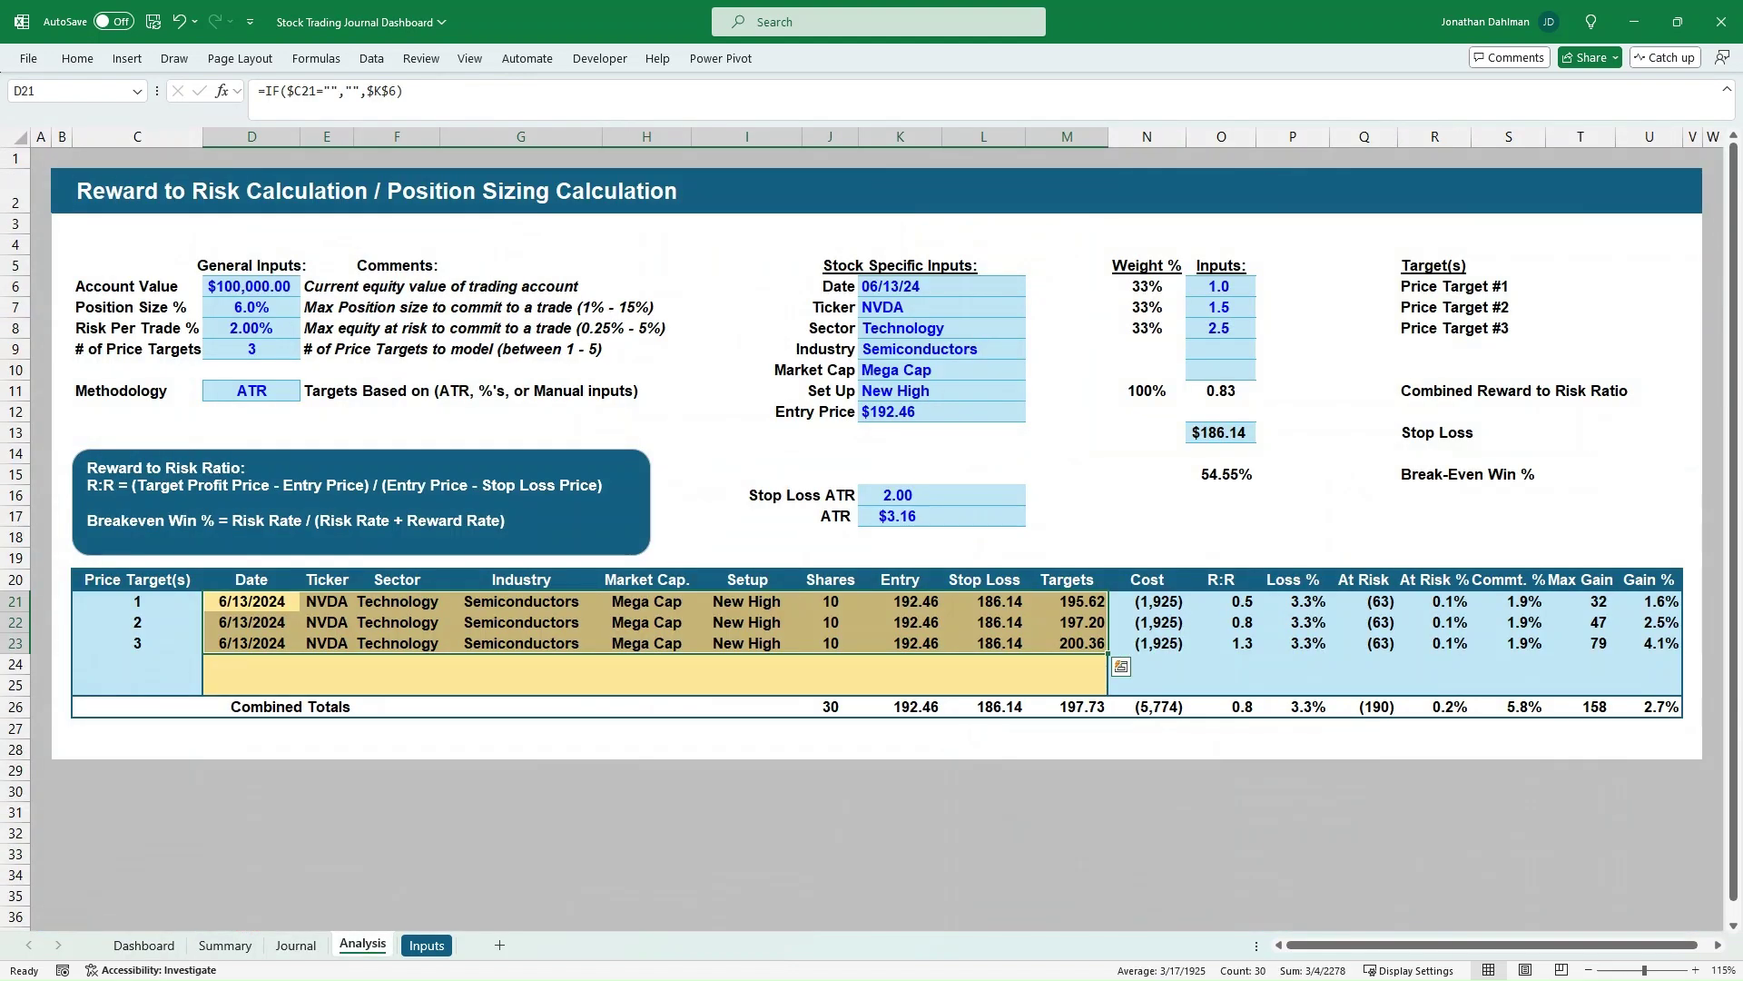
left_click(645, 265)
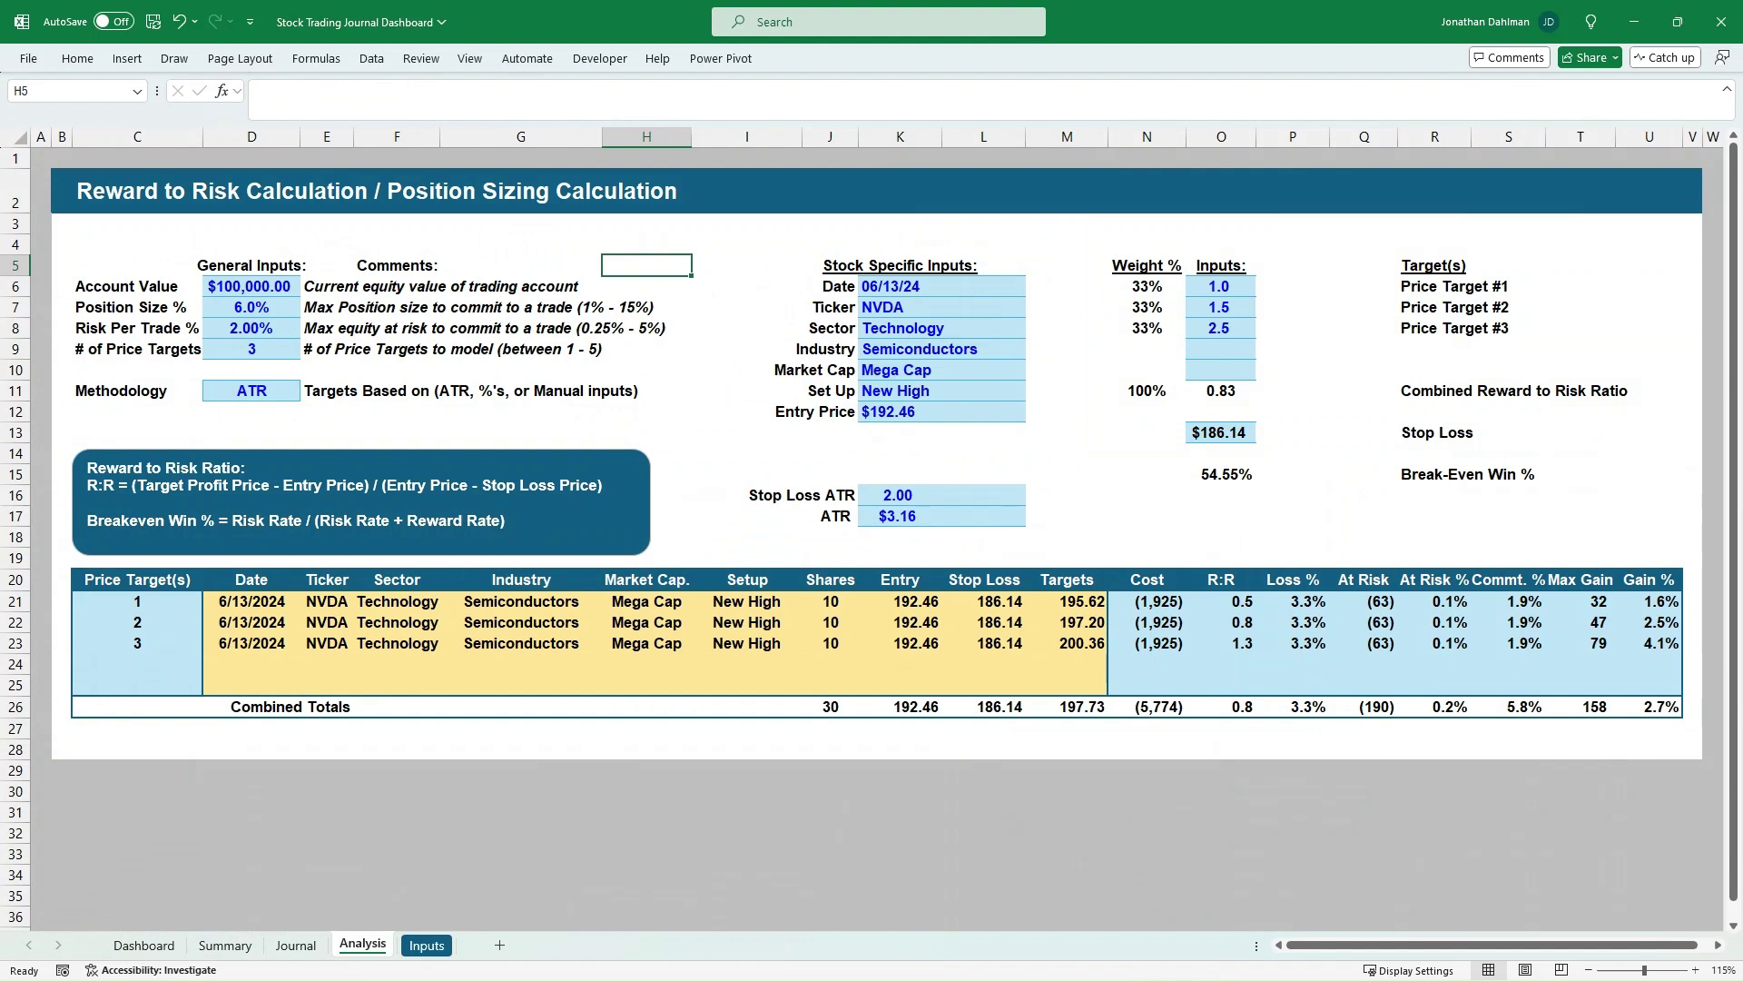
left_click(296, 945)
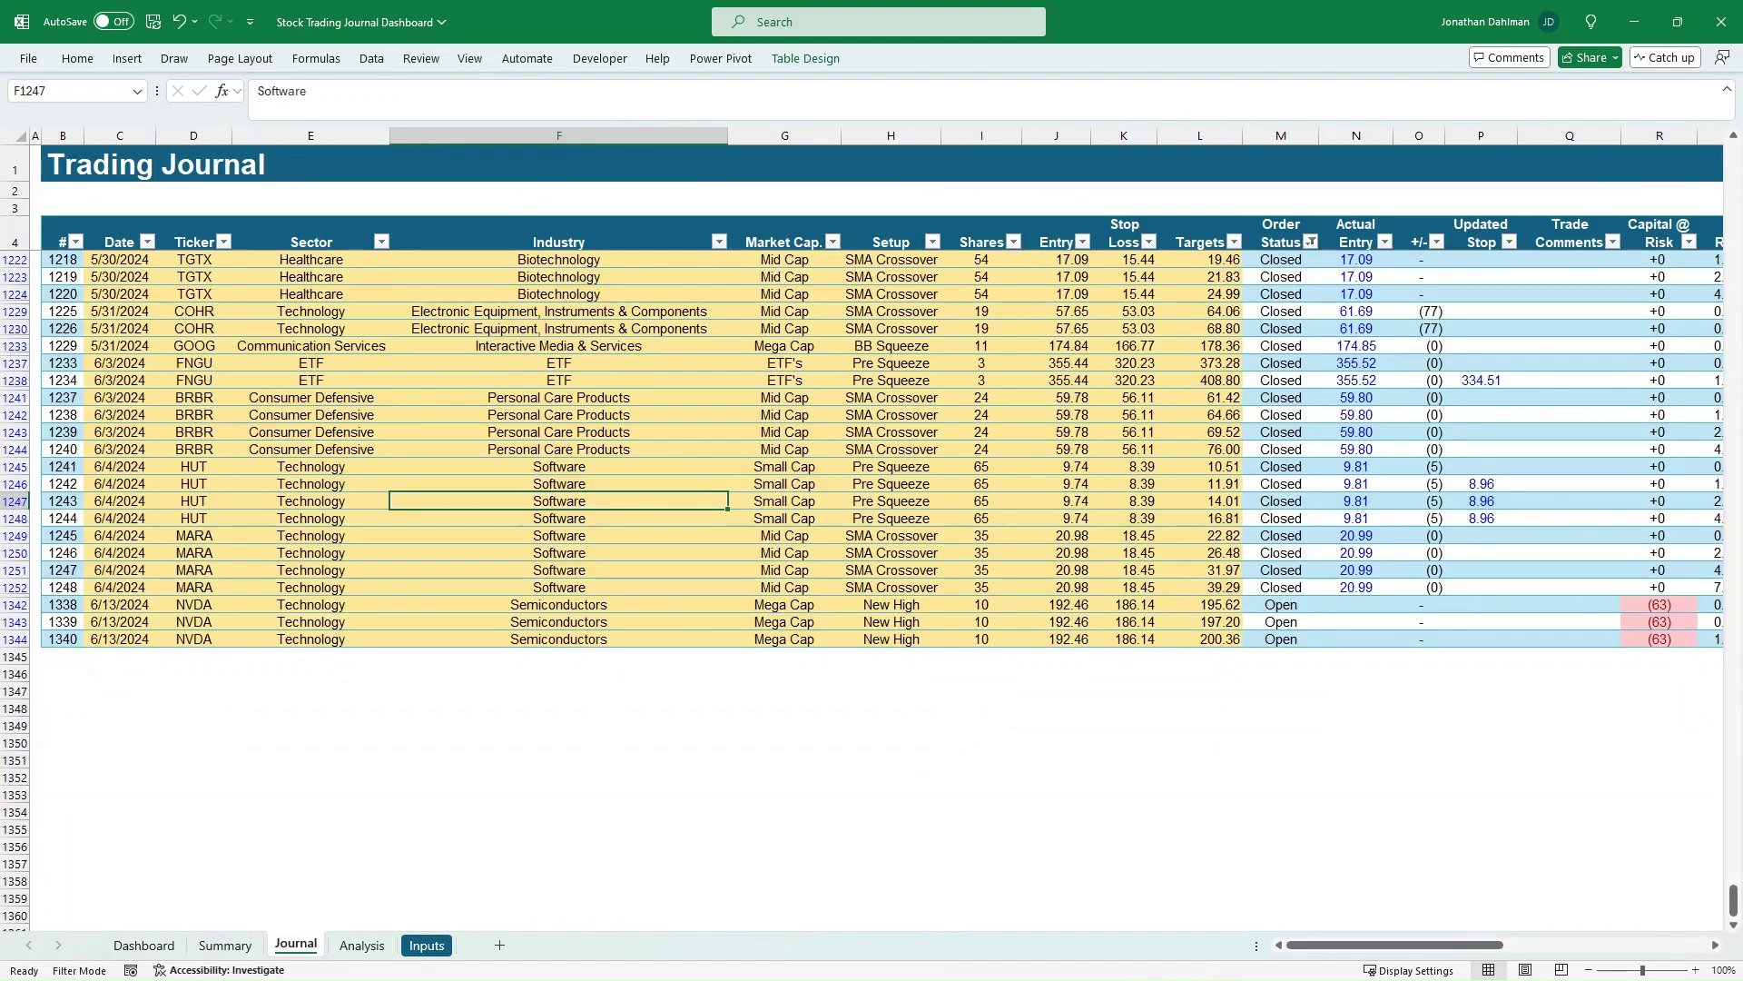
left_click(224, 946)
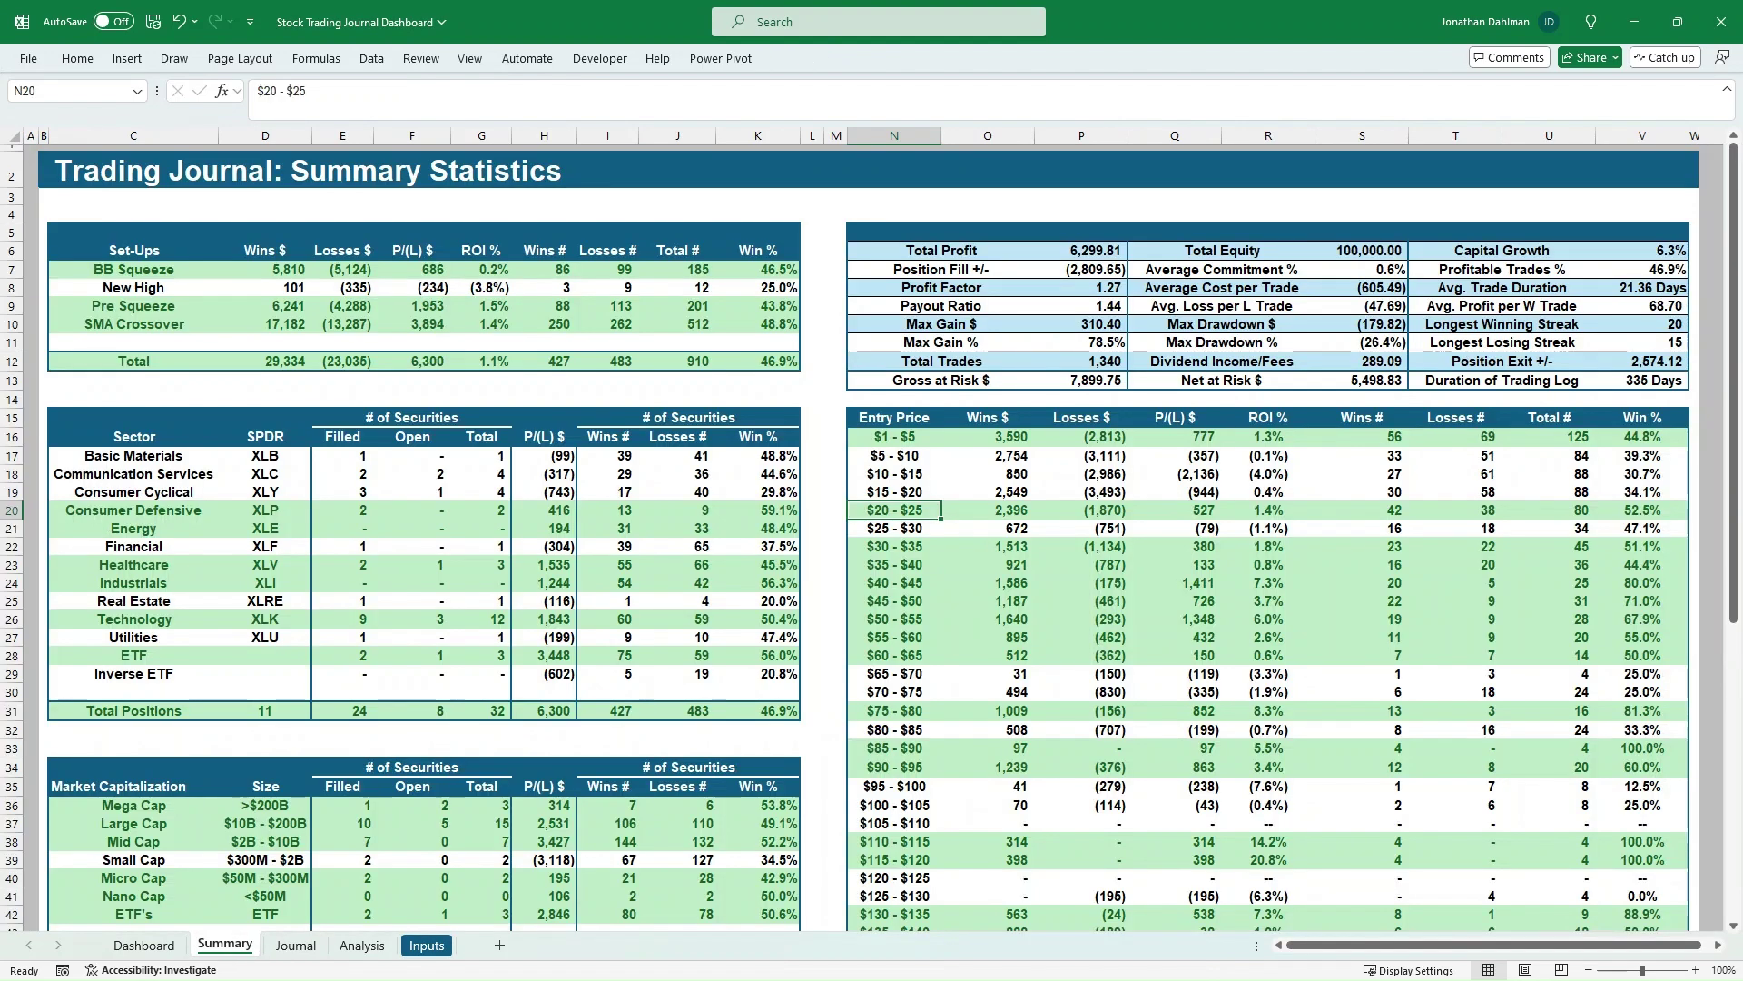
scroll(871, 535, "down", 3)
scroll(872, 536, "up", 3)
left_click(143, 946)
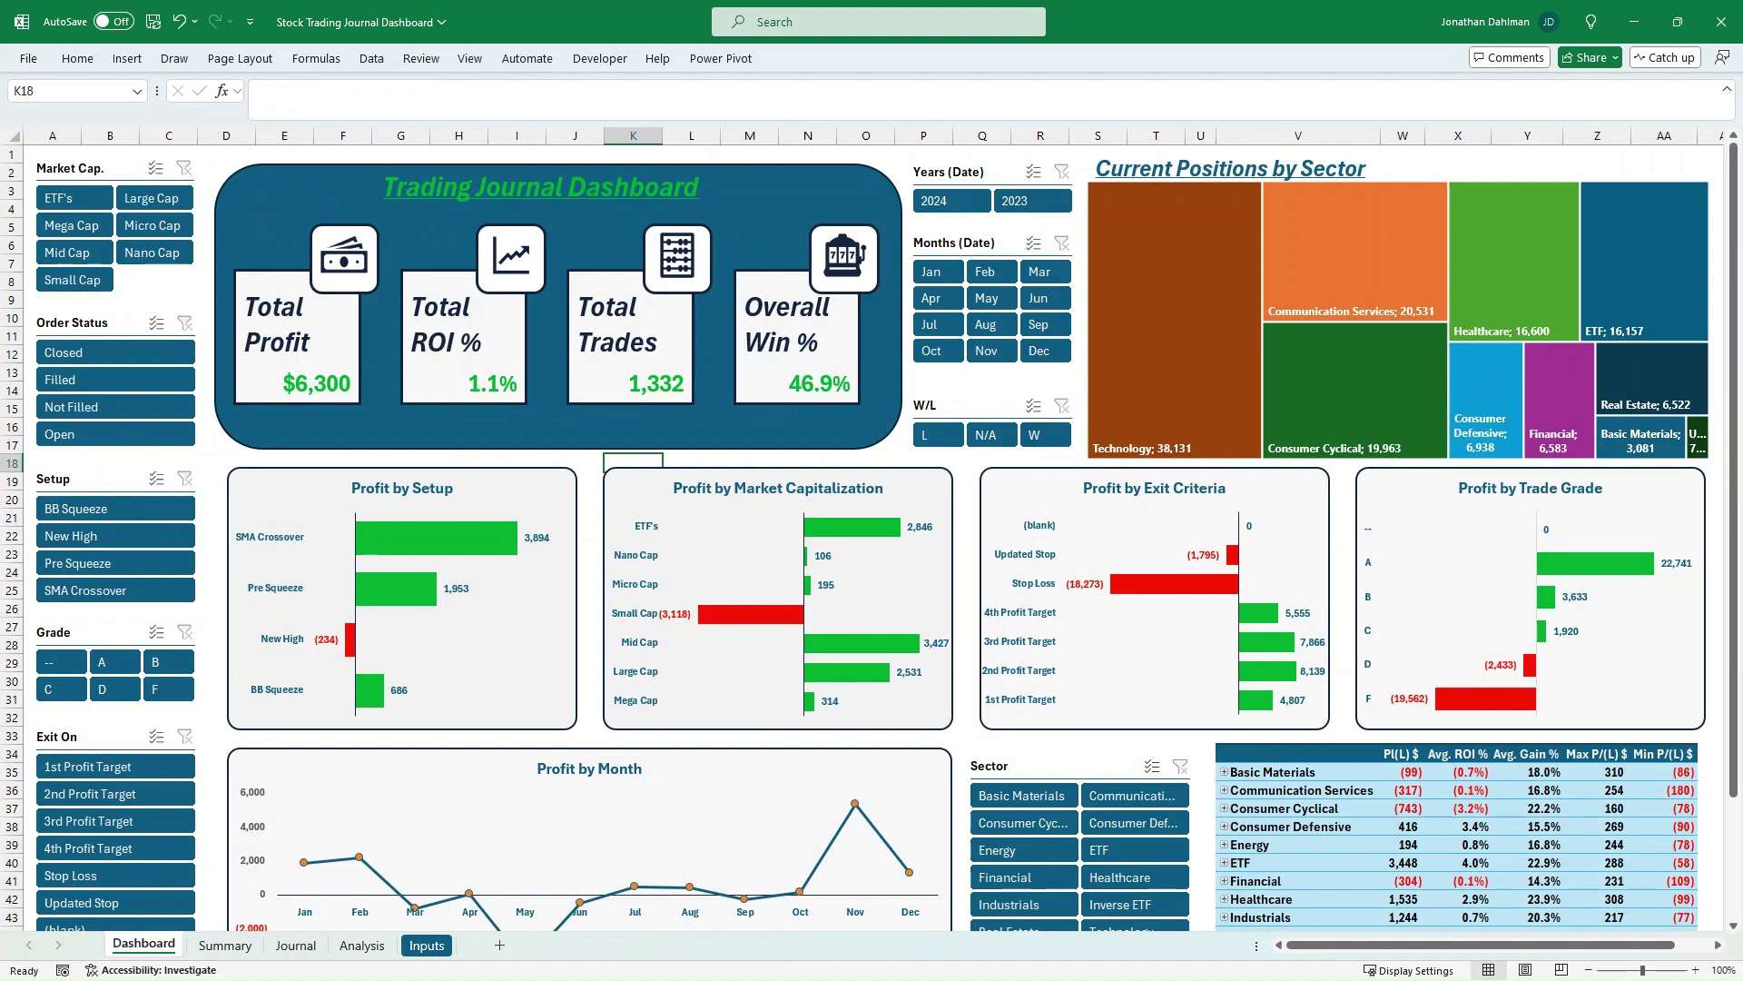
scroll(871, 536, "down", 2)
scroll(872, 535, "up", 2)
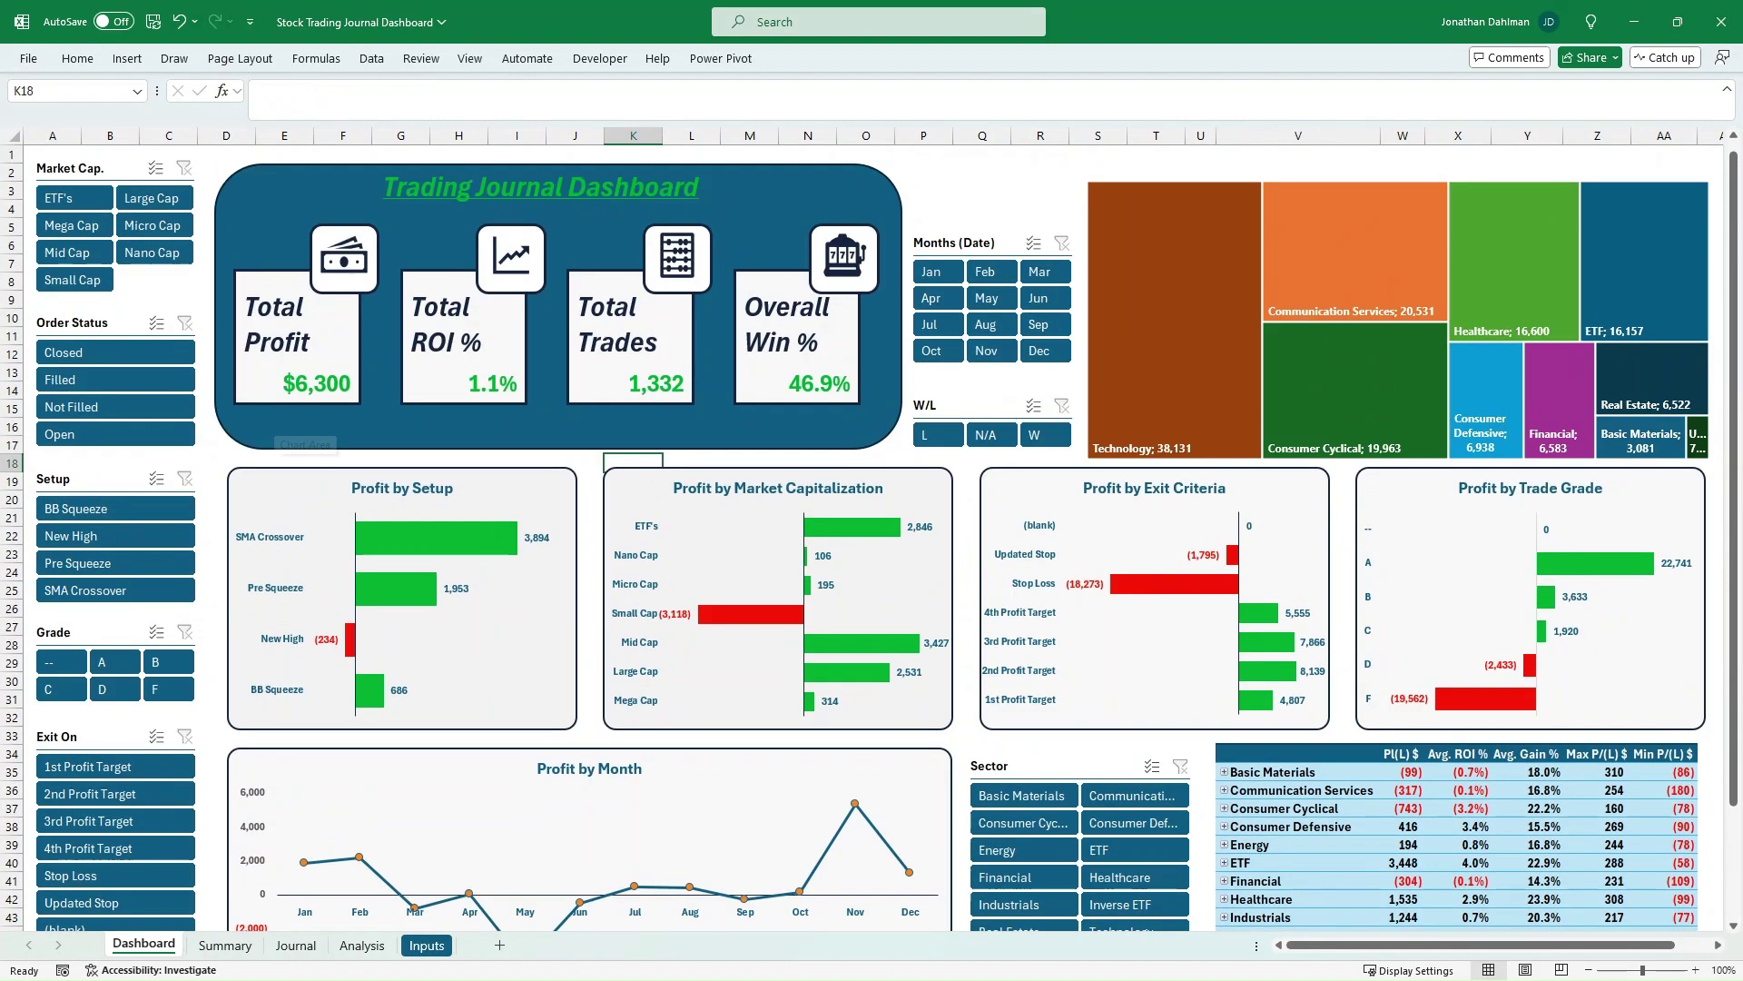